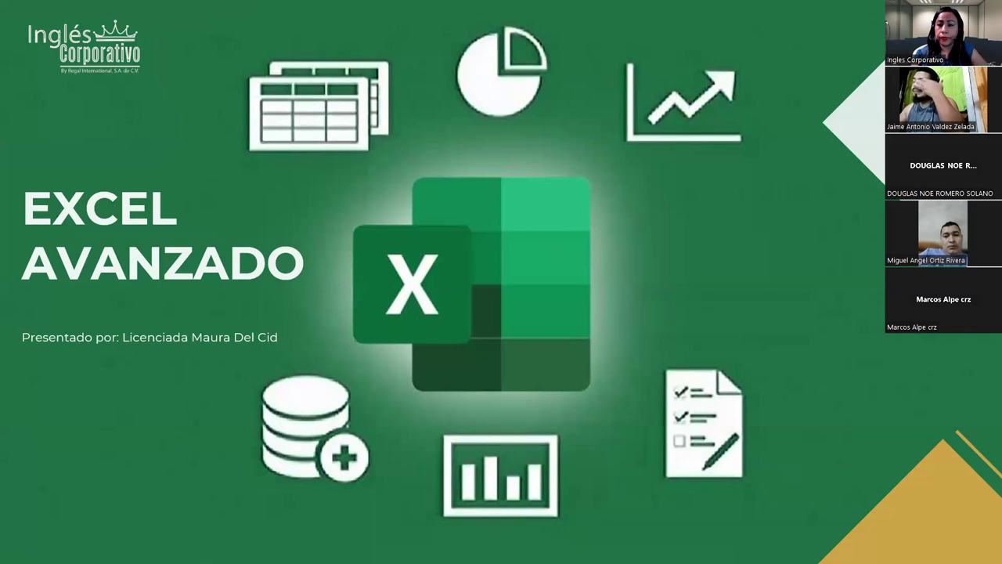
Advance the slideshow past SESIÓN 6, AGENDA and CONTENIDO to the OBJETIVO SESIÓN 5 slide
key(Right)
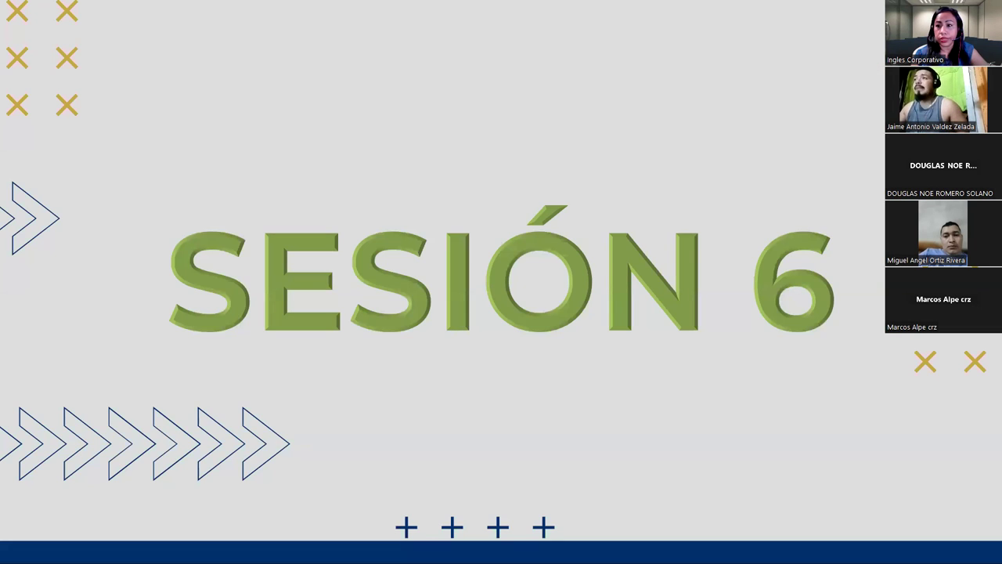
key(Right)
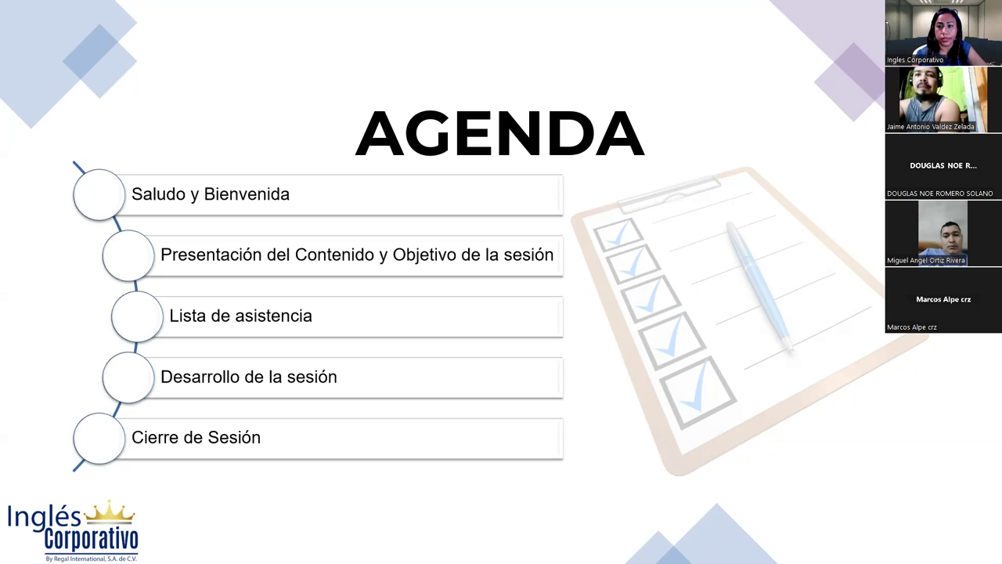
key(Right)
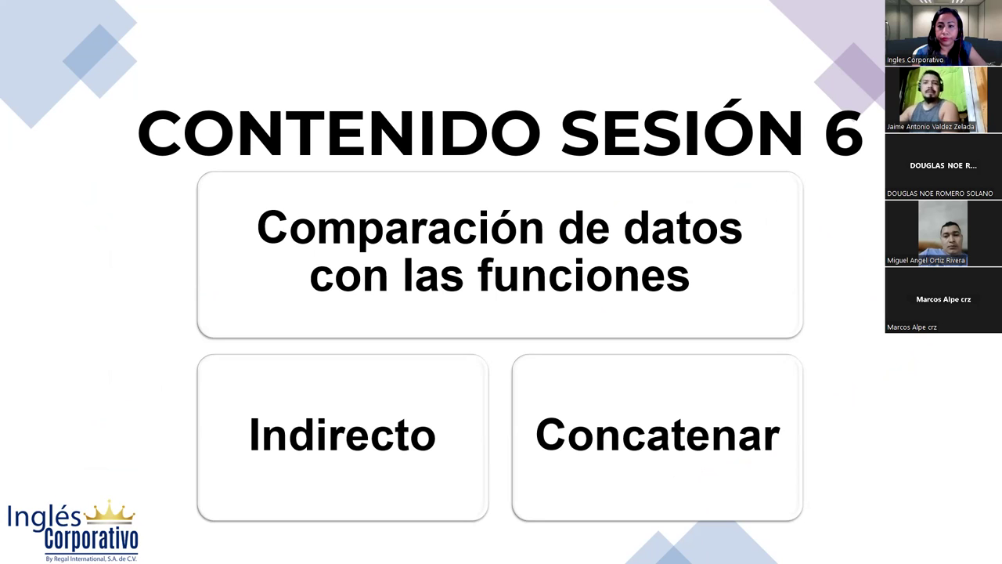
key(Right)
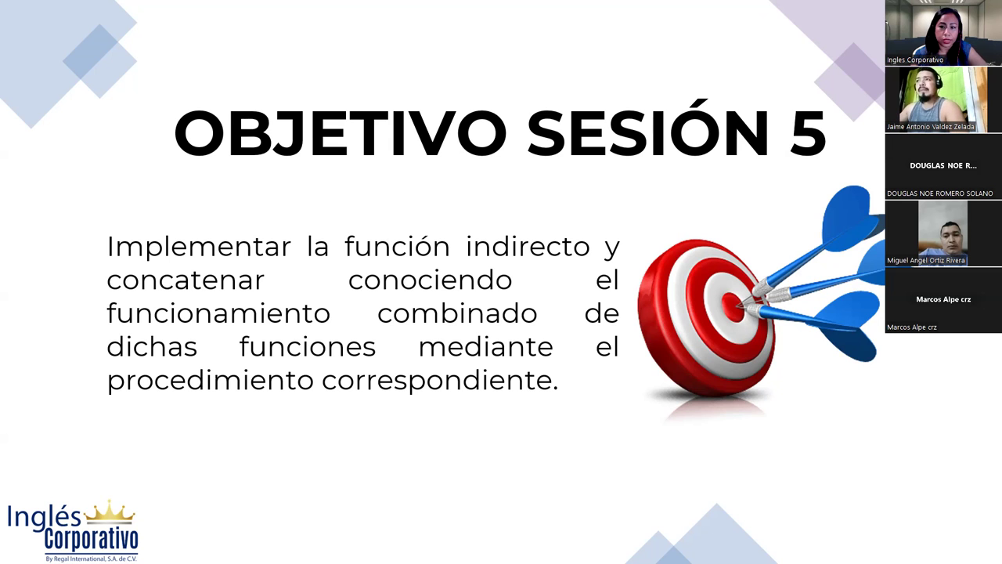
Advance to the COMPARACIÓN DE DATOS slide on combining INDIRECTO with CONCATENAR
key(Right)
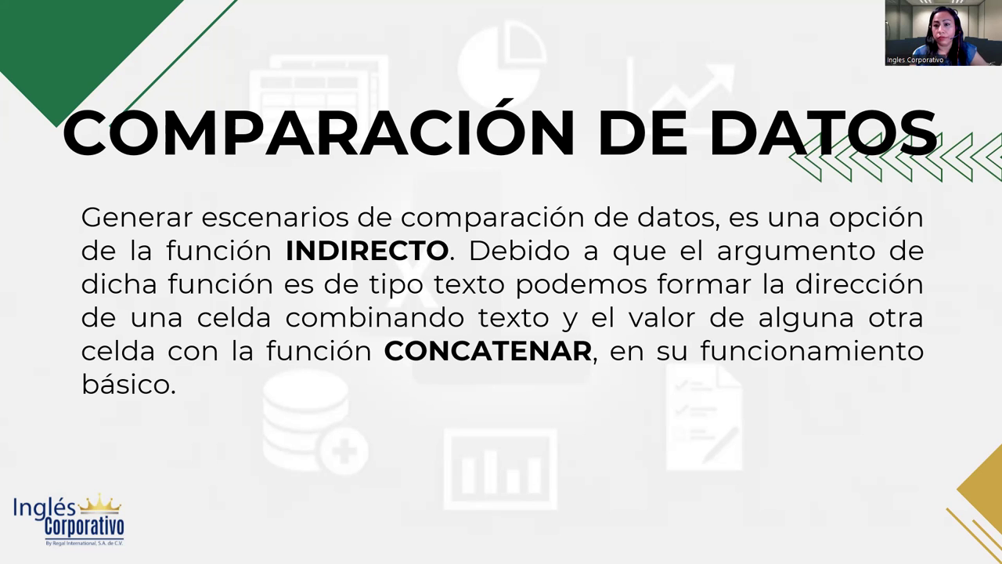
Reveal the INDIRECTO and CONCATENAR syntax paragraph, then move on to the DESARROLLO slide
key(Right)
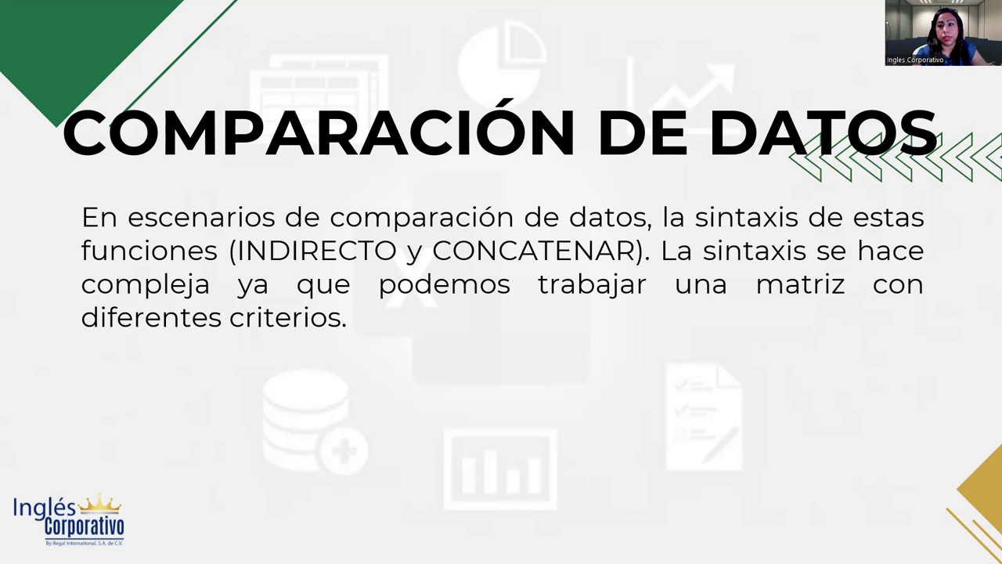
key(Right)
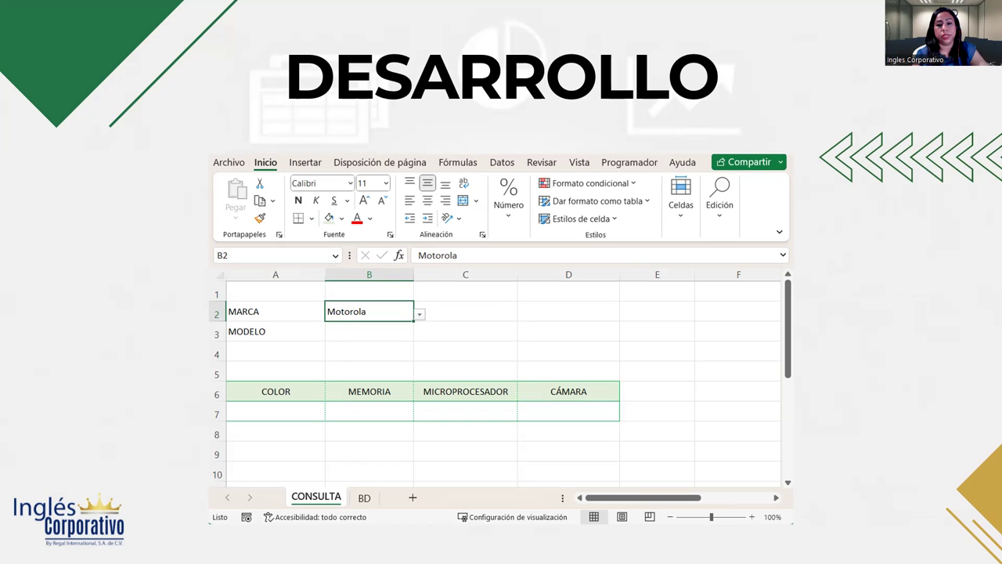
Switch to the Práctica sesión 6 workbook, zoom in on CONSULTA and select B2 beside MARCA
key(alt+Tab)
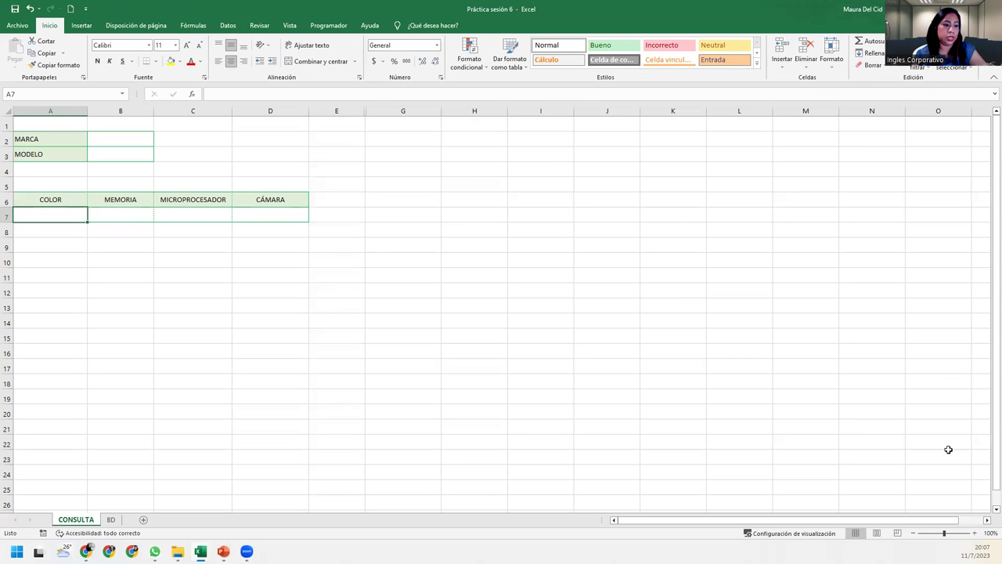
click(975, 533)
click(975, 533)
click(975, 532)
click(975, 533)
click(975, 532)
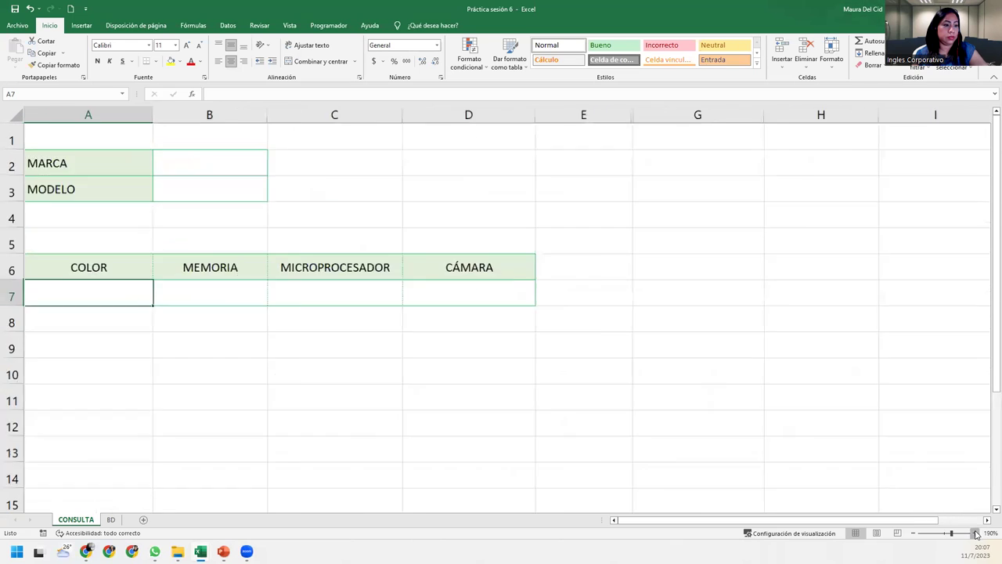
click(975, 532)
click(975, 532)
click(975, 533)
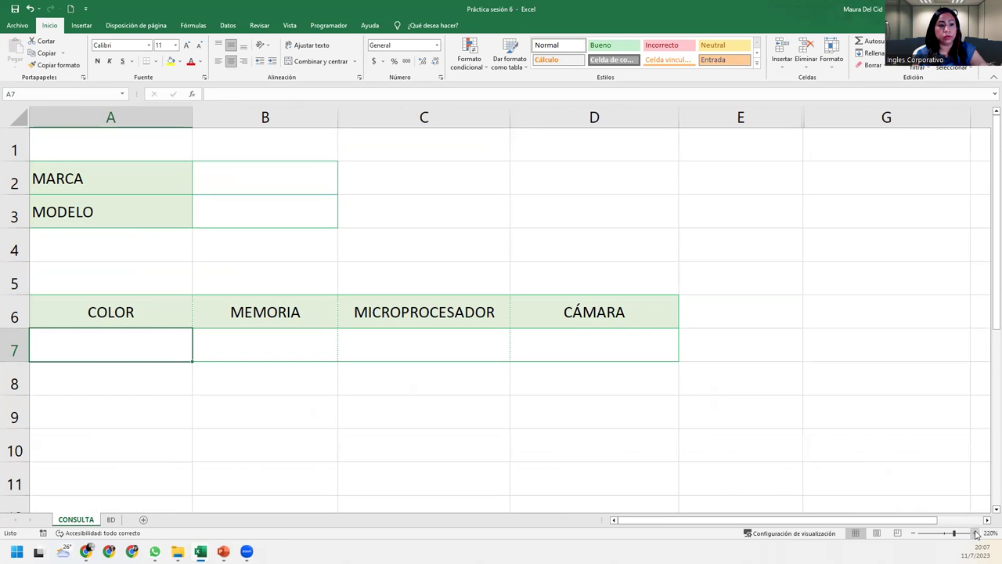
click(259, 167)
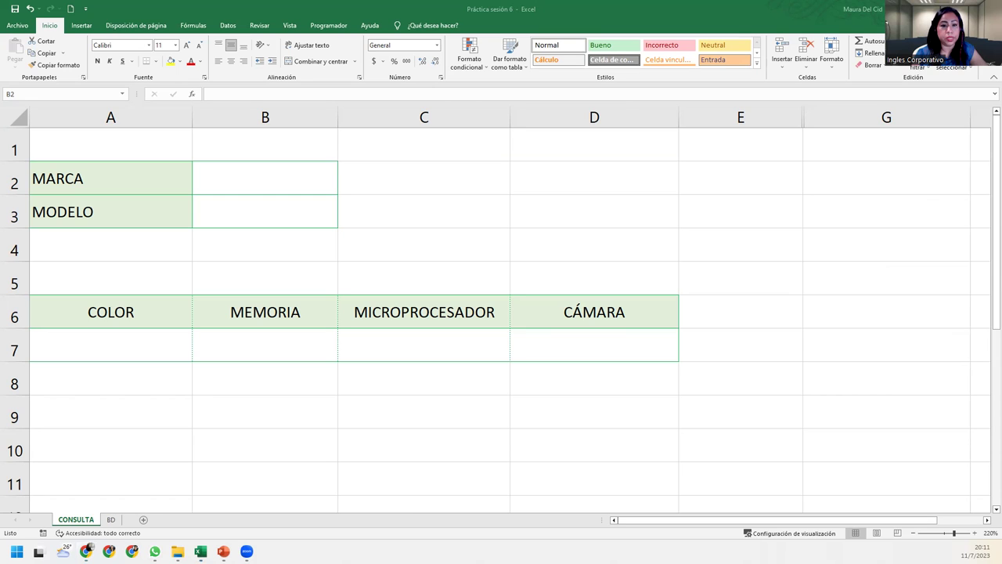
click(210, 192)
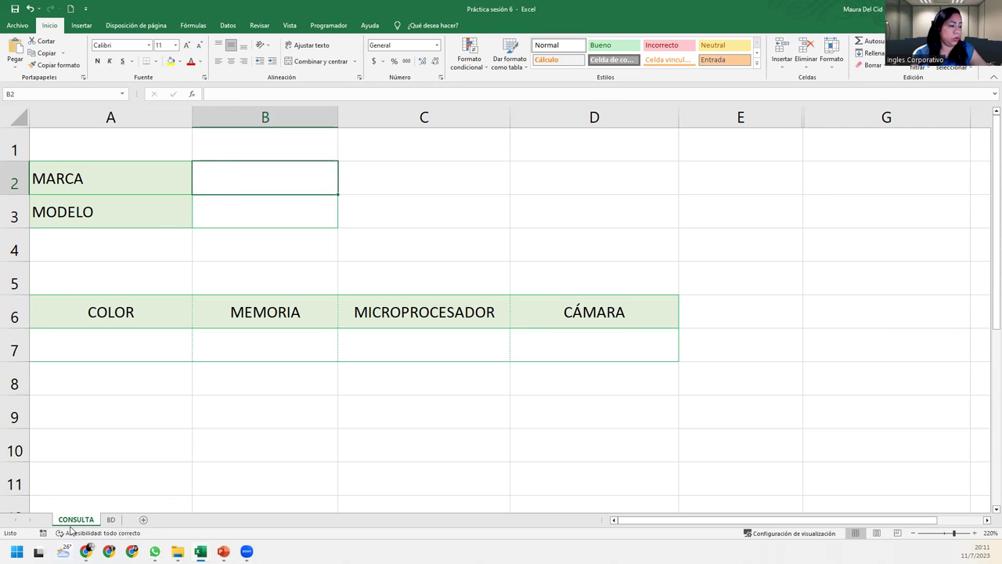
click(111, 520)
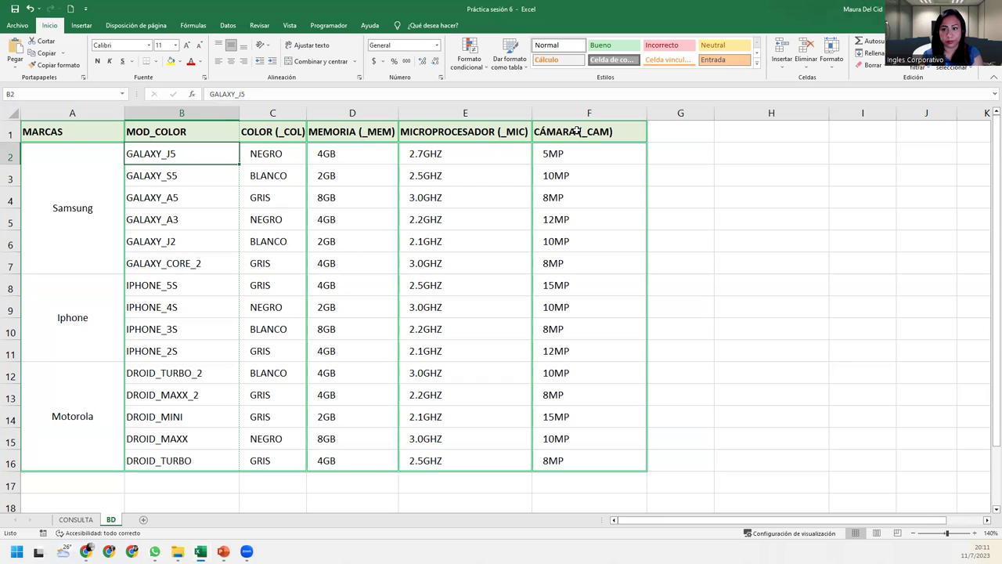
click(83, 212)
click(81, 330)
click(73, 410)
click(98, 325)
click(100, 256)
click(100, 344)
click(96, 400)
click(91, 310)
click(93, 237)
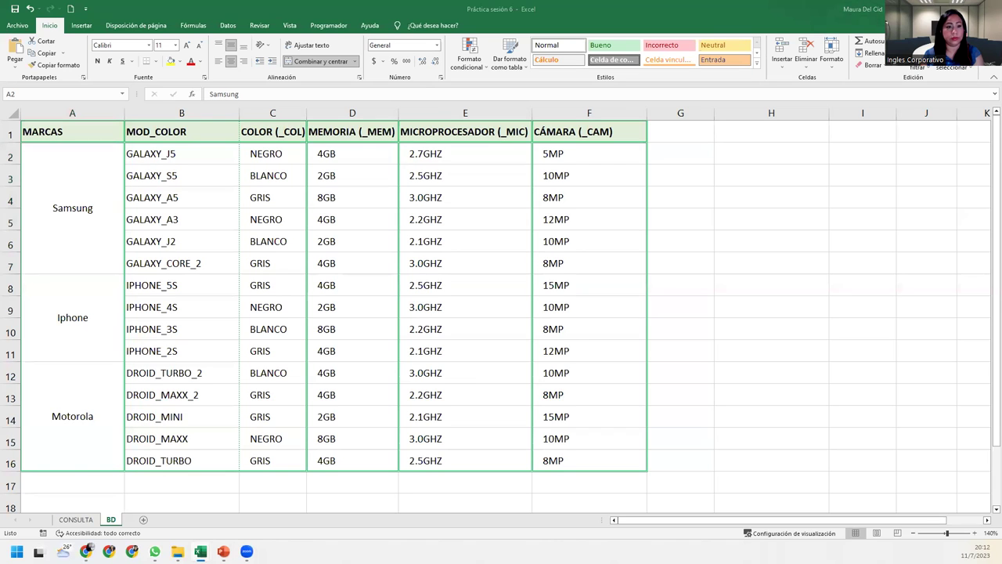
click(76, 519)
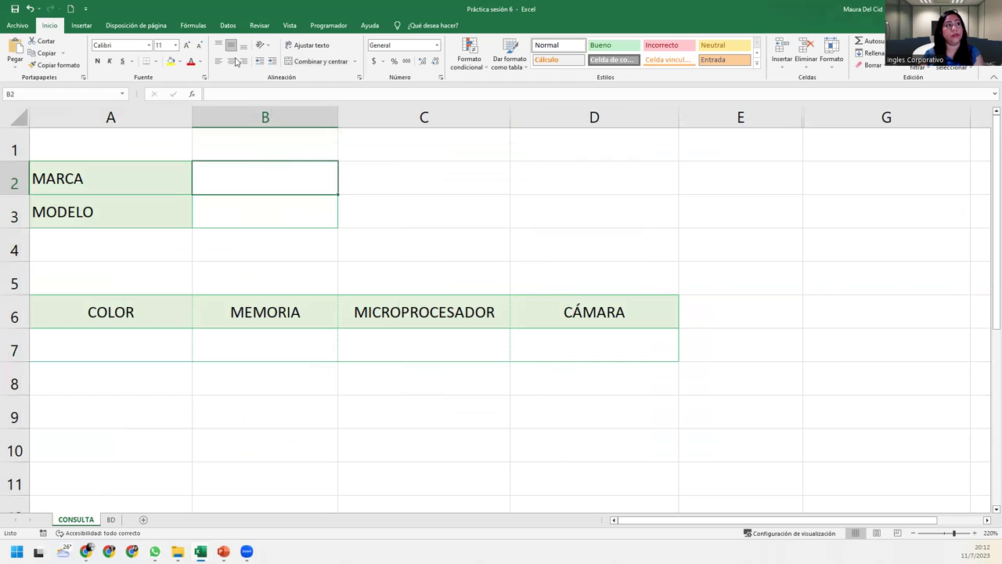
Give cell B2 a Lista data validation with source Samsung, Iphone and Motorola
click(227, 26)
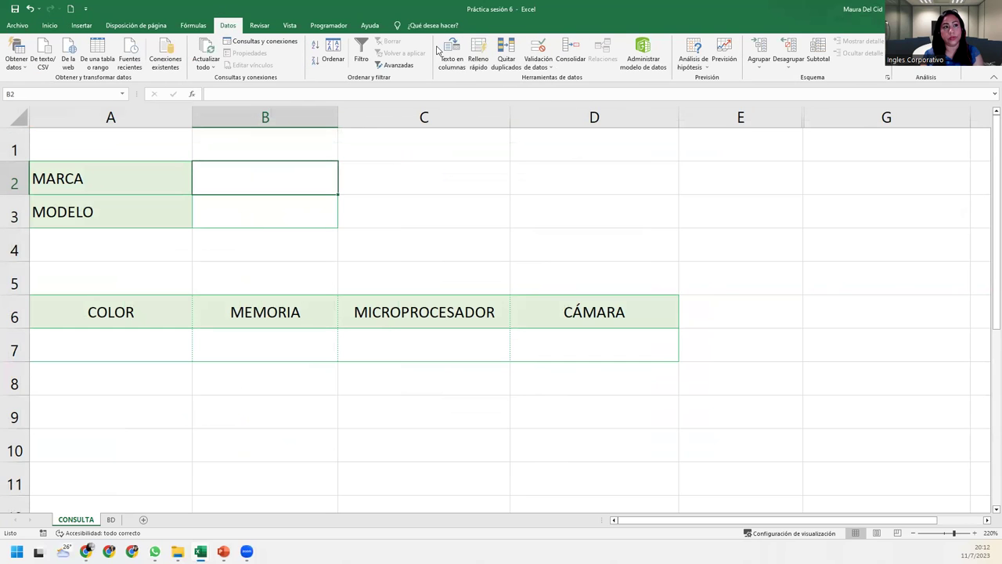
click(542, 57)
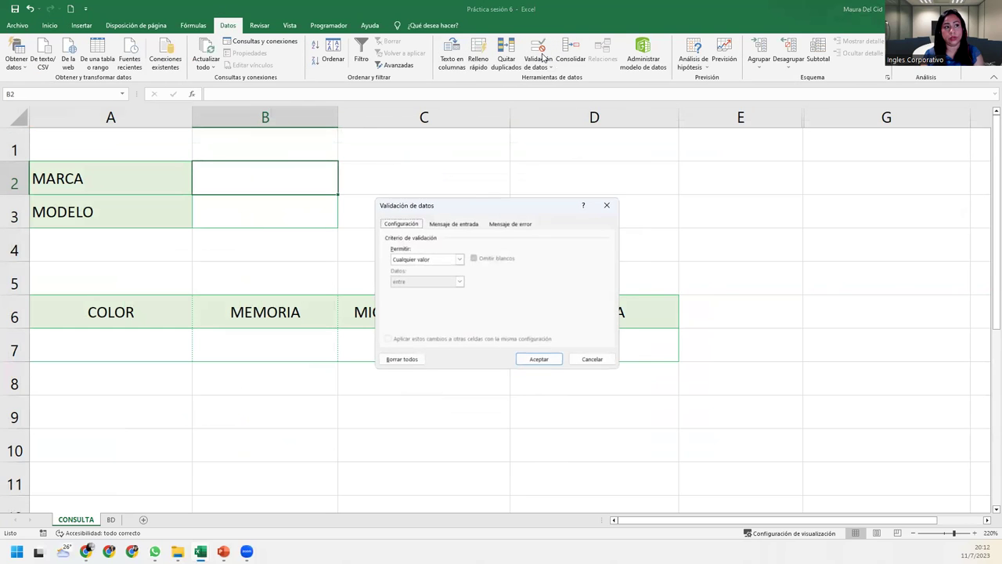
click(442, 263)
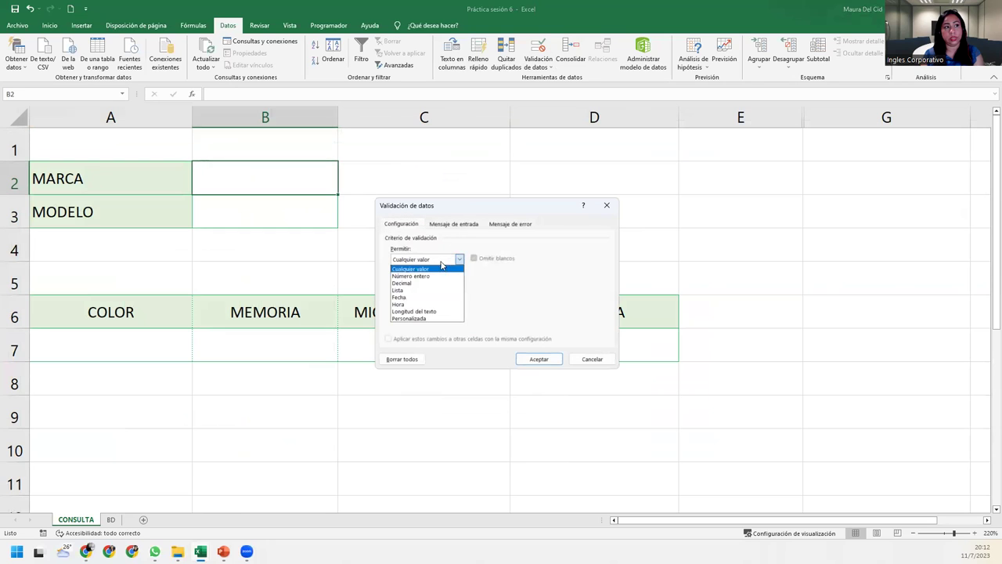
click(430, 289)
click(437, 304)
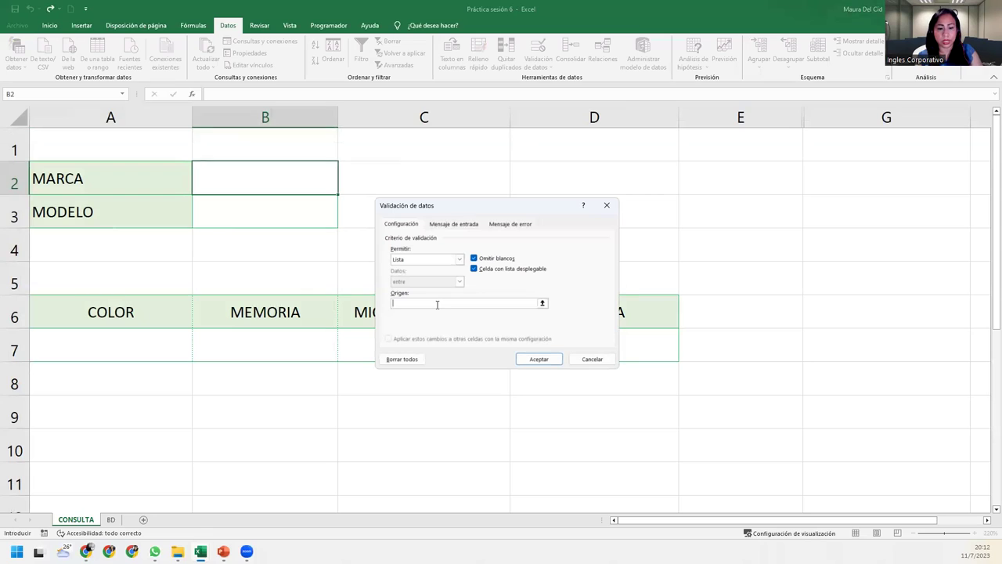
text(Samsung)
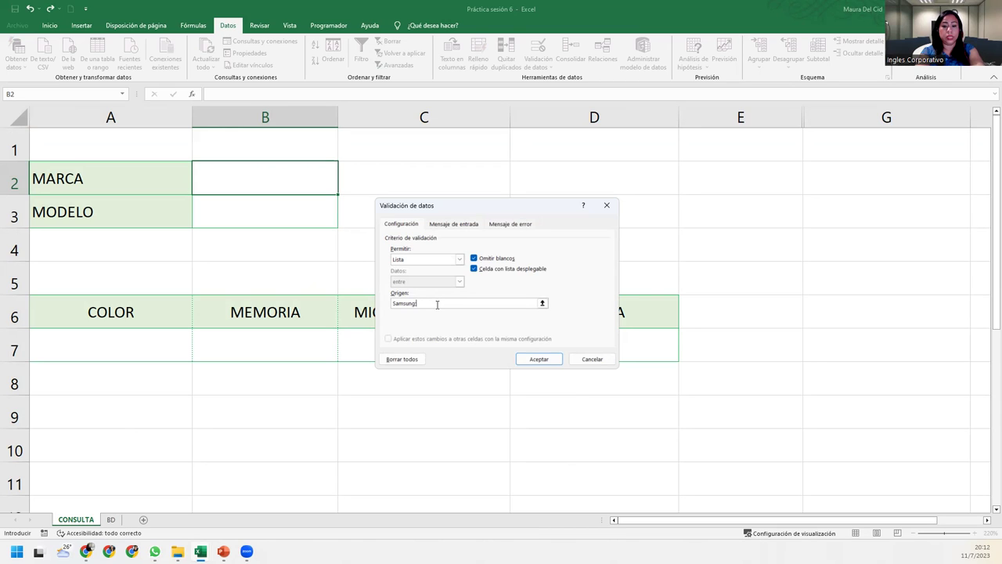
text(Iphone)
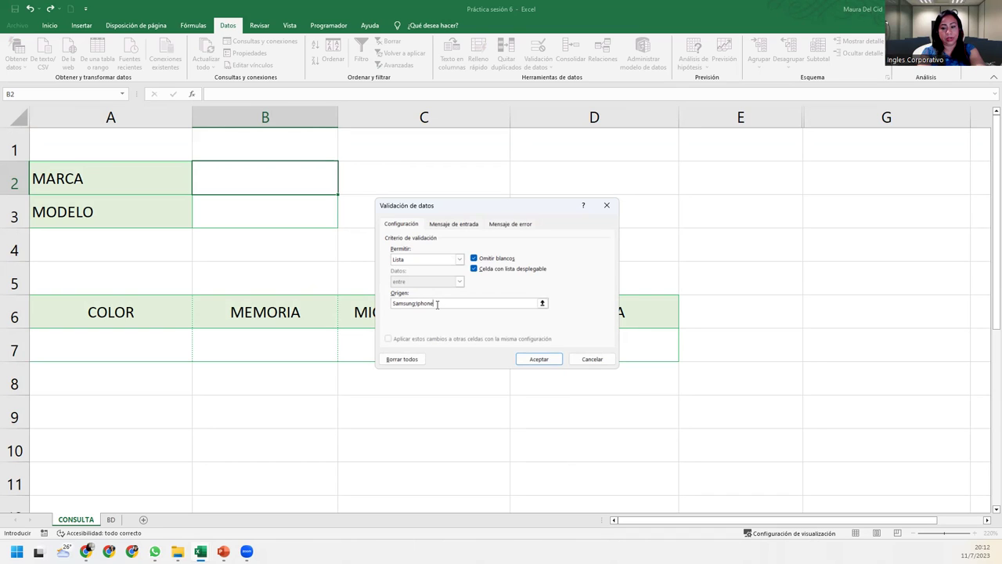
text(Note)
text(orola)
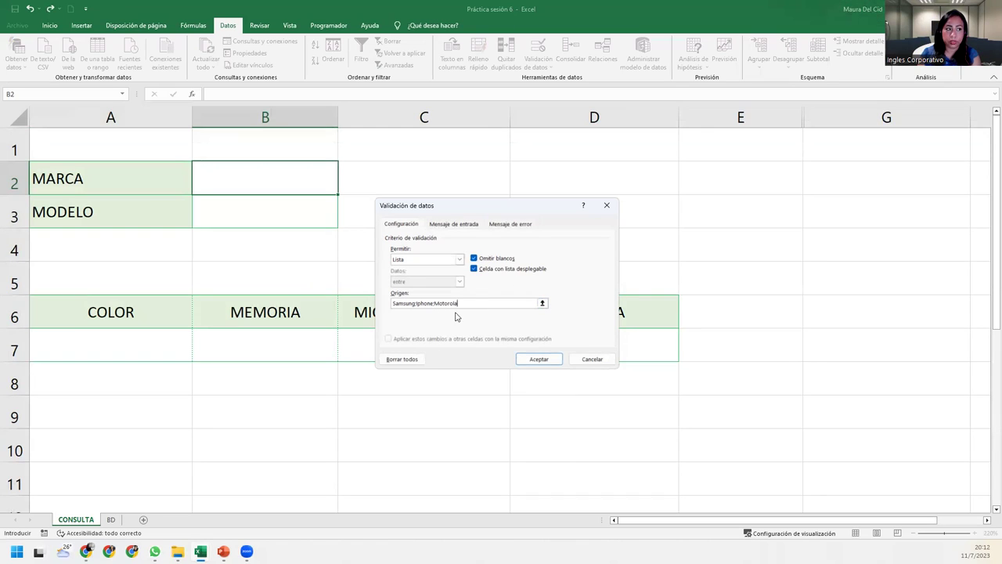
click(544, 361)
Try B2's Samsung, Iphone and Motorola choices, settling on Iphone as the brand
click(343, 189)
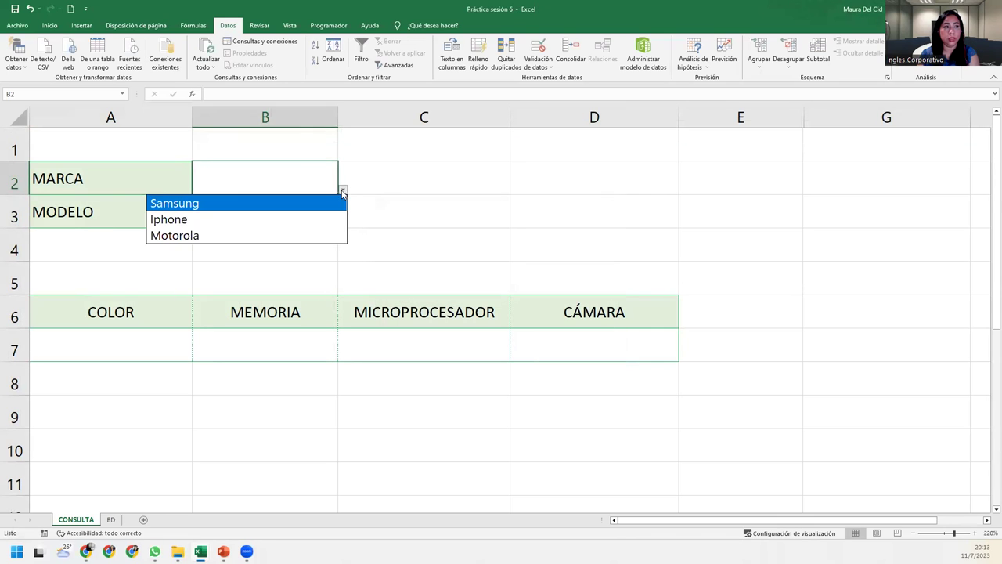
click(231, 218)
click(343, 189)
key(Escape)
click(267, 206)
click(343, 189)
key(Escape)
click(260, 232)
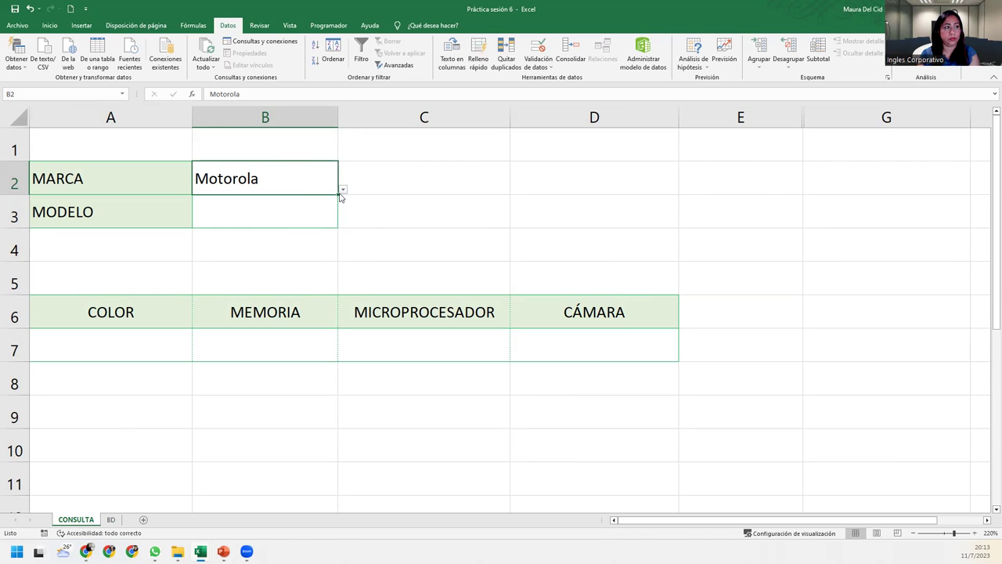
click(342, 193)
click(251, 214)
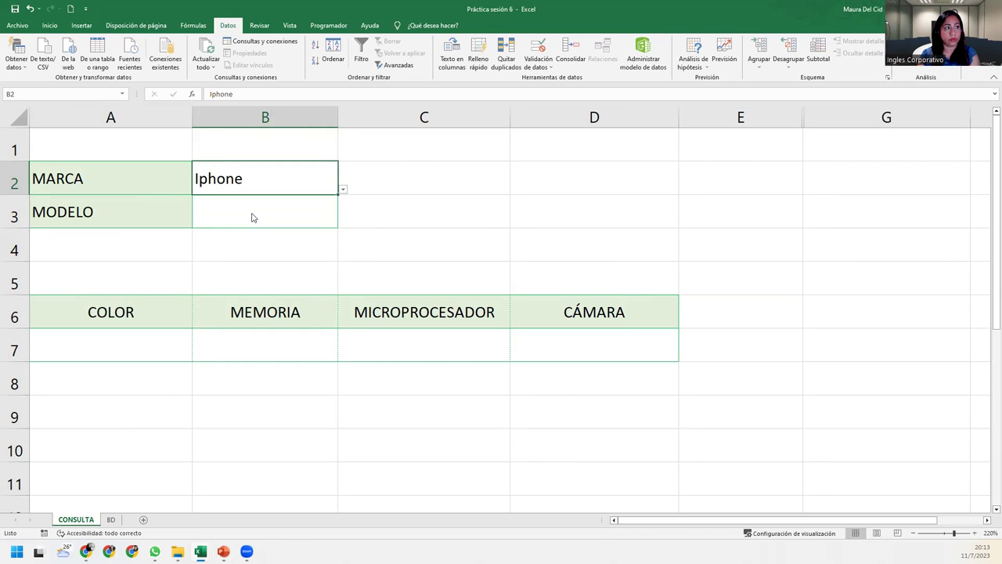
click(252, 212)
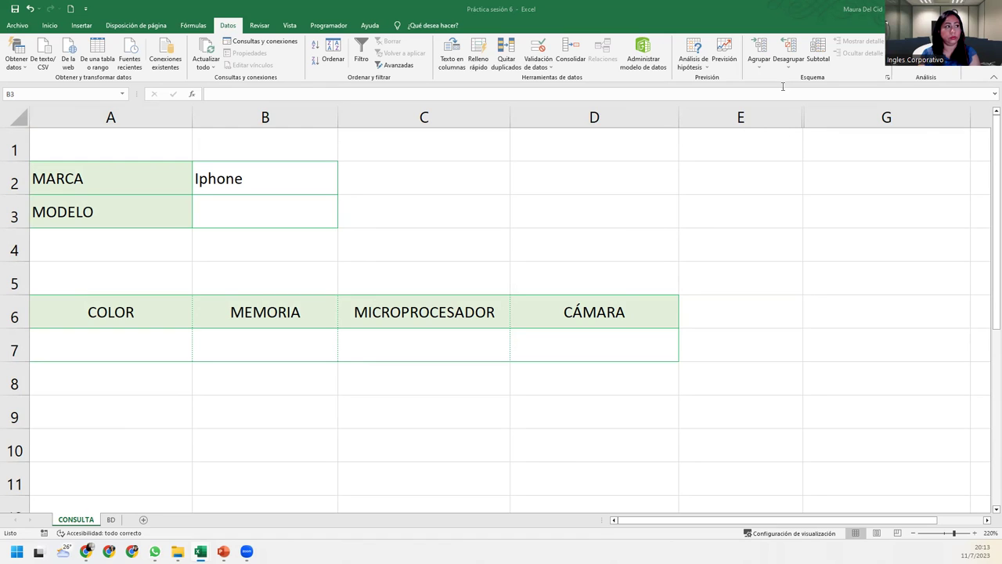
Review B2's validation list source against the BD sheet, then close the dialog unchanged
click(256, 209)
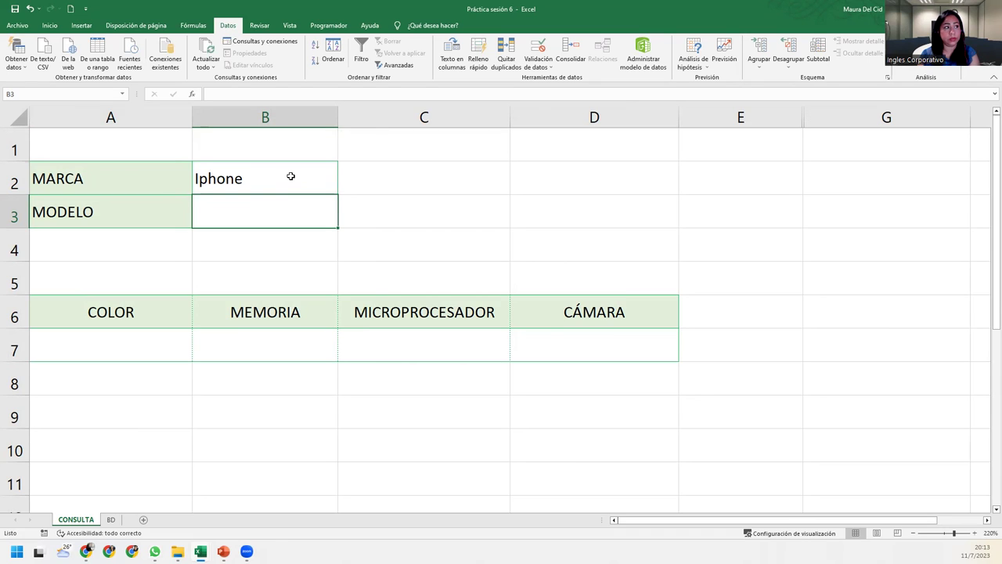
click(290, 176)
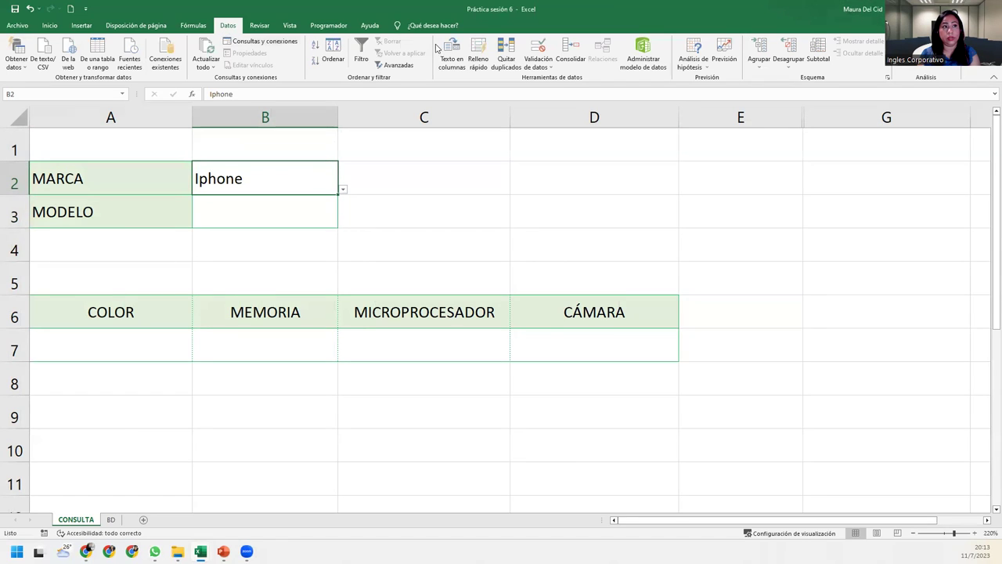
click(538, 49)
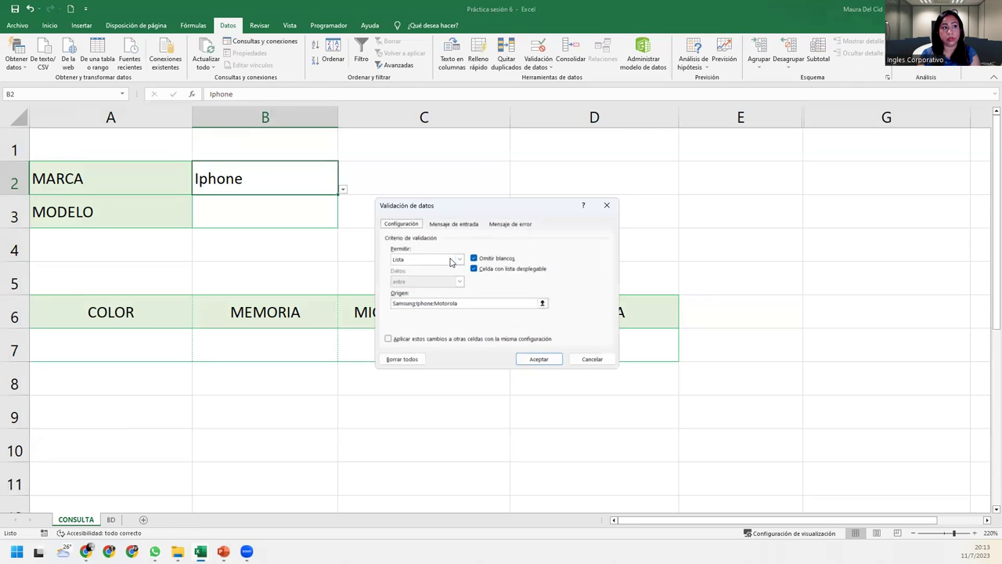
key(ctrl+Page_Down)
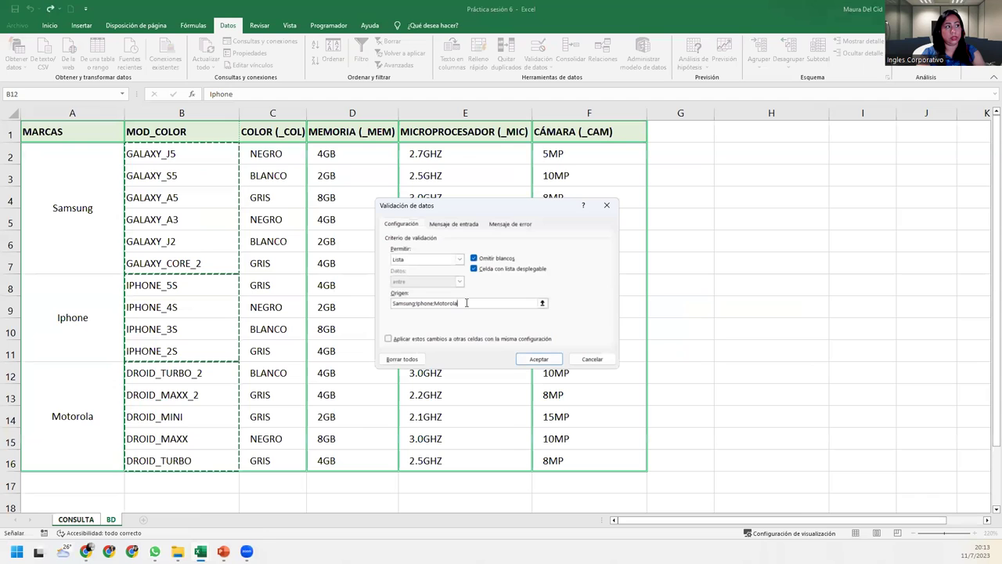
key(Return)
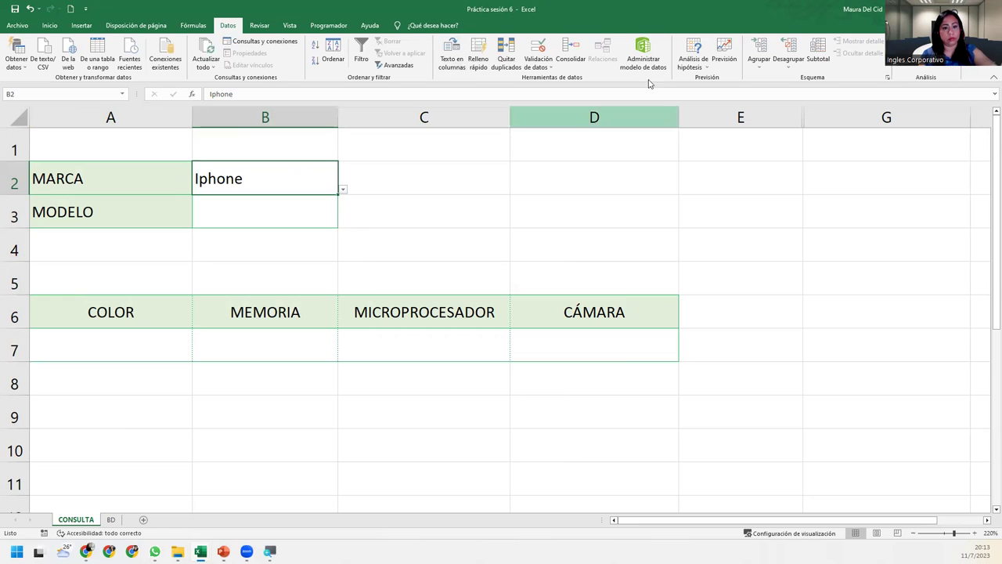
click(538, 47)
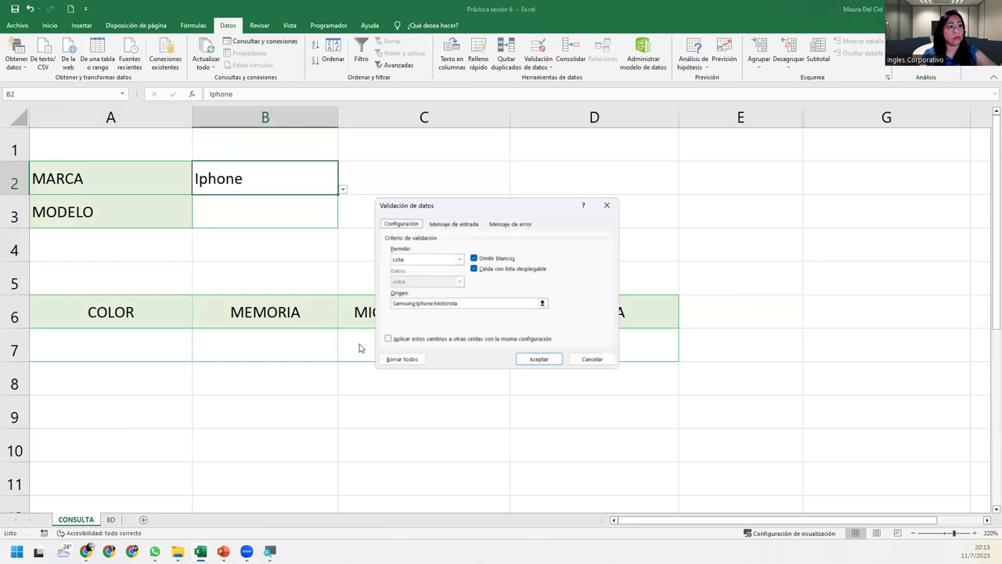
click(470, 303)
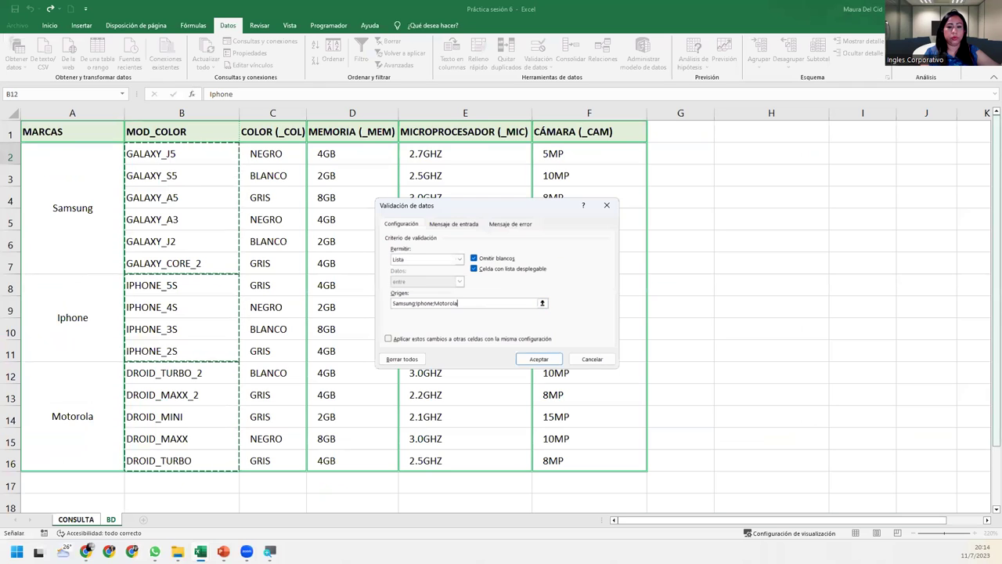
click(76, 519)
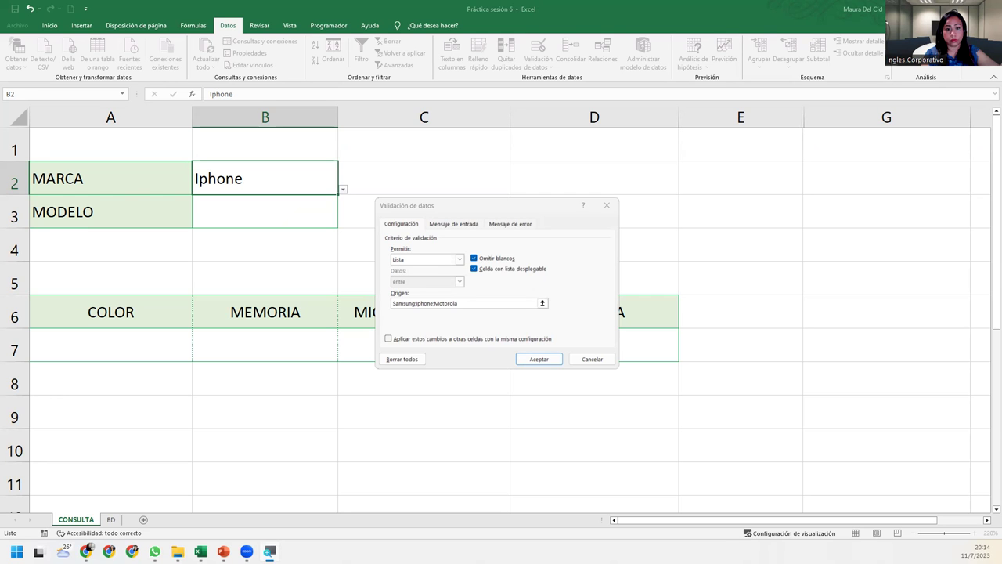
click(111, 520)
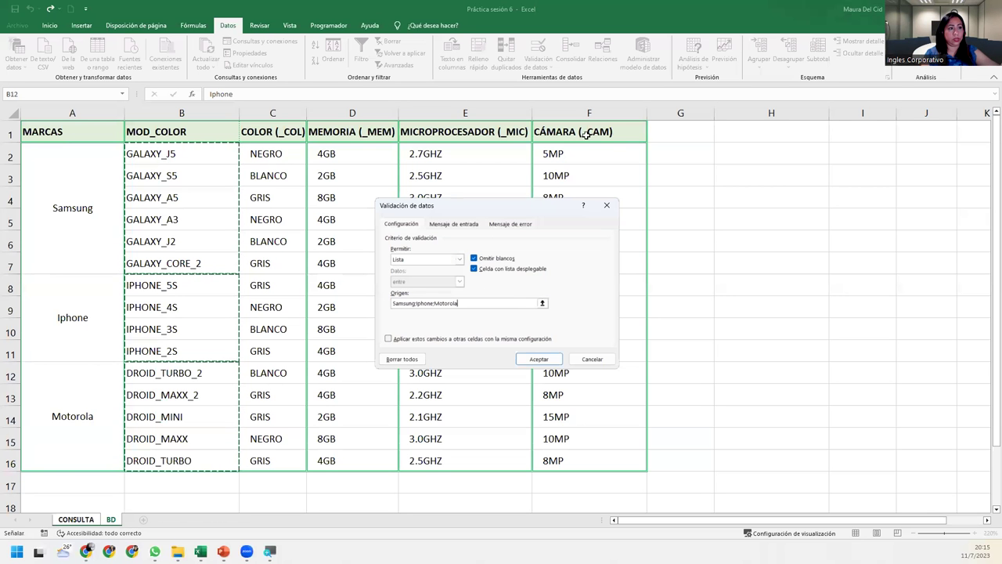
click(507, 304)
click(612, 206)
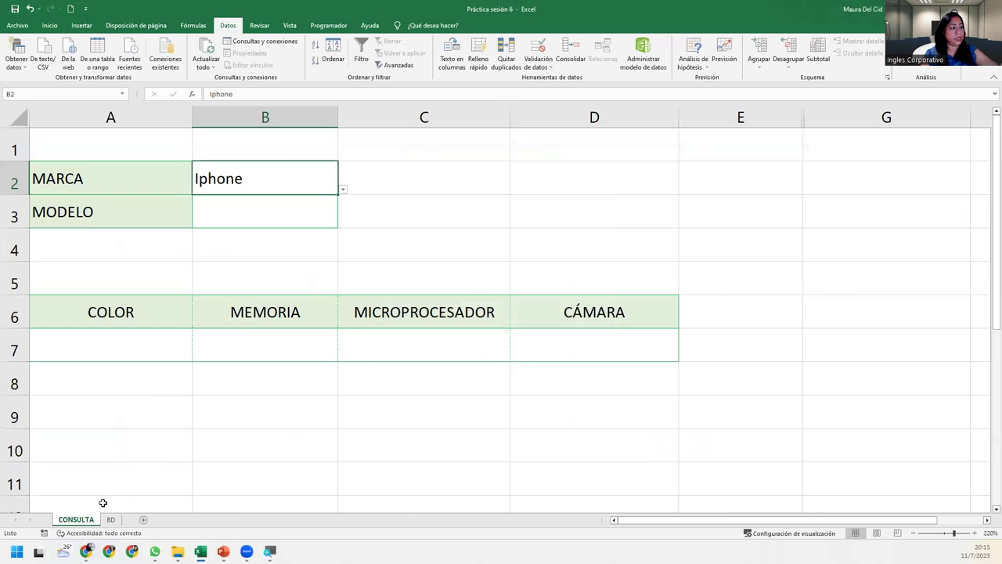
Check B2's brand list keeps Iphone, then go to the BD sheet of phone specs
click(343, 190)
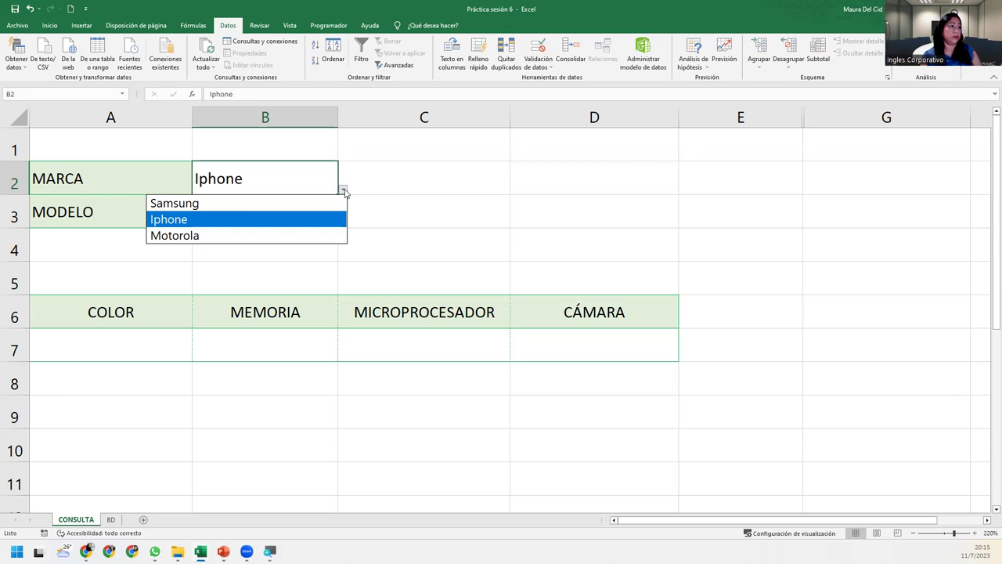
click(440, 179)
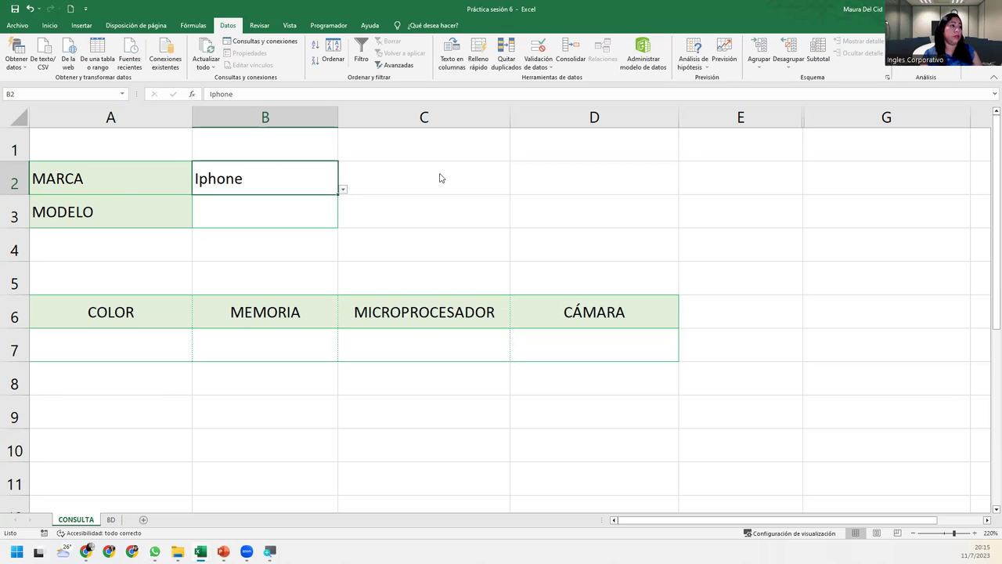
click(110, 520)
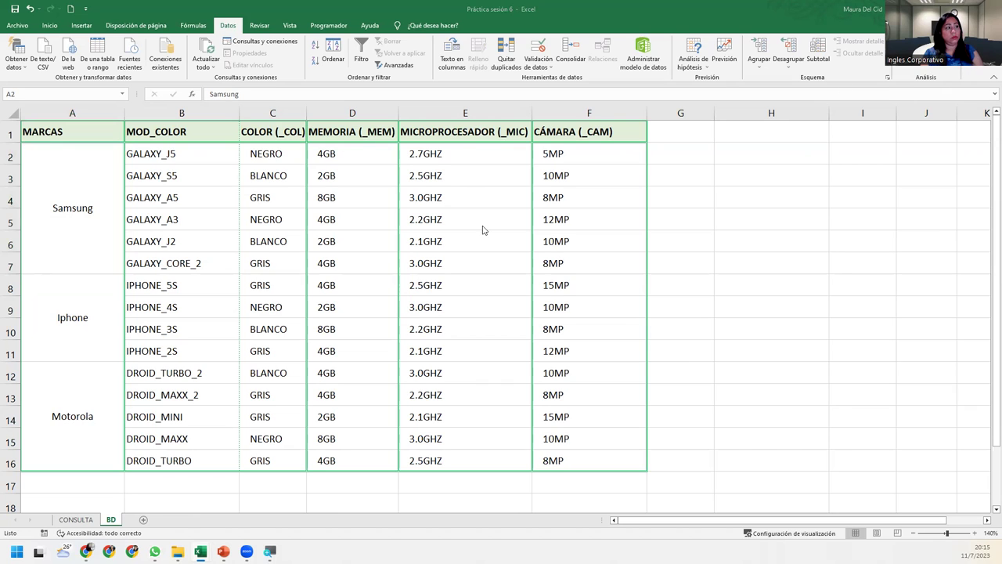
Select B2:B7, B8:B11 and B12:B16 to verify they are named Samsung, Iphone and Motorola
click(183, 156)
drag(181, 170, 185, 262)
text(Samsung)
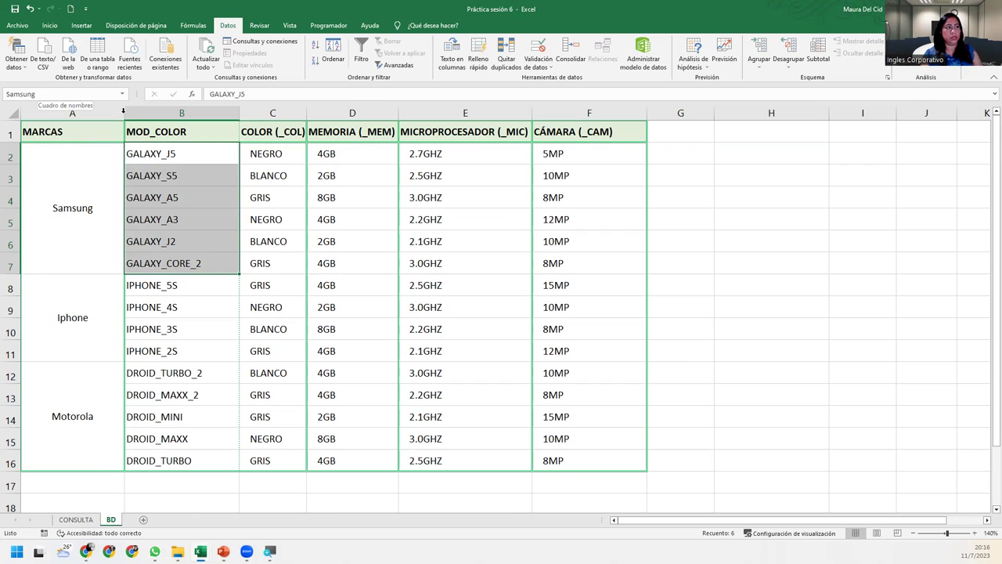
drag(206, 285, 210, 347)
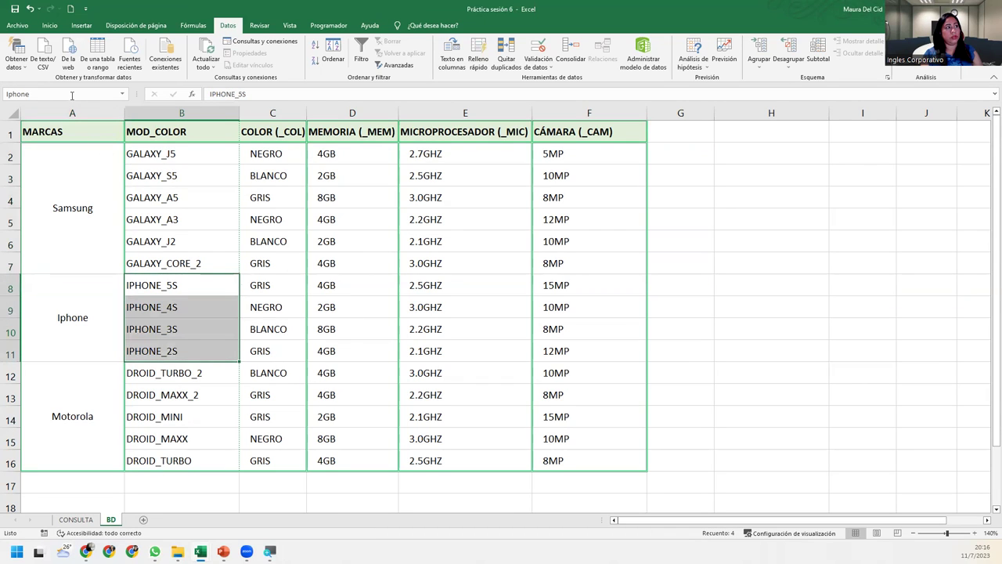
drag(177, 375, 187, 460)
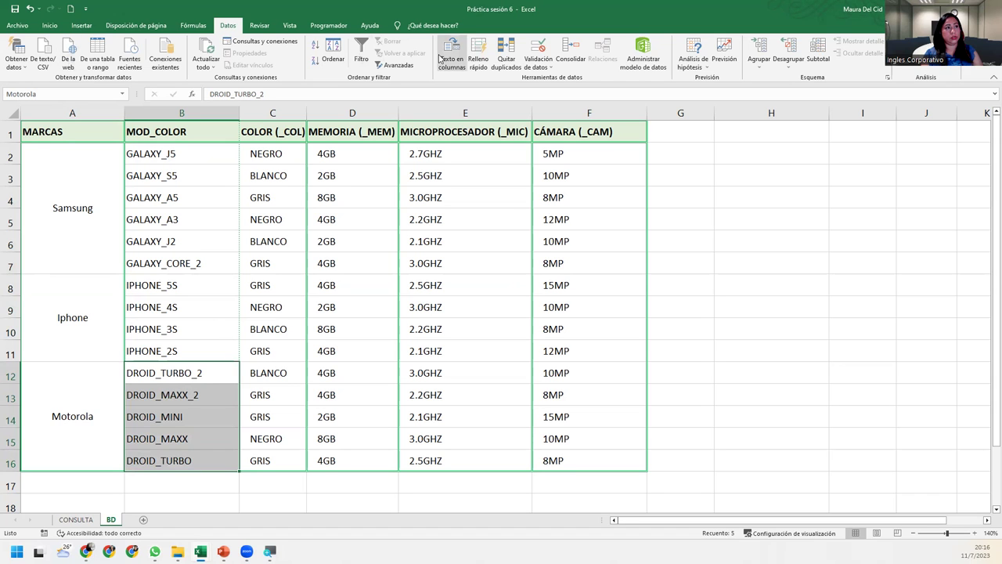
Open the Name Manager from Fórmulas and scroll through the defined names
click(193, 25)
click(376, 55)
scroll(490, 285, down, 10)
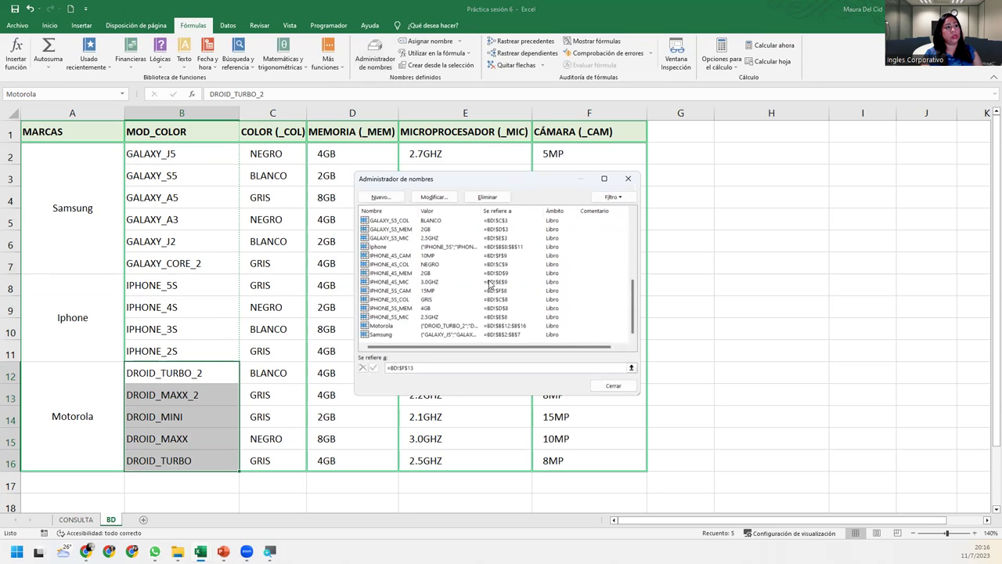
key(Home)
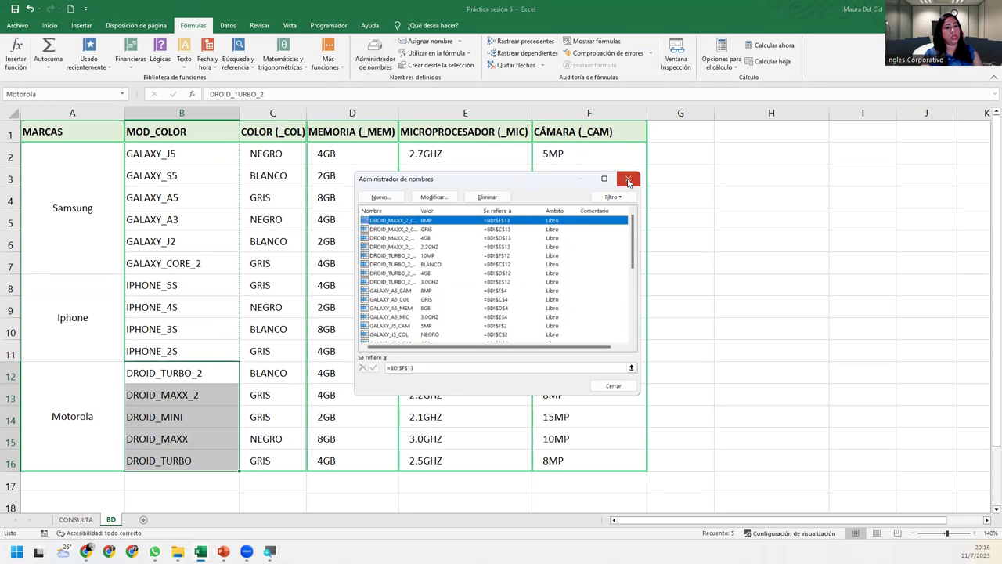
click(628, 179)
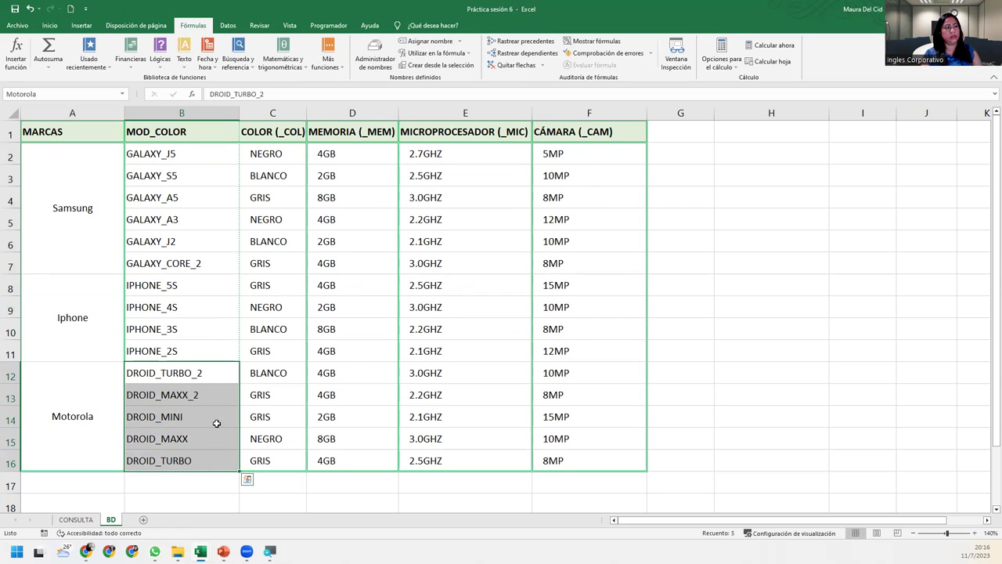
click(191, 384)
click(384, 59)
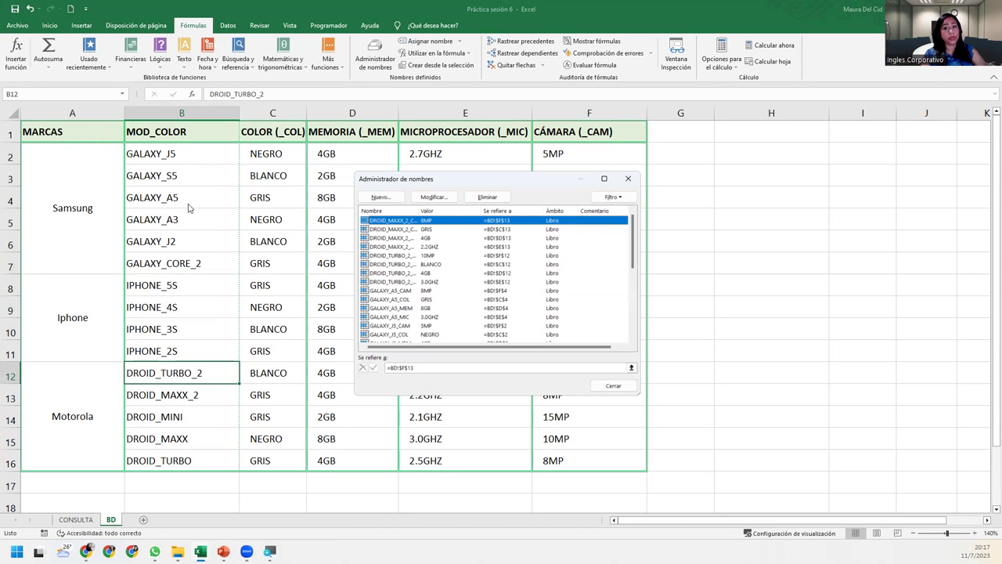
Check the references of DROID_MAXX_2_COL, DROID_TURBO_2_COL and GALAXY_A5_COL in the Name Manager
click(403, 229)
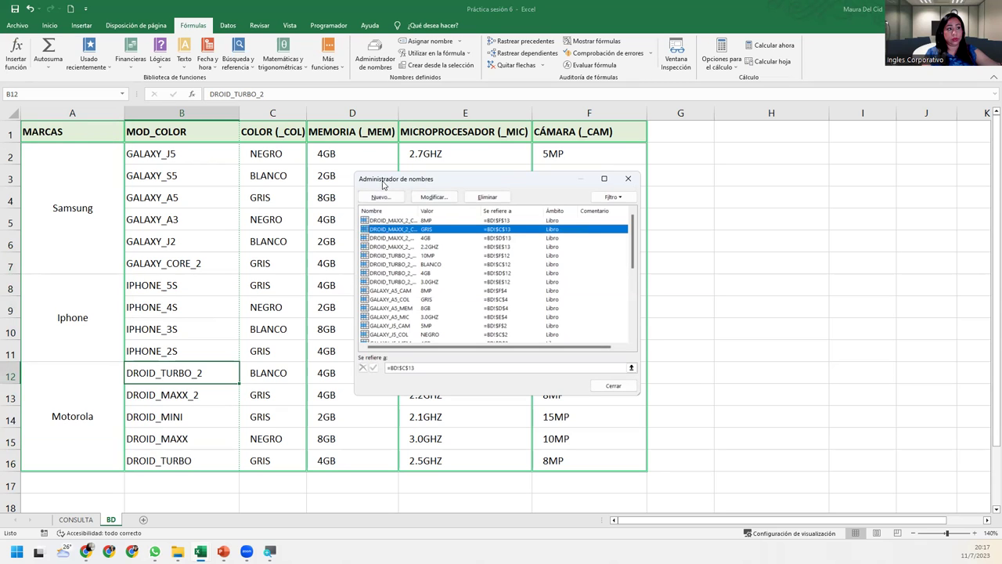
double_click(419, 211)
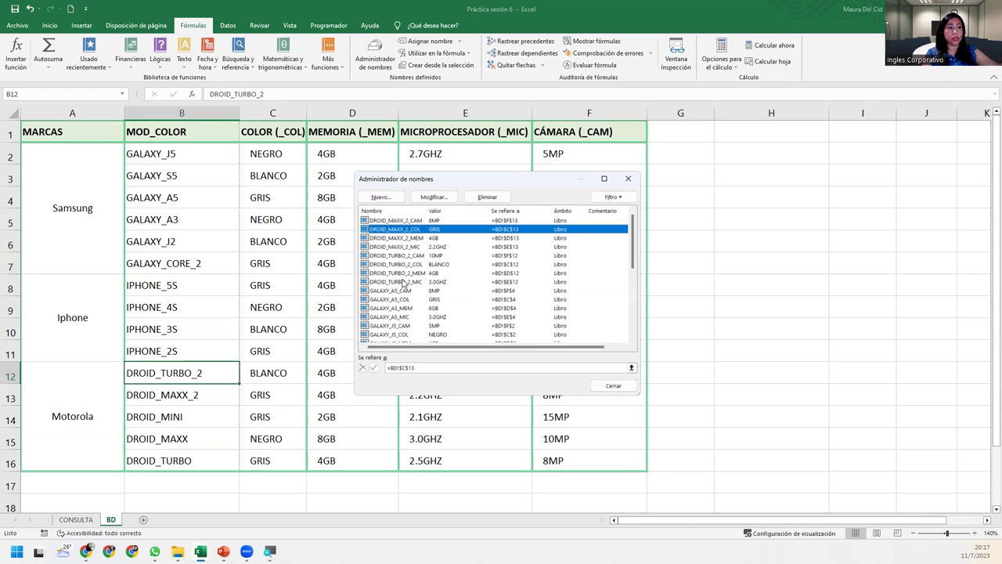
click(406, 265)
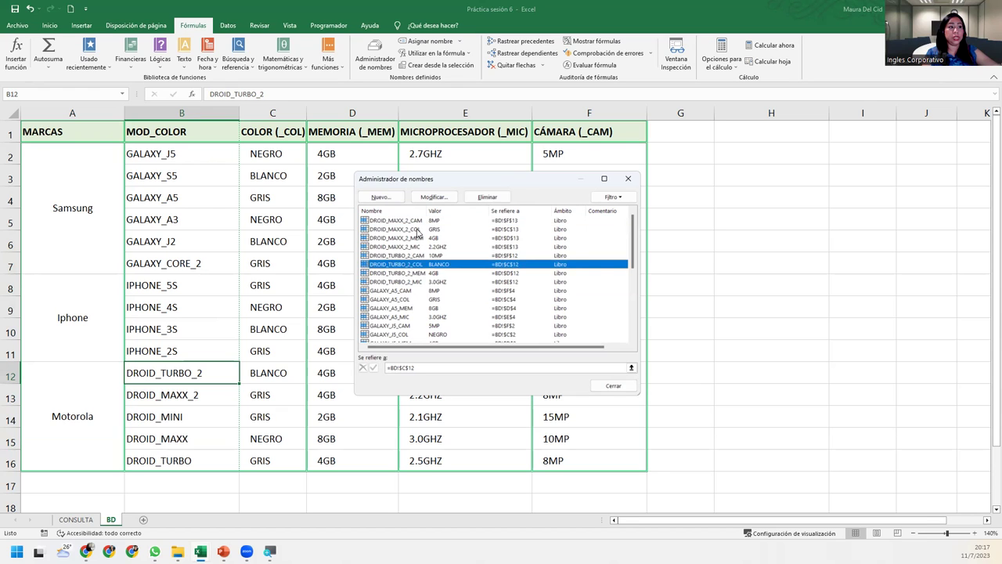
double_click(417, 229)
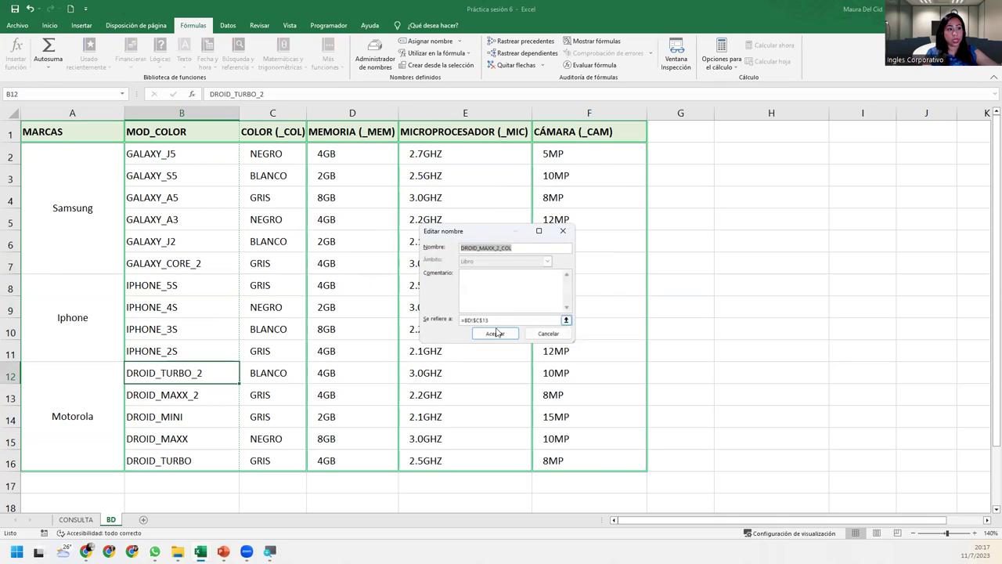
click(502, 320)
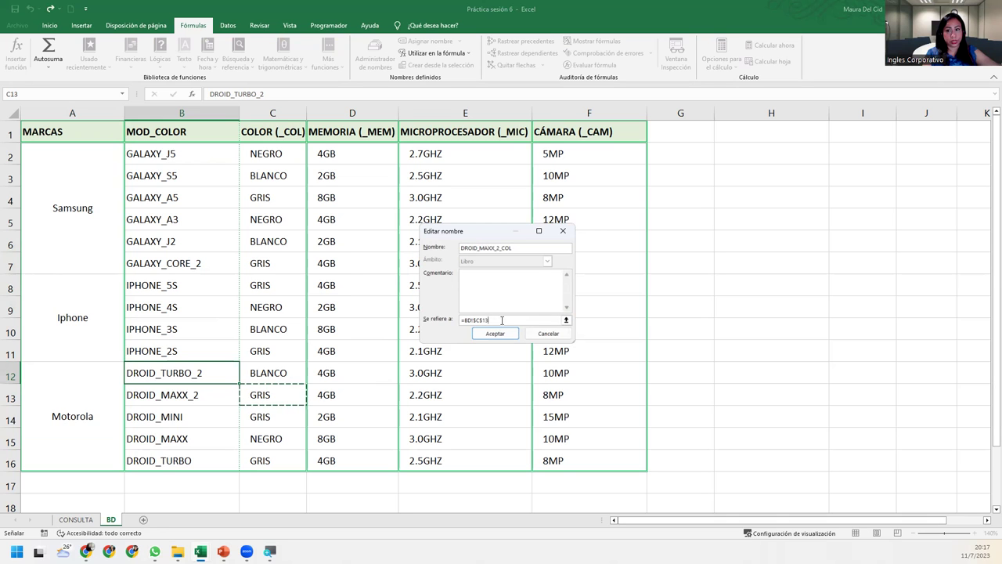
click(562, 230)
click(375, 63)
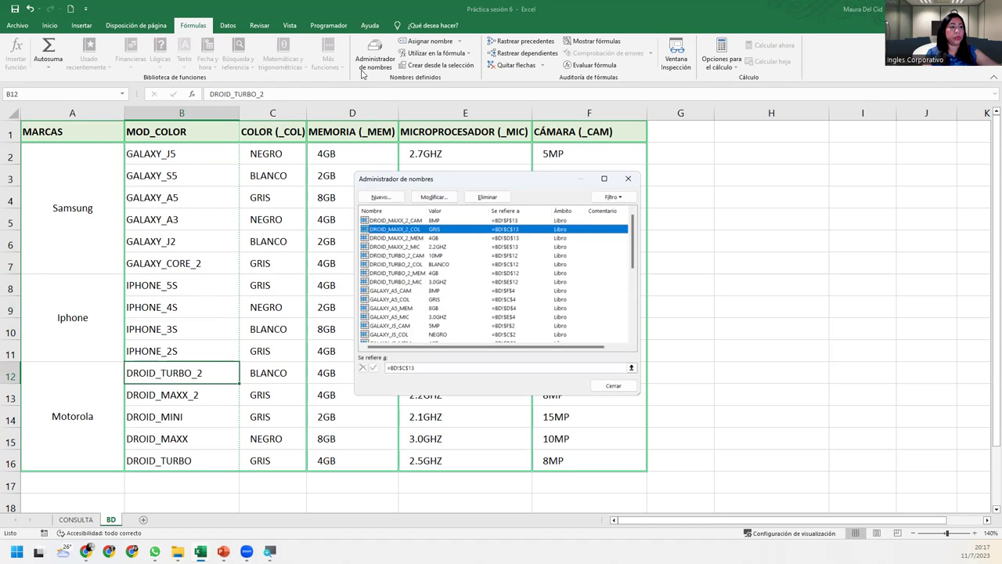
click(403, 300)
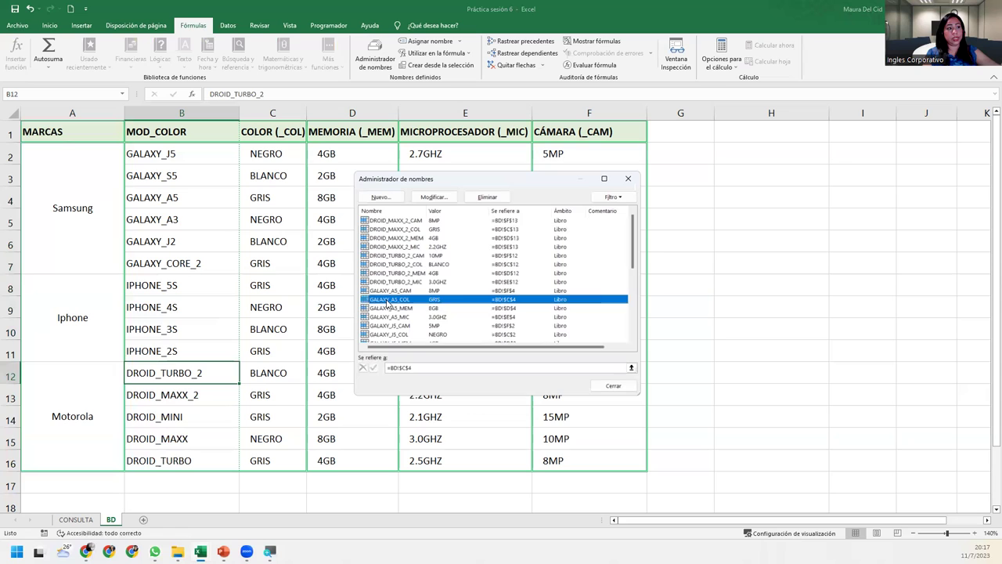
click(436, 367)
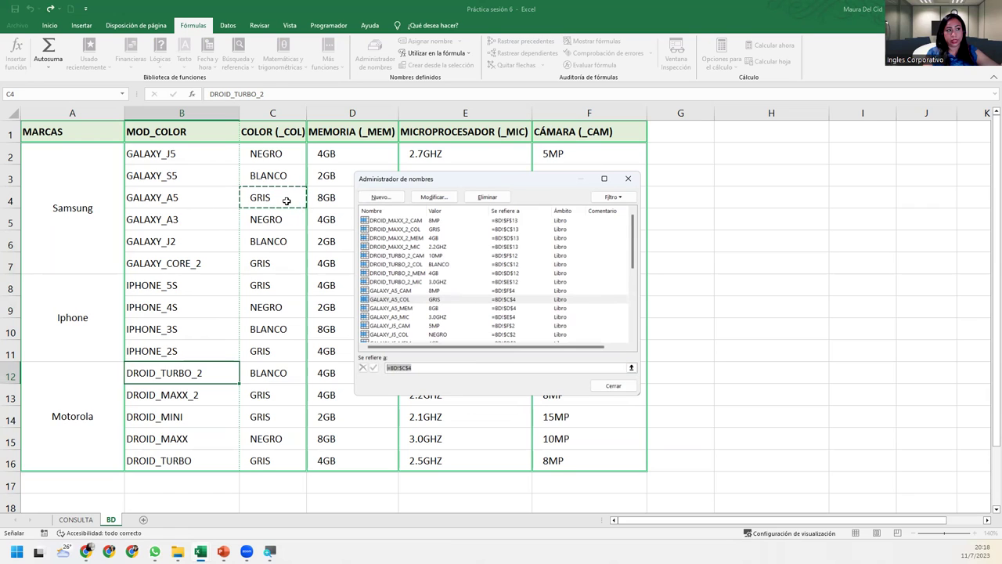
click(628, 180)
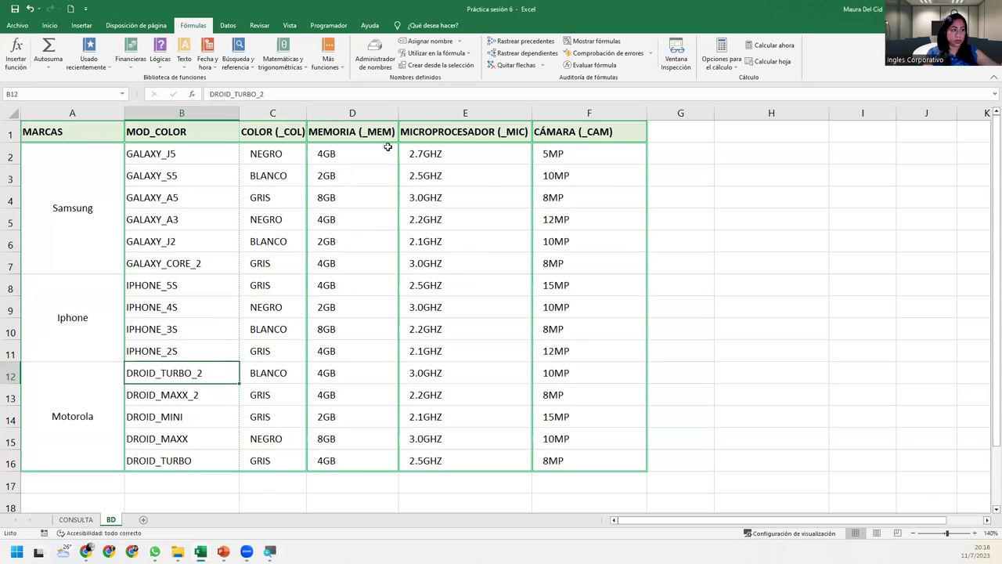
Verify GALAXY_J5_CAM refers to BD!$F$2 and review DROID_MAXX_2 _COL, _MEM, _MIC names, then close
click(375, 57)
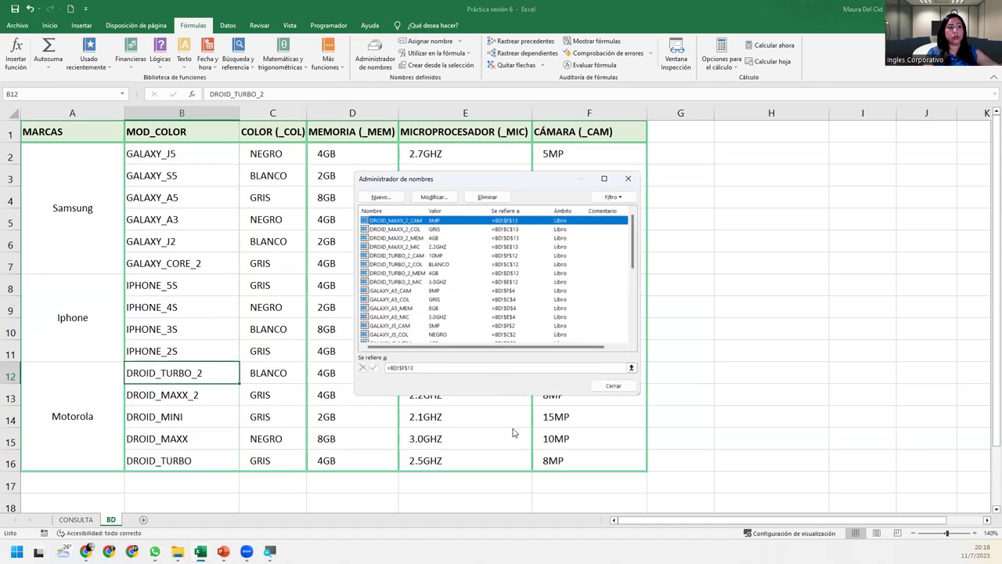
click(391, 325)
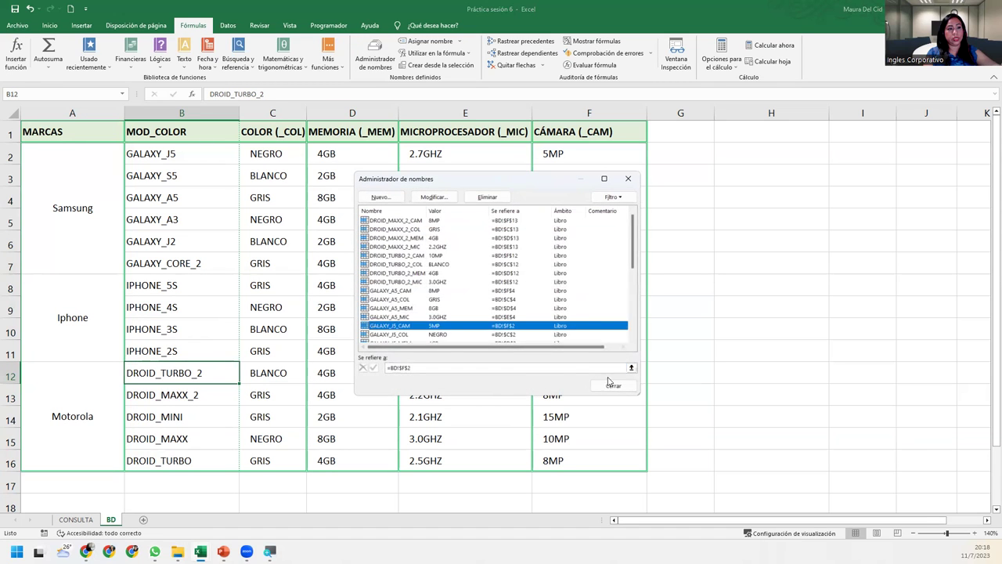
click(509, 367)
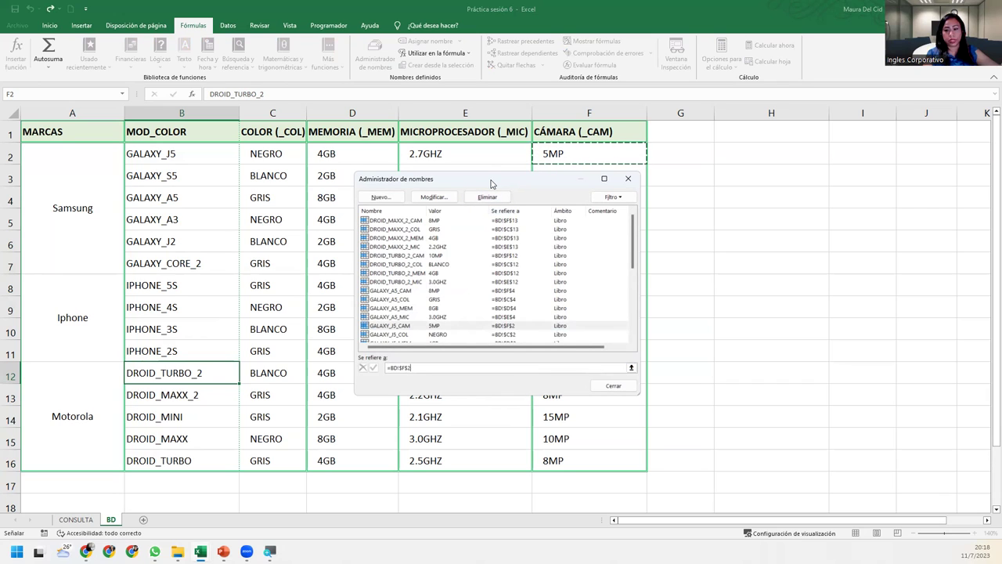
drag(492, 183, 484, 183)
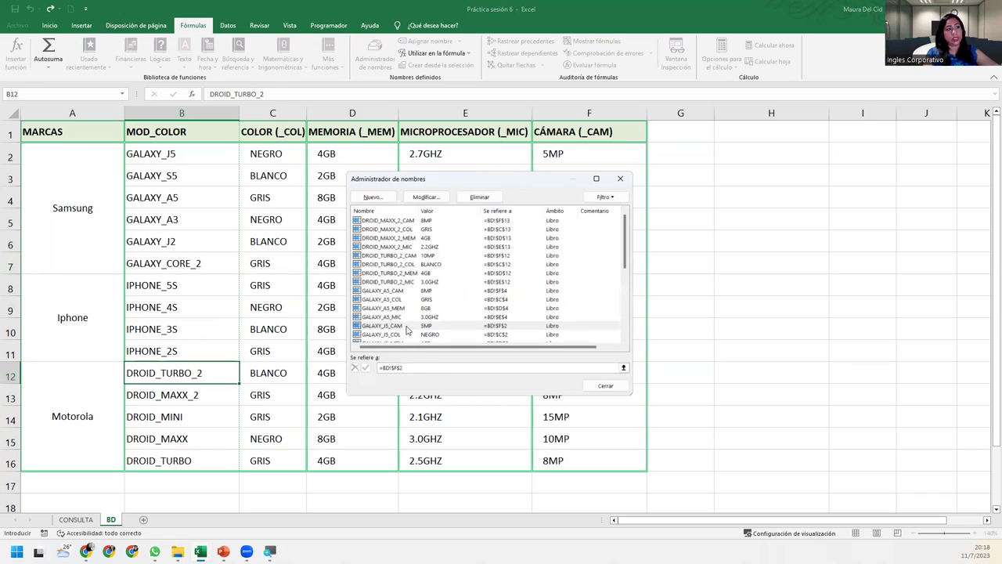
click(408, 327)
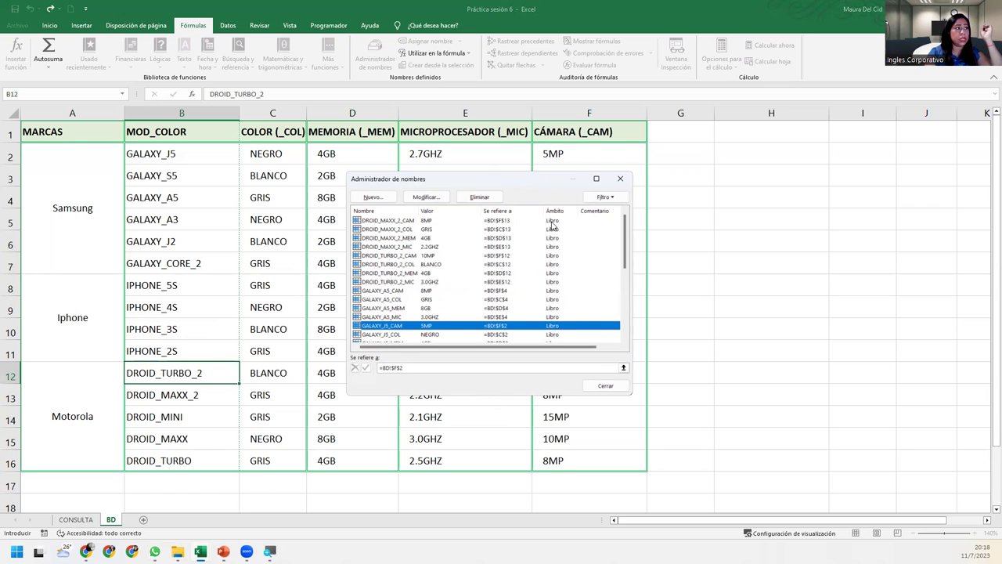
click(448, 367)
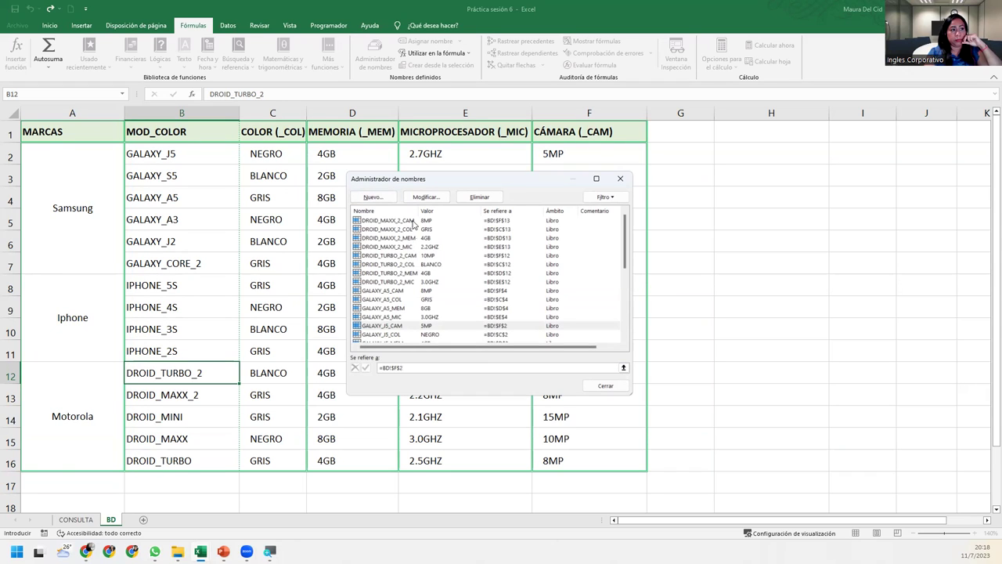
click(397, 228)
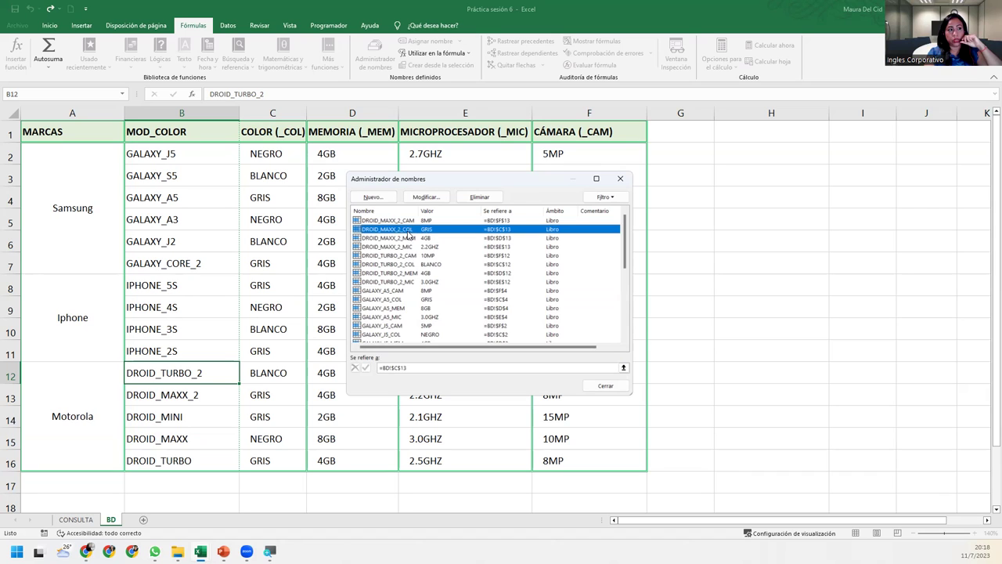
click(414, 238)
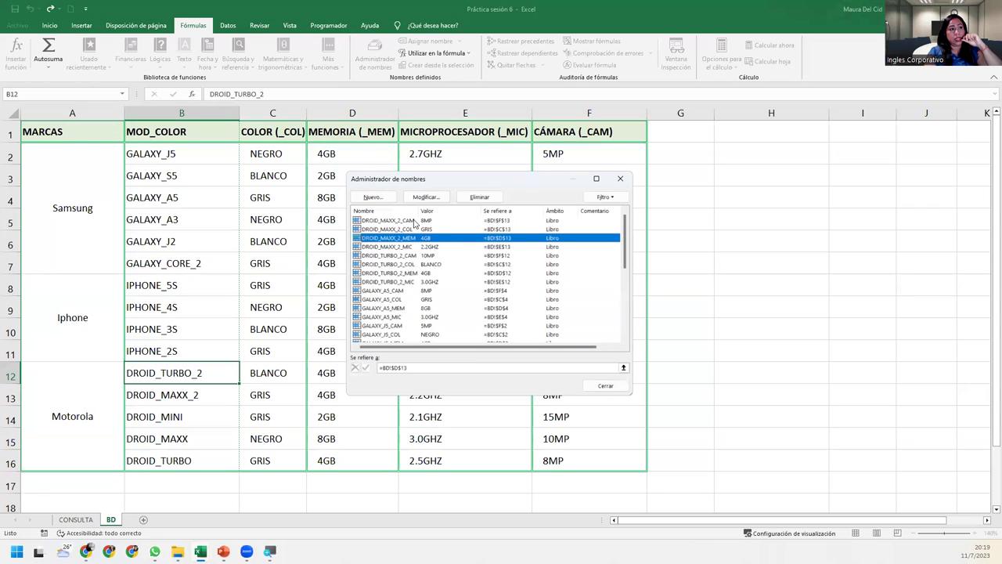
click(390, 248)
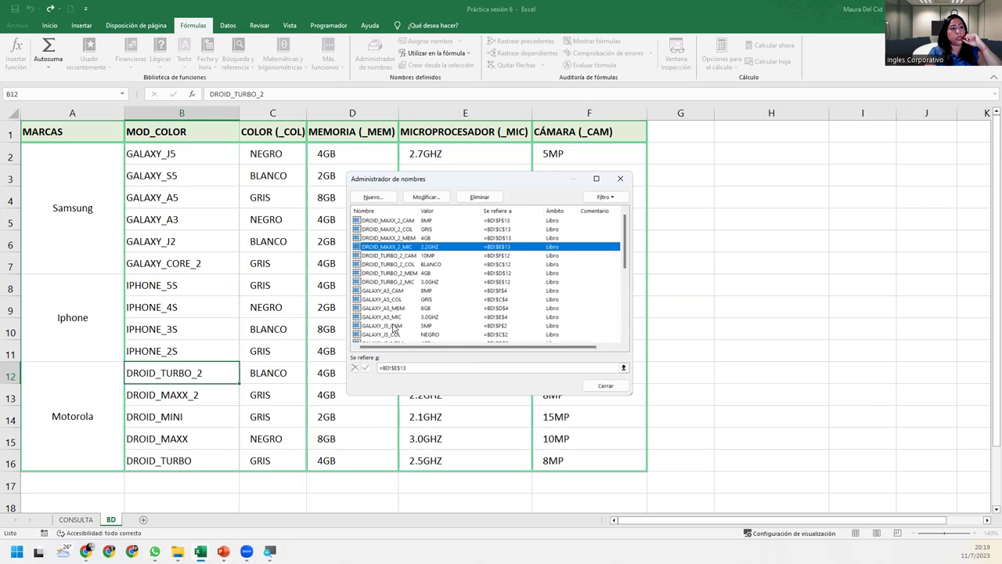
click(394, 326)
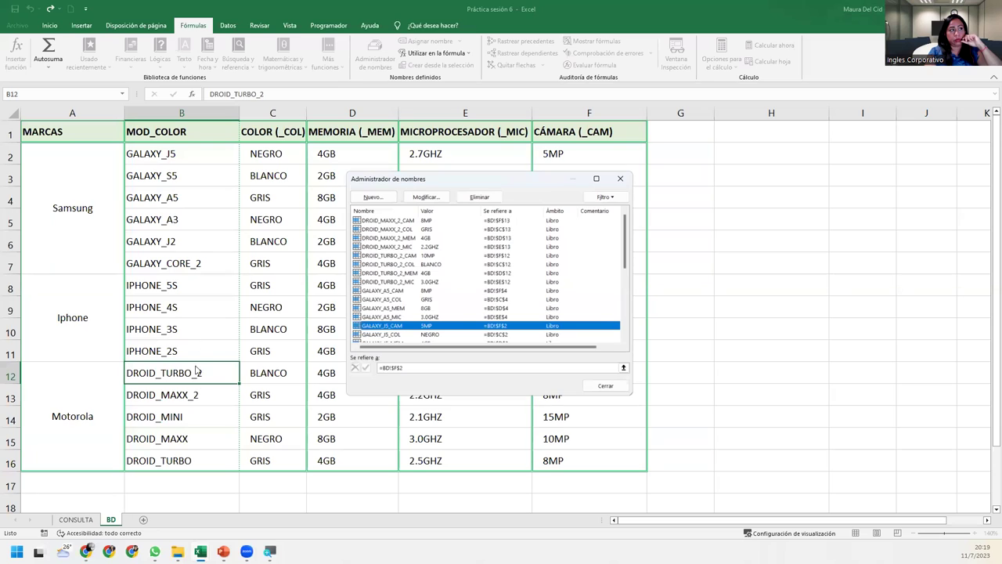
click(622, 180)
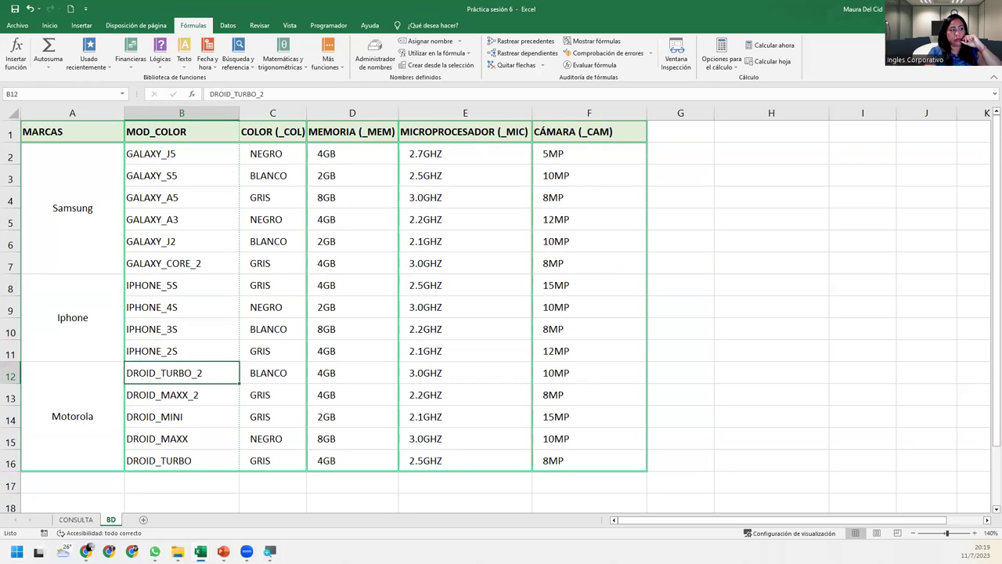
On CONSULTA, try Samsung in B2's brand list, then settle on Motorola
click(76, 519)
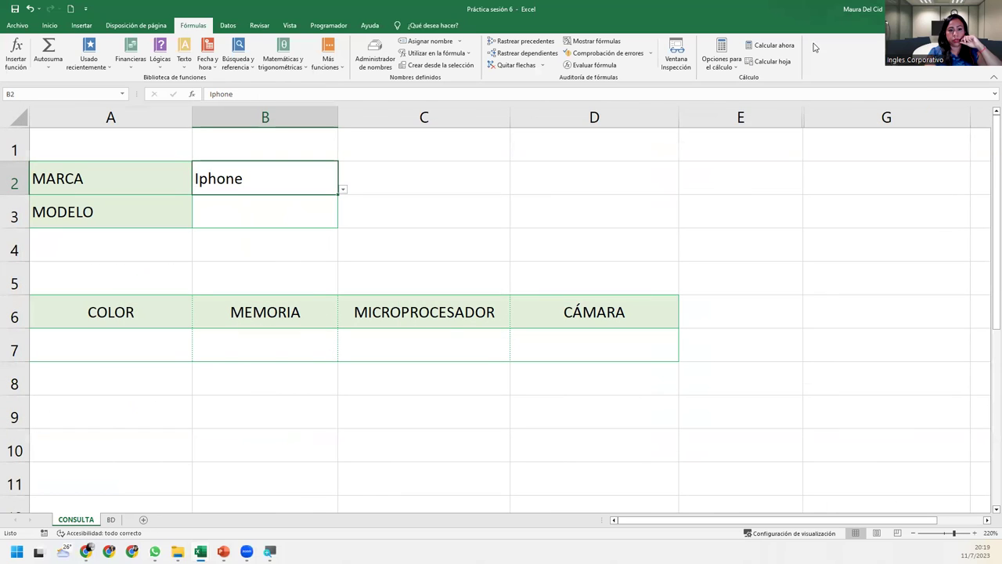
click(274, 202)
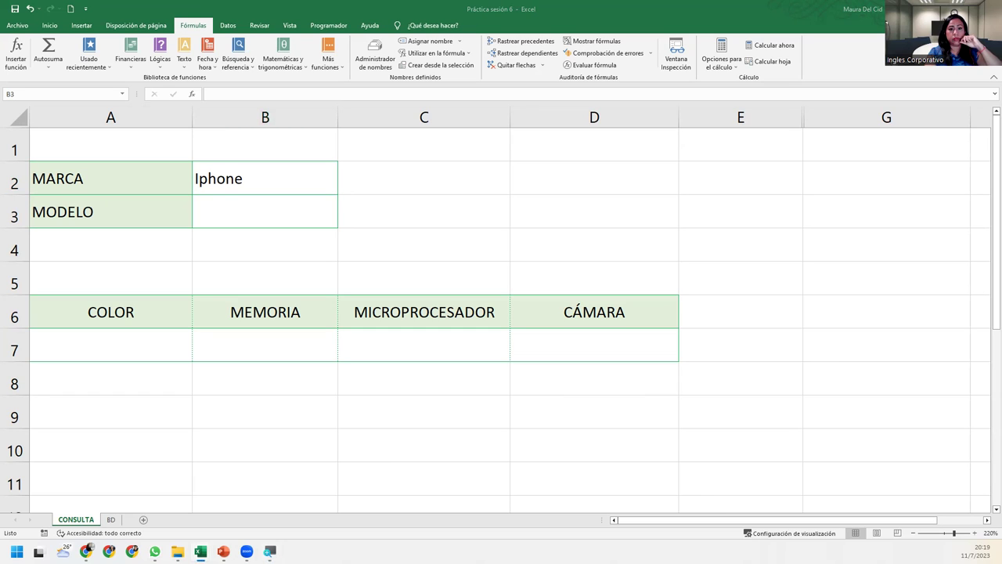
click(285, 217)
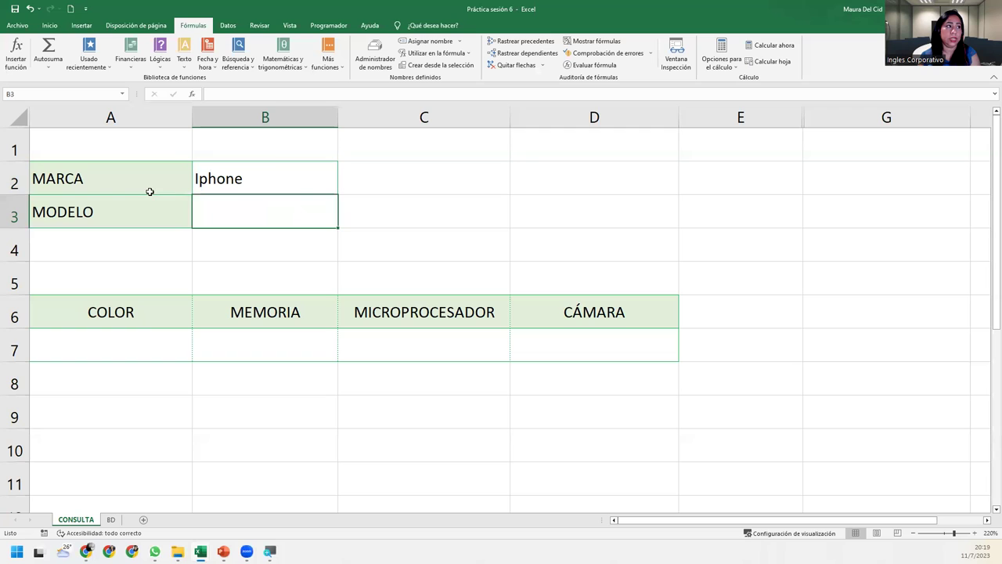
click(272, 166)
click(343, 189)
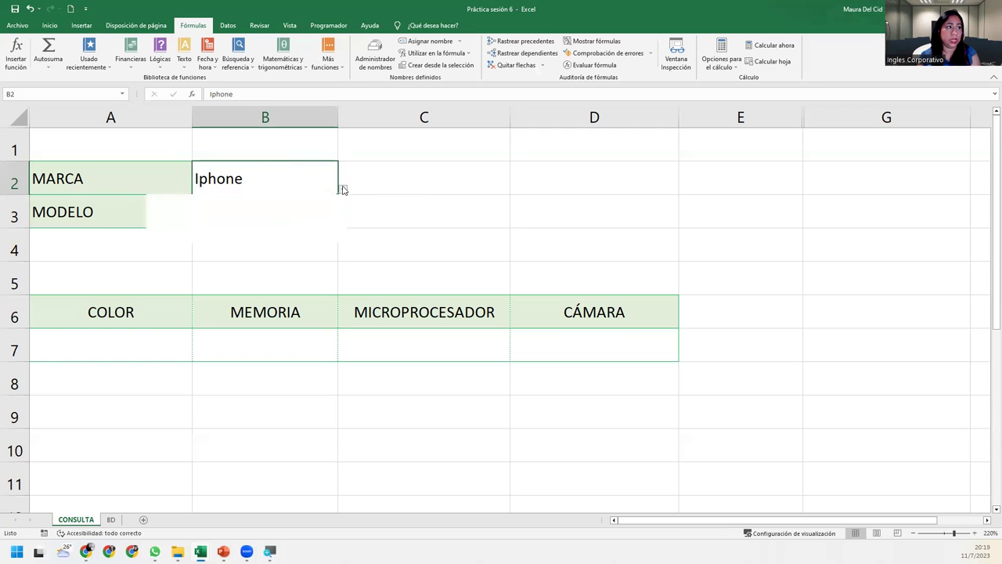
click(280, 203)
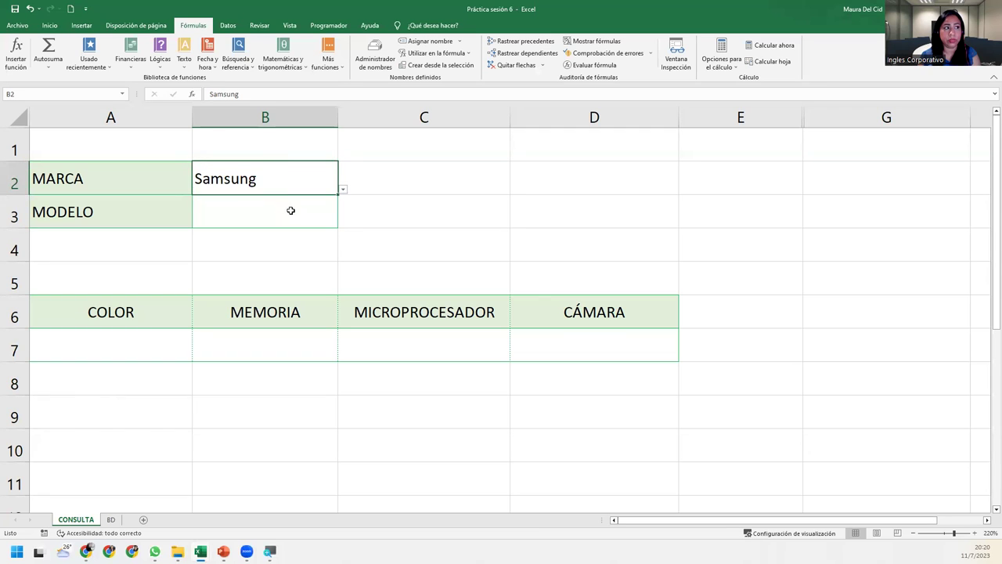
click(290, 210)
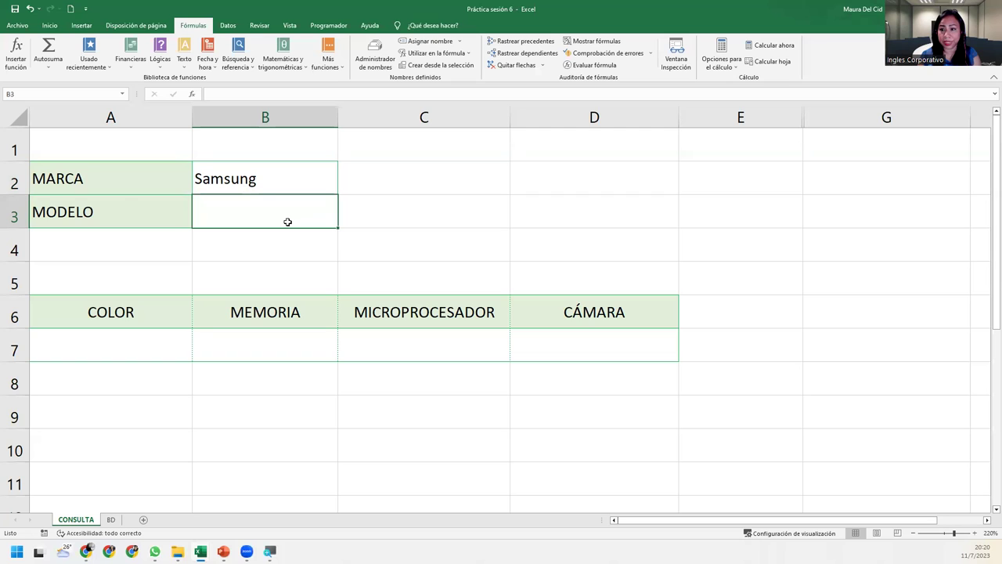
click(309, 166)
click(342, 191)
click(267, 234)
click(268, 209)
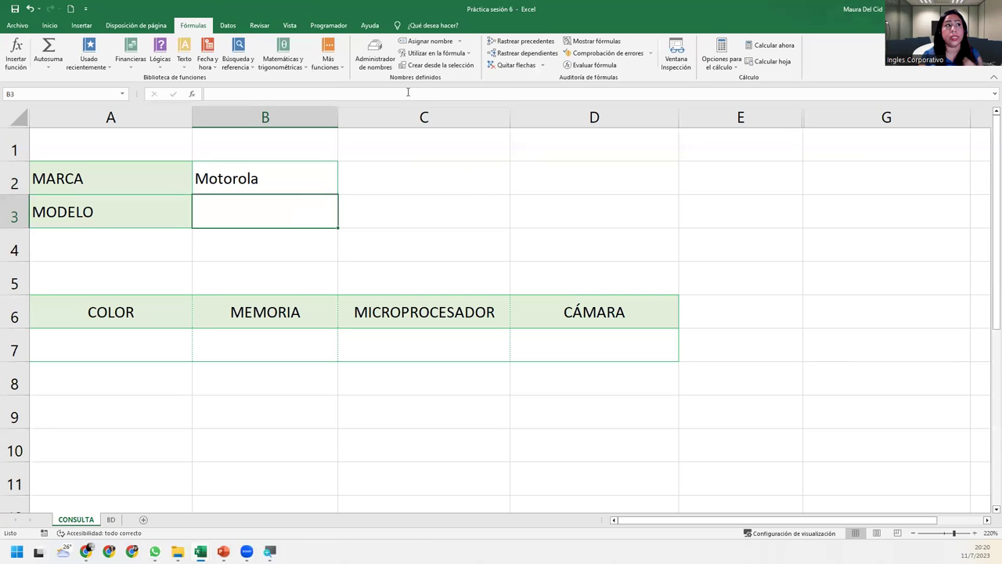
Restrict B3 to a list whose source is =INDIRECTO($B$2), the brand's named range
click(228, 26)
click(539, 47)
click(452, 259)
click(391, 290)
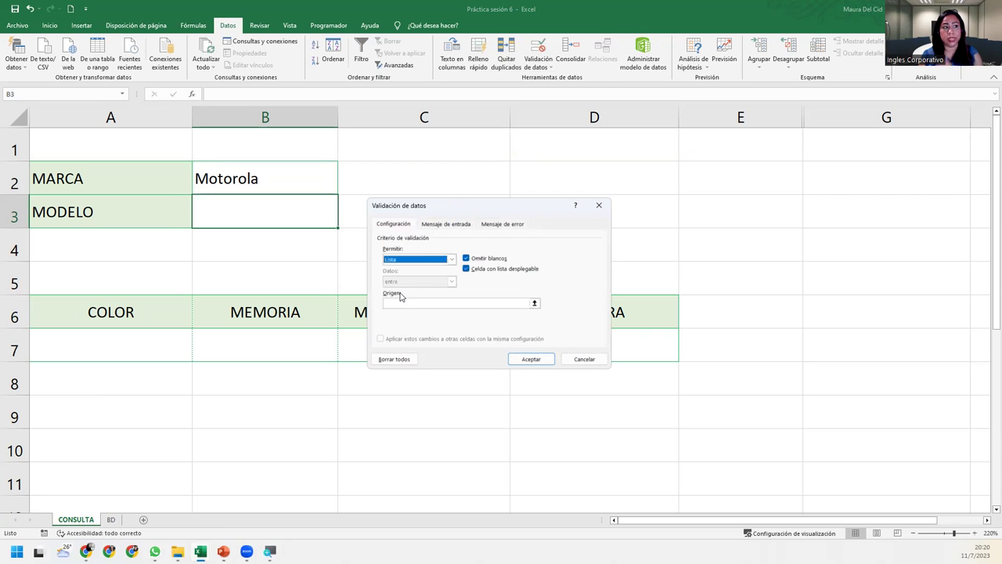
click(409, 302)
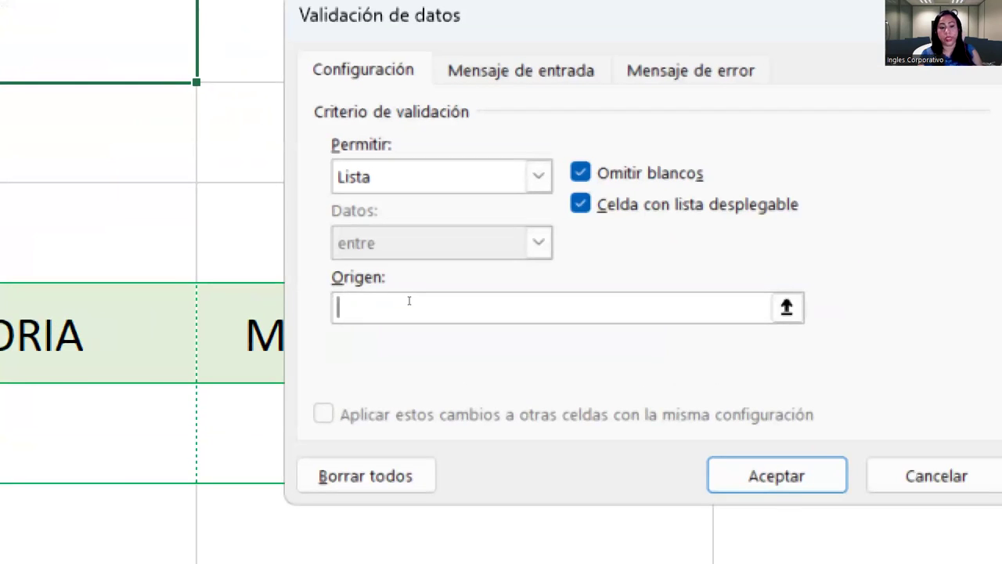
text(=)
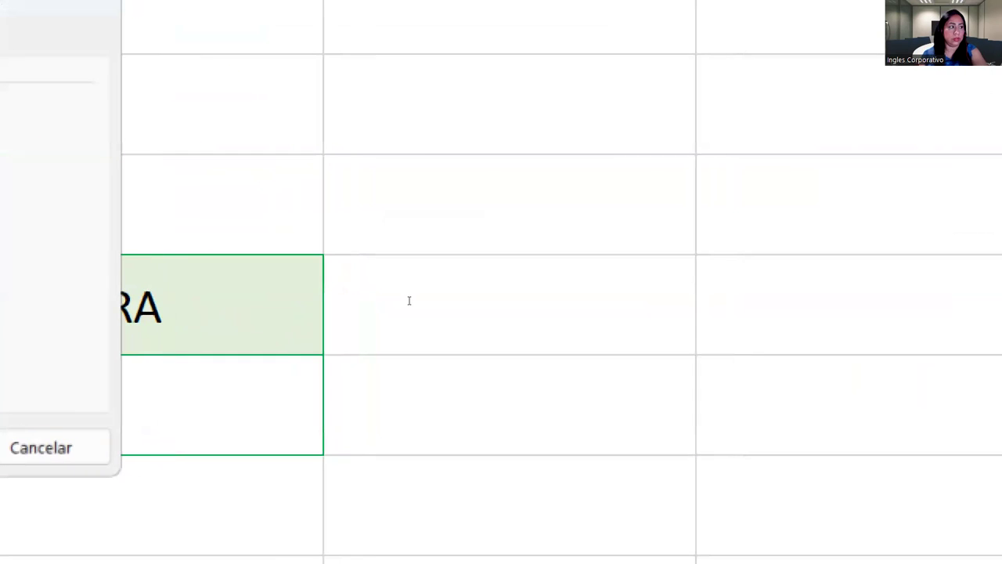
text(indid)
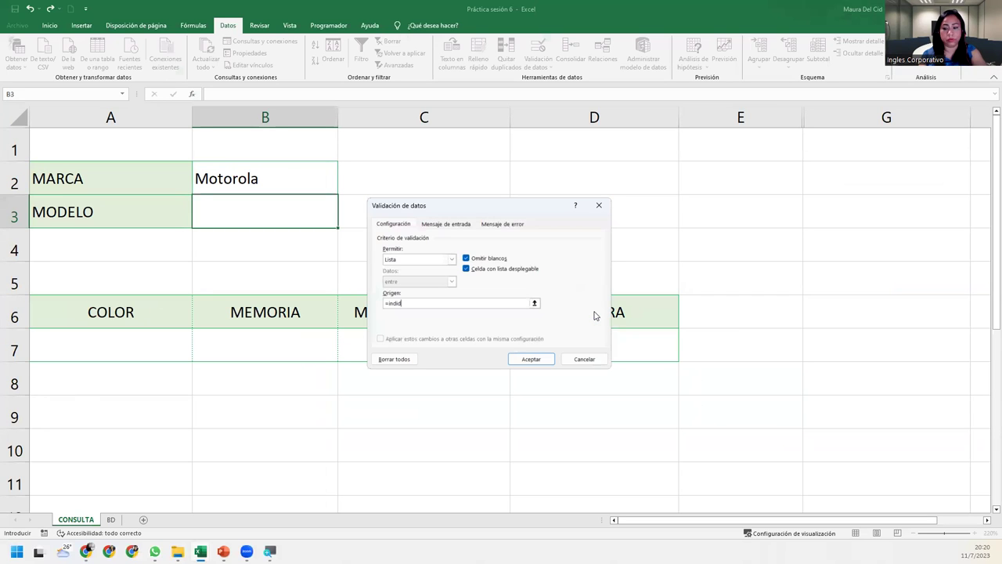
key(BackSpace)
key(BackSpace)
key(BackSpace)
key(BackSpace)
key(BackSpace)
text(INDI)
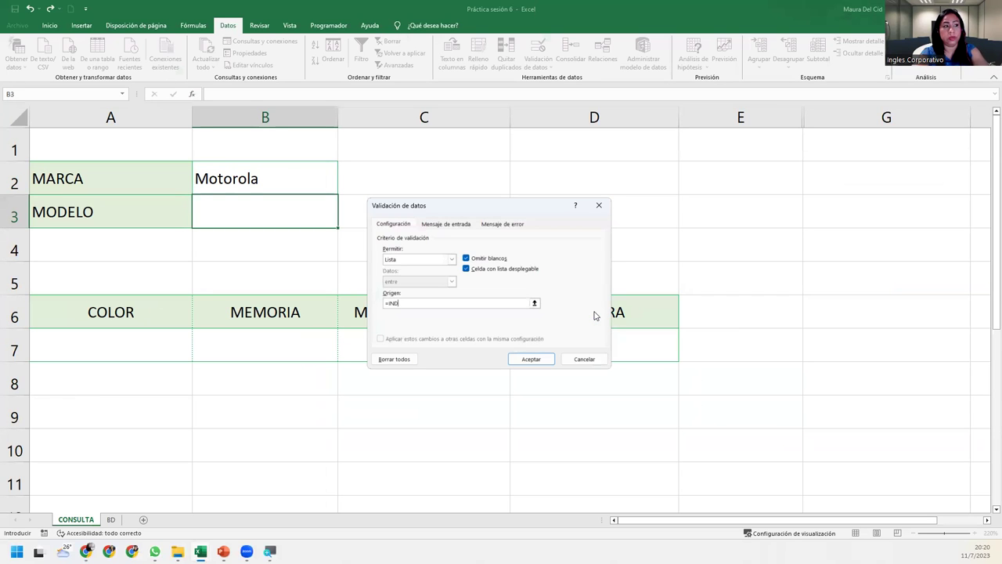
text(RECTO)
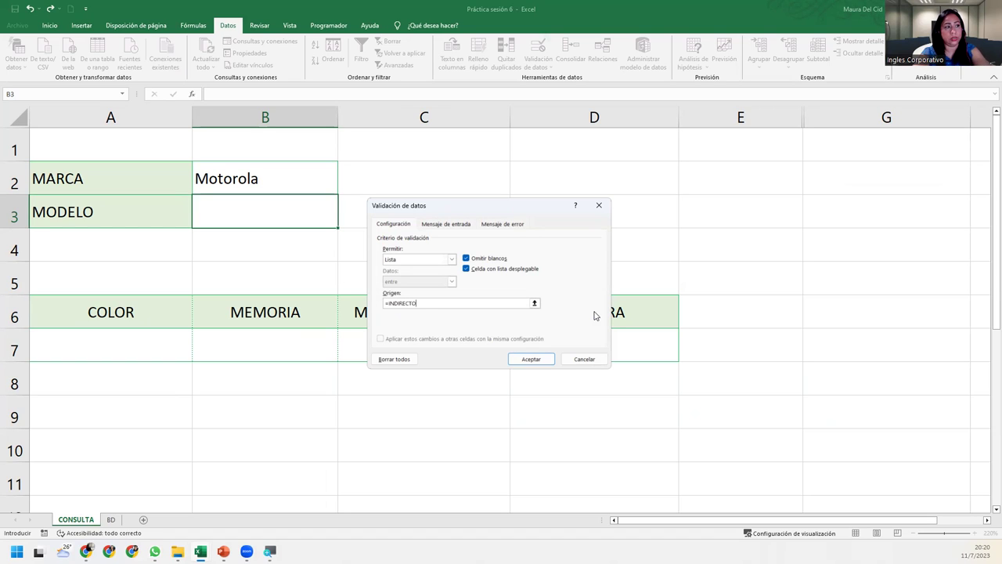
text(()
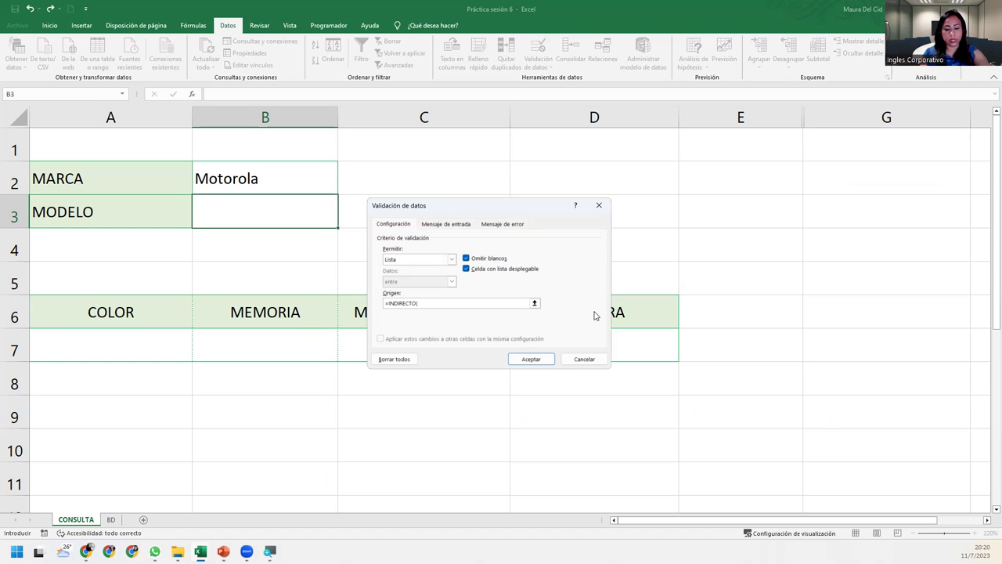
click(243, 179)
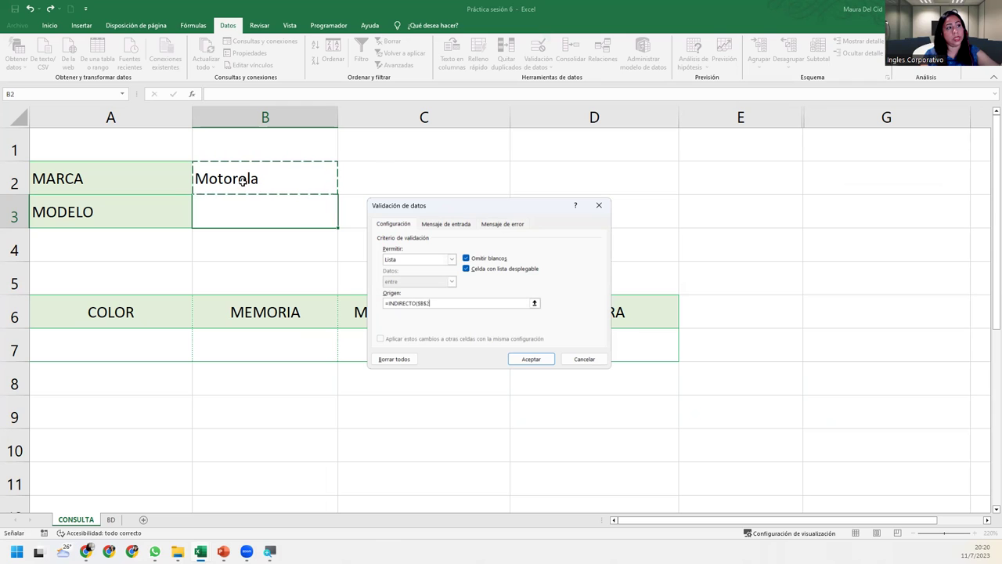
text())
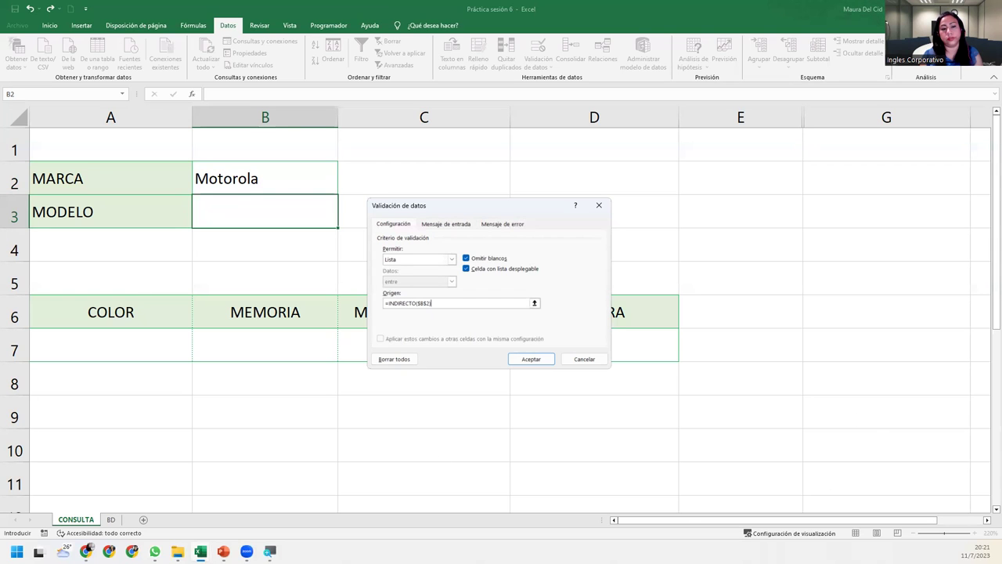
Show the BD sheet's Motorola models in B12:B16 while the model source stays =INDIRECTO($B$2)
key(Return)
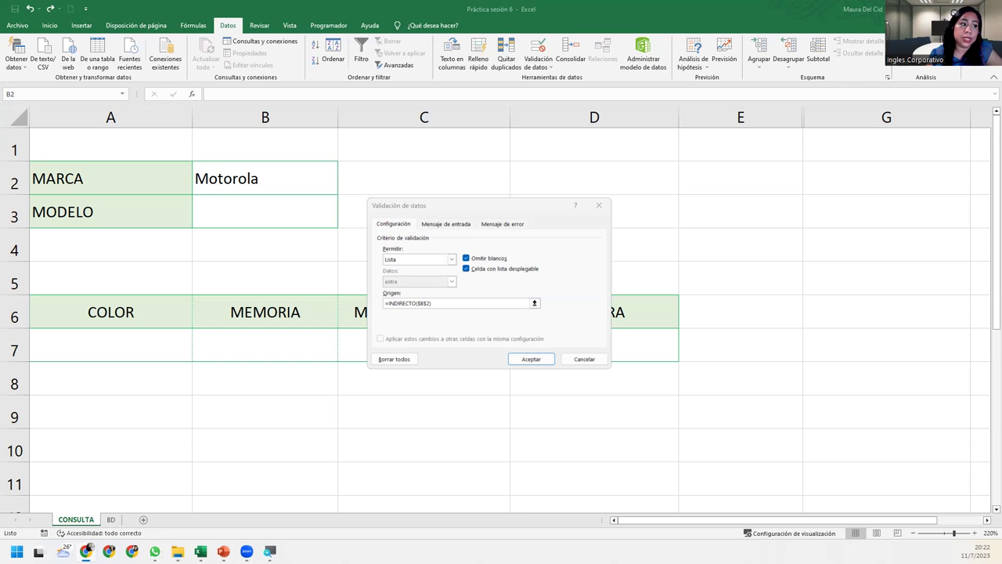
click(460, 302)
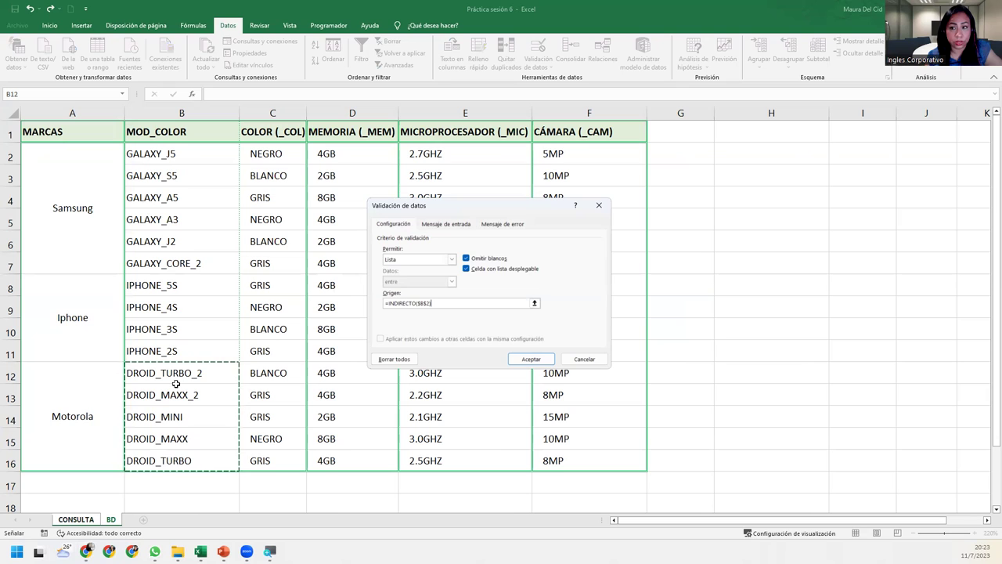
Confirm the model list and test it in B3 with DROID_MAXX_2, DROID_TURBO_2, then DROID_MAXX
click(531, 359)
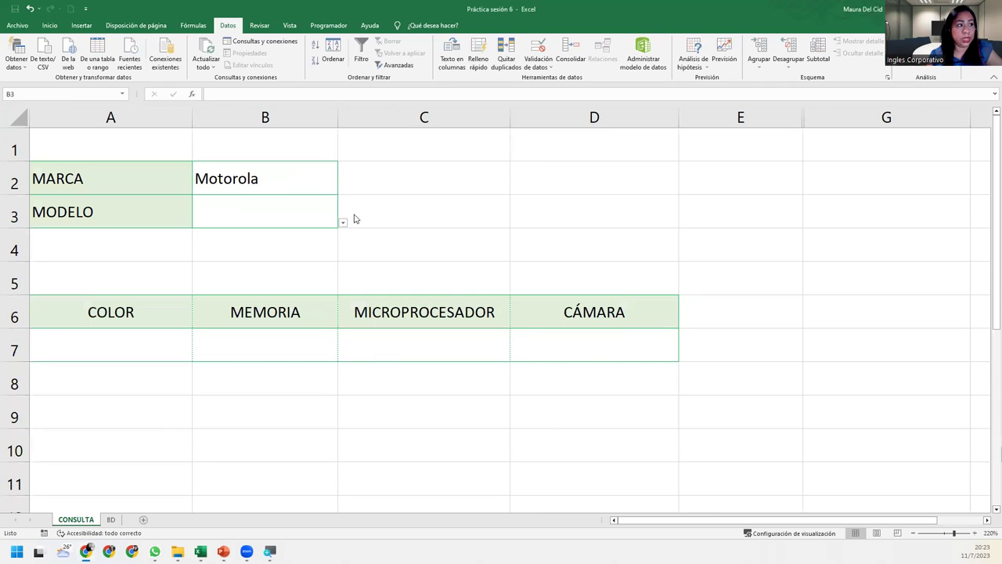
click(343, 223)
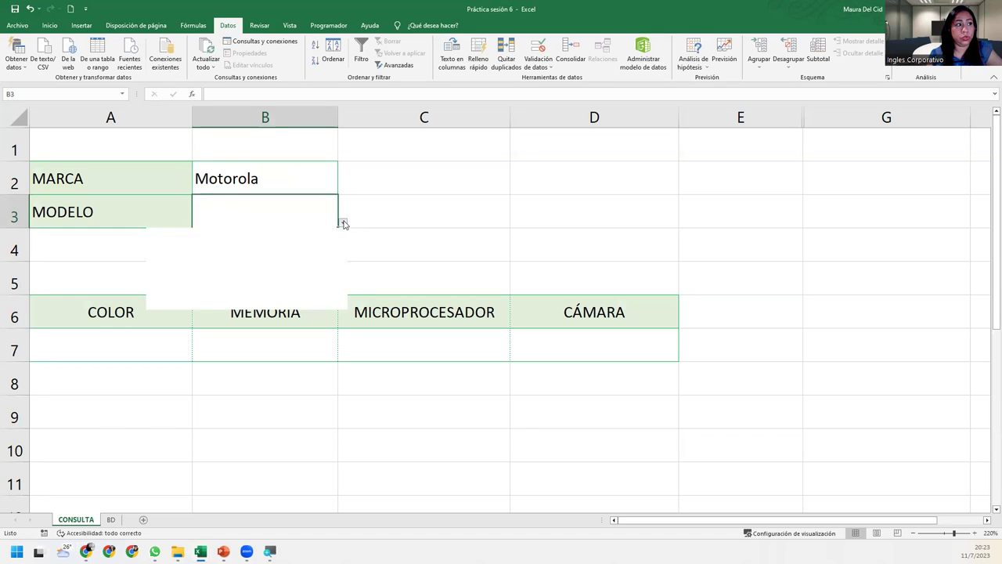
click(239, 253)
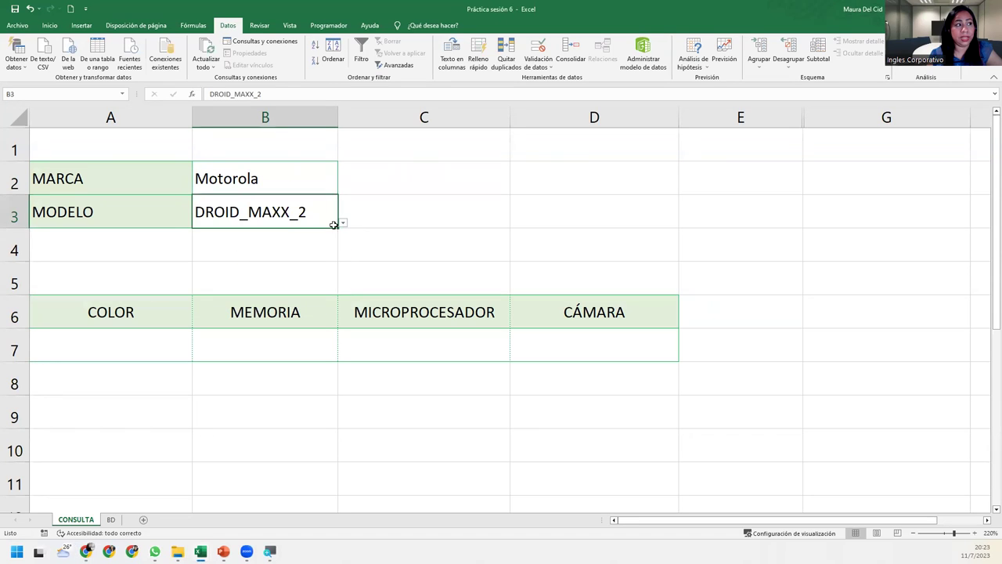
click(344, 225)
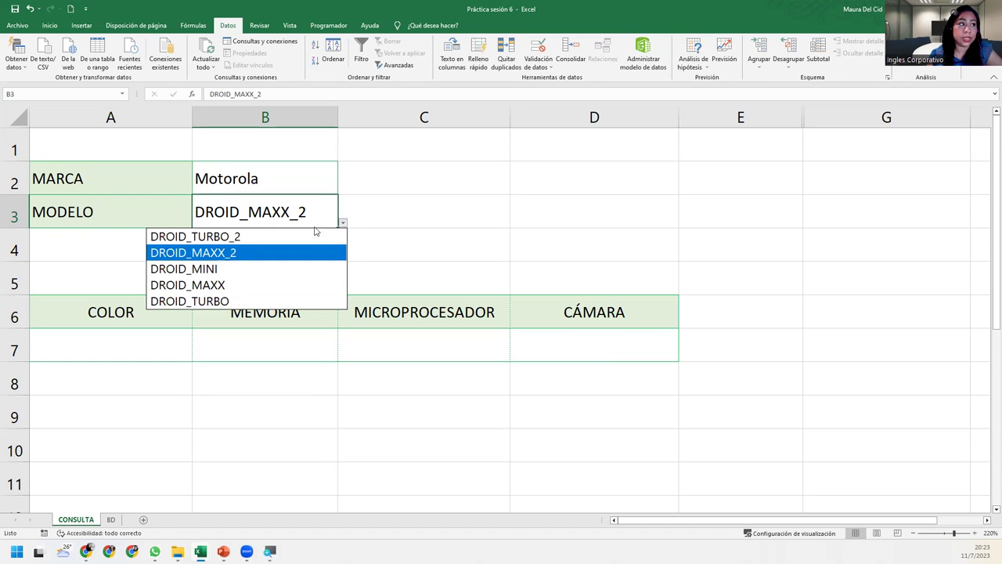
click(250, 238)
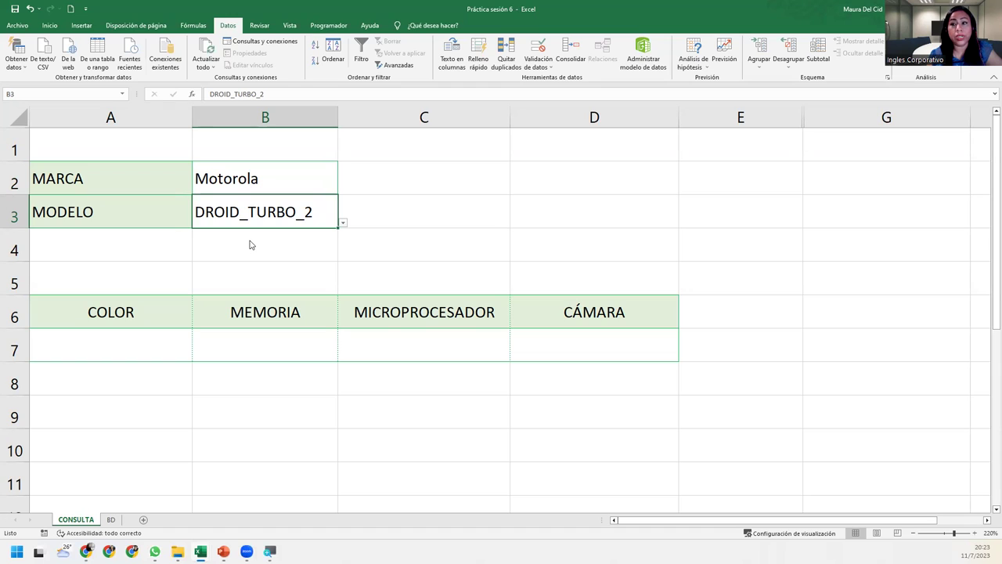
click(342, 224)
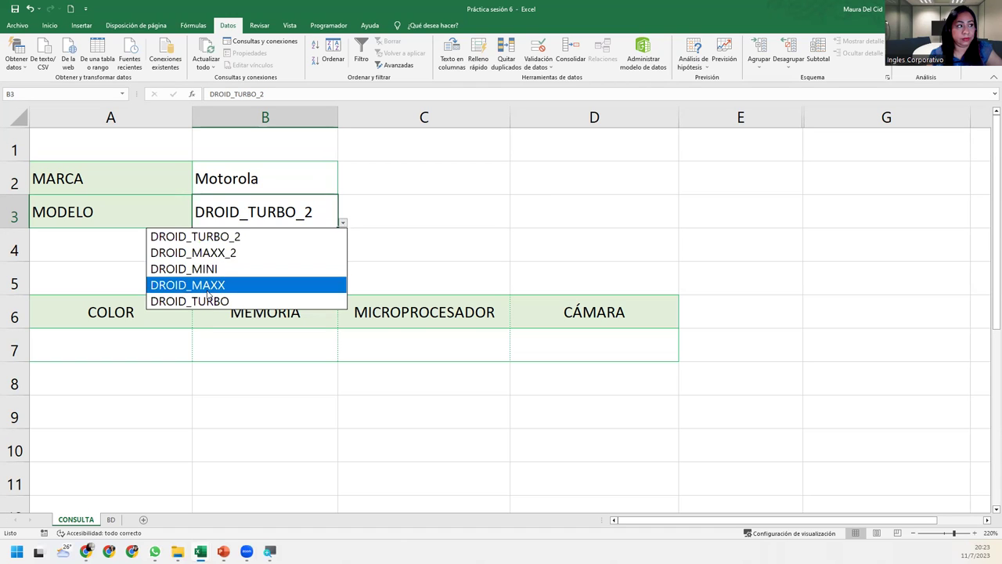
click(209, 287)
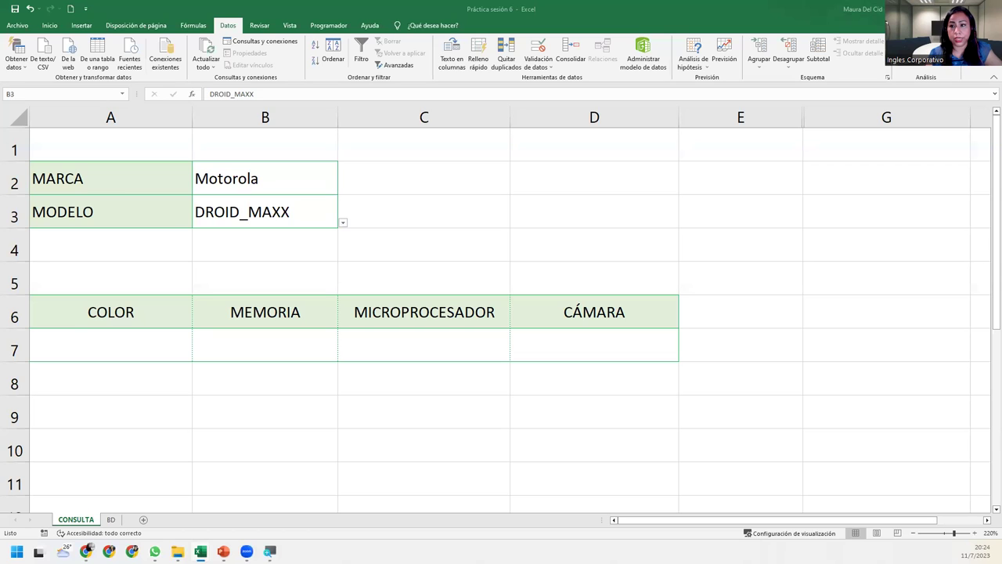
click(175, 344)
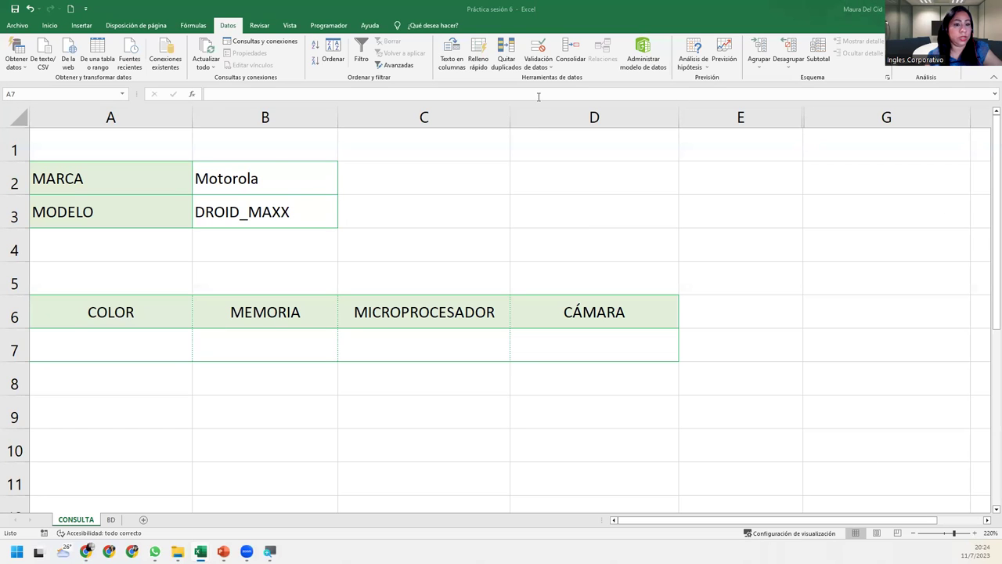
Set the brand to Samsung and pick GALAXY_A3 from the model list
click(175, 347)
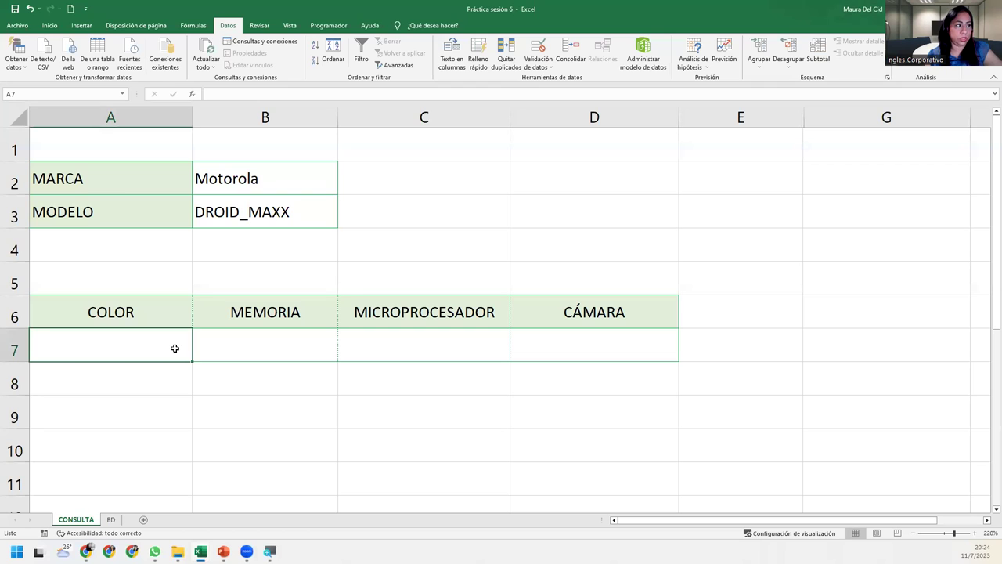
click(233, 181)
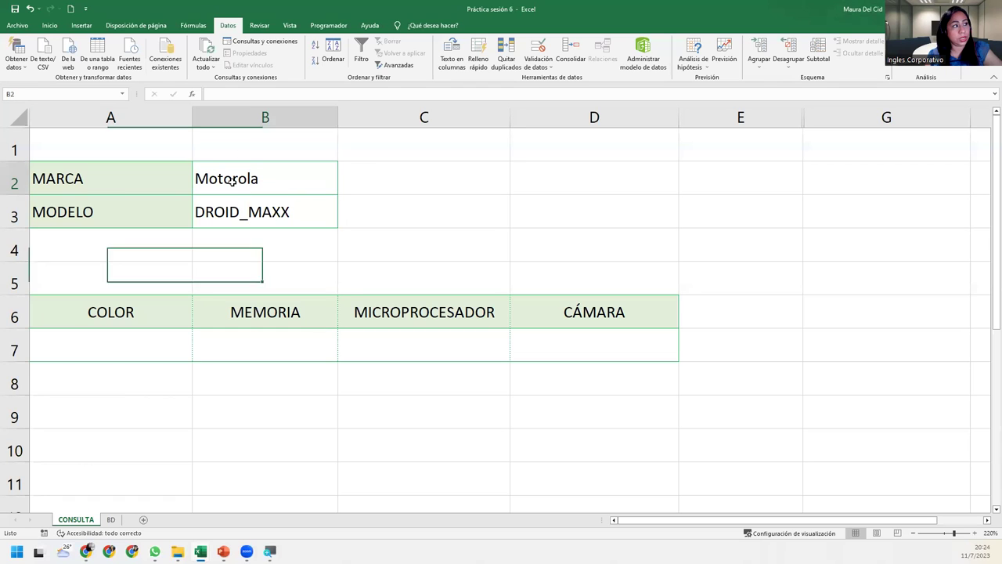
click(343, 189)
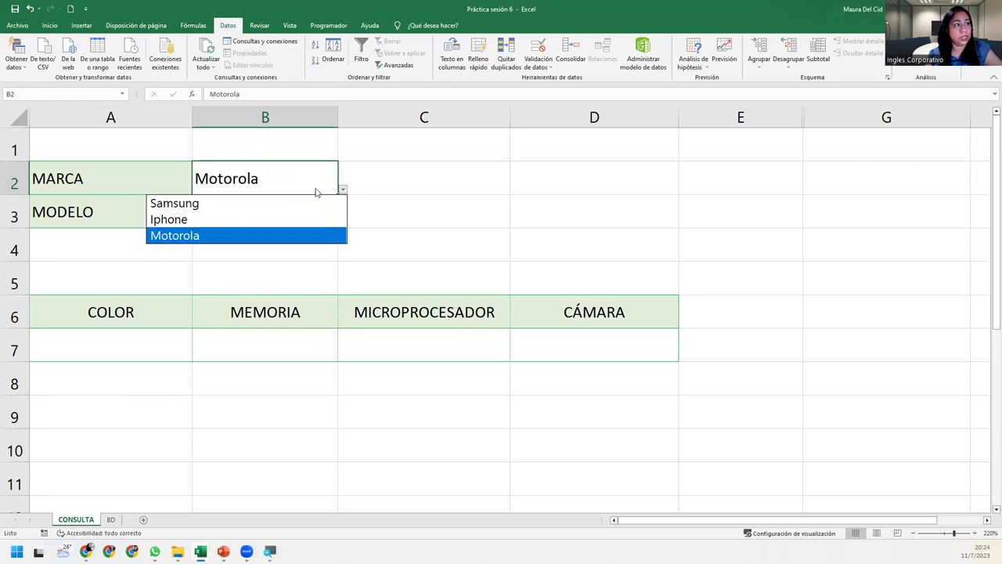
click(234, 208)
key(Down)
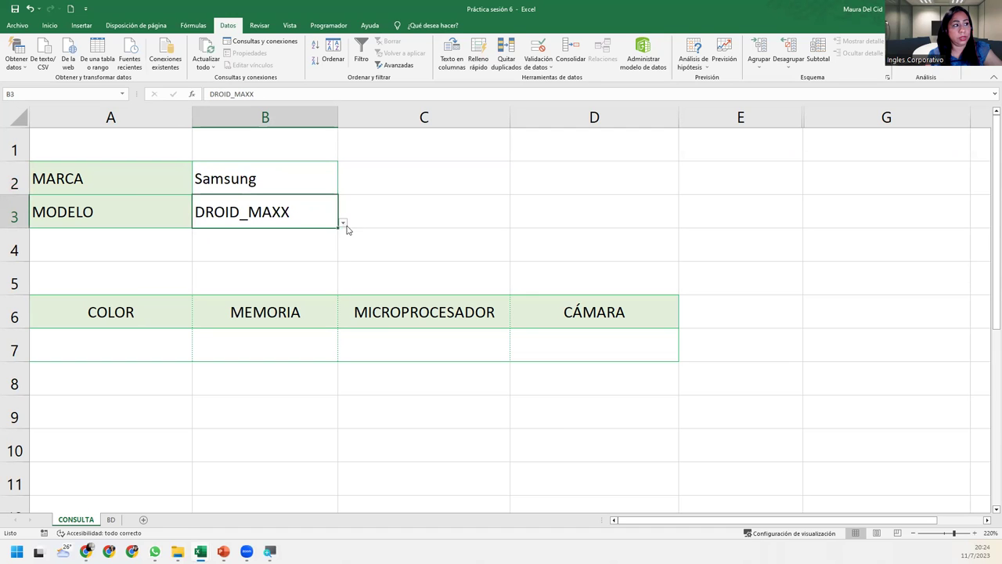
click(343, 223)
click(209, 284)
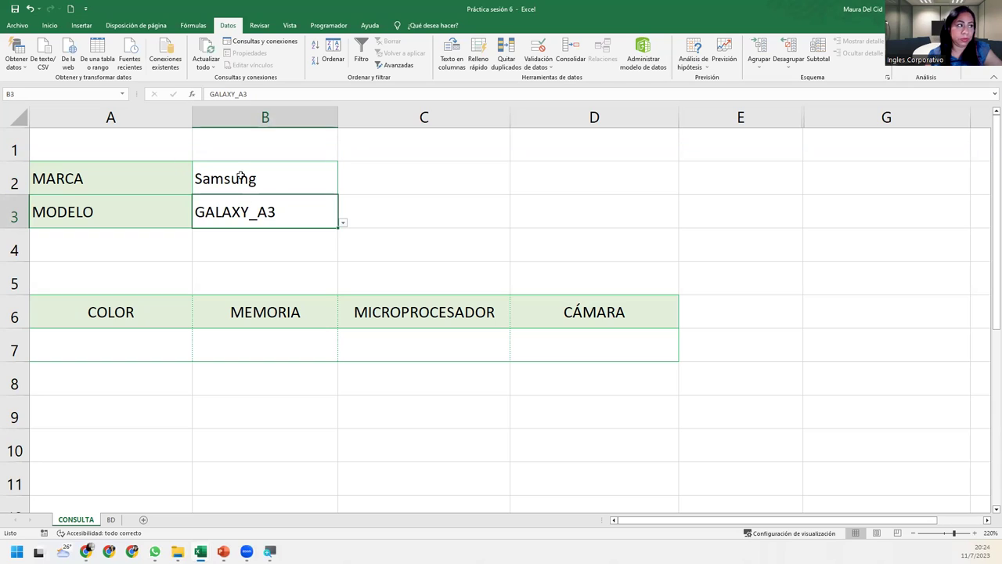
Switch the brand to Iphone and pick IPHONE_4S from its model list
click(314, 185)
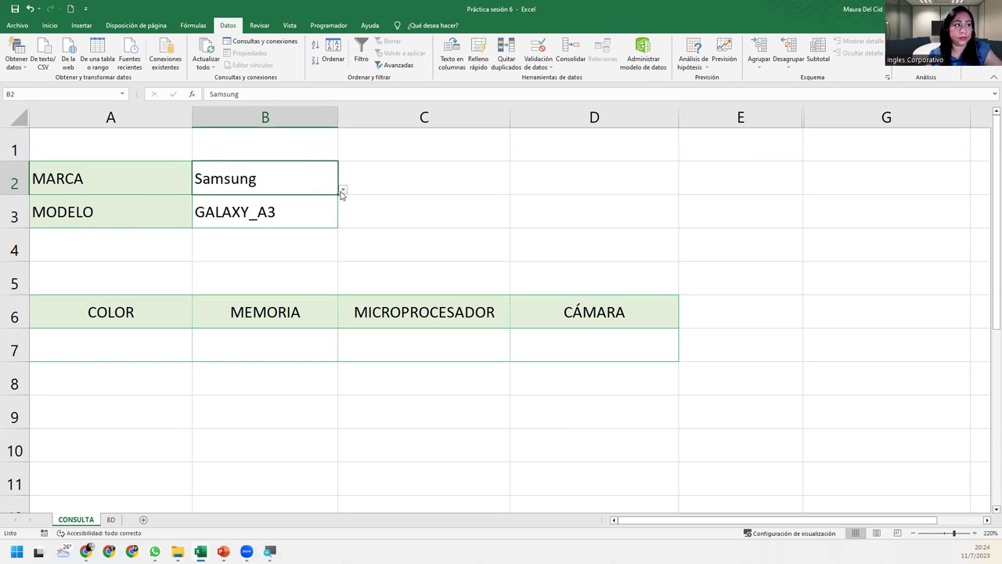
click(343, 189)
click(264, 219)
click(303, 222)
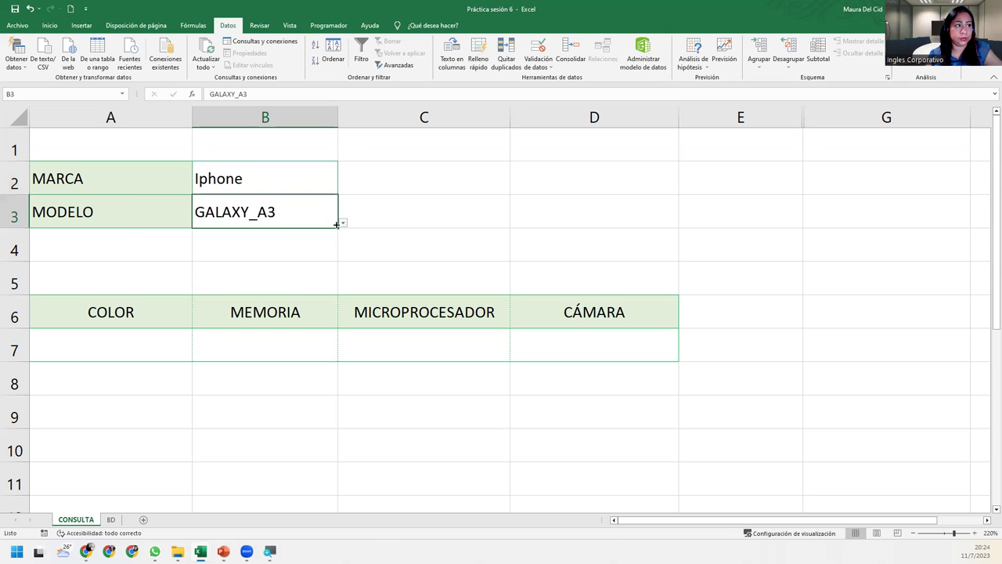
click(343, 223)
click(255, 253)
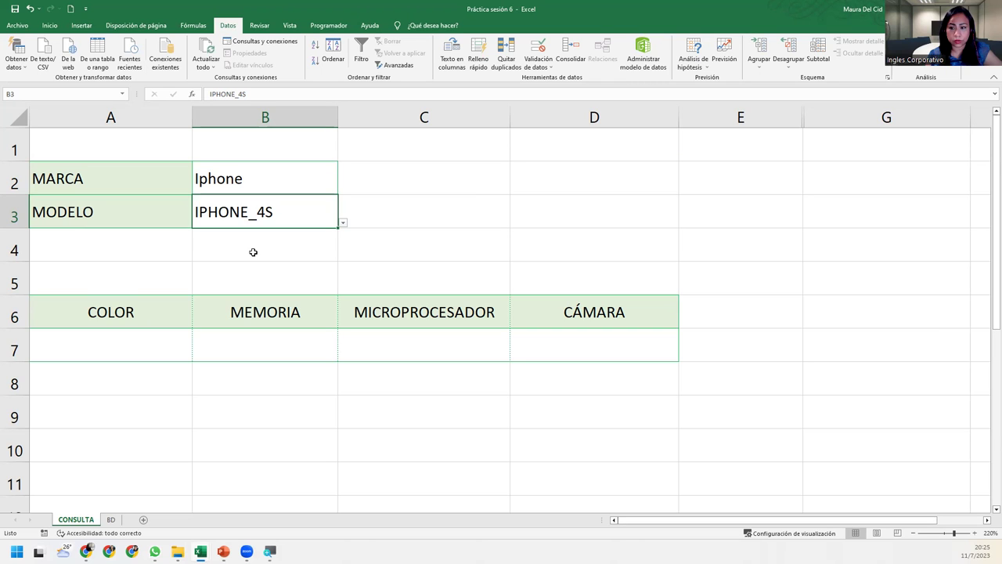
click(163, 346)
click(248, 342)
click(152, 351)
click(282, 197)
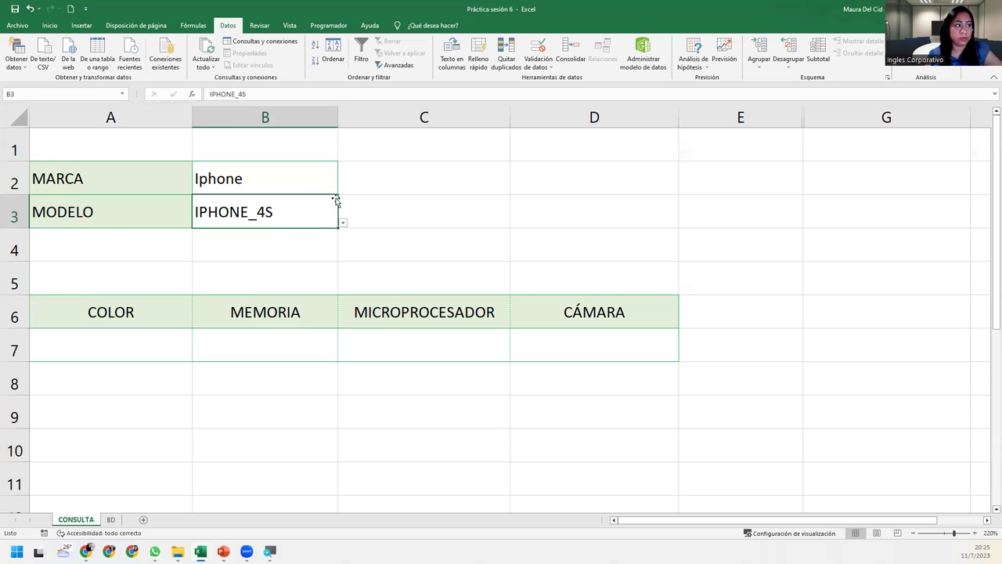
click(538, 51)
click(444, 305)
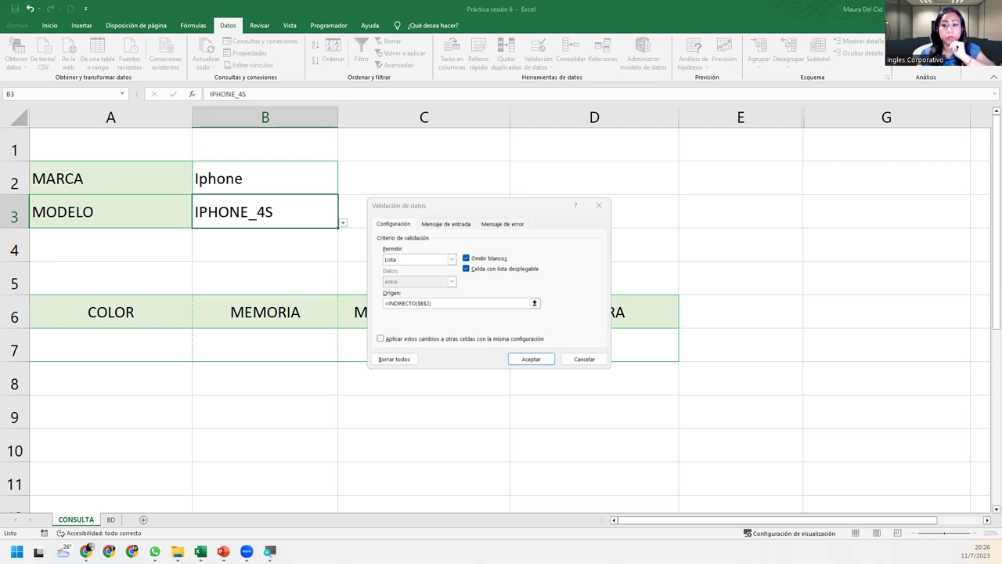
click(568, 359)
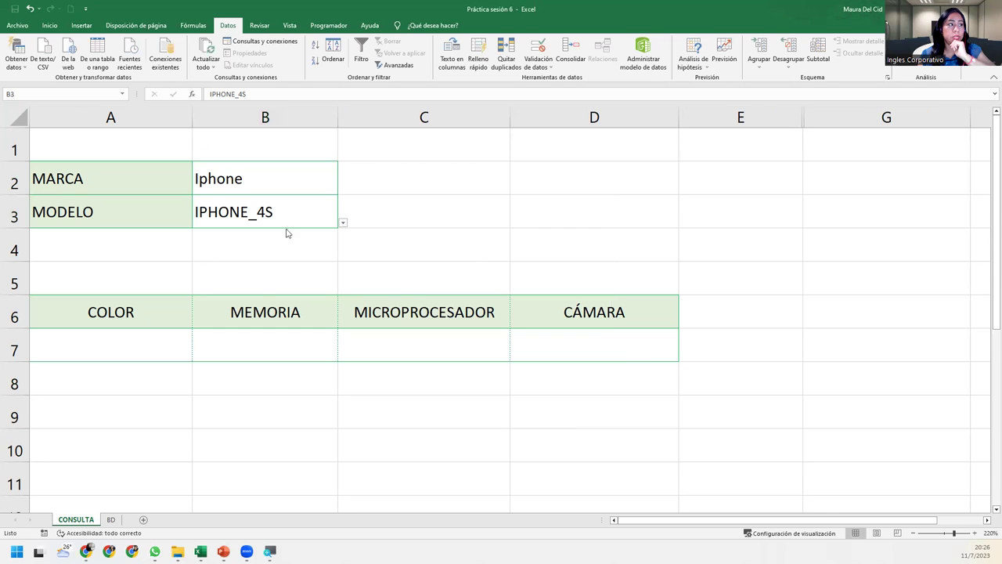
Set the MODELO cell B3 to IPHONE_2S and bring up the BD data sheet
click(342, 223)
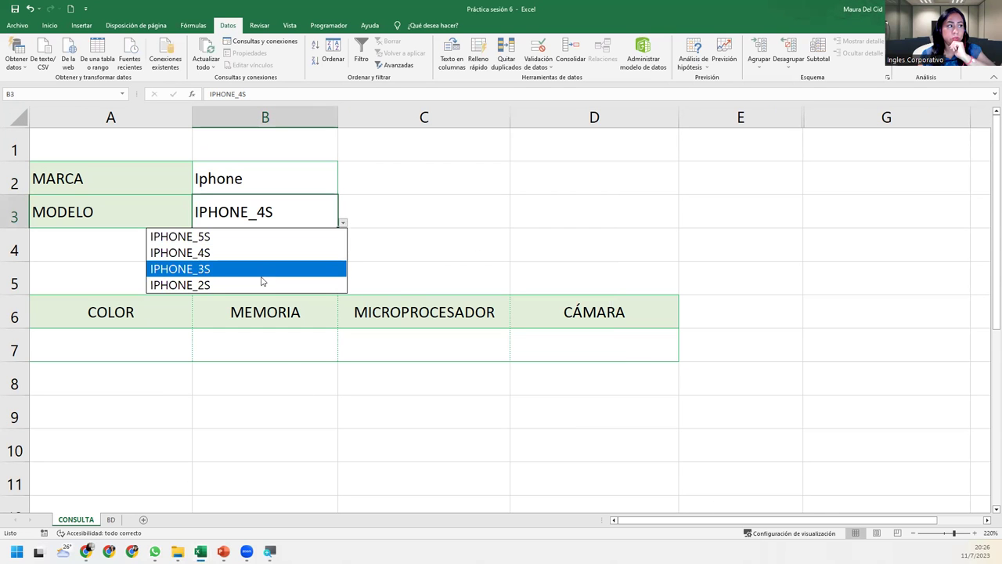
key(Escape)
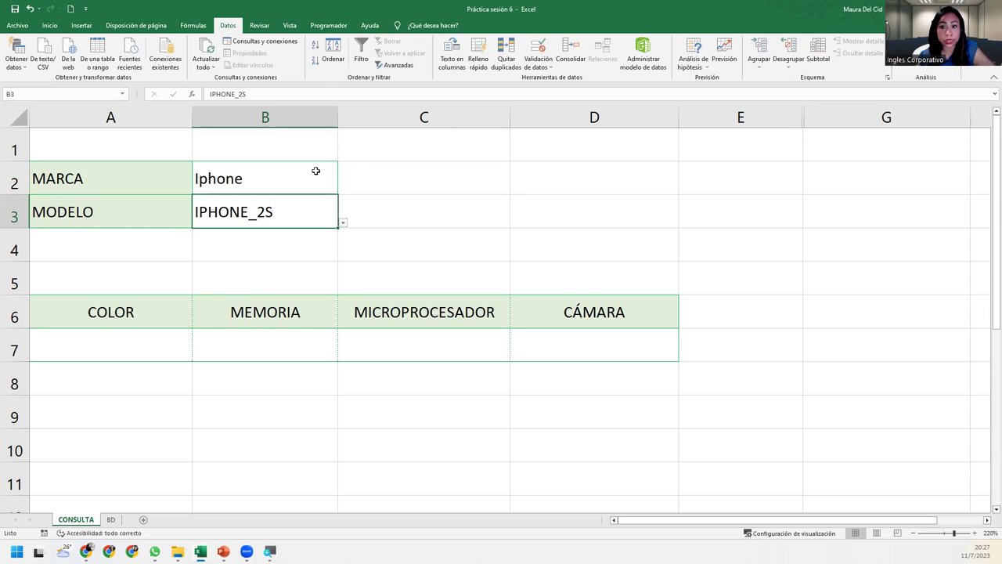
click(269, 189)
click(274, 207)
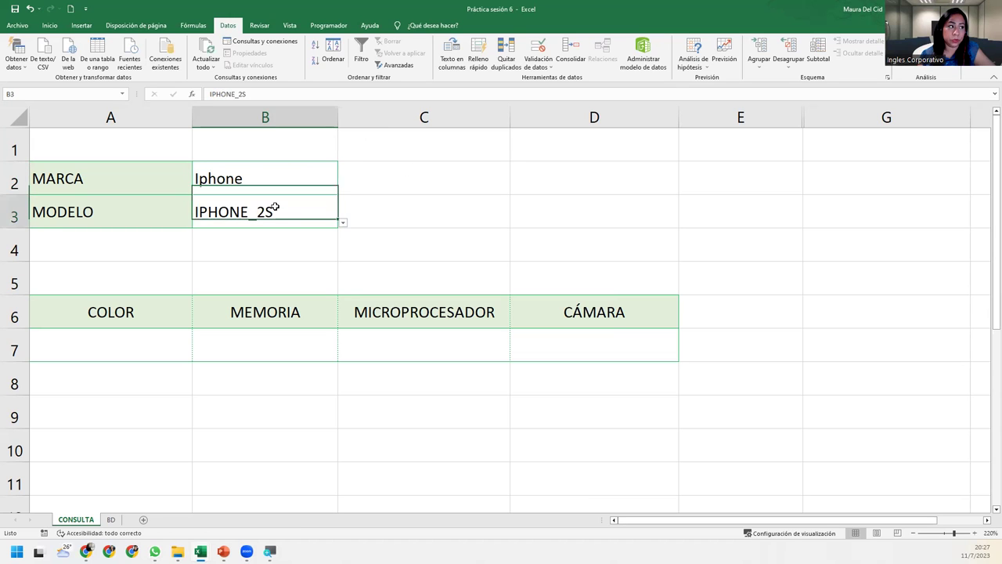
click(289, 172)
click(294, 205)
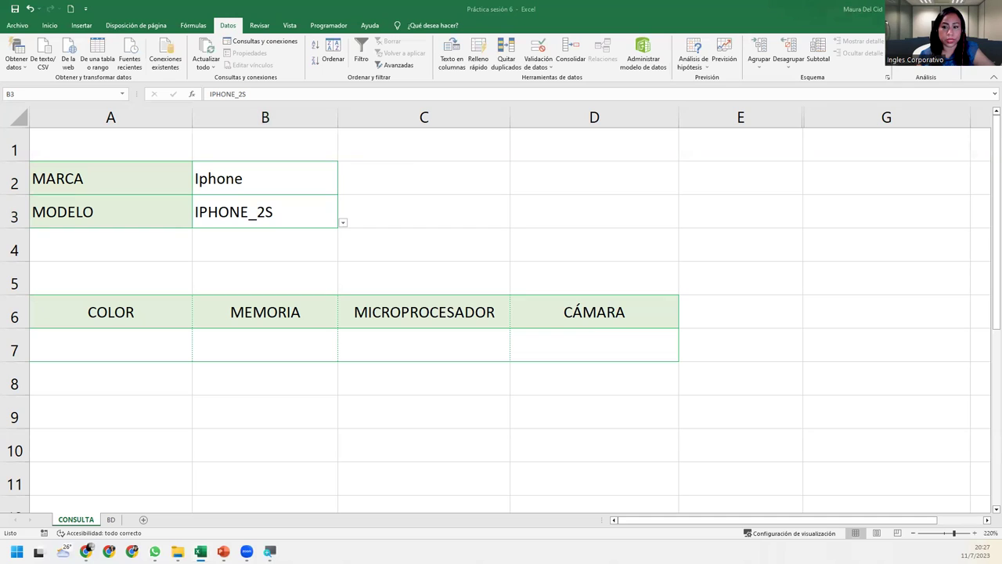
click(123, 337)
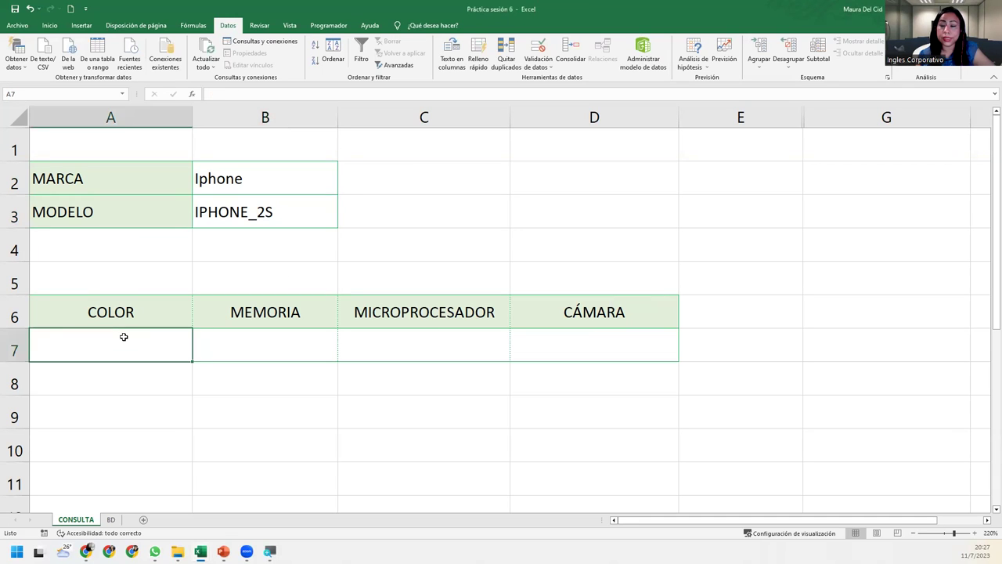
click(275, 176)
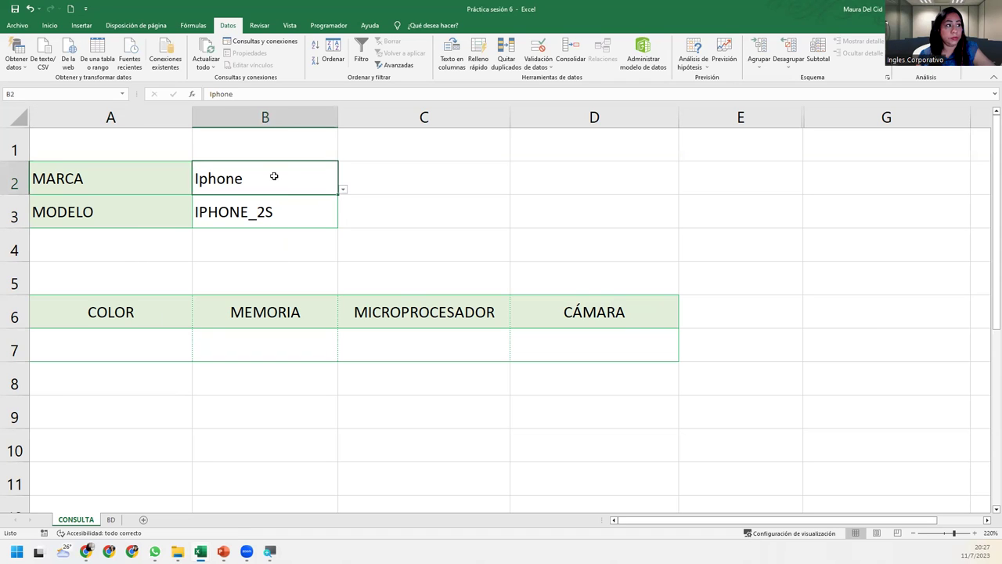
click(297, 211)
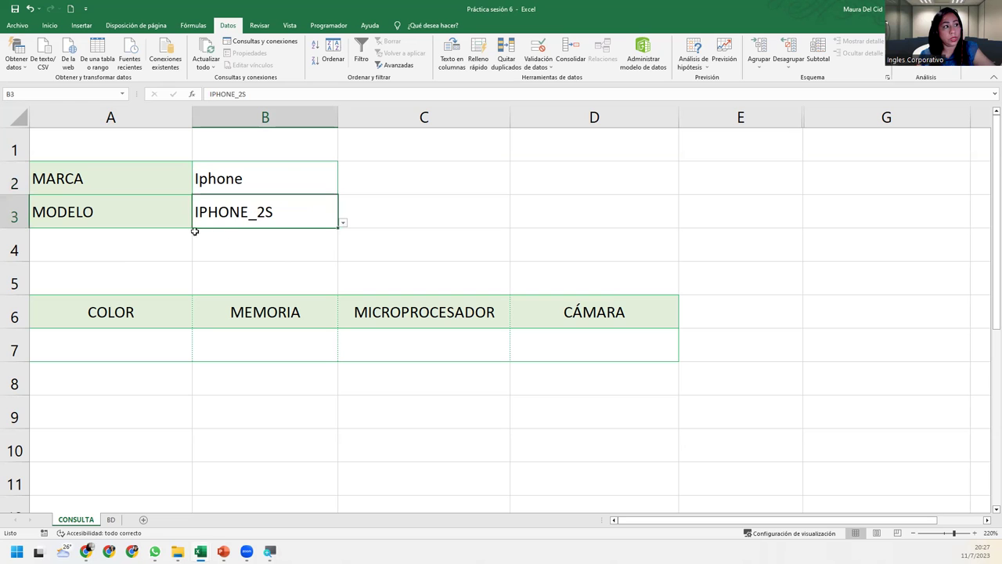
click(110, 519)
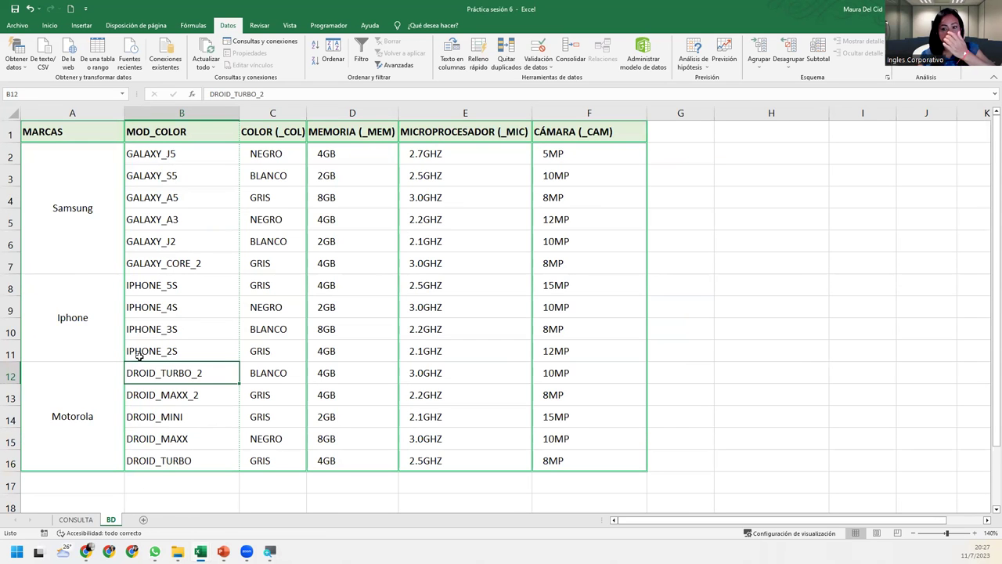
Select the IPHONE_2S row B11:F11 on BD, then select A7:D7 on CONSULTA
click(210, 352)
drag(211, 352, 470, 356)
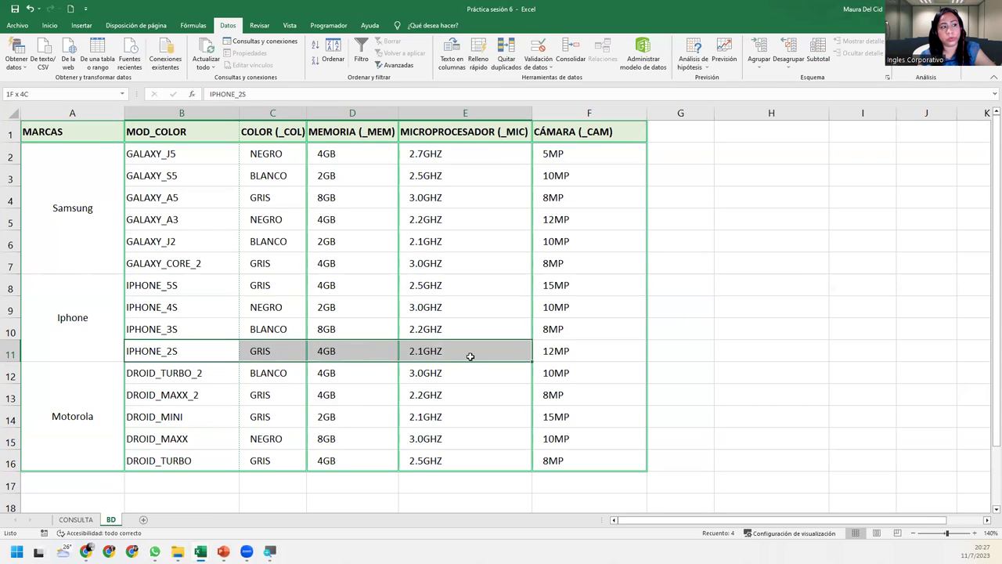
drag(470, 357, 591, 351)
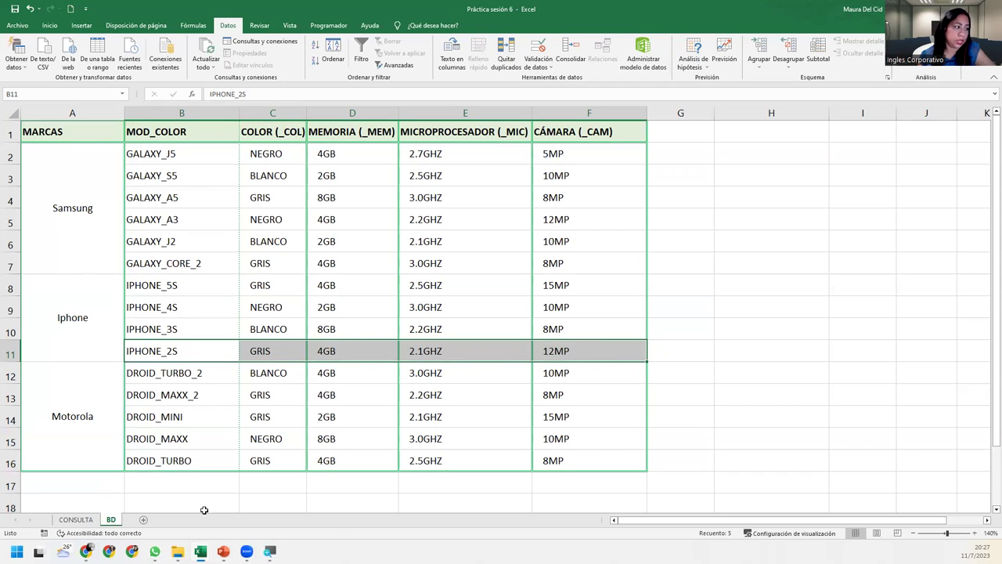
click(76, 519)
drag(106, 351, 626, 342)
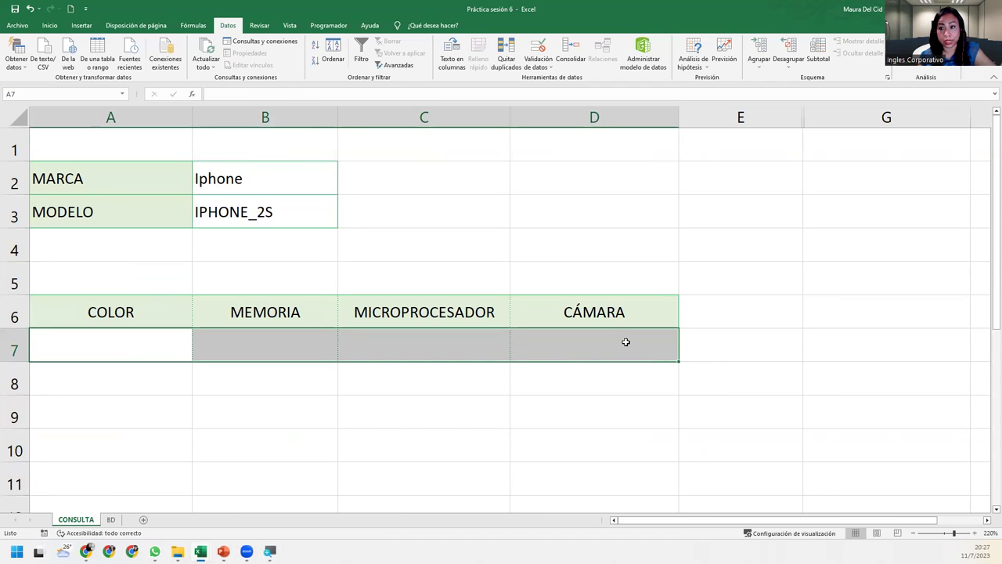
Enter =INDIRECTO(B3) in the COLOR cell A7, which currently returns #¡REF!
click(55, 349)
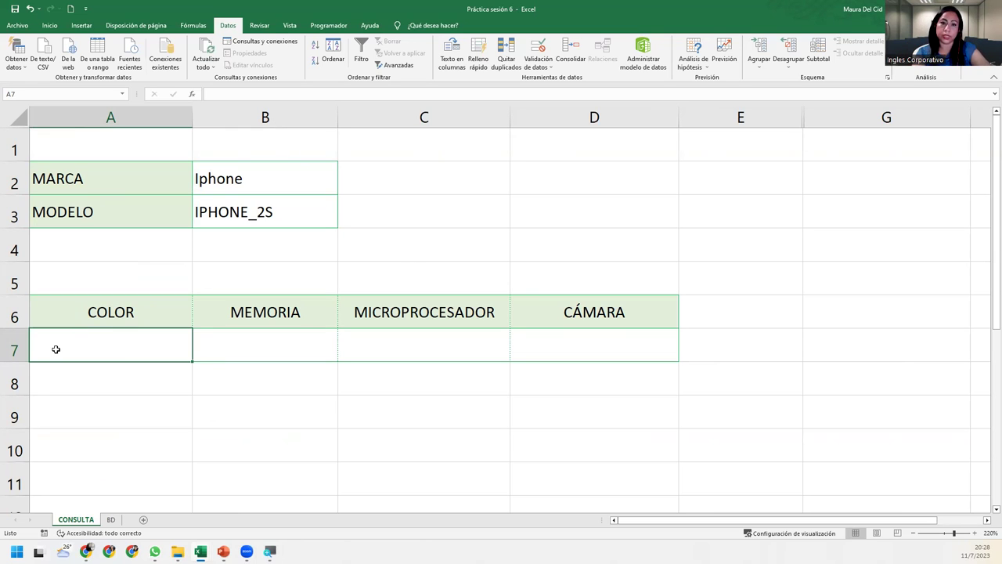
text(=INDIRE)
key(Tab)
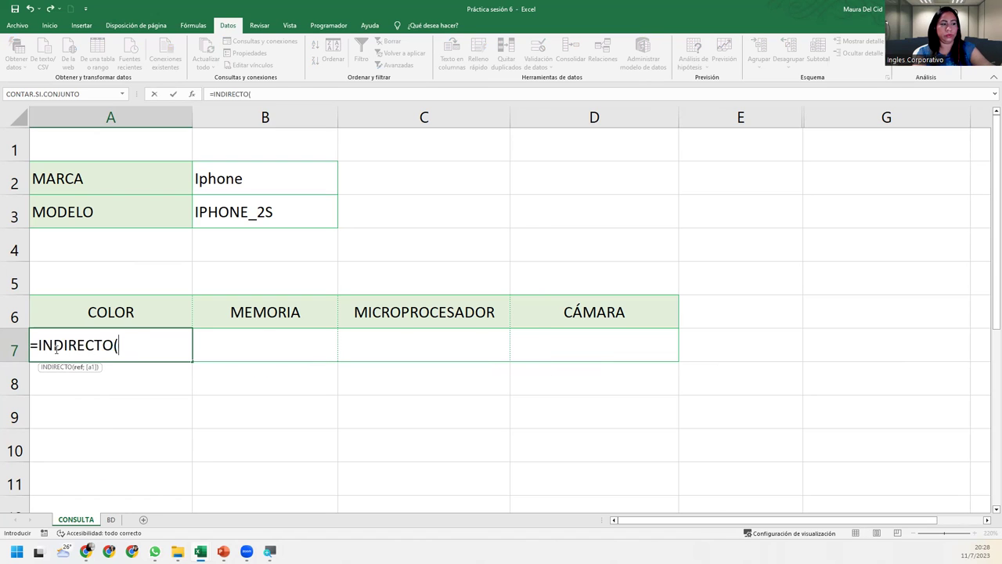
click(270, 212)
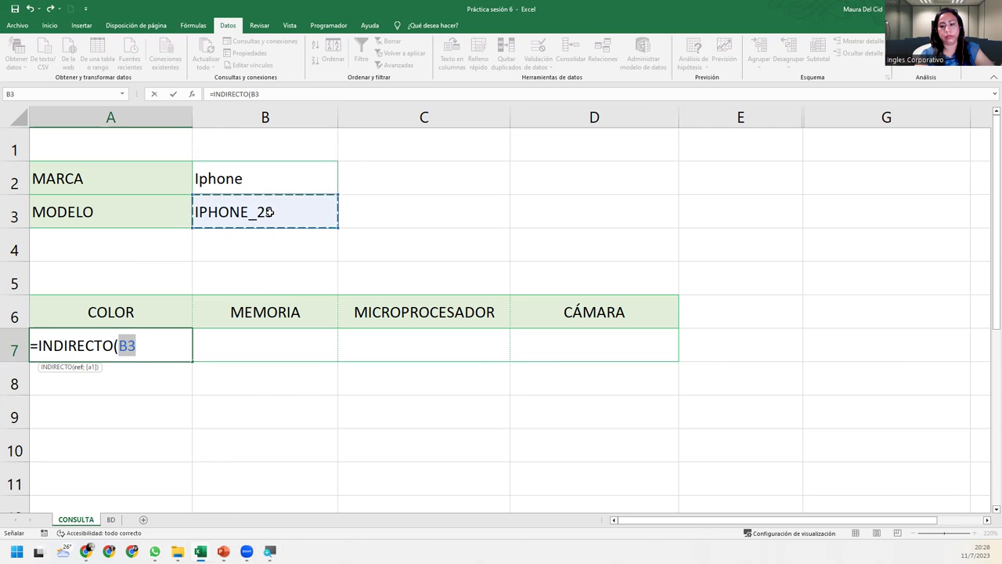
text())
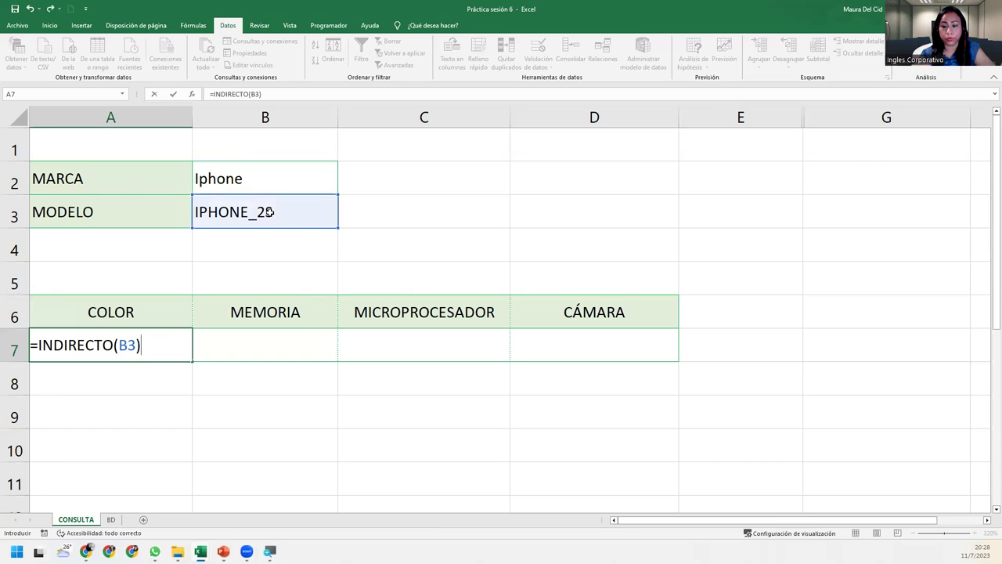
key(ctrl+Return)
key(Return)
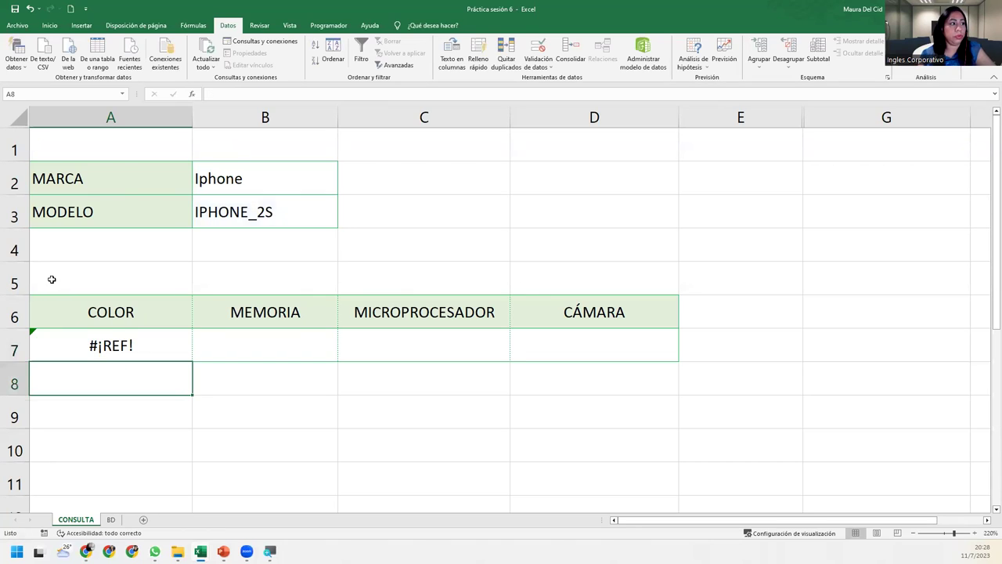
click(110, 346)
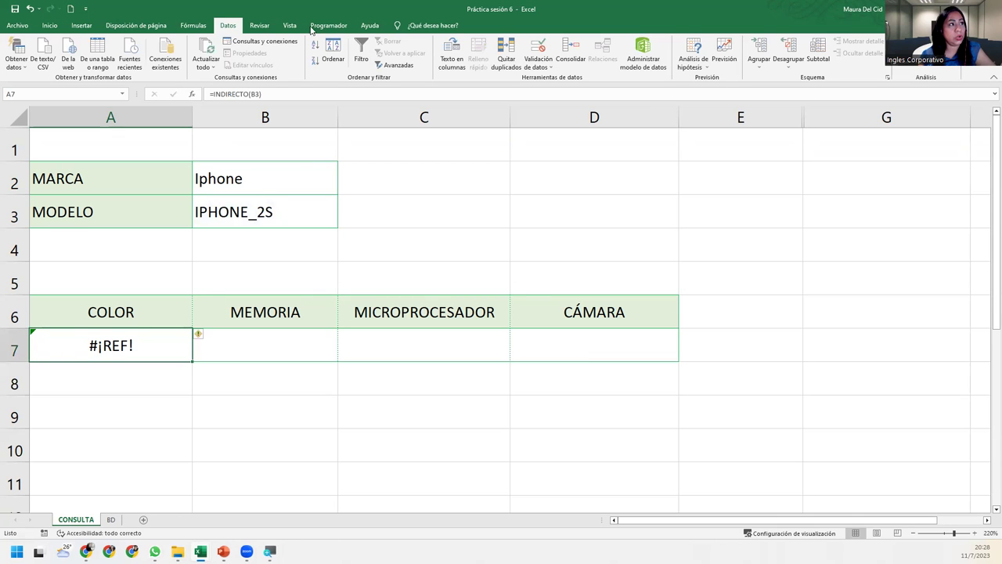
Open Administrador de nombres and scroll through the defined names such as IPHONE_4S_COL
click(193, 25)
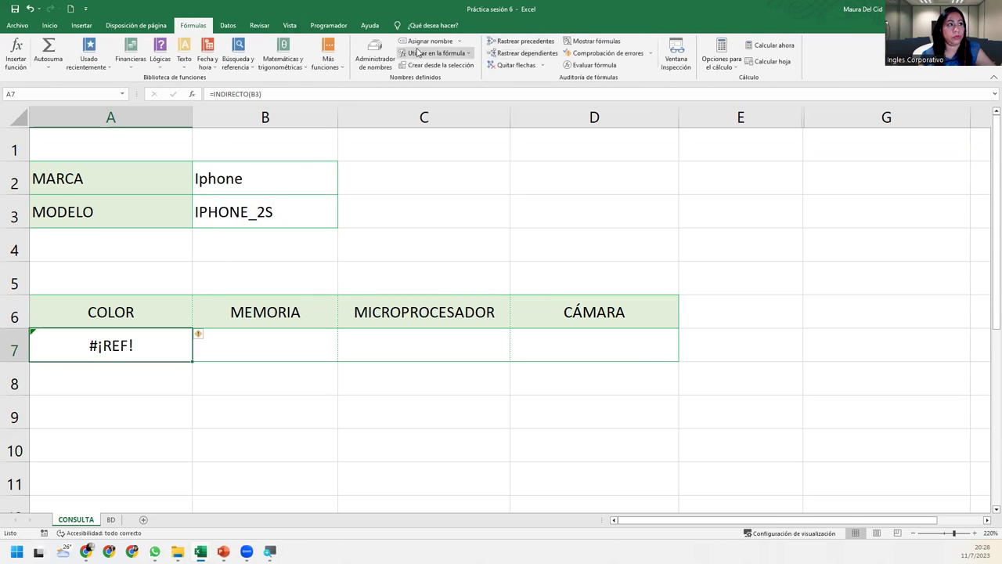
click(375, 55)
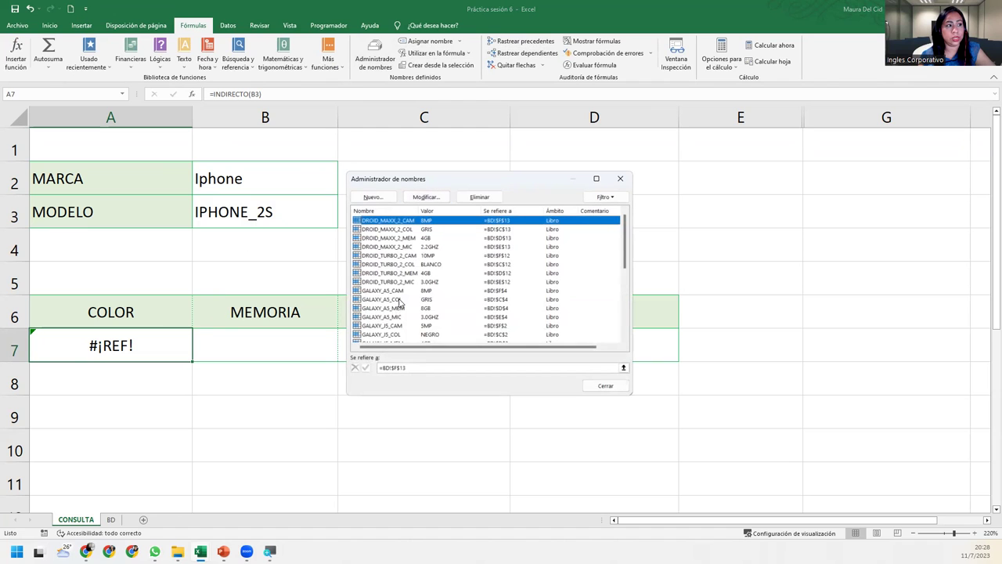
scroll(391, 288, down, 6)
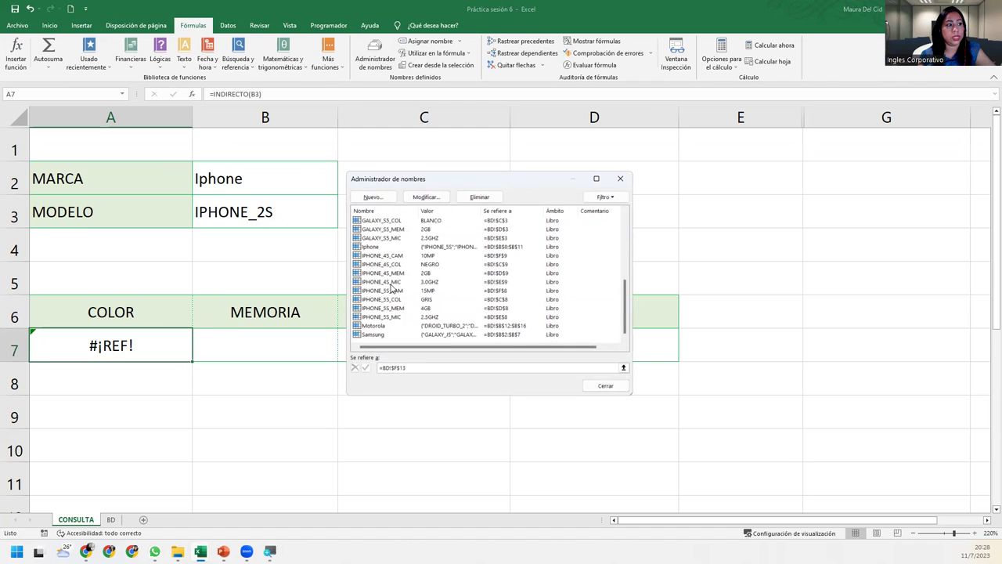
scroll(391, 288, up, 3)
scroll(391, 288, down, 3)
Choose IPHONE_5S as the model in B3 and reopen the Name Manager
click(621, 179)
click(258, 218)
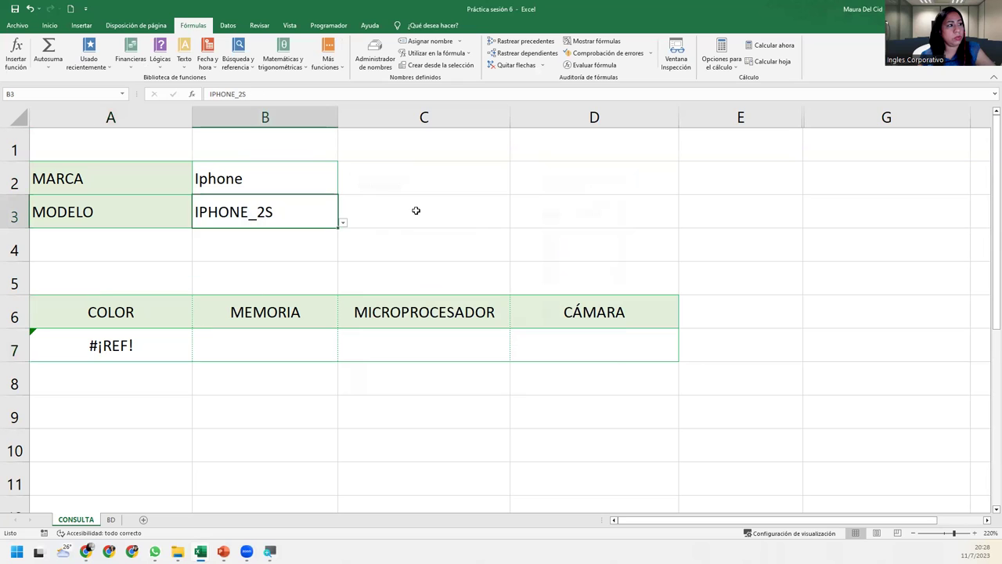
click(344, 225)
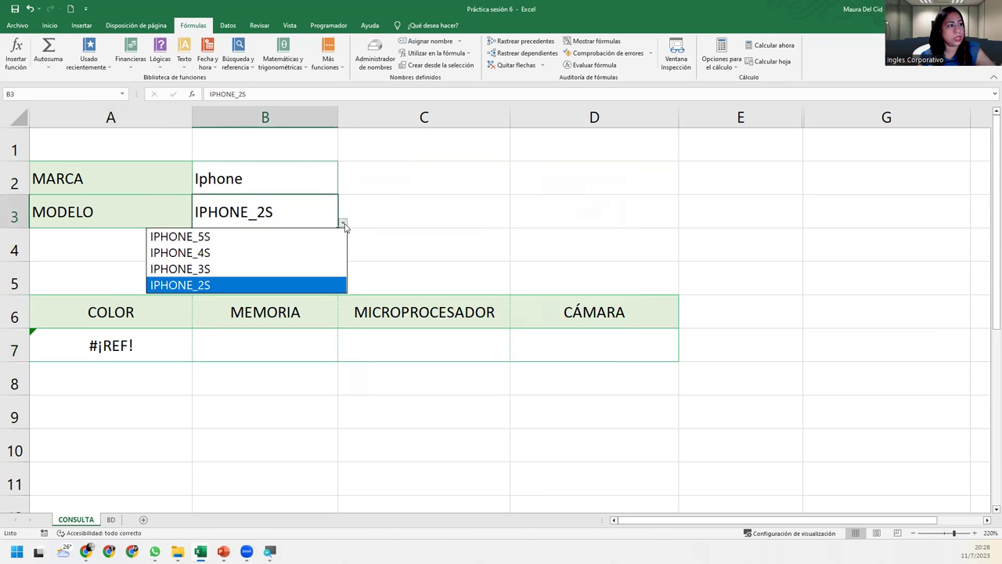
click(220, 235)
click(375, 55)
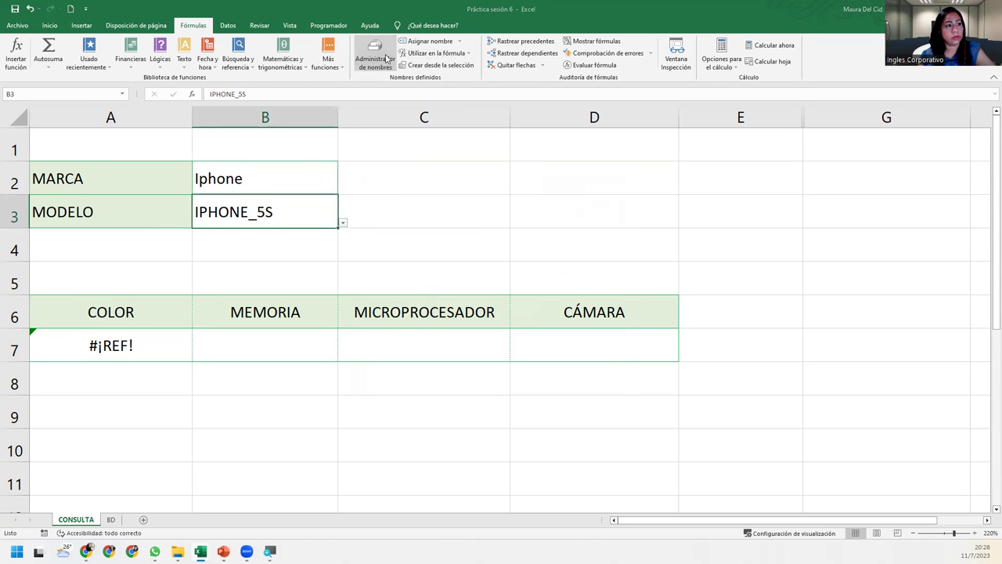
scroll(390, 291, down, 5)
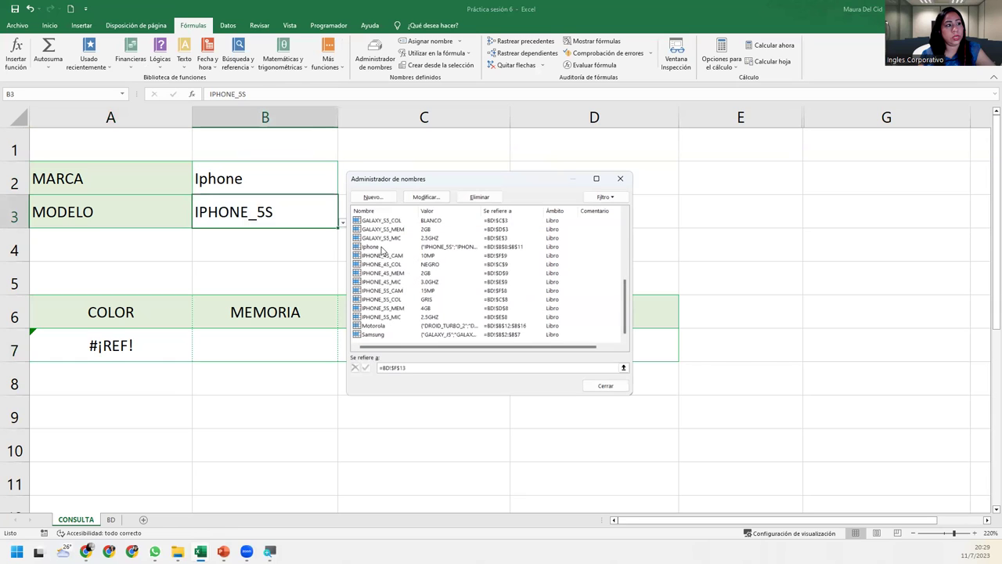
Inspect references of IPHONE_5S_CAM, _COL, _MEM and _MIC, with _MIC pointing to BD!$E$8
click(394, 291)
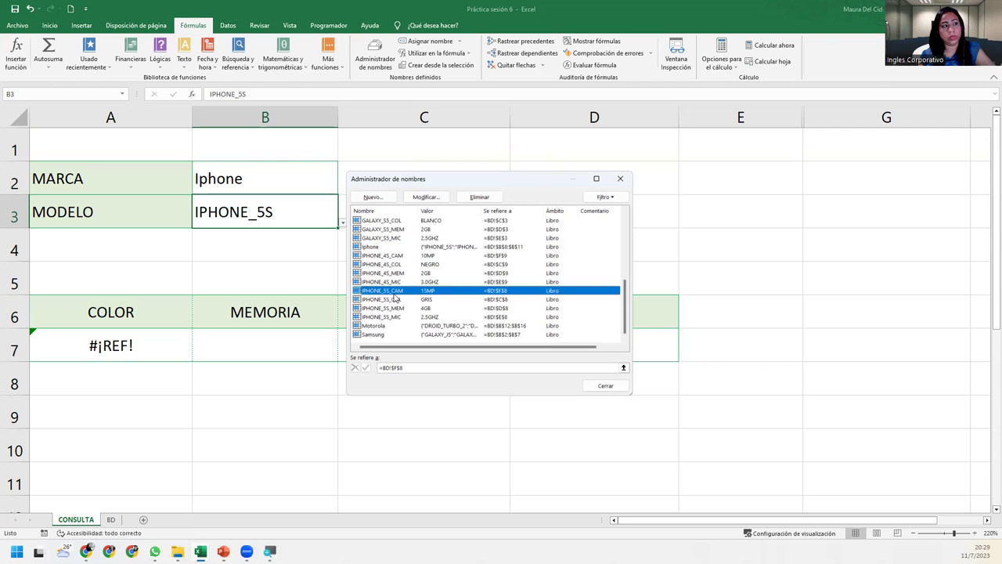
click(400, 300)
click(401, 309)
click(399, 317)
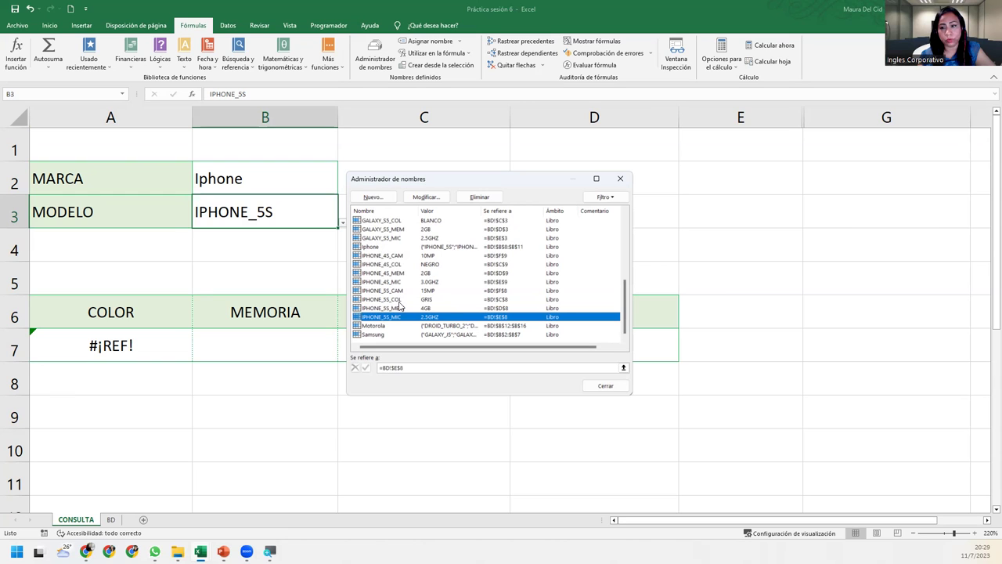
Close the names list, leave B3 at IPHONE_5S, and reopen A7's =INDIRECTO(B3) formula for editing
click(623, 180)
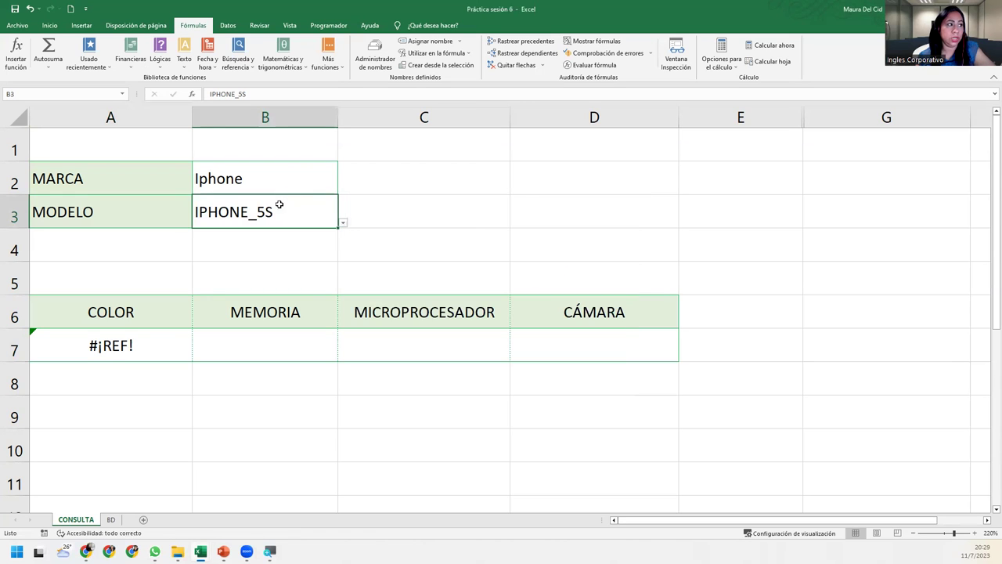
click(342, 224)
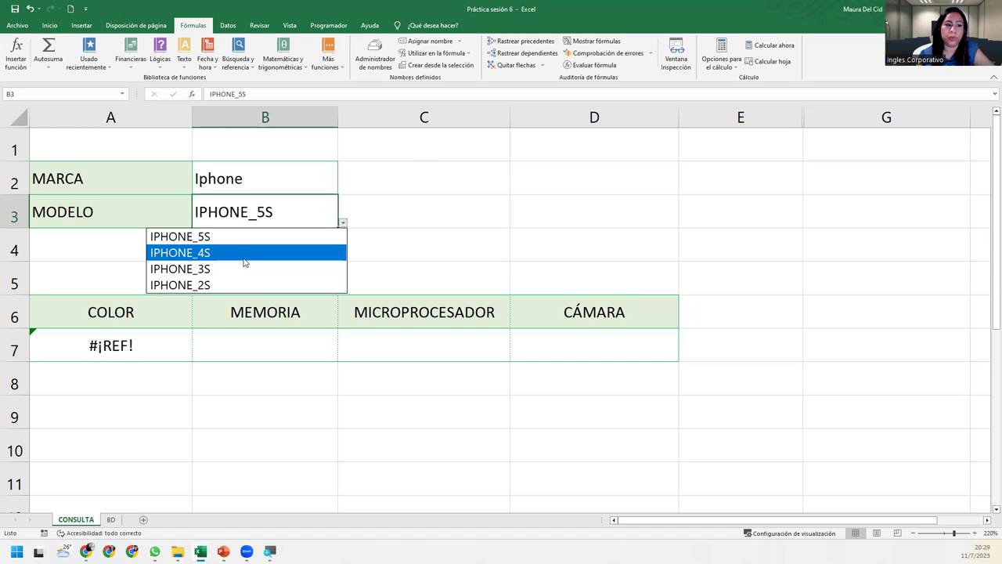
click(176, 344)
double_click(141, 345)
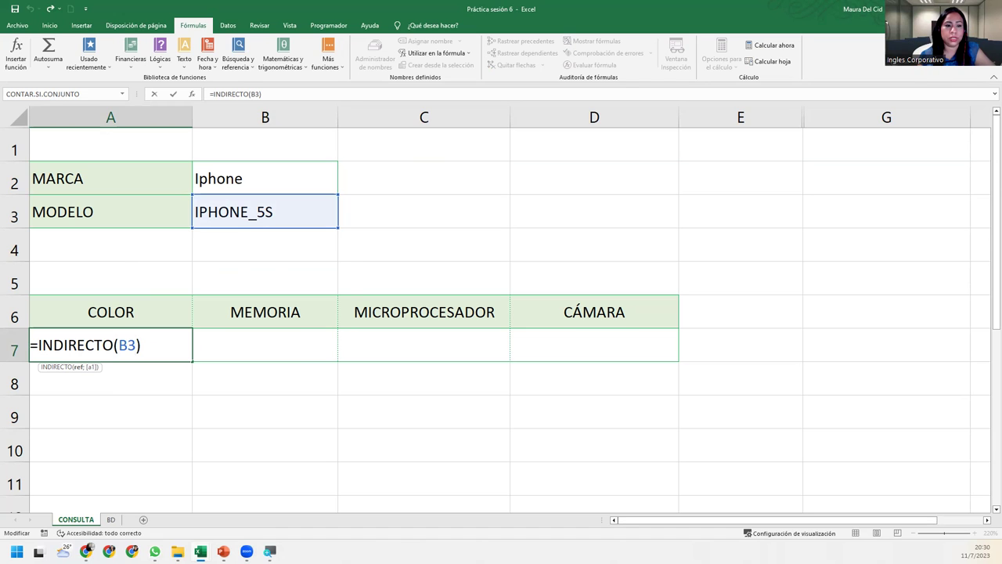
key(ctrl+Return)
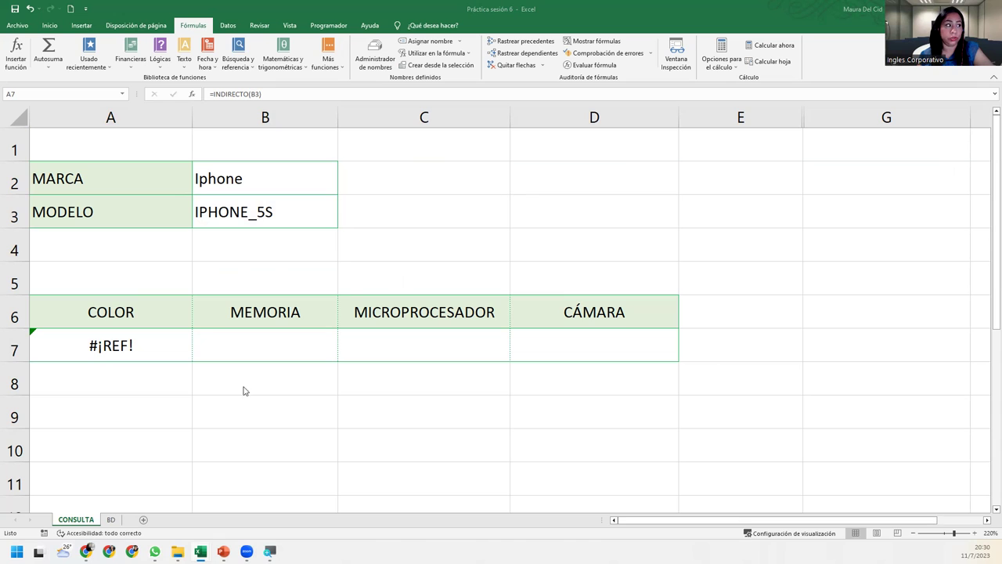
click(88, 344)
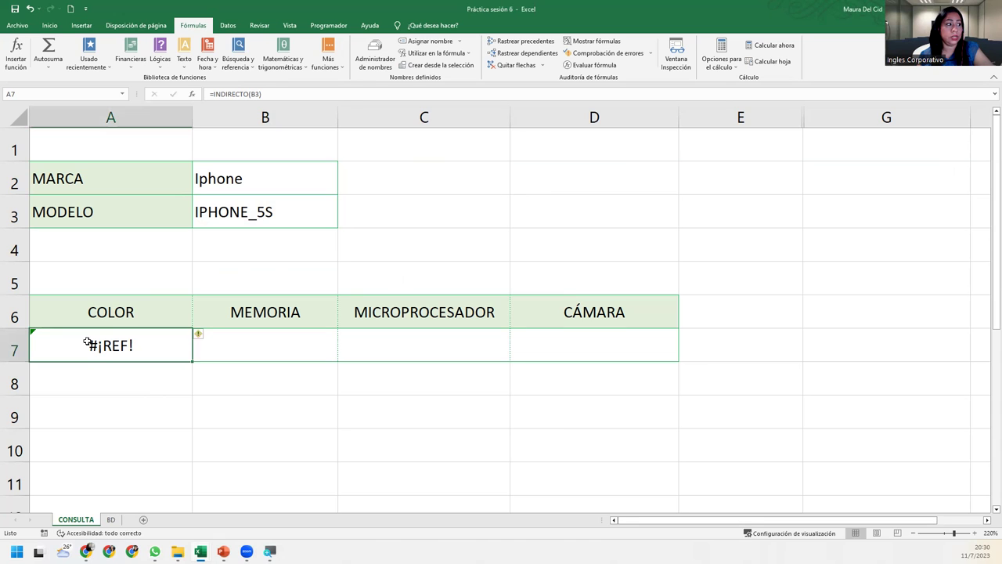
double_click(131, 339)
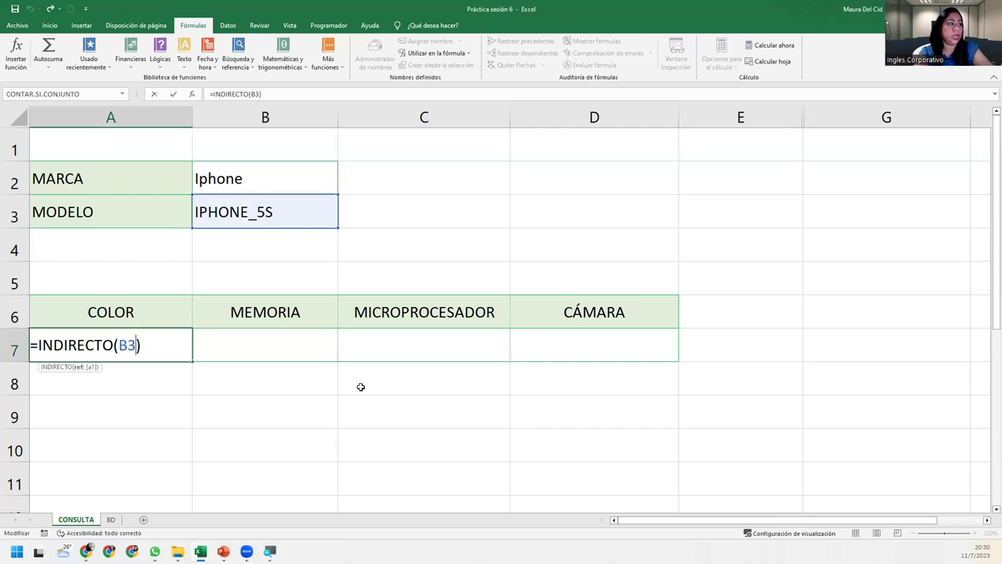
Change A7's formula to =INDIRECTO(B3&"_COL") so it returns GRIS for IPHONE_5S
text(&)
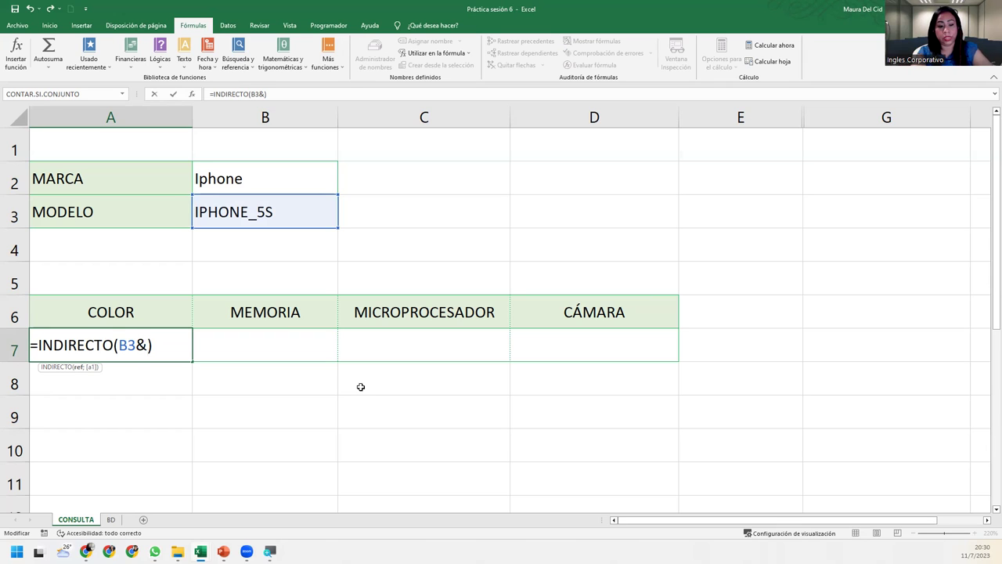
text(")
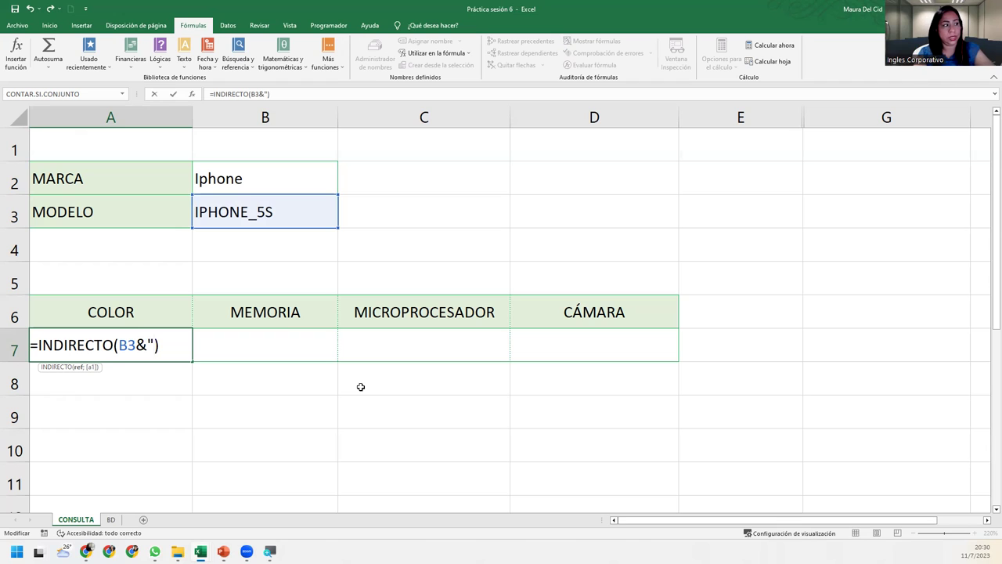
text(_COL)
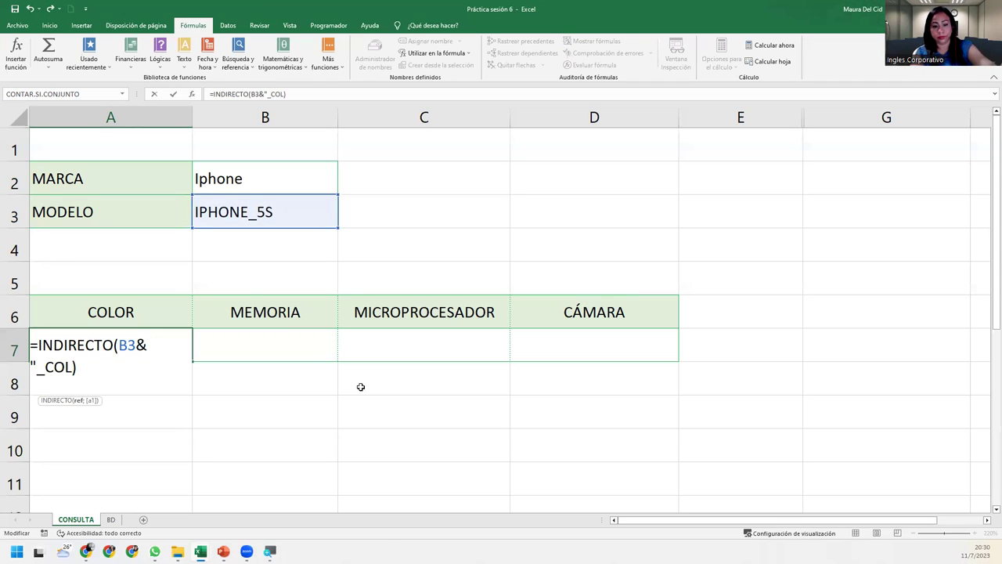
text(")
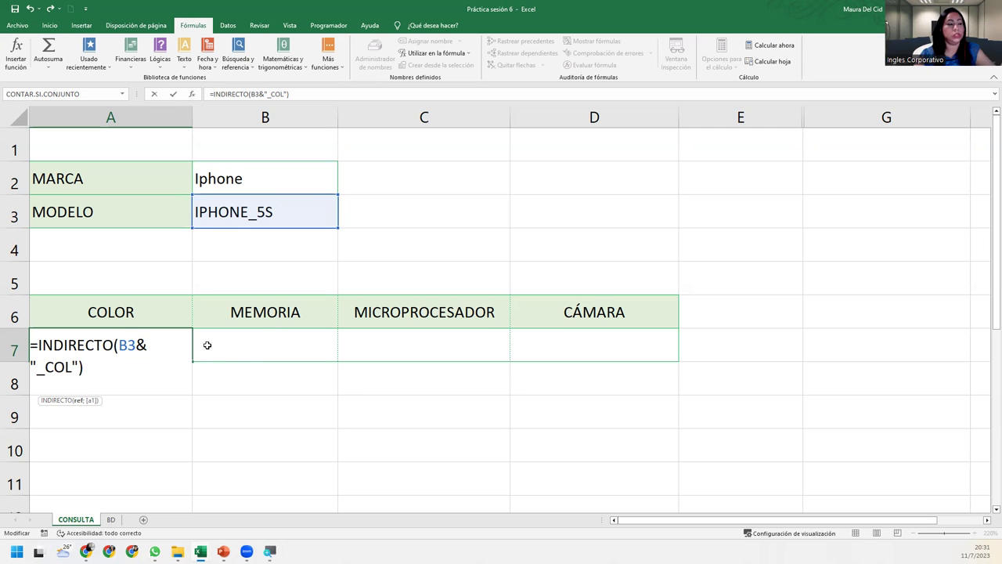
key(Return)
click(172, 345)
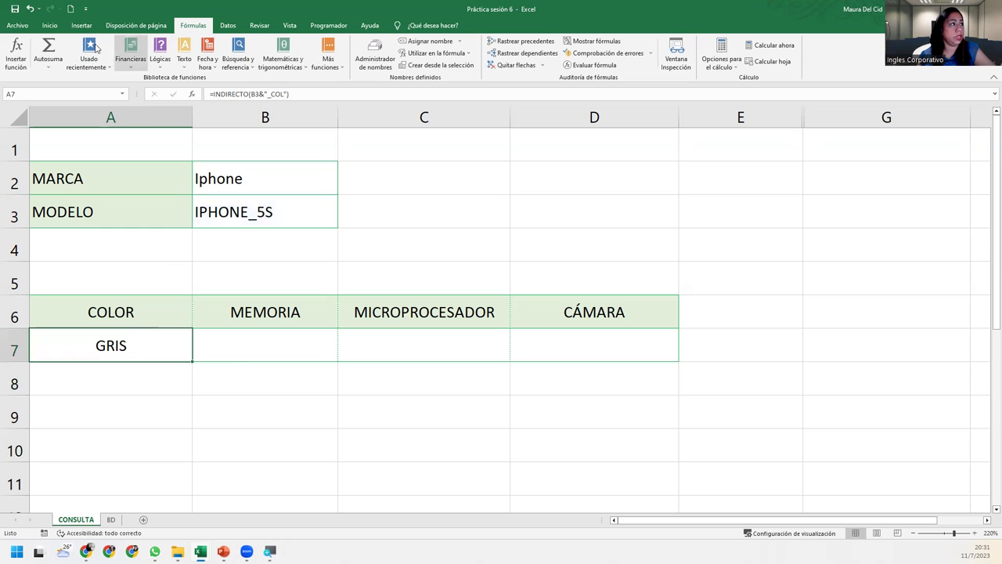
Left-align GRIS in A7, then reopen its =INDIRECTO(B3&"_COL") formula with the cursor at the end
click(49, 25)
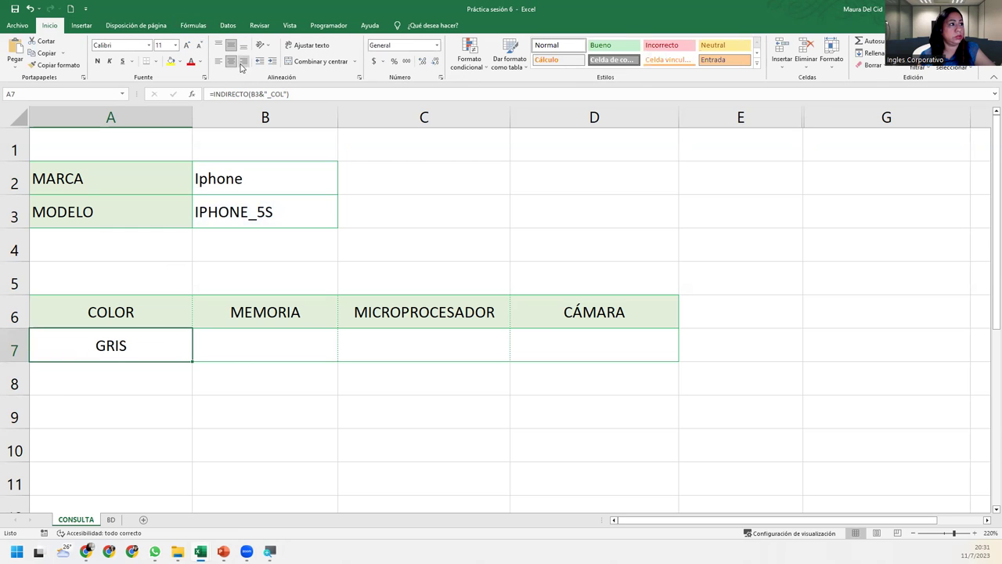
click(219, 62)
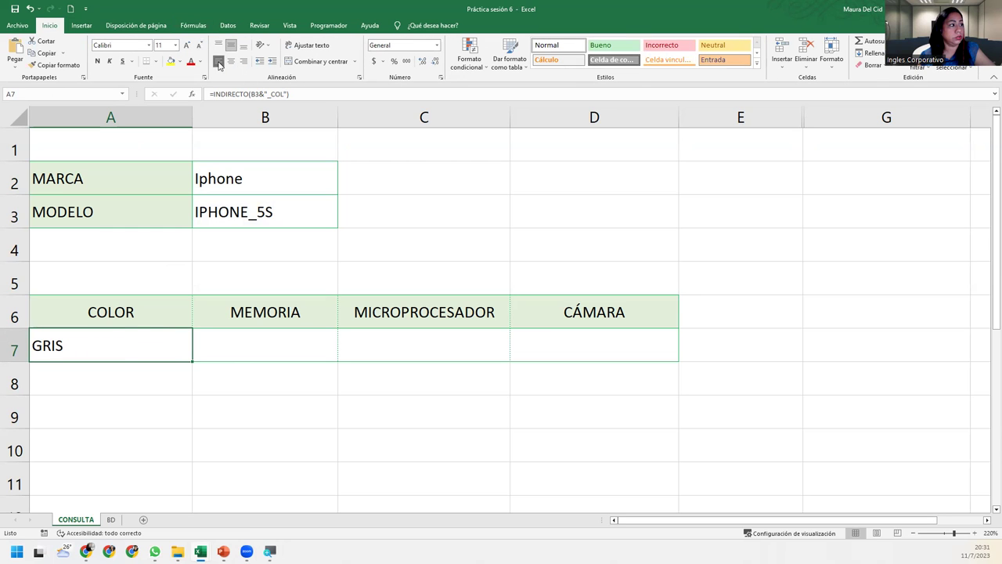
double_click(130, 346)
click(232, 343)
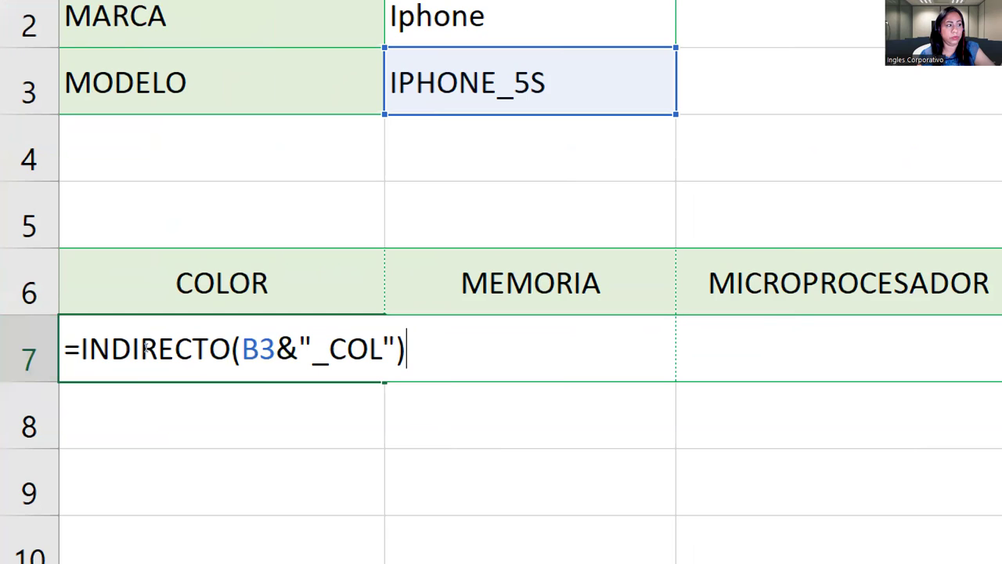
double_click(288, 347)
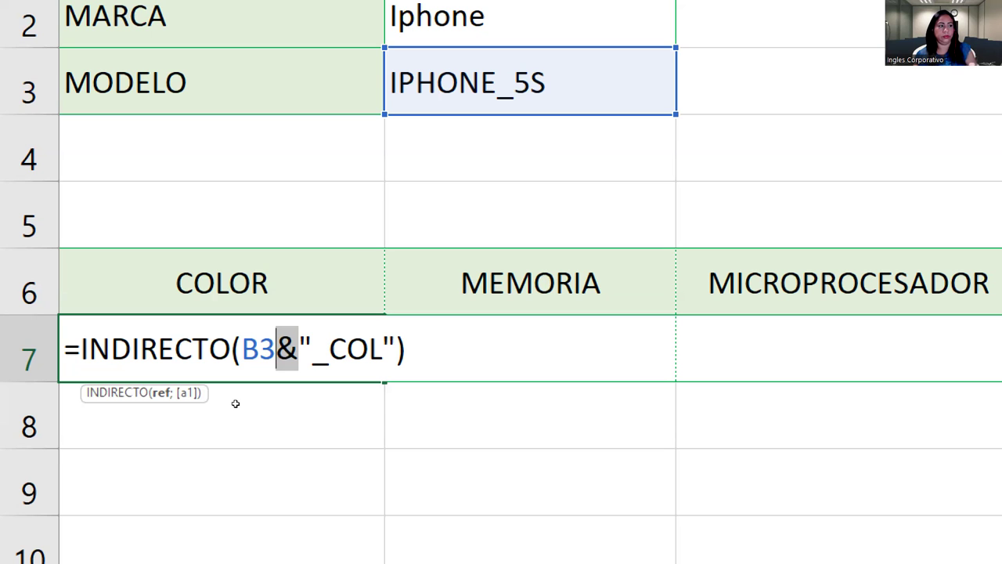
click(223, 348)
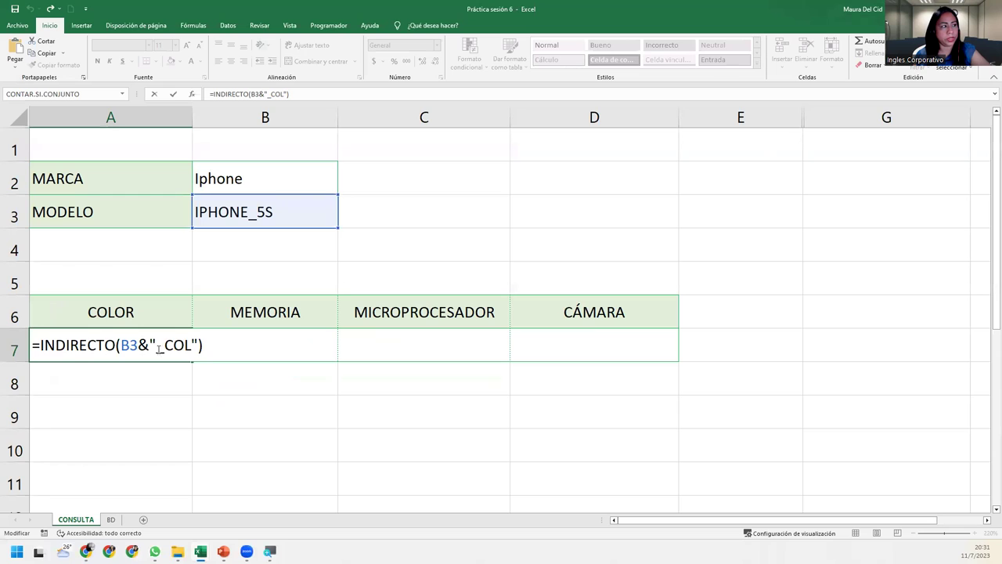
drag(157, 349, 191, 350)
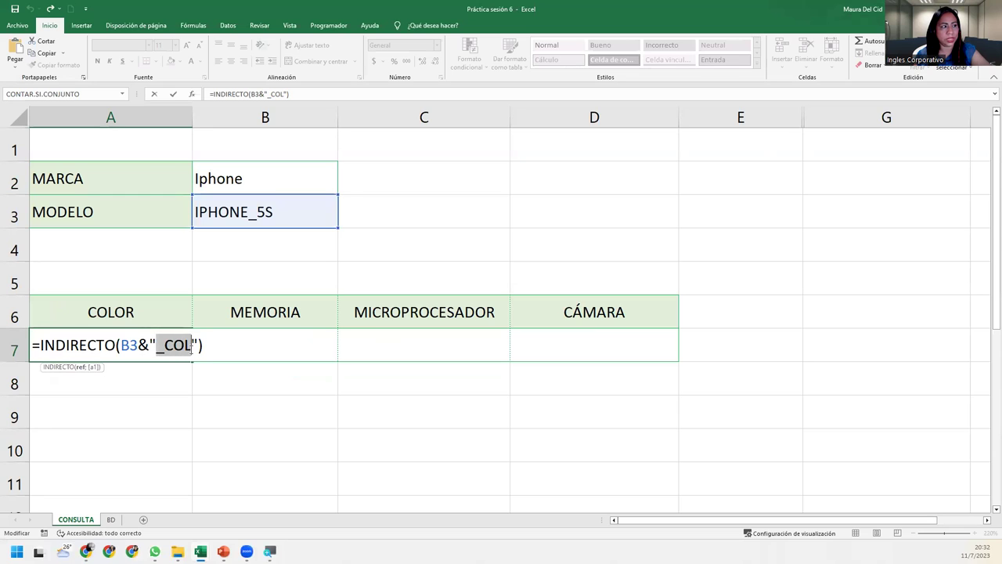
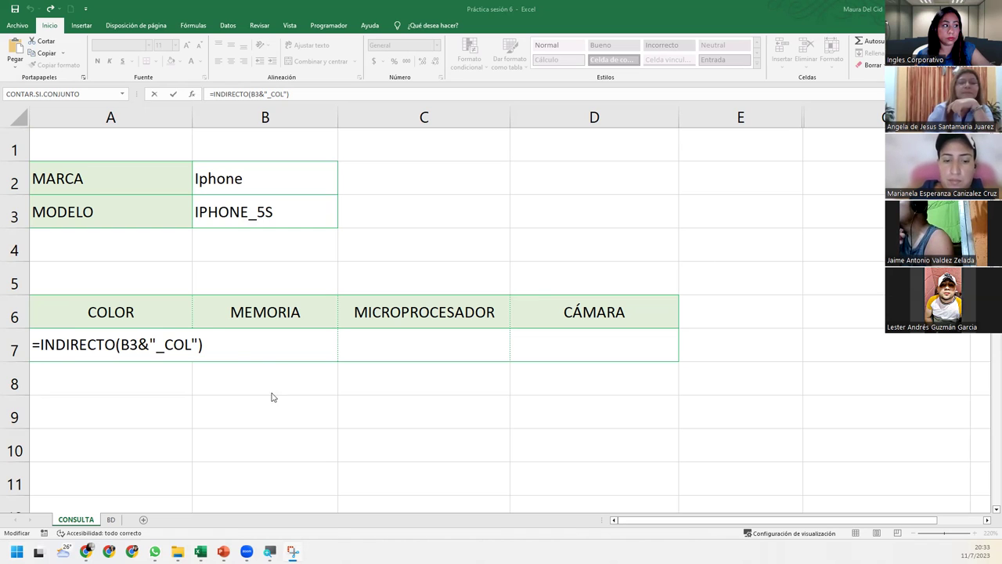
Commit =INDIRECTO(B3&"_COL") in A7, then check the B3 model dropdown list without changing it
click(208, 337)
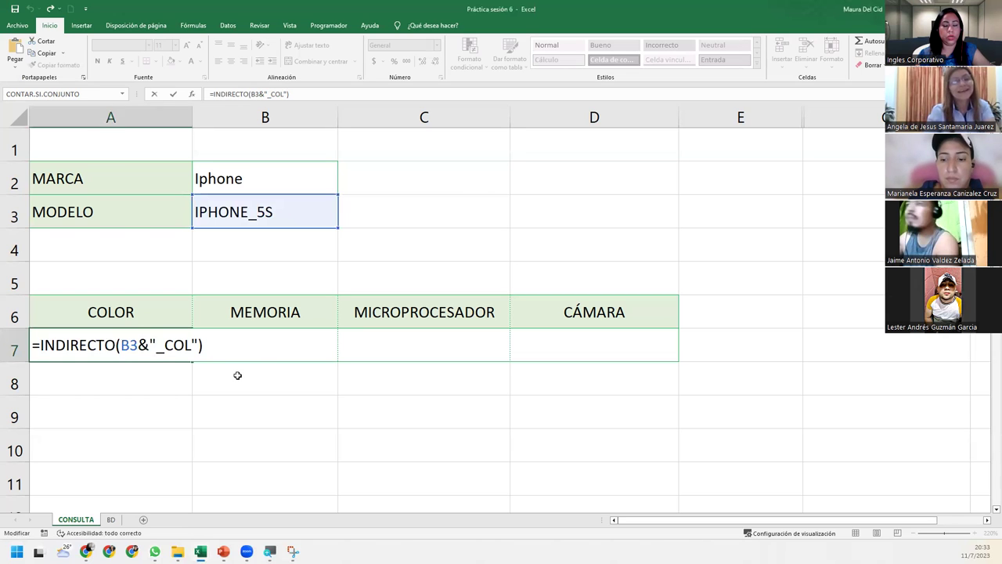
key(Return)
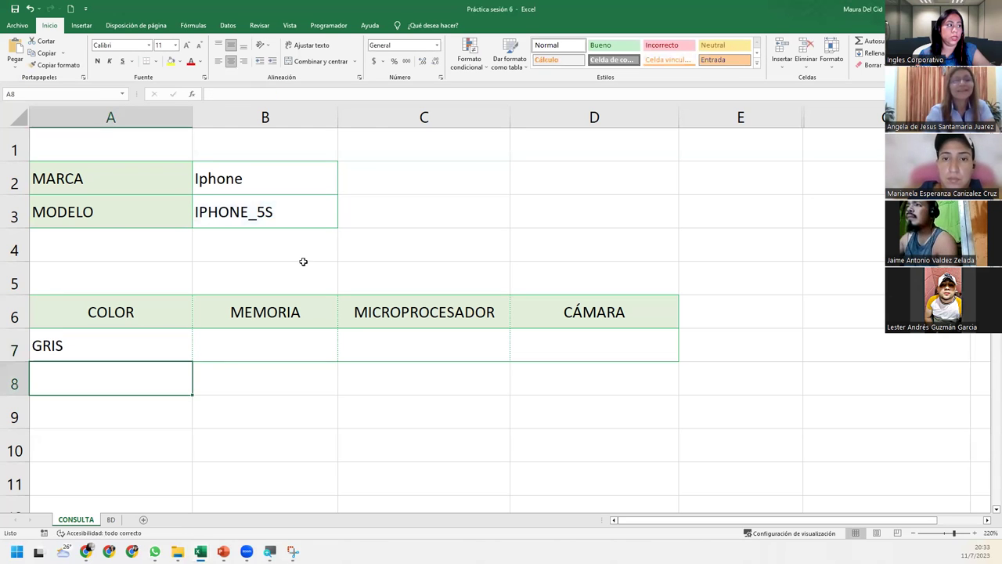
click(332, 216)
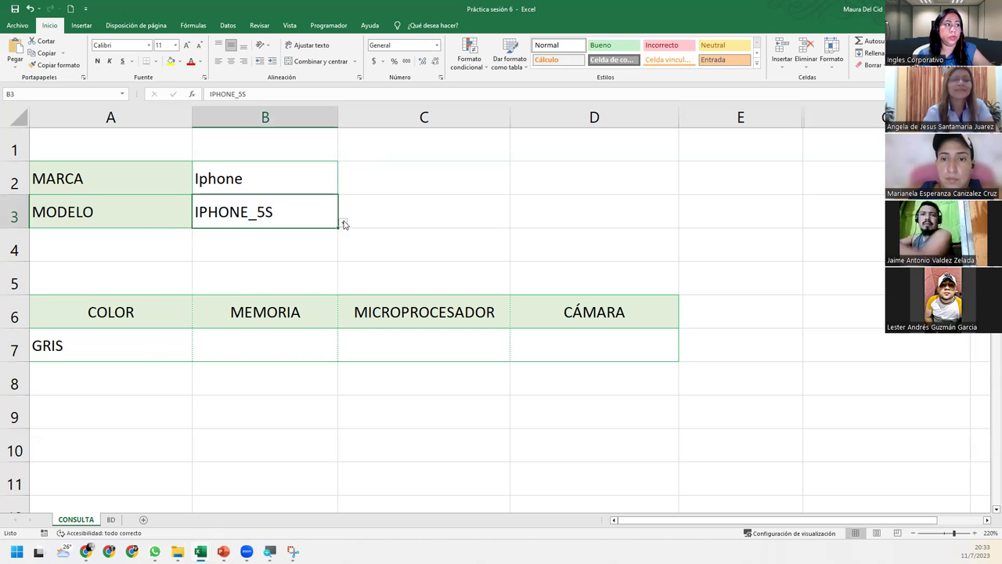
click(342, 223)
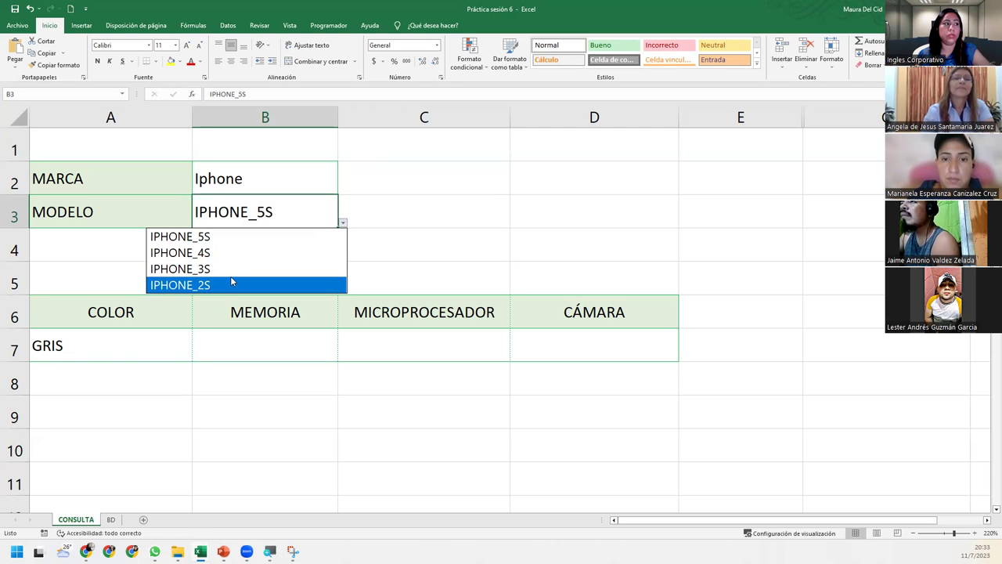
key(Escape)
Review A7's formula against the brand cell B2 and model cell B3
click(114, 351)
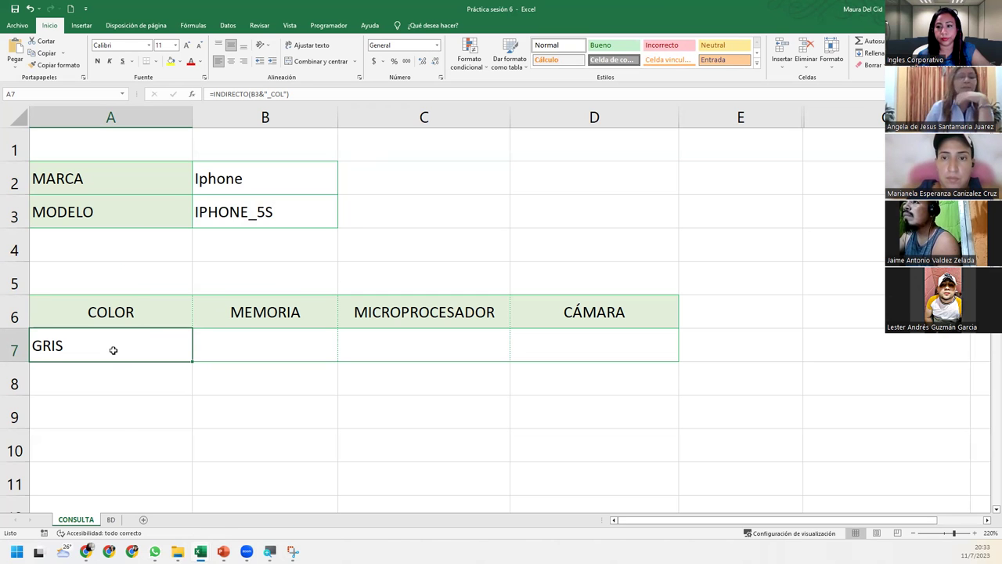
click(309, 211)
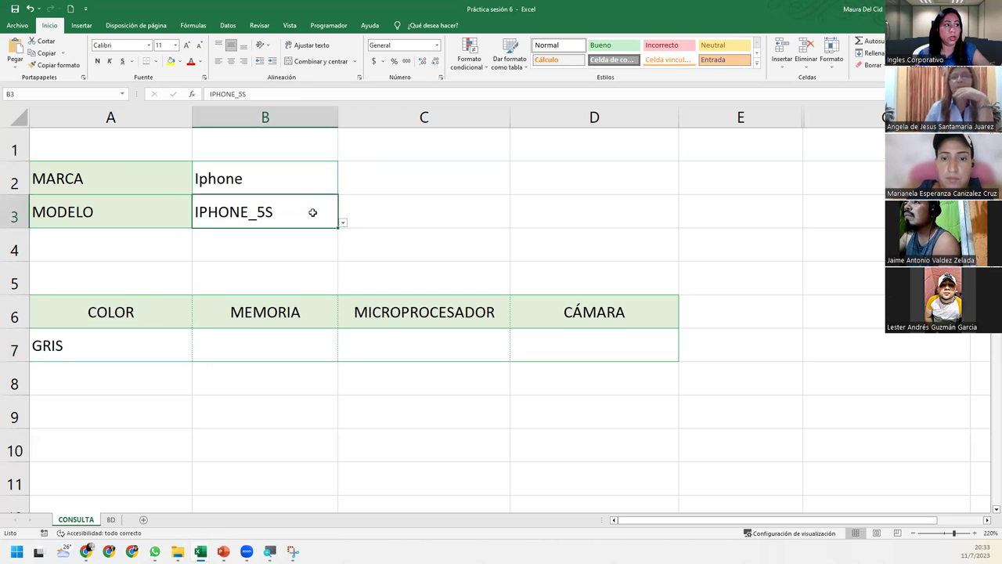
click(290, 171)
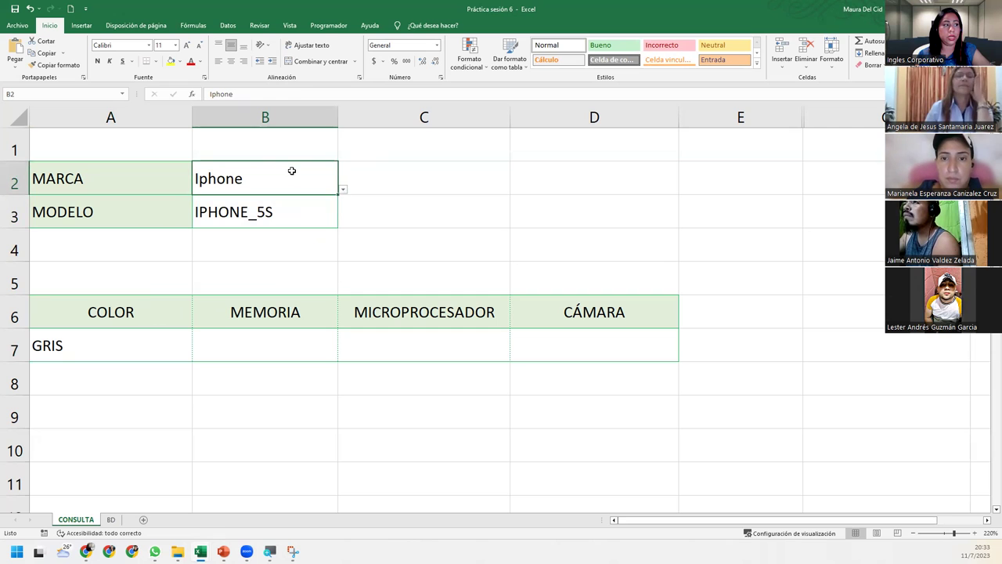
click(322, 210)
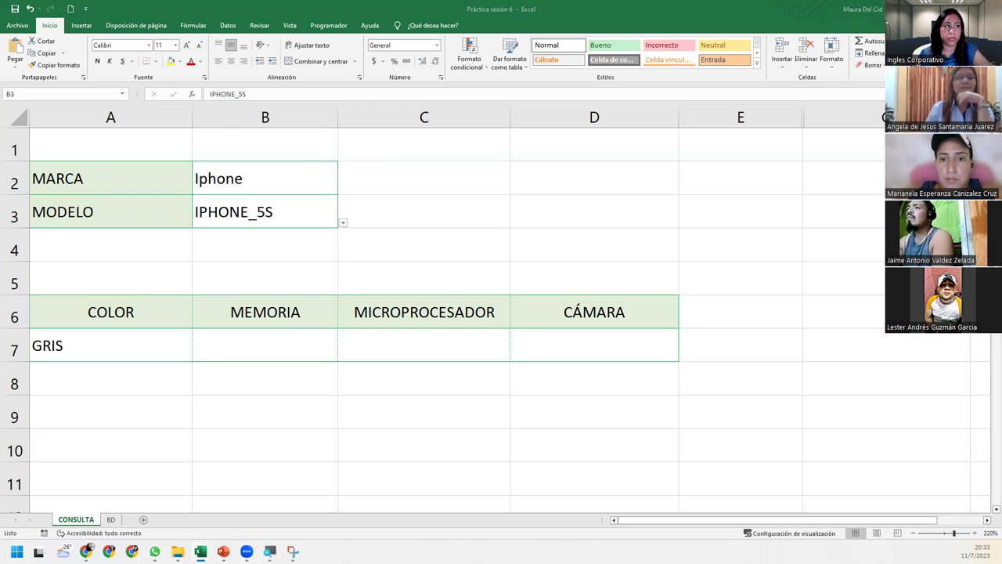
click(166, 338)
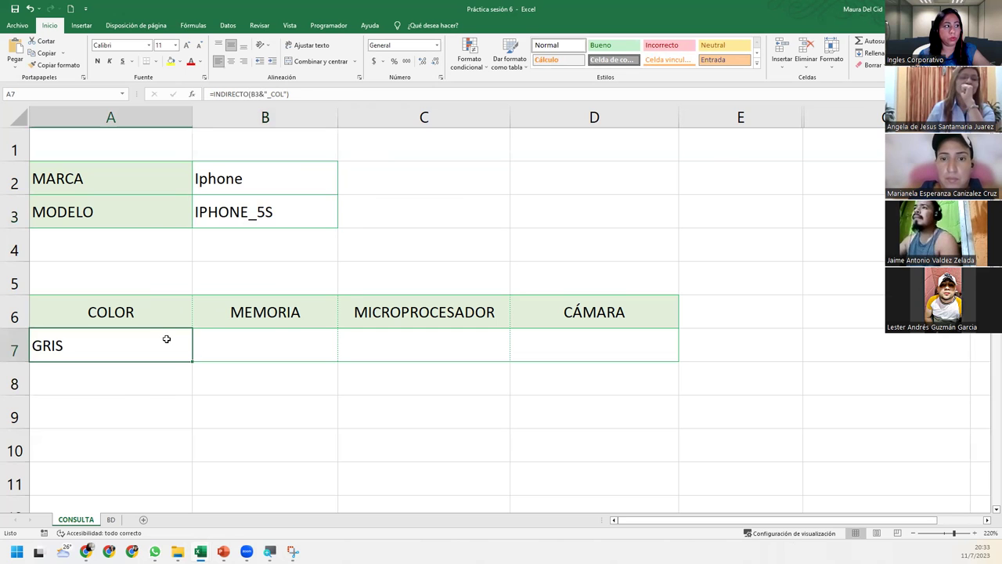
click(297, 333)
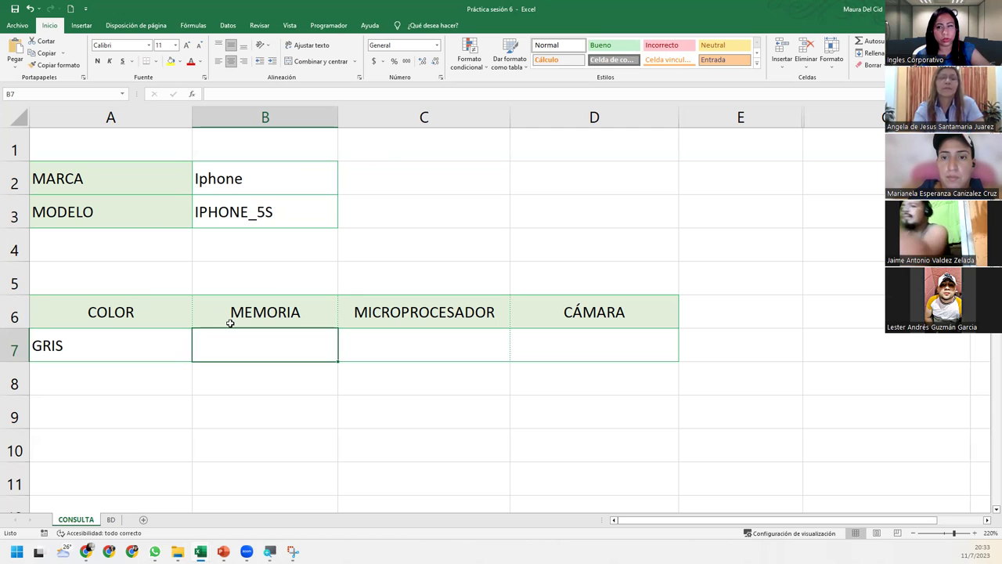
Unhide column F between E and G to reveal the _COL, _MEM, _MIC, _CAM list
drag(979, 118, 796, 123)
right_click(800, 123)
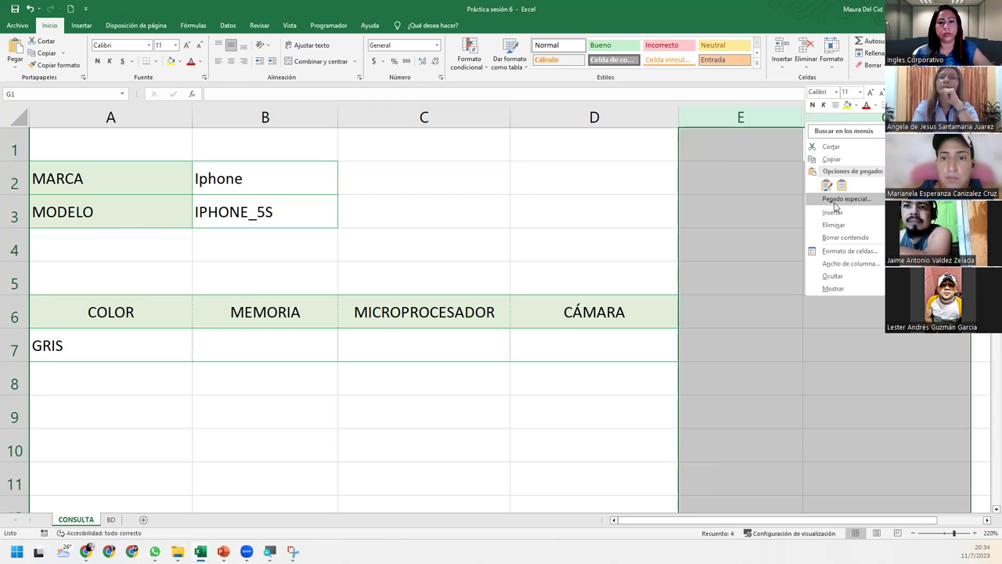
click(833, 288)
Head column F with 'Extensiones' in F1 and autofit its width
click(662, 176)
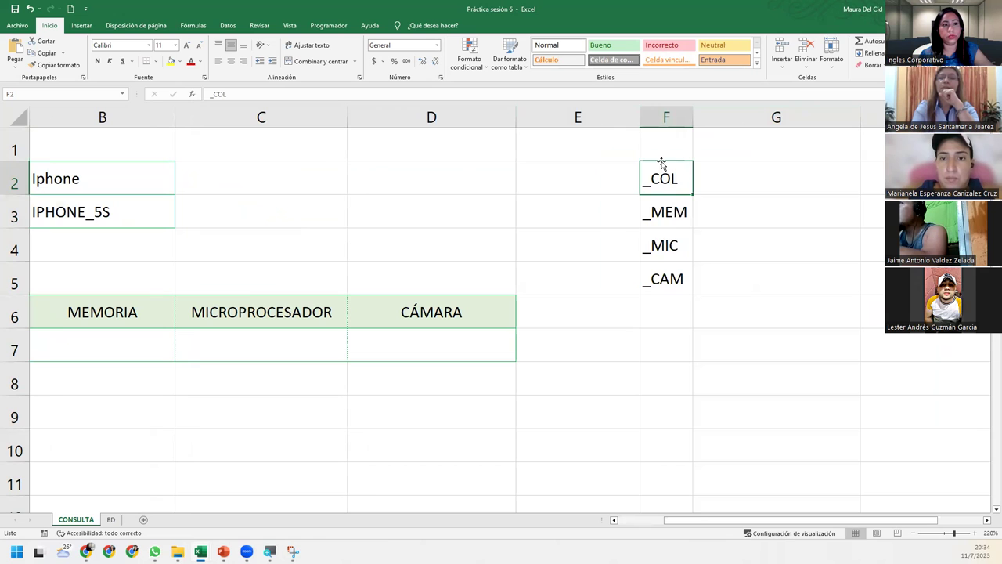
click(672, 152)
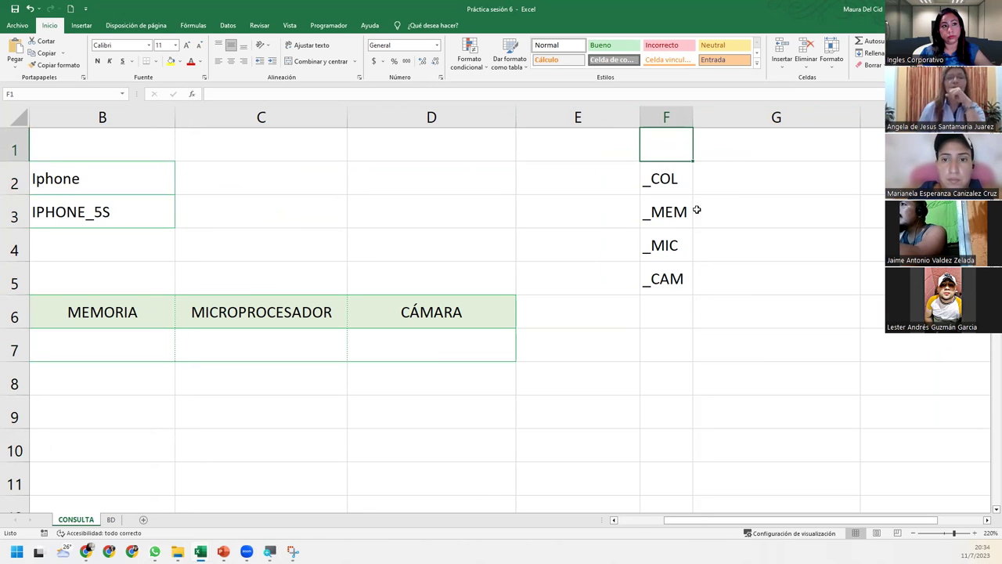
click(676, 116)
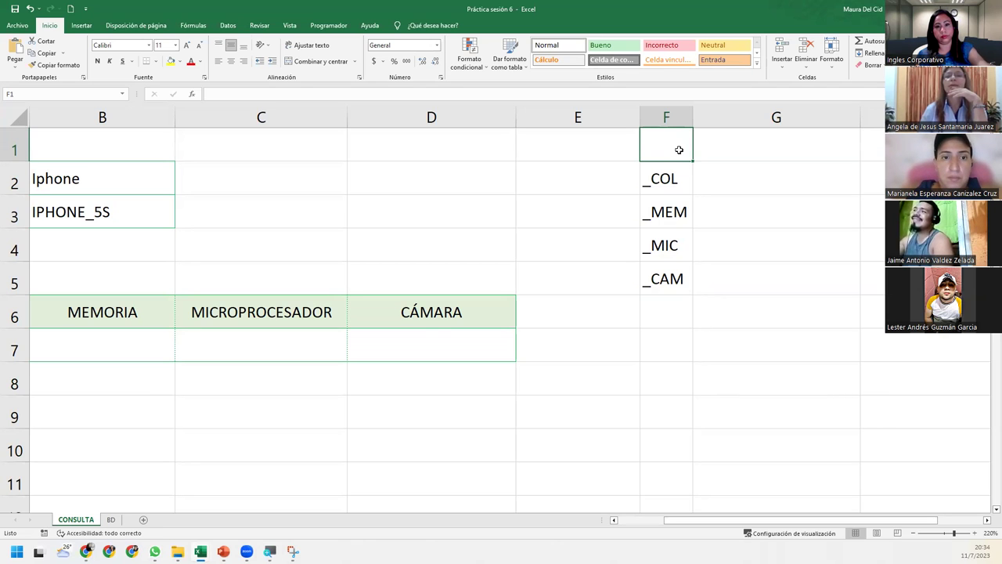
text(Extensiones)
key(Return)
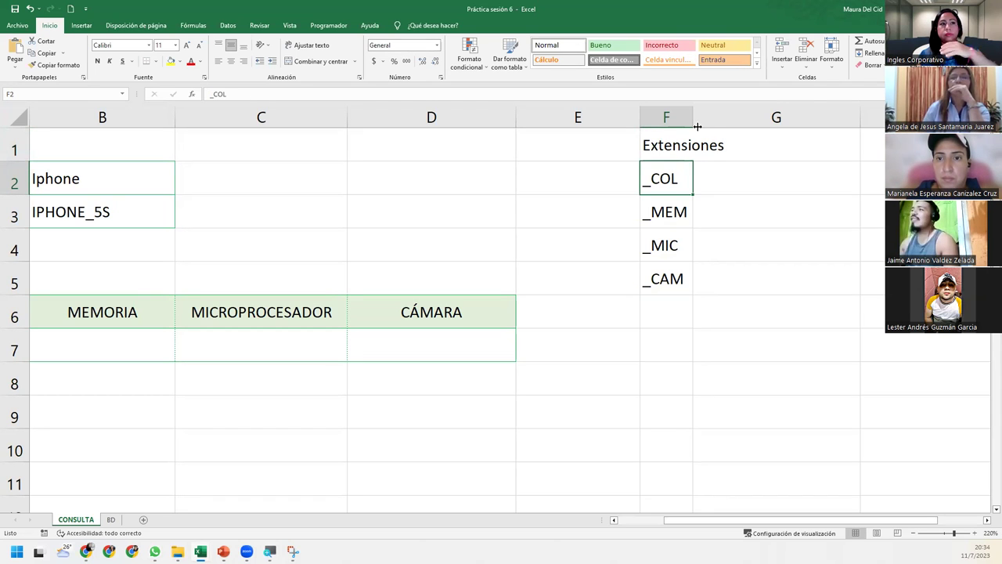
double_click(694, 121)
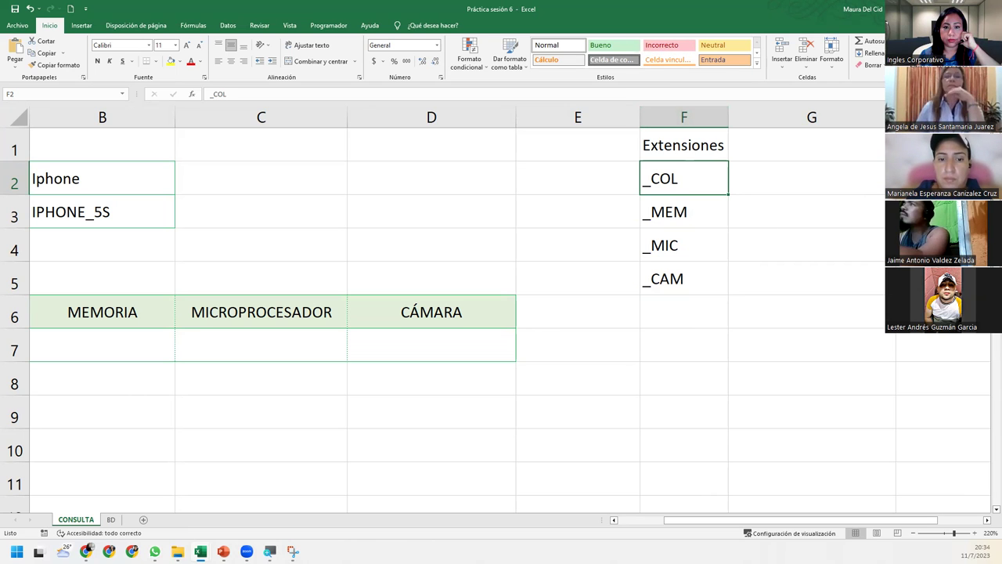
Cancel a screen capture, return to column A and select the MEMORIA cell B7
key(super+shift+s)
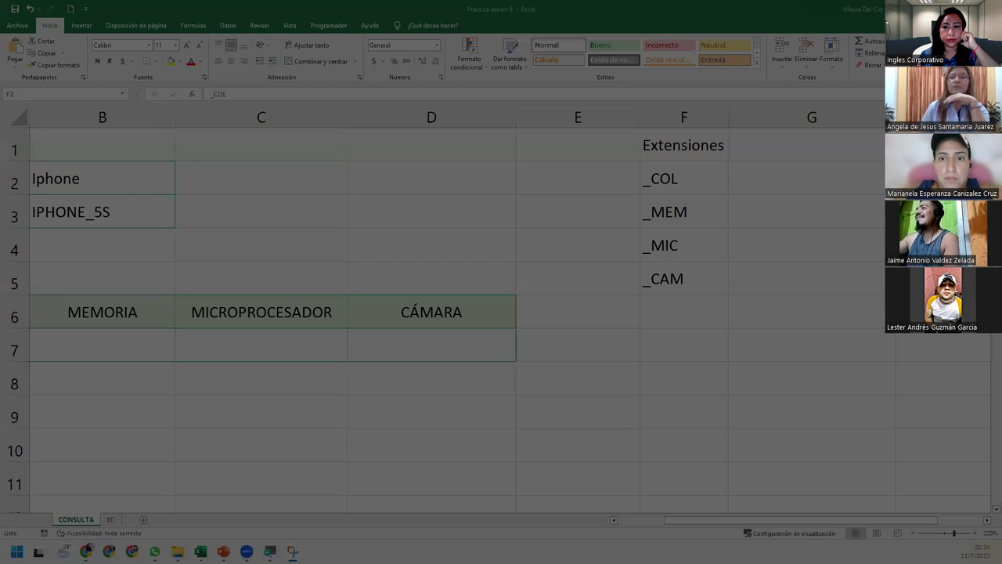
key(Escape)
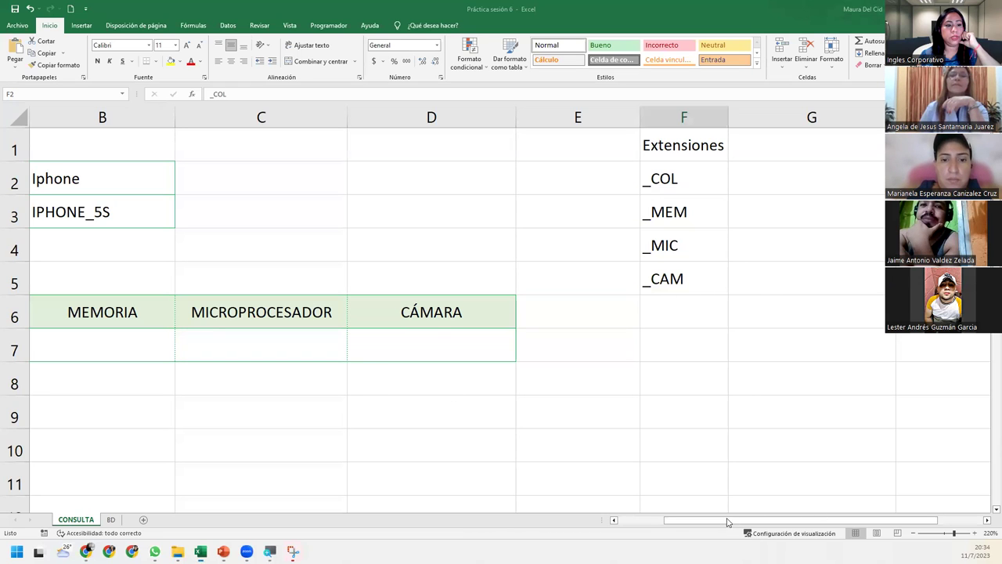
click(615, 520)
click(222, 350)
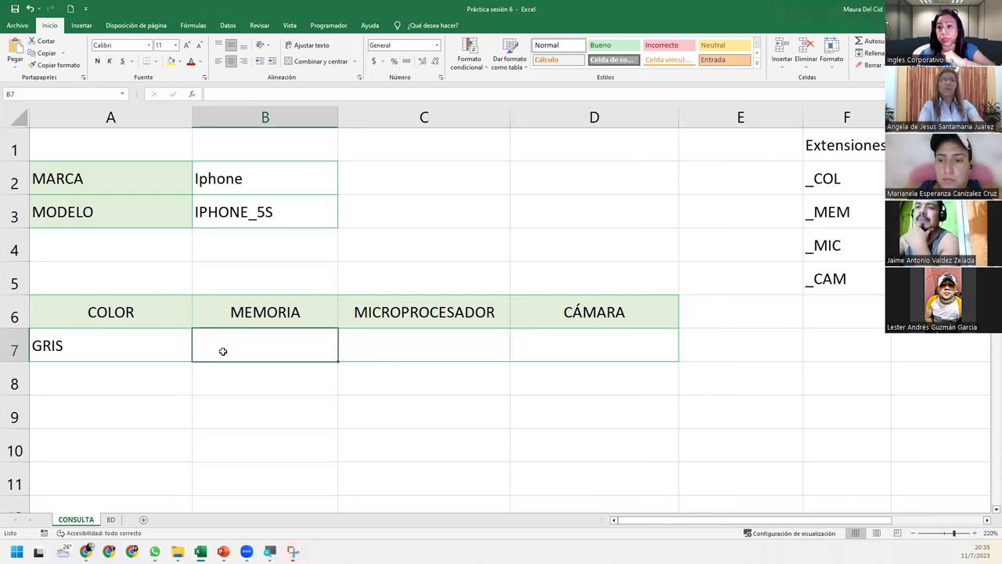
text(=)
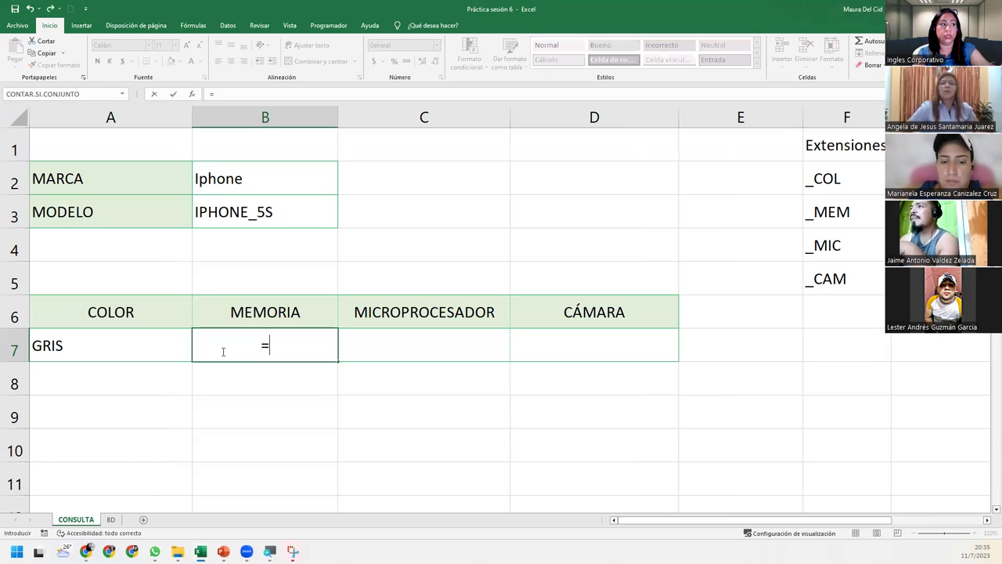
text(indire)
key(Tab)
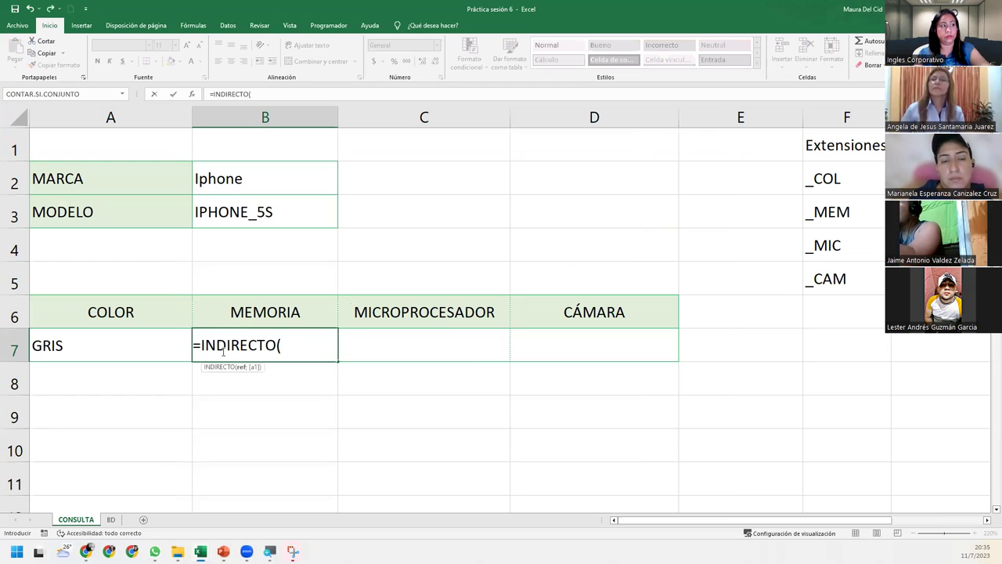
click(318, 213)
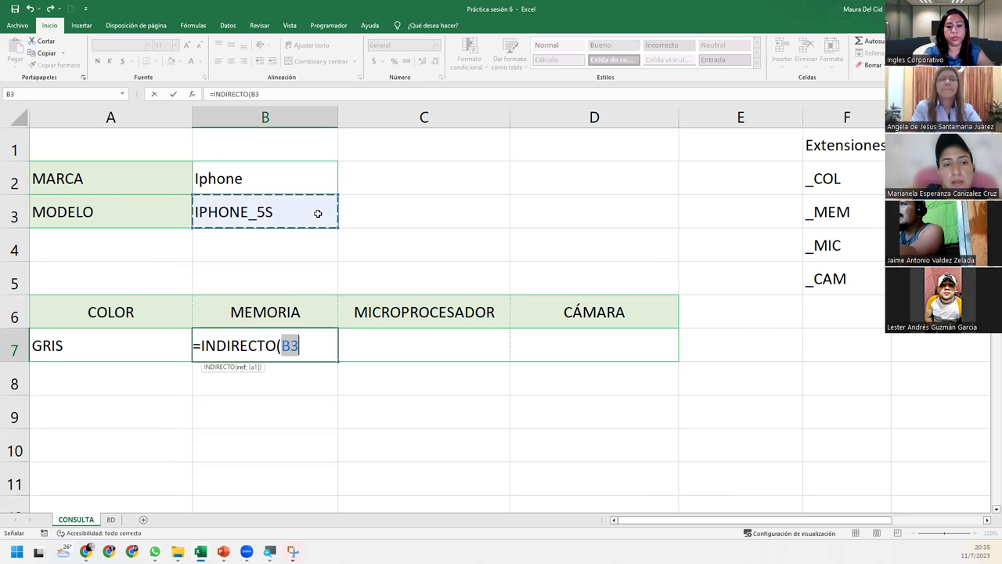
text(&)
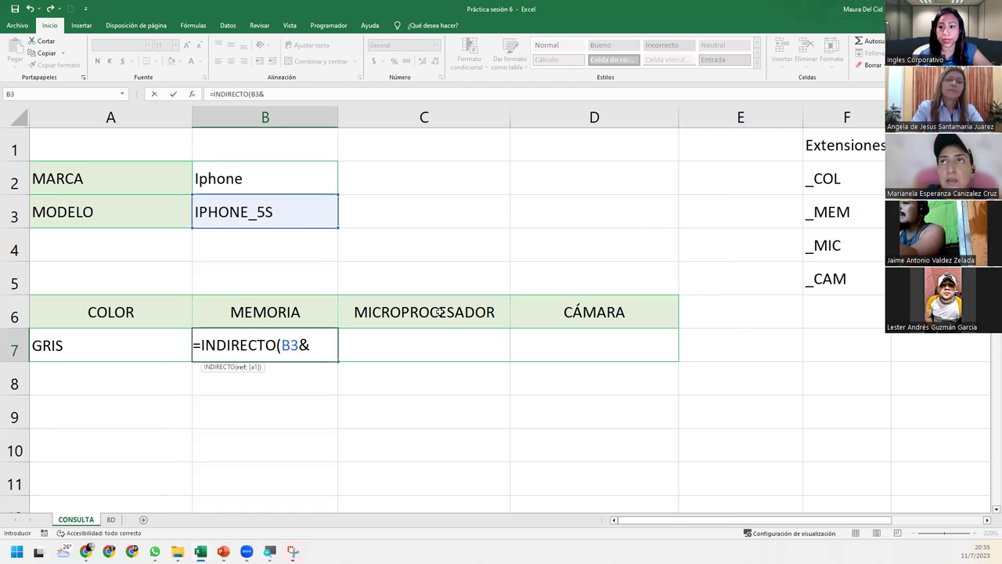
click(850, 213)
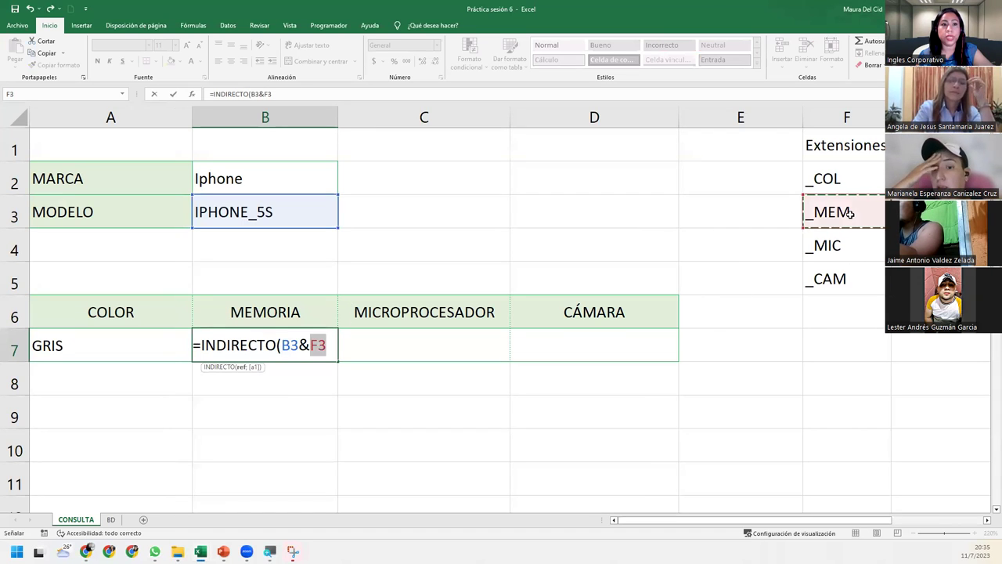
text())
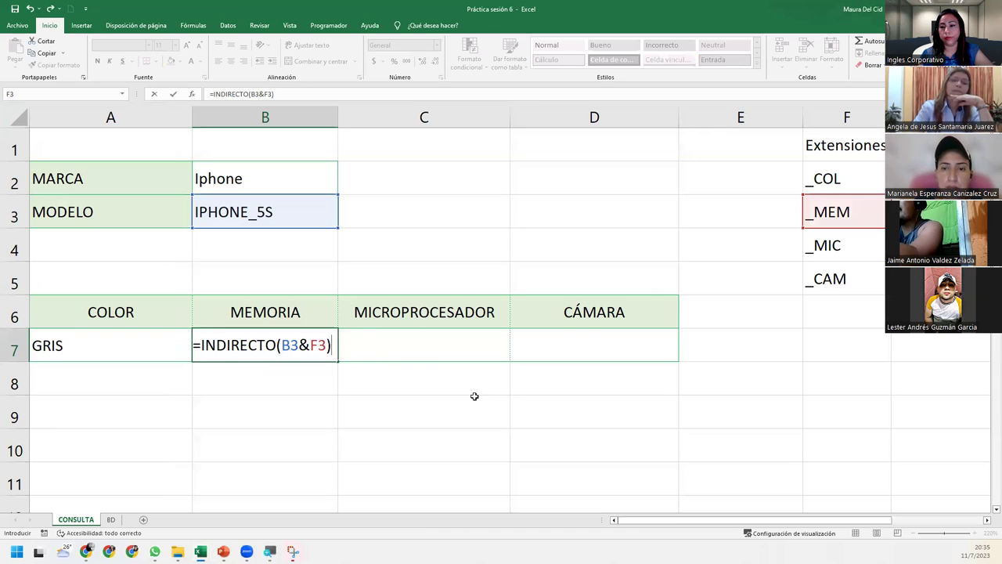
key(Return)
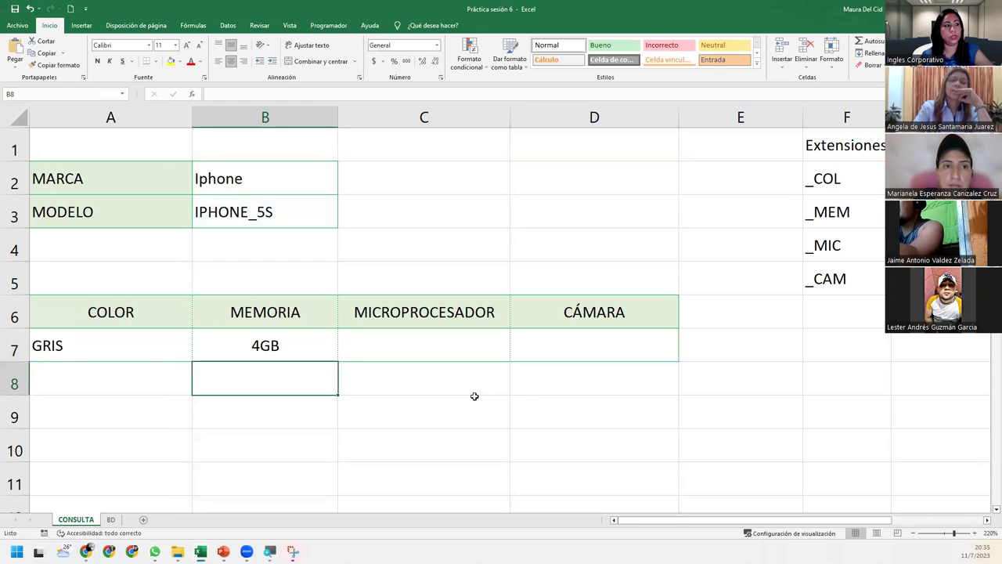
click(269, 333)
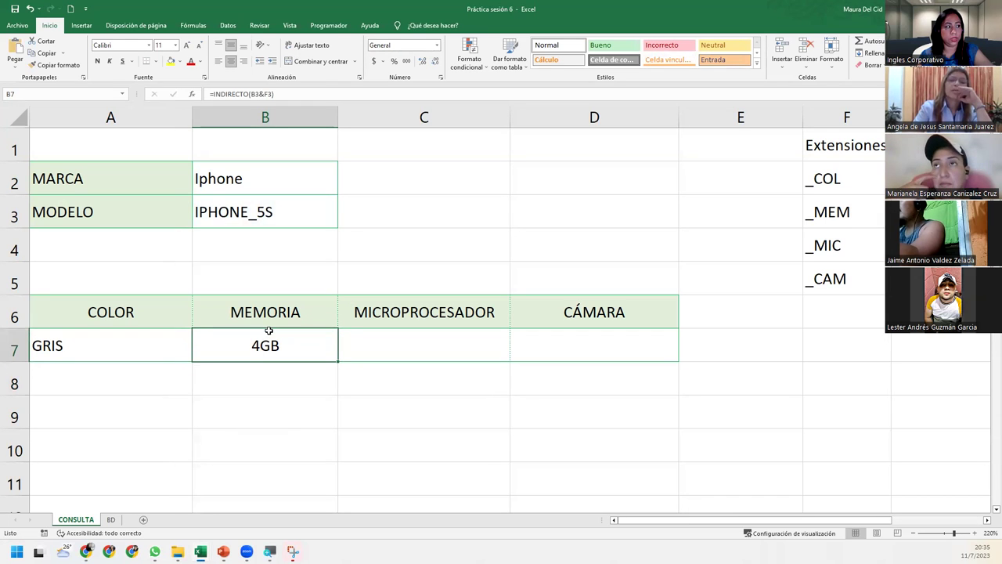
click(111, 519)
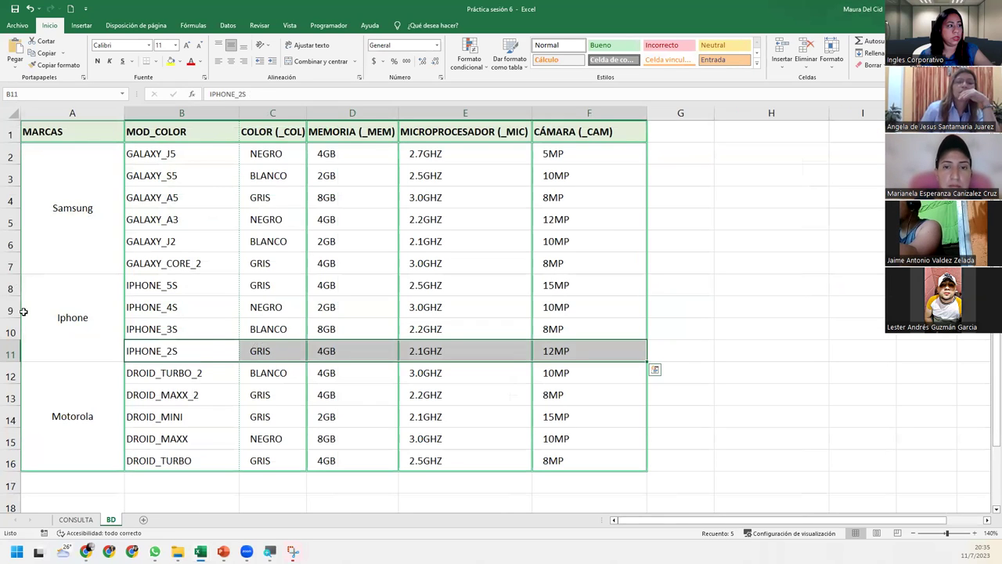
click(8, 285)
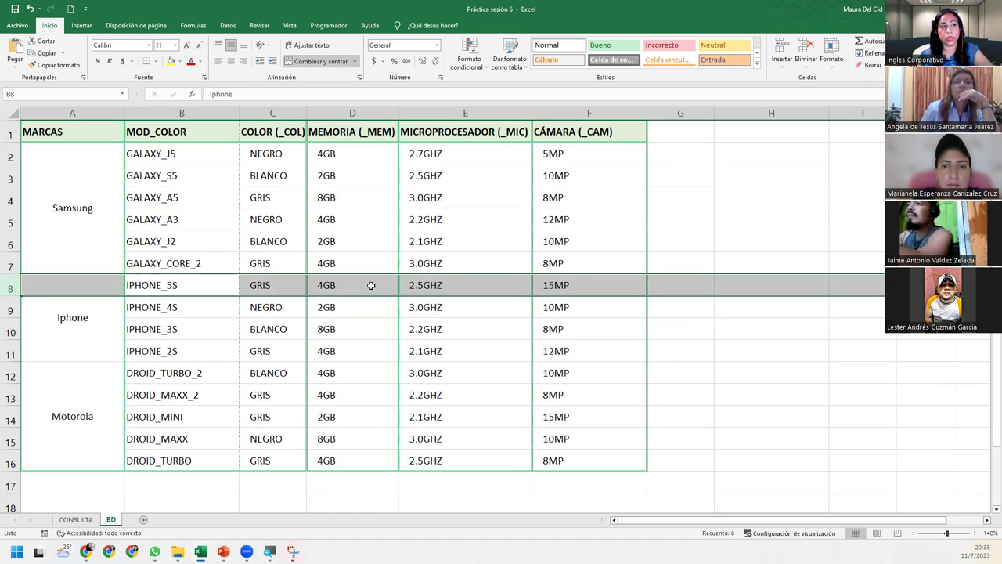
click(76, 520)
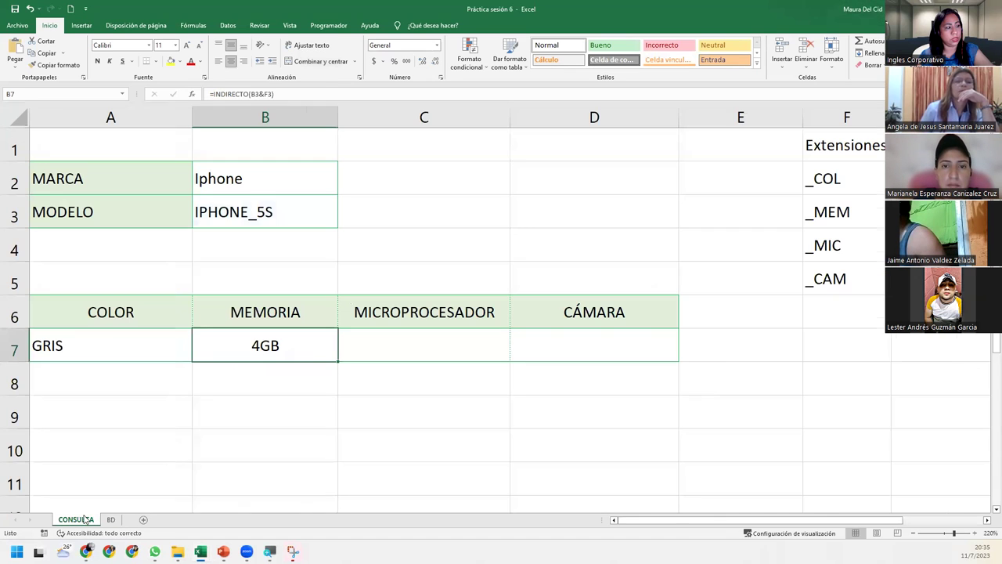
click(387, 348)
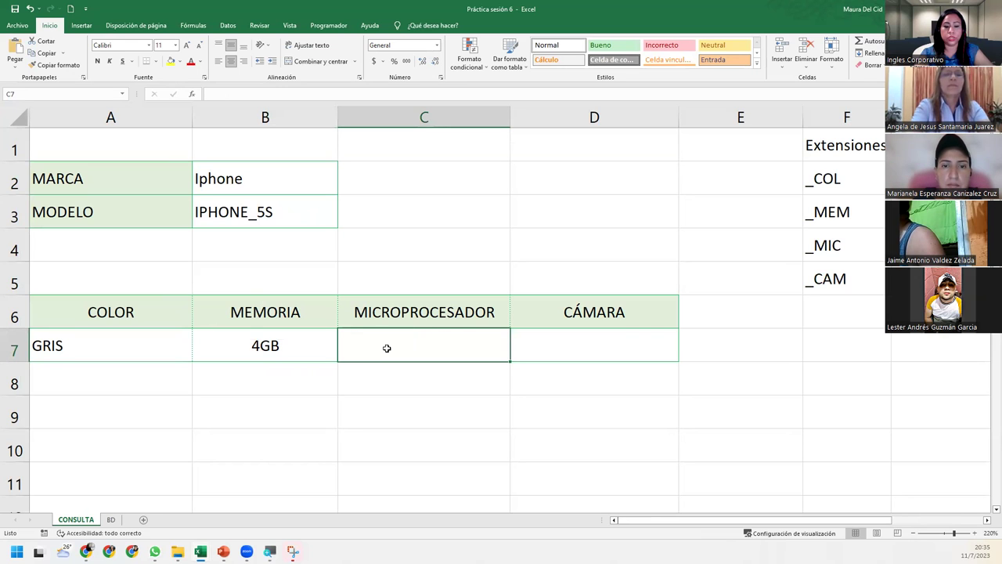
Enter =INDIRECTO(B3&F4) in C7 so MICROPROCESADOR shows 2.5GHZ
text(=)
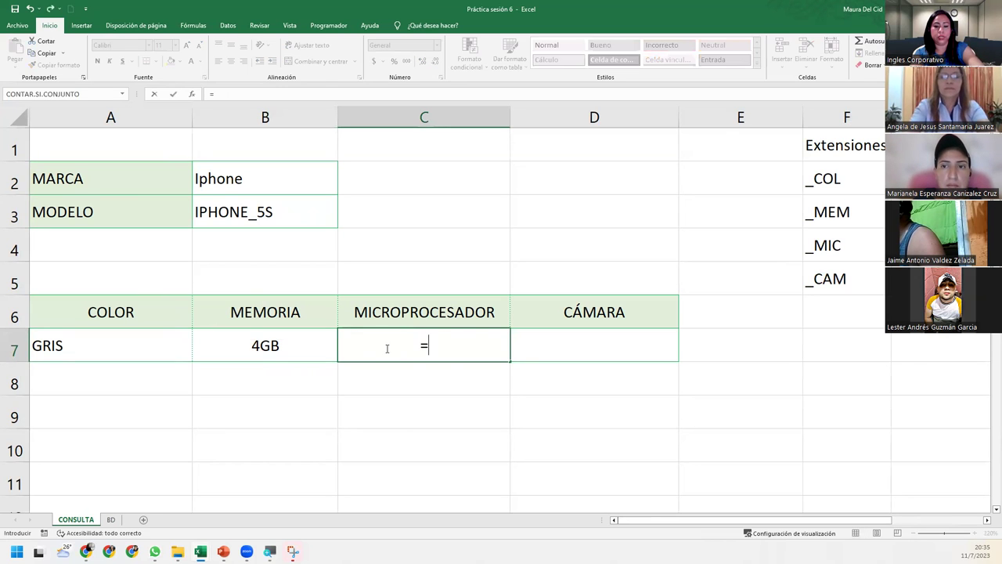
text(indi)
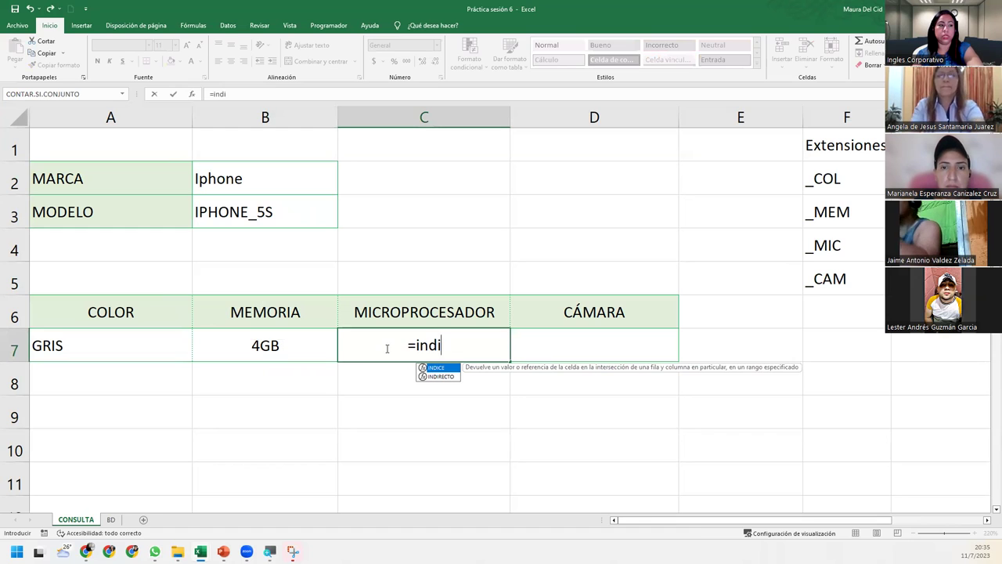
key(Tab)
click(277, 205)
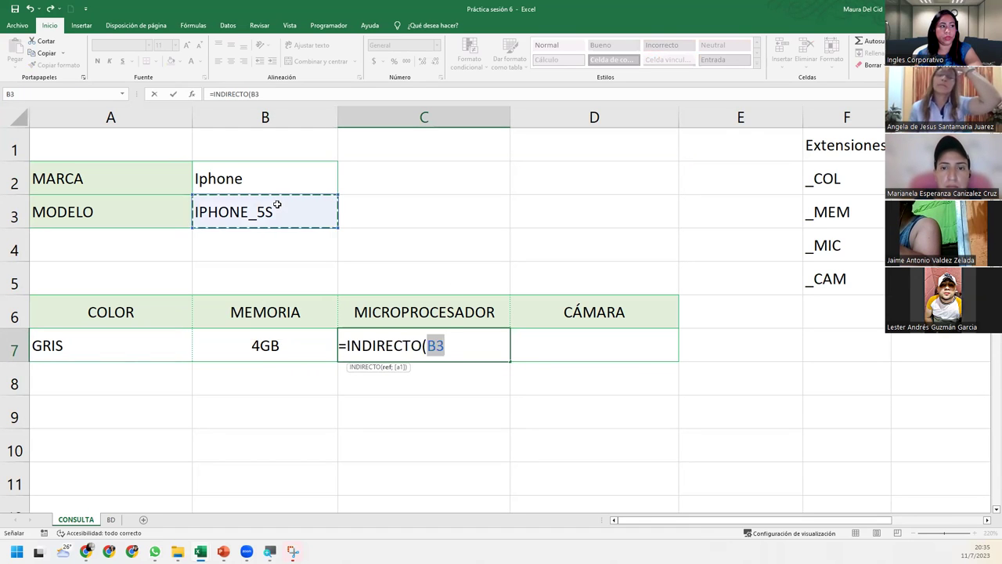
text(&)
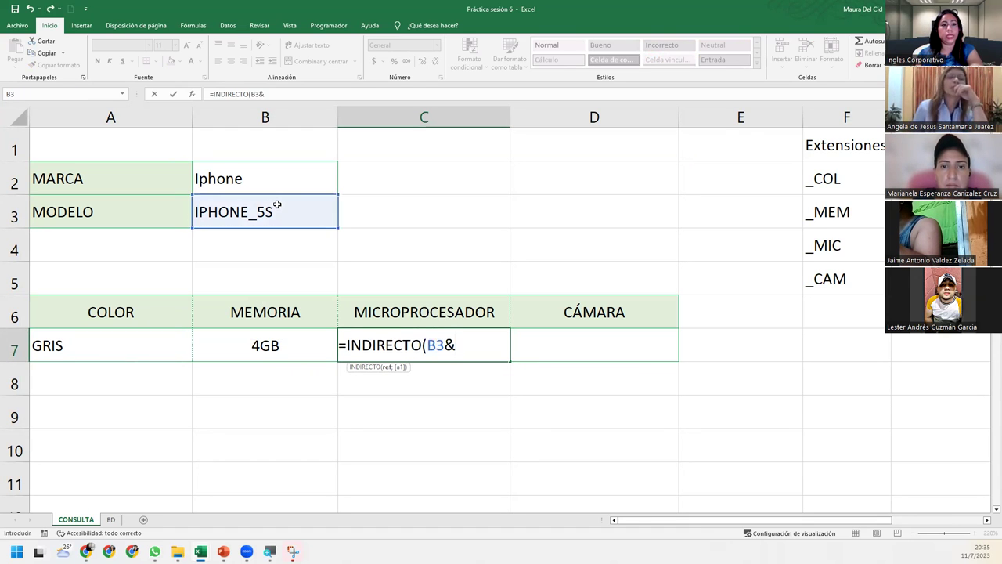
click(872, 255)
text())
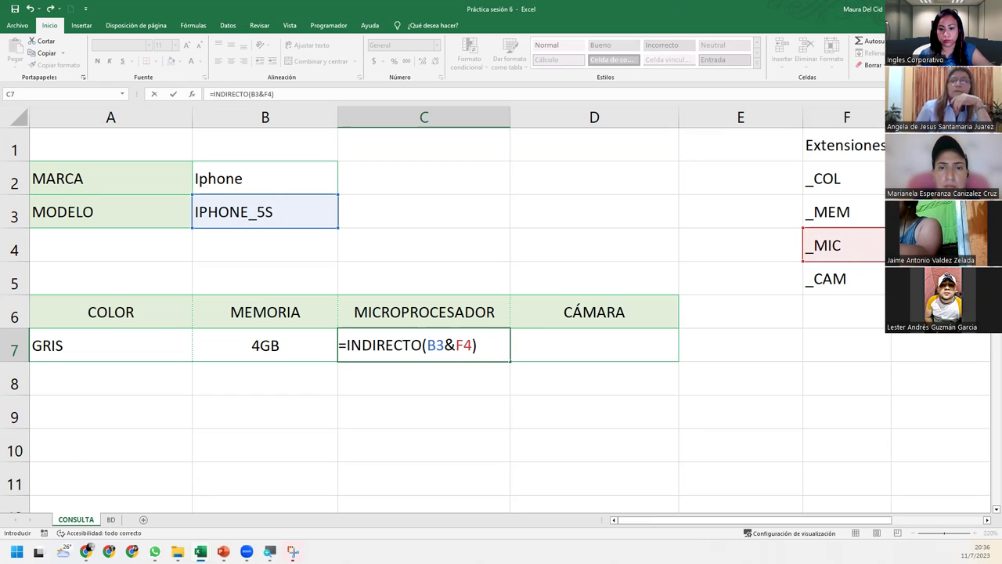
key(Return)
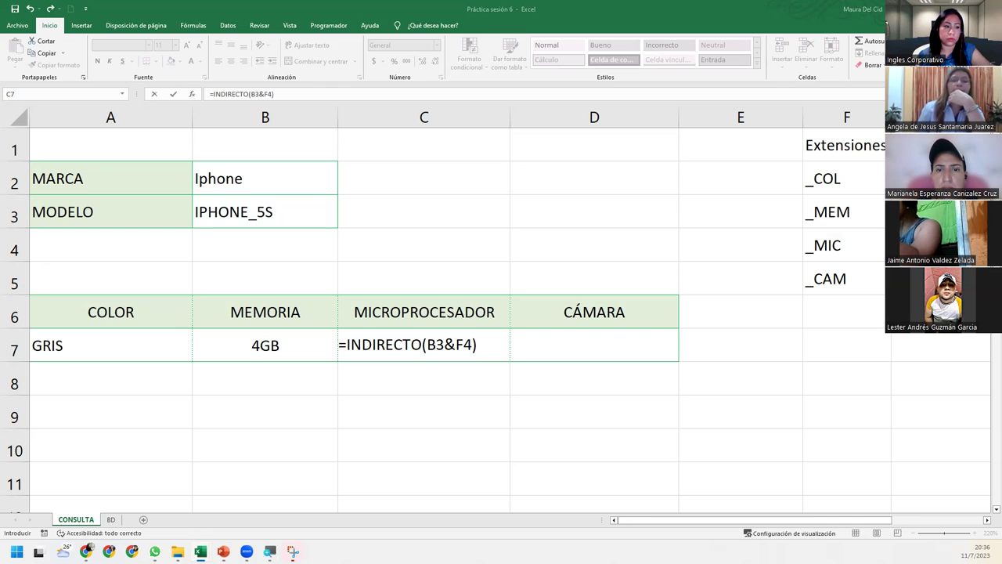
double_click(491, 348)
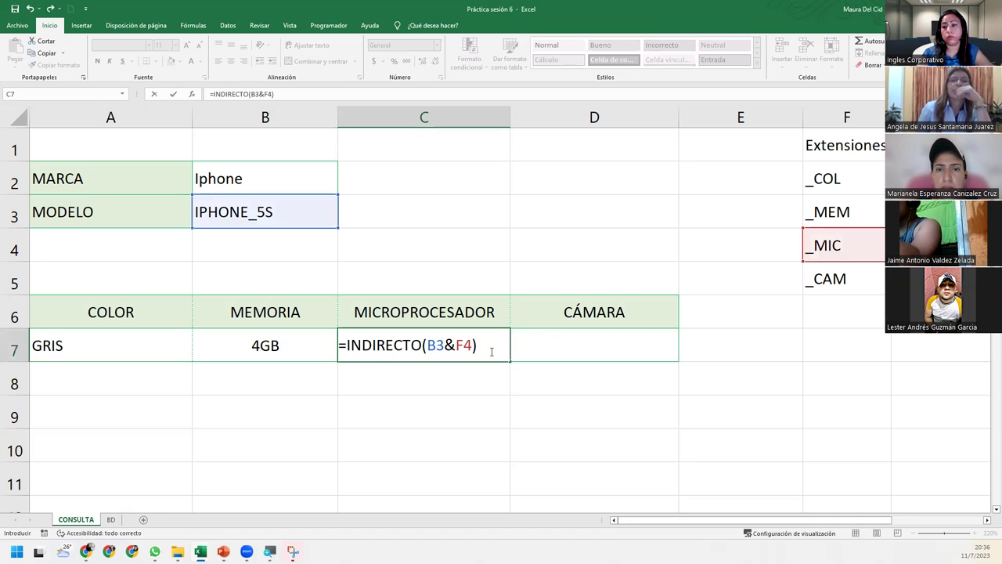
key(Escape)
key(Return)
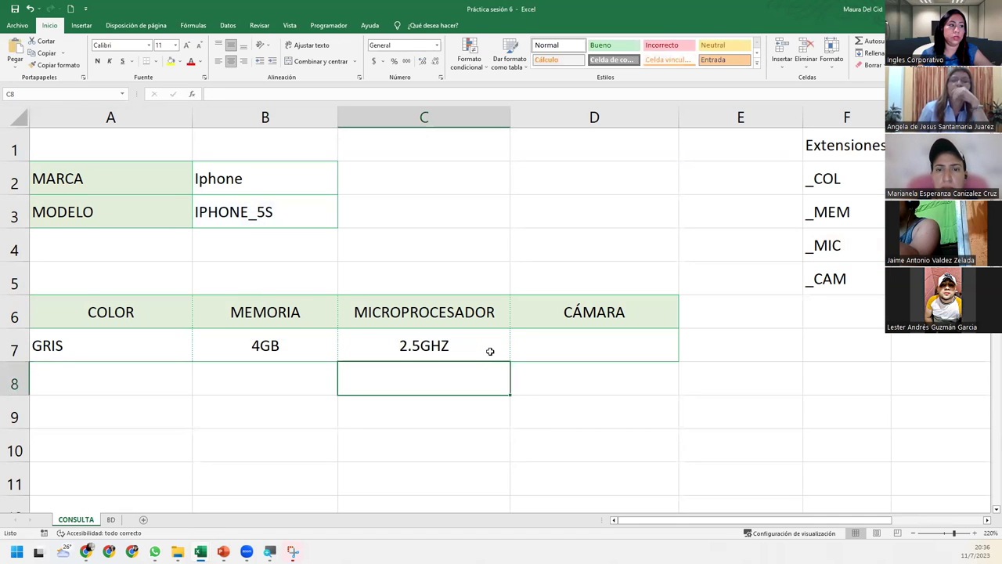
Enter =INDIRECTO(B3&F5) in D7 so CÁMARA shows 15MP
click(539, 344)
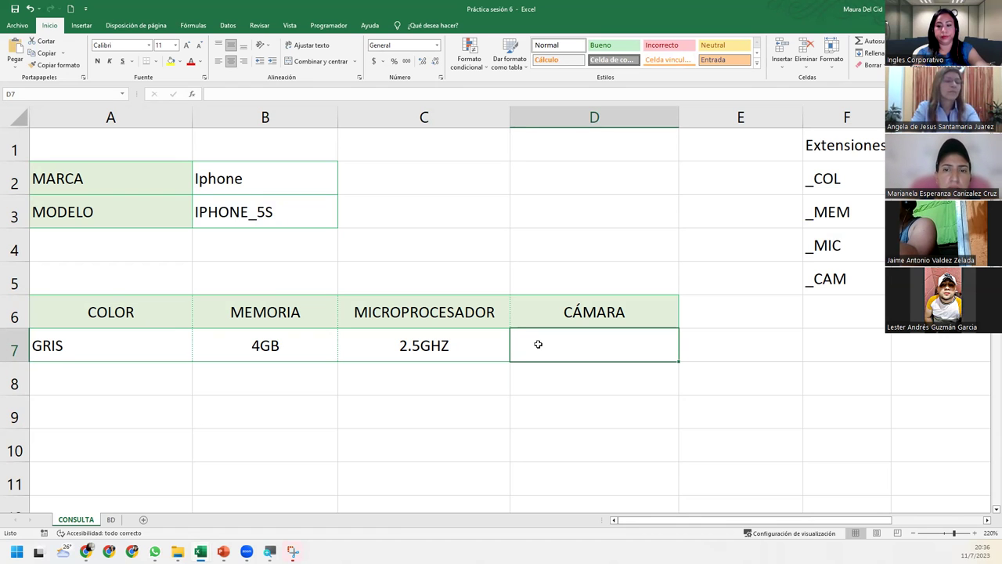
text(=indi)
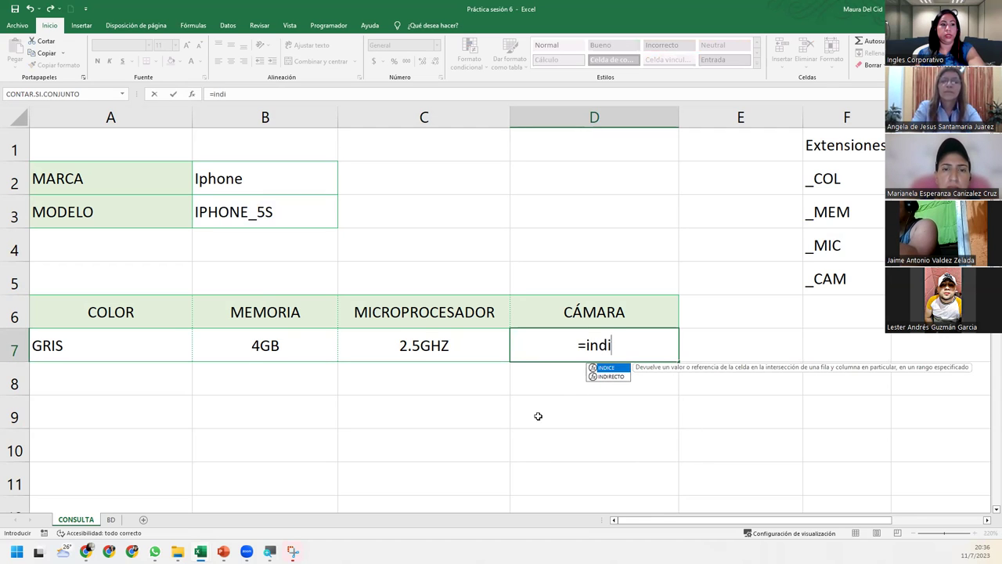
double_click(617, 377)
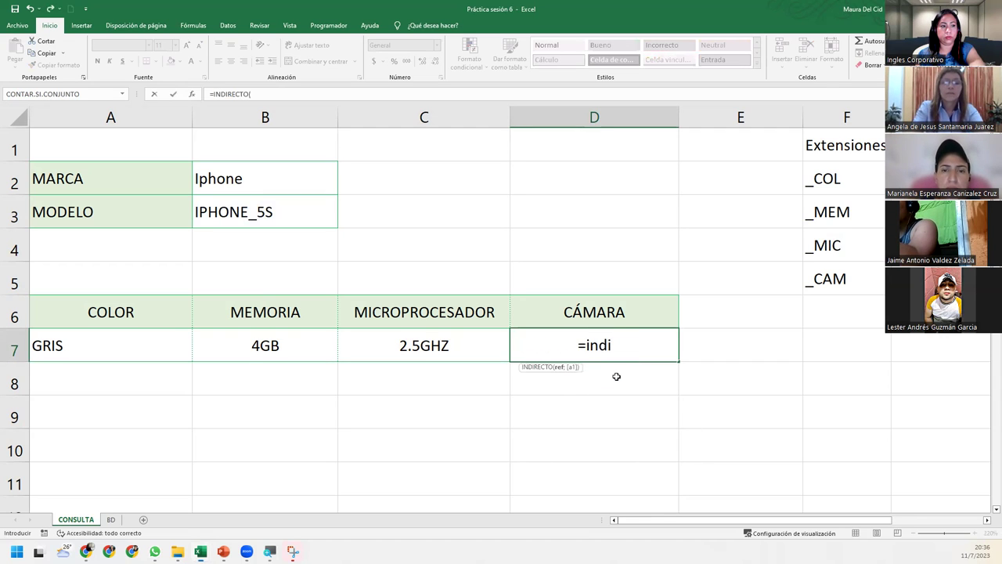
click(232, 211)
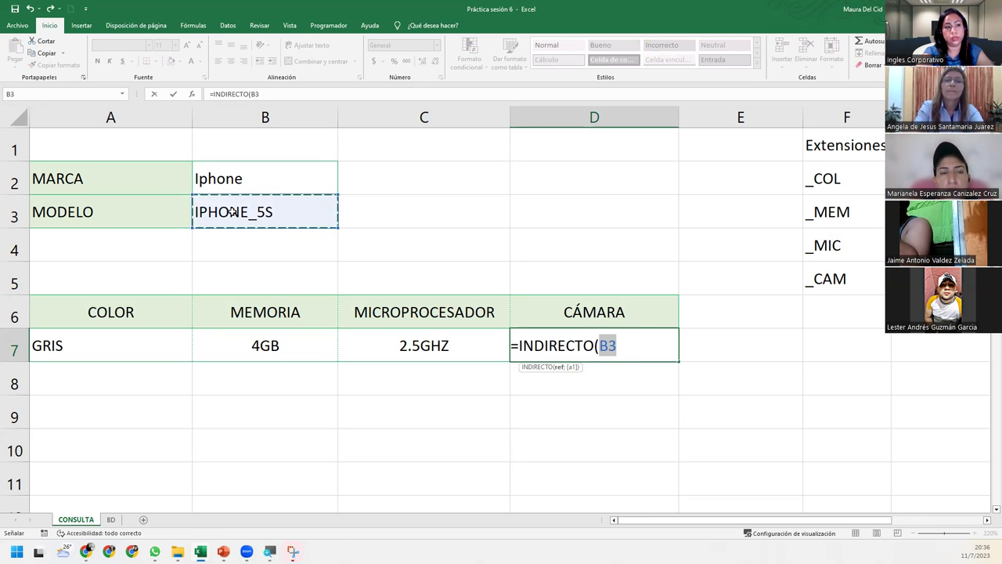
text(%)
key(BackSpace)
text(&)
click(826, 282)
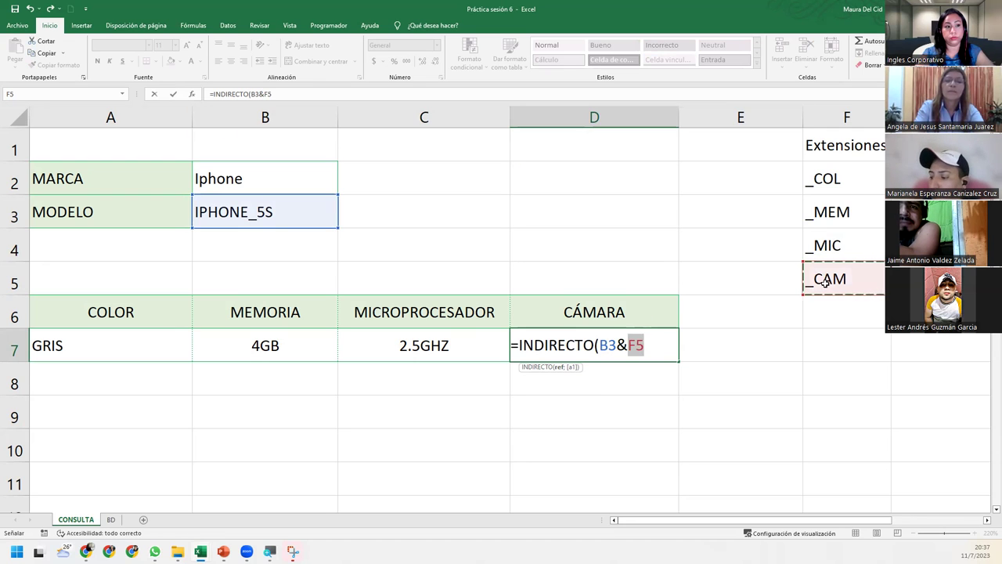
text())
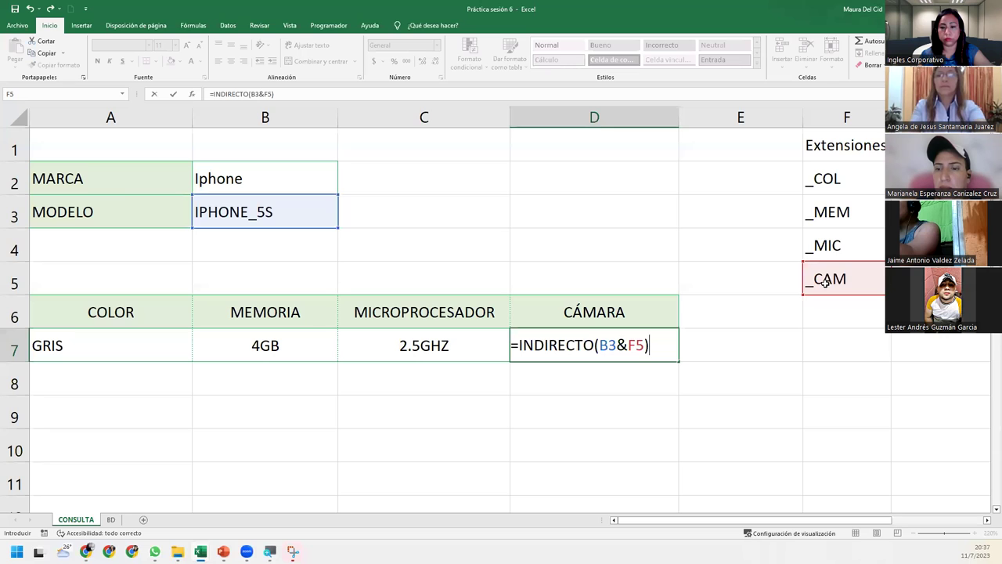
click(675, 343)
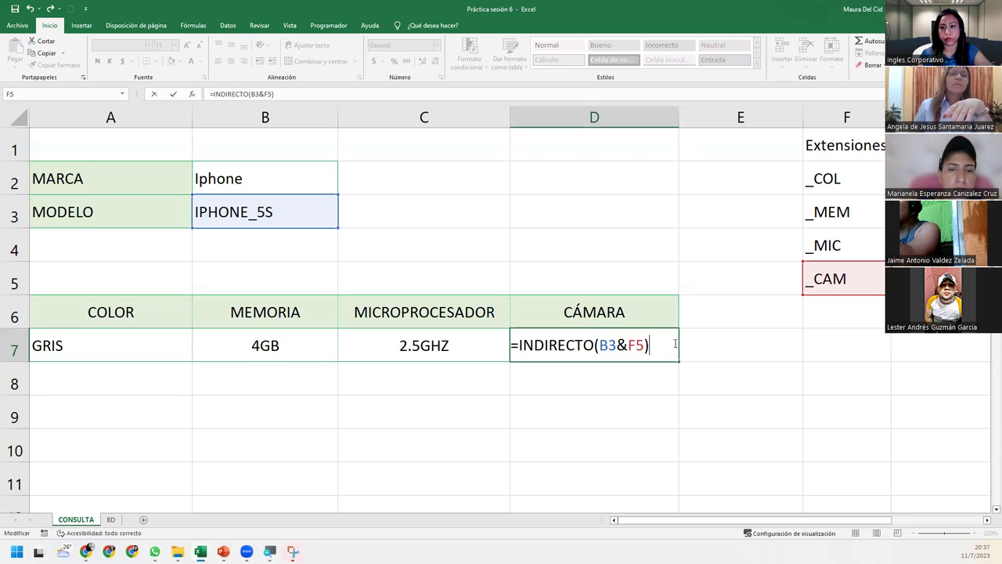
key(Return)
click(675, 343)
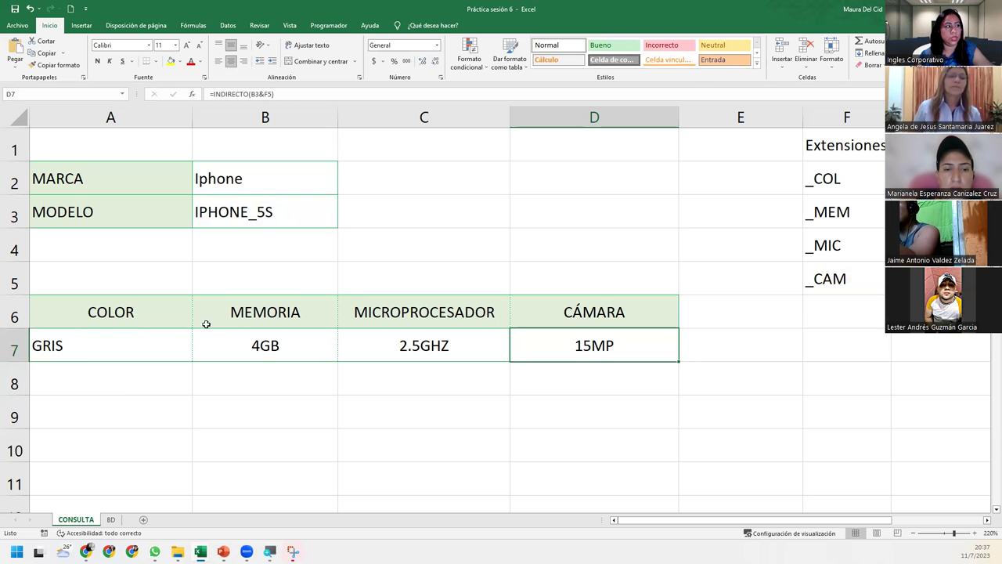
Replace the fixed "_COL" in A7 with F2, giving =INDIRECTO(B3&F2) showing GRIS
click(187, 340)
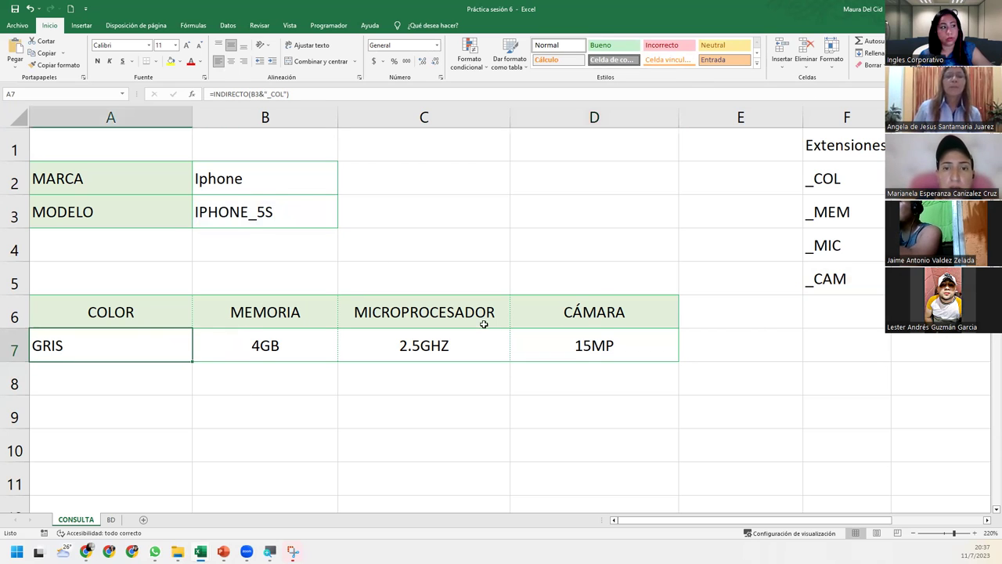
double_click(155, 341)
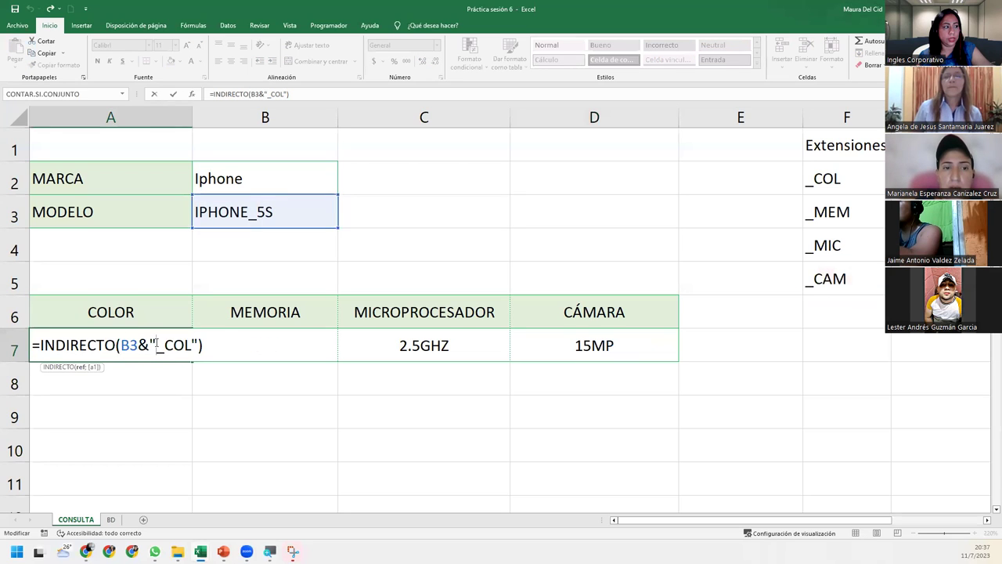
drag(152, 345, 201, 345)
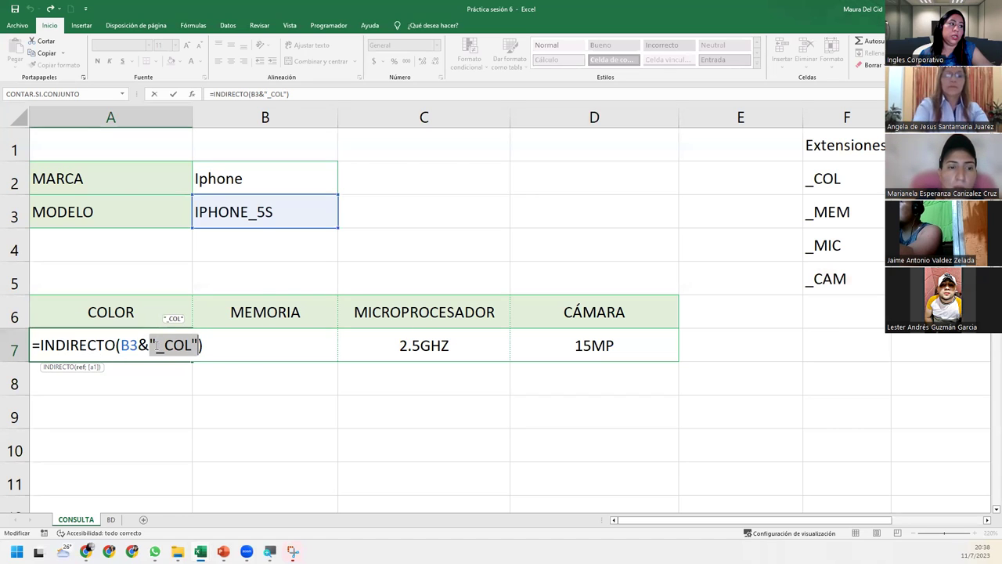
click(820, 171)
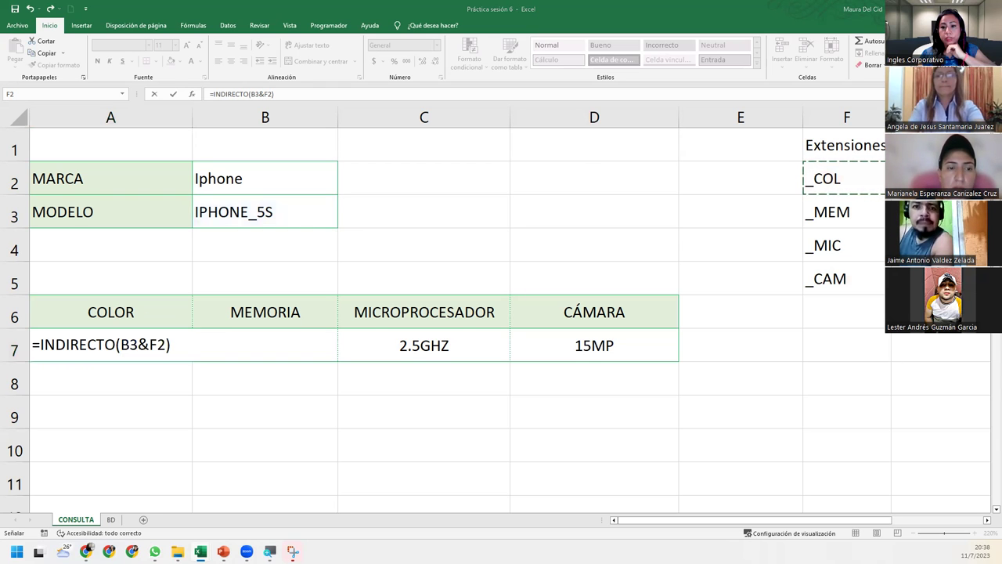
click(186, 334)
click(183, 343)
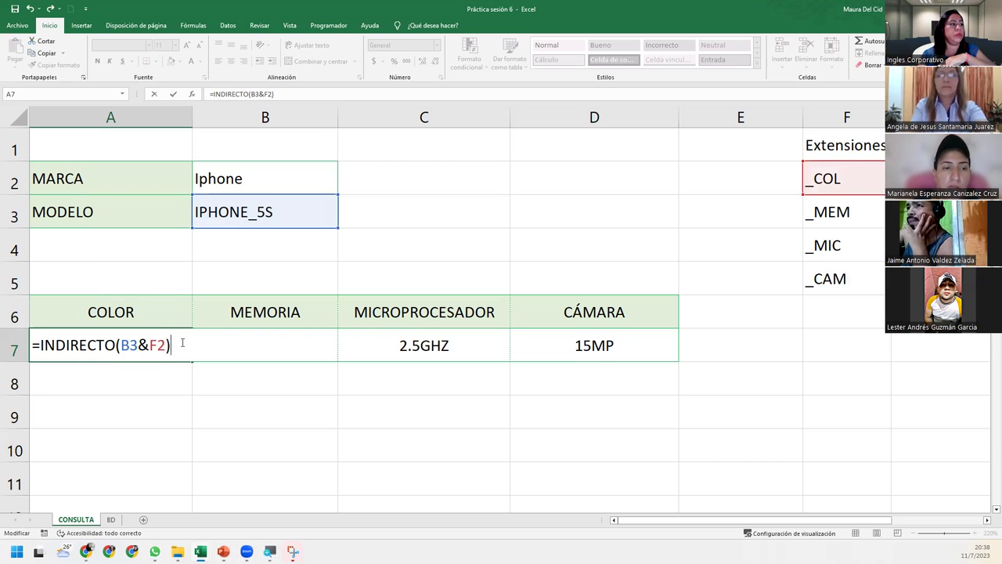
click(156, 344)
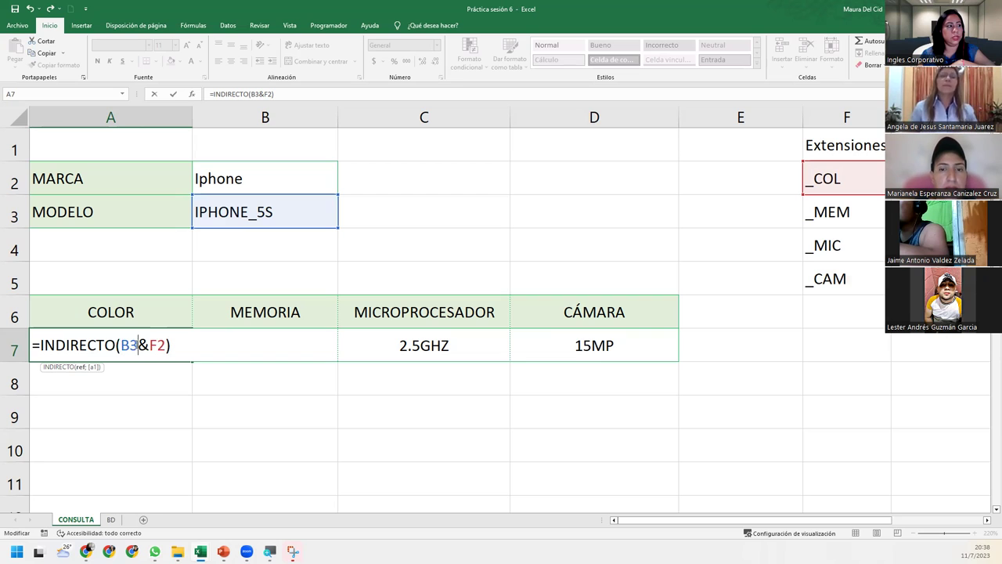
double_click(155, 345)
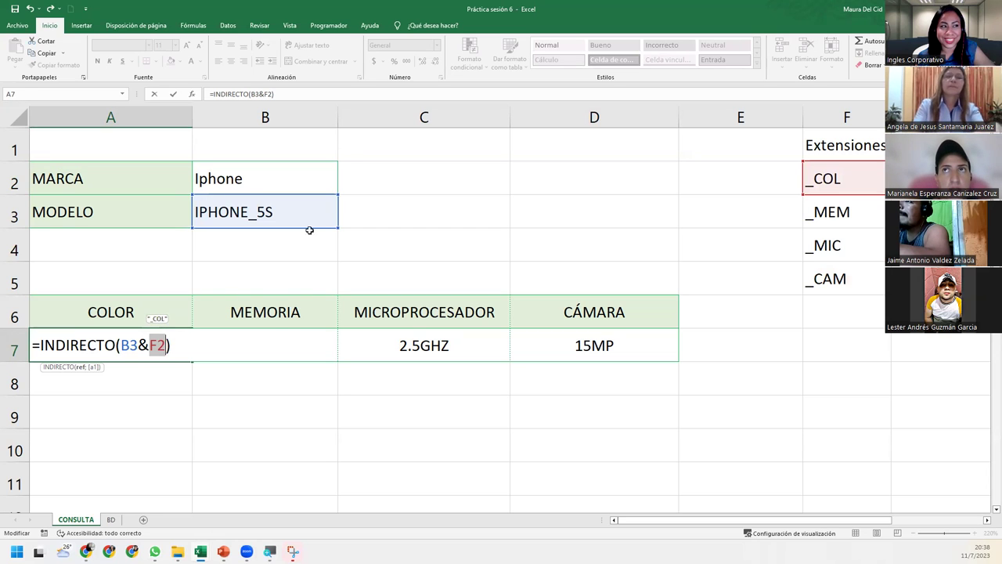
click(179, 348)
key(Return)
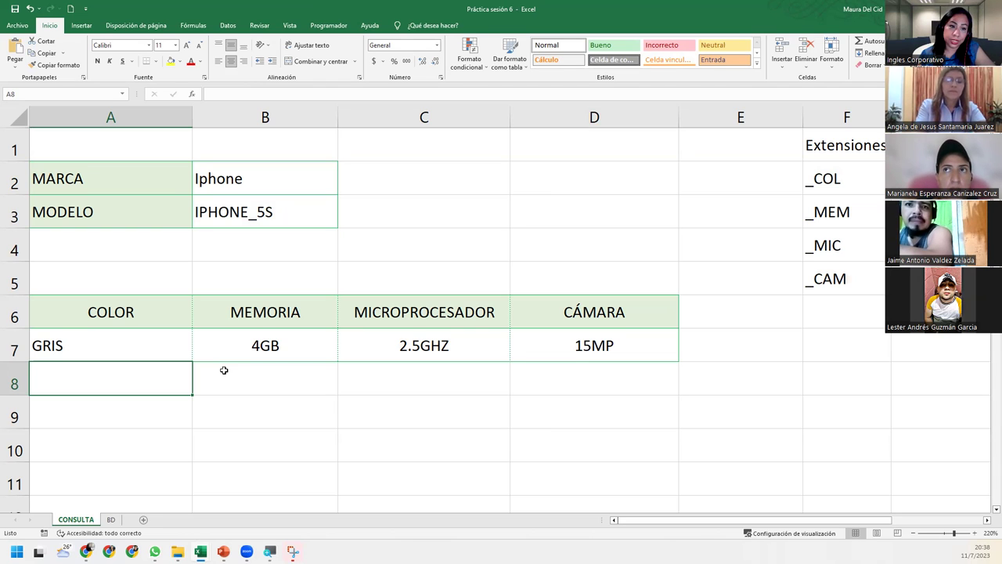
Browse cells C4, C2 and A5, then start and cancel a formula in C3
click(443, 248)
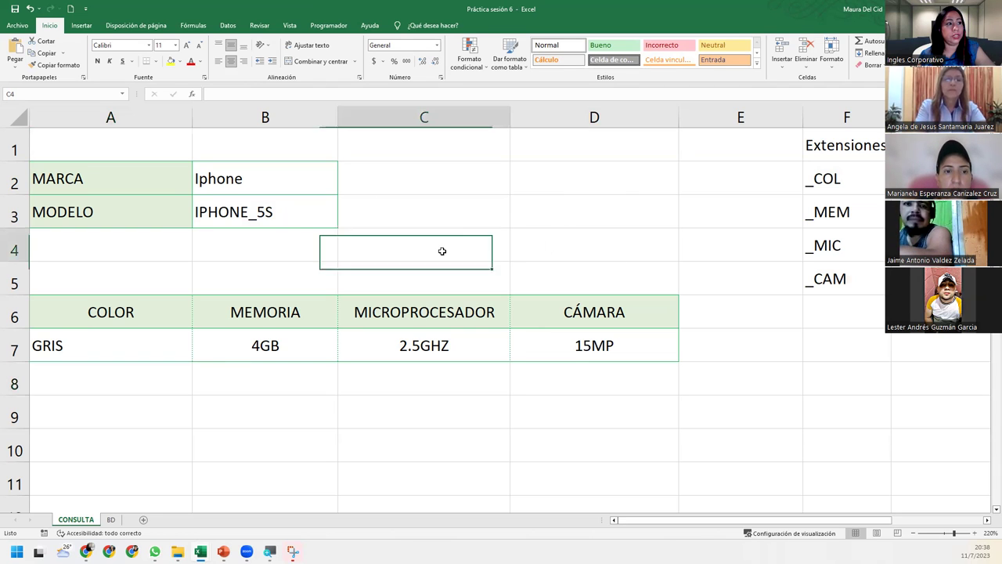
click(460, 174)
click(126, 266)
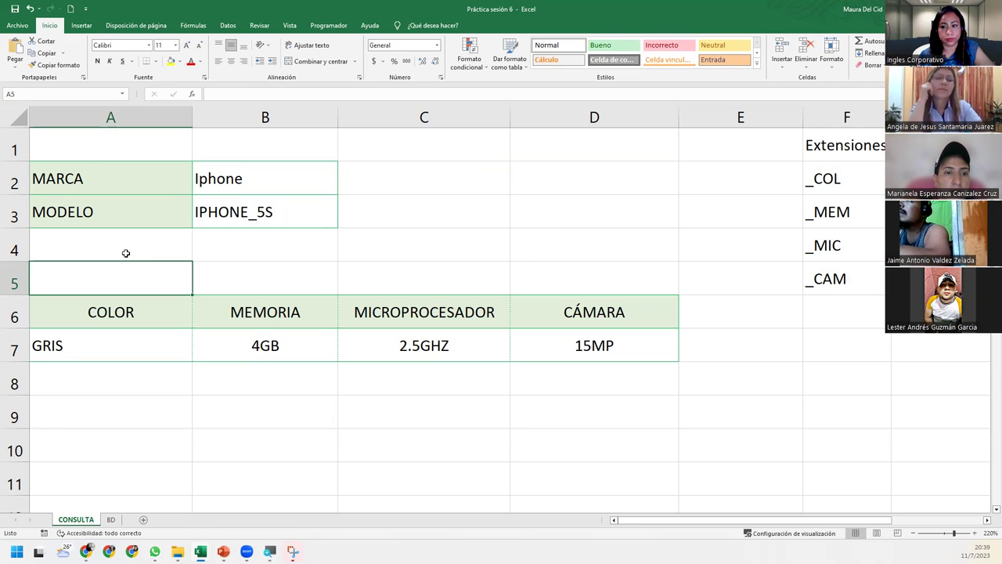
click(454, 204)
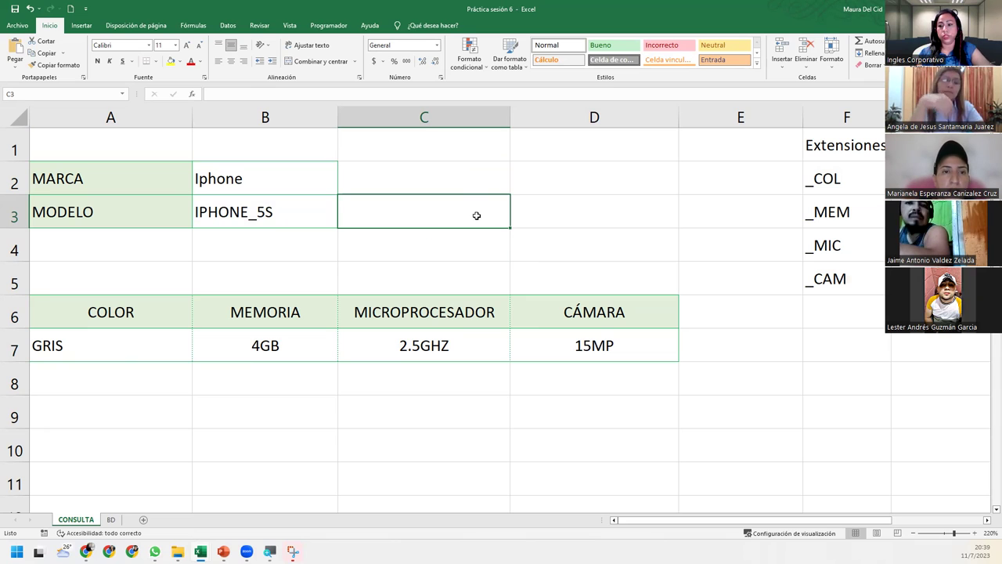
text(=)
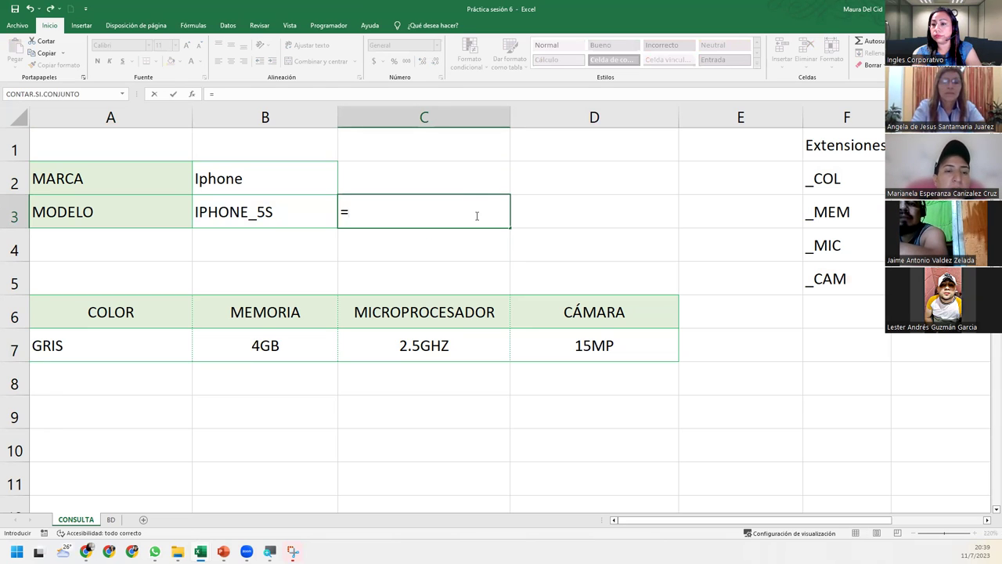
key(Escape)
key(Return)
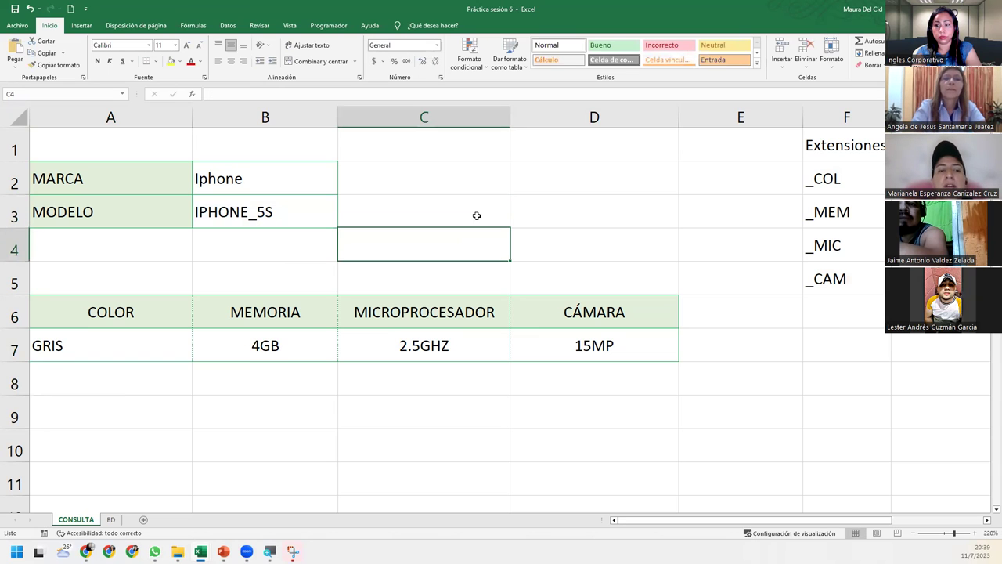
click(475, 214)
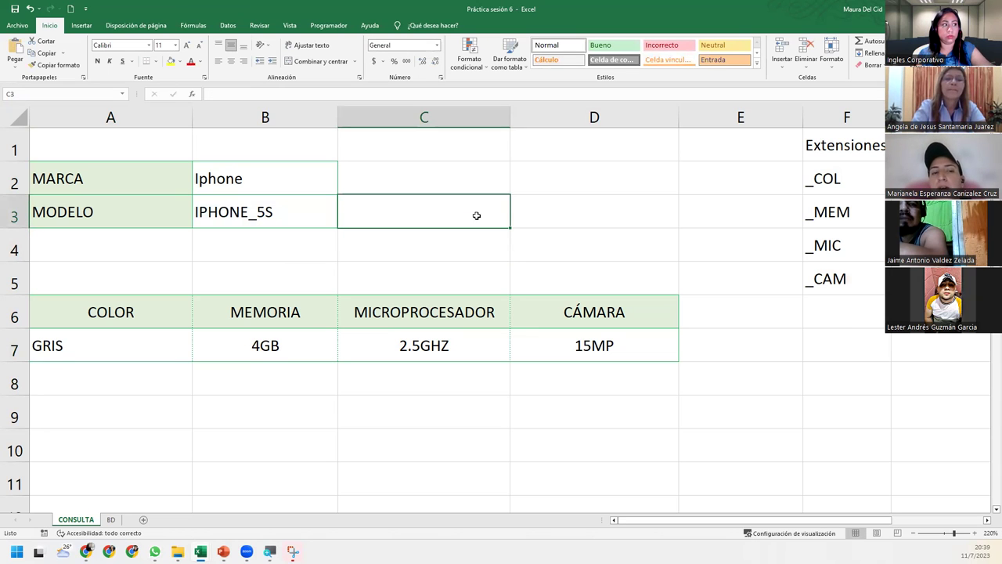
Switch the B3 model to IPHONE_3S, turning row 7 into #¡REF! errors
click(276, 216)
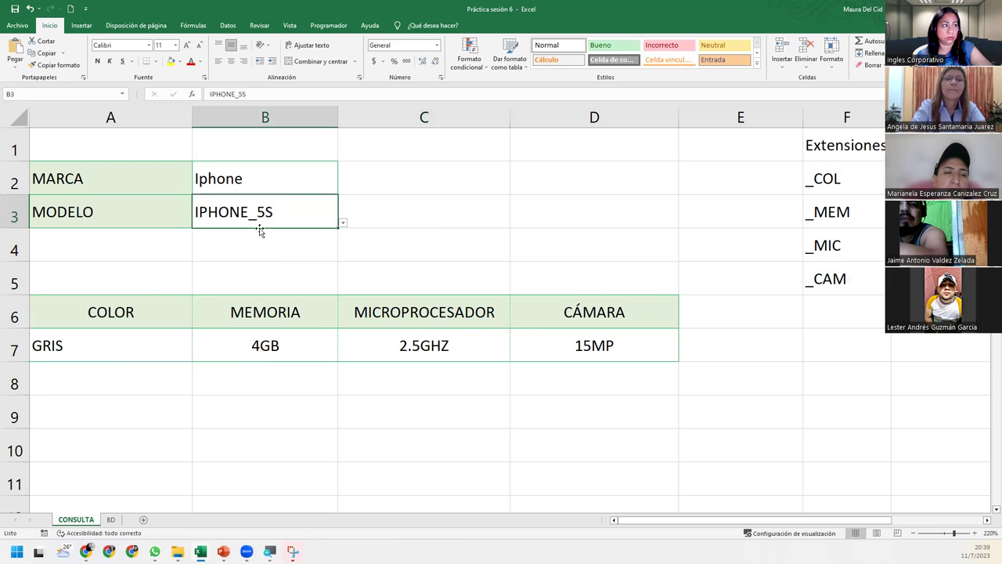
click(343, 225)
click(224, 269)
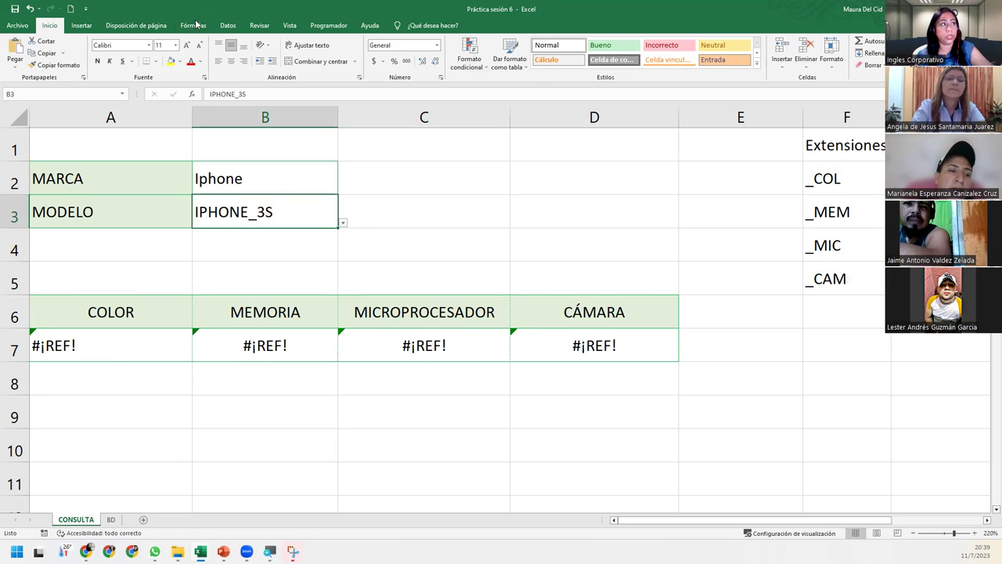
click(192, 25)
click(383, 69)
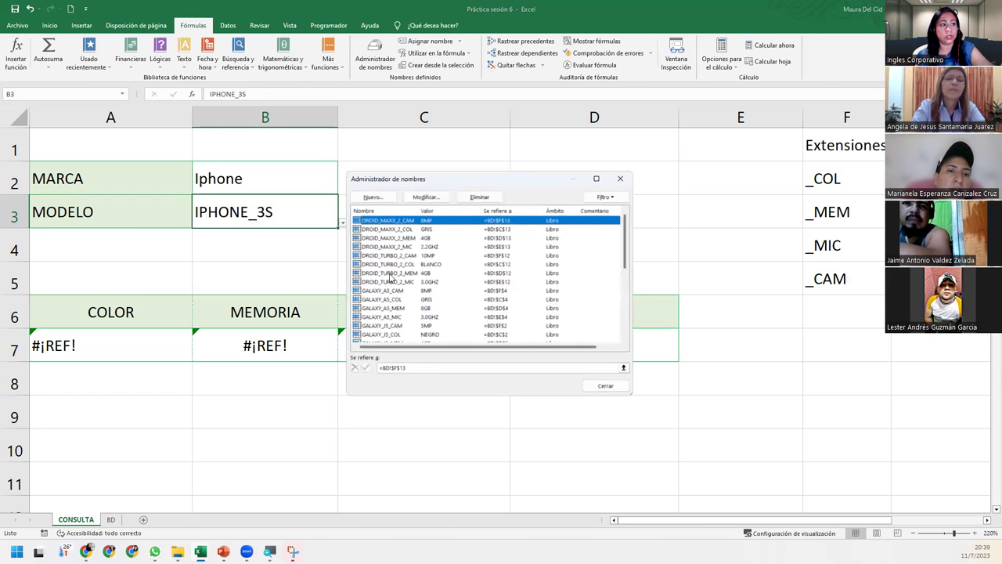
scroll(393, 301, down, 5)
click(391, 274)
click(390, 291)
click(390, 310)
click(394, 317)
click(397, 309)
click(398, 300)
click(399, 292)
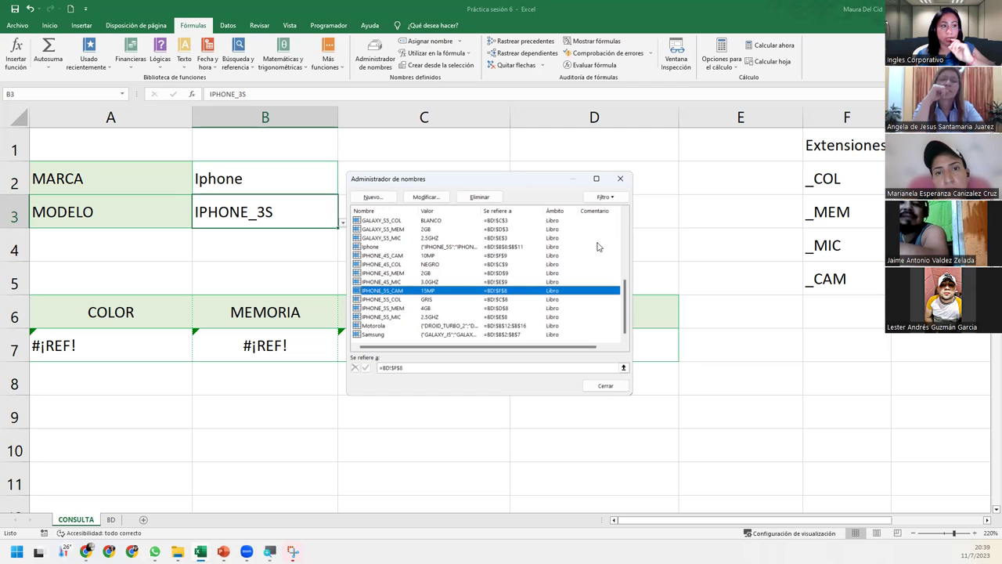
click(621, 178)
click(114, 345)
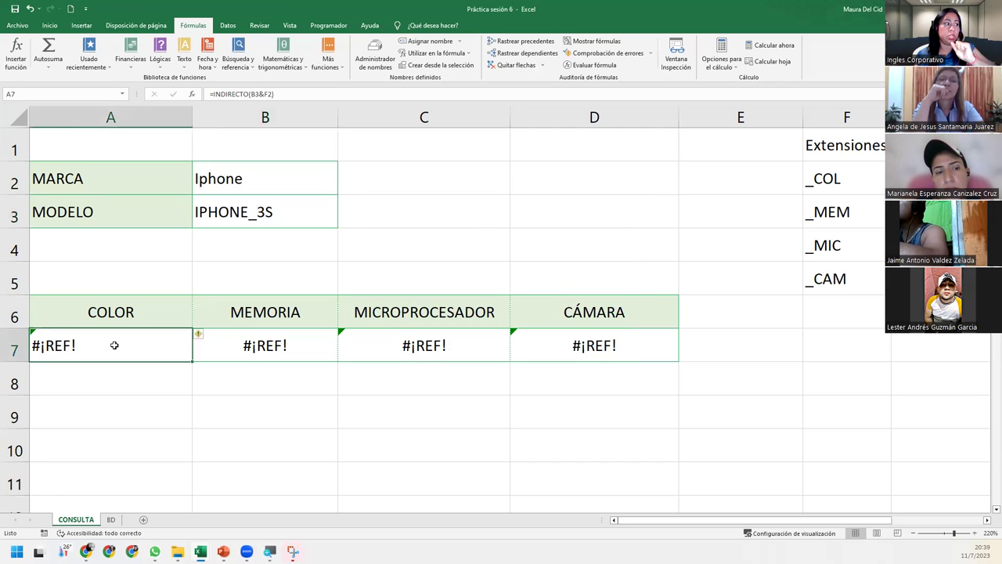
Wrap A7 as =SI.ERROR(INDIRECTO(B3&F2);"Dato no encontrado") and open B3's model list
double_click(37, 345)
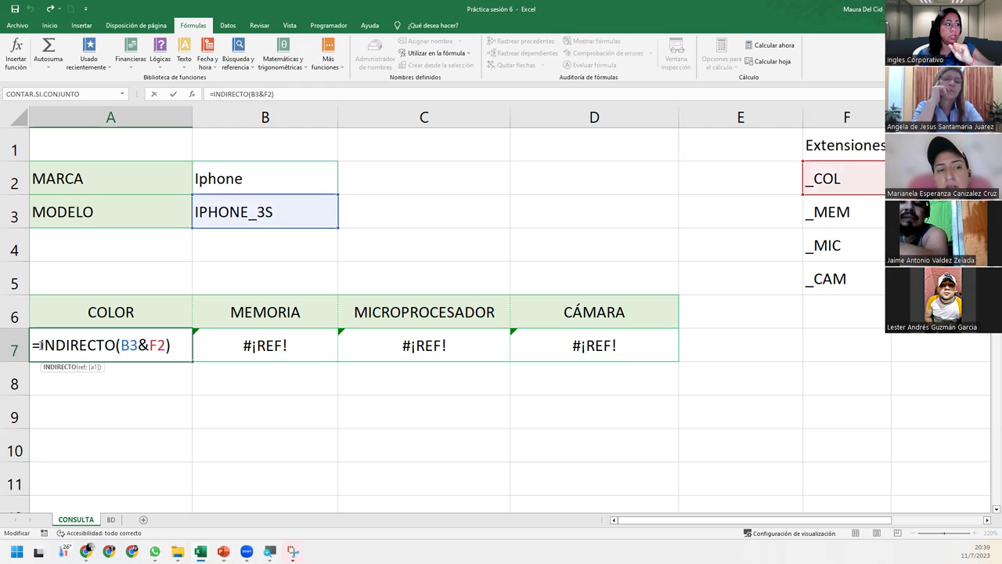
text(si)
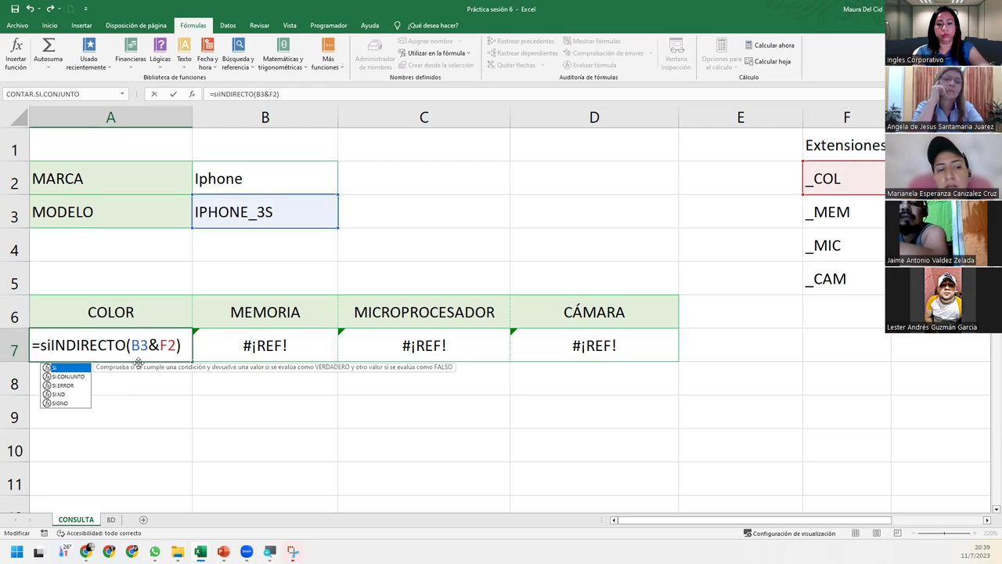
text(.err)
key(Tab)
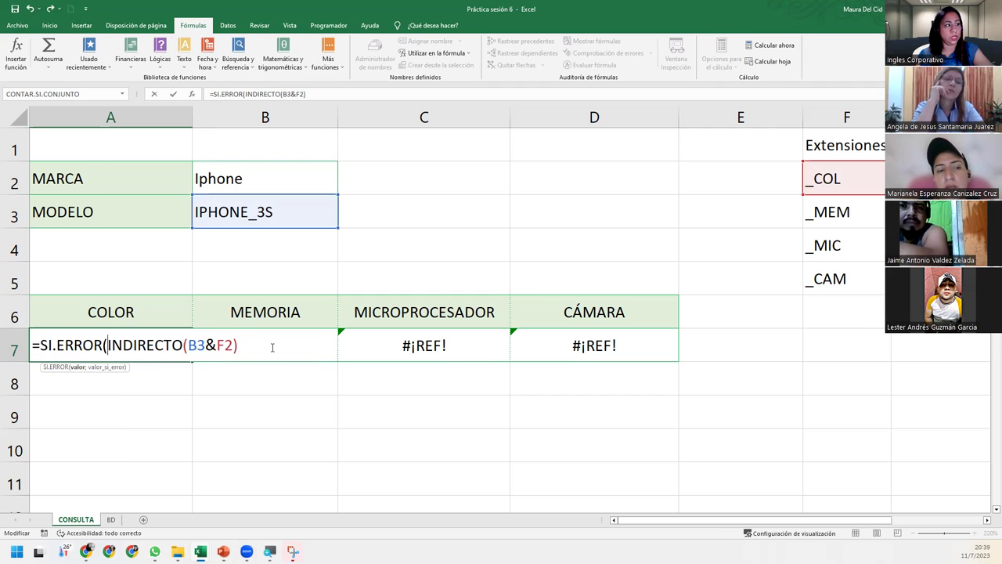
text(;)
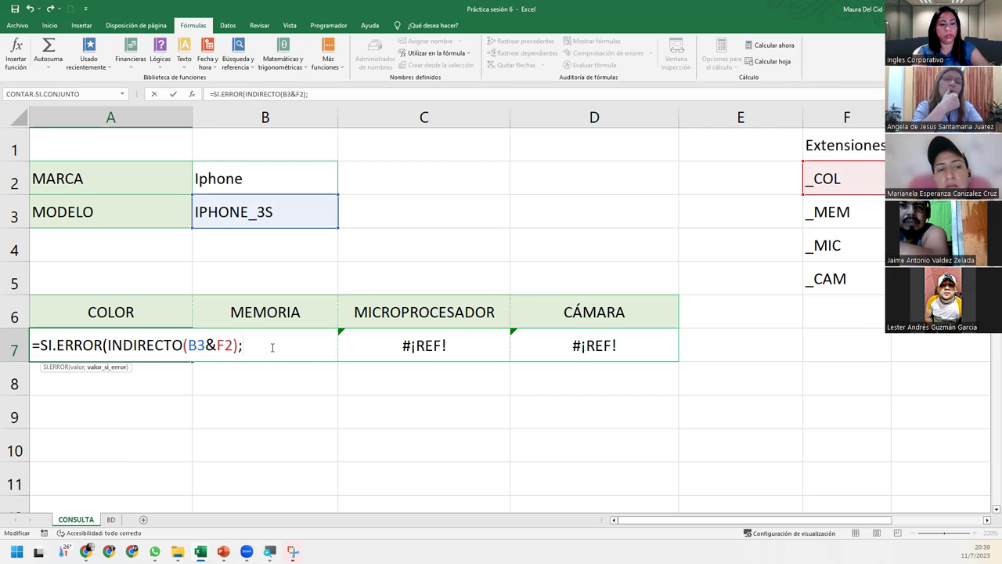
text("Dato no encontrado"))
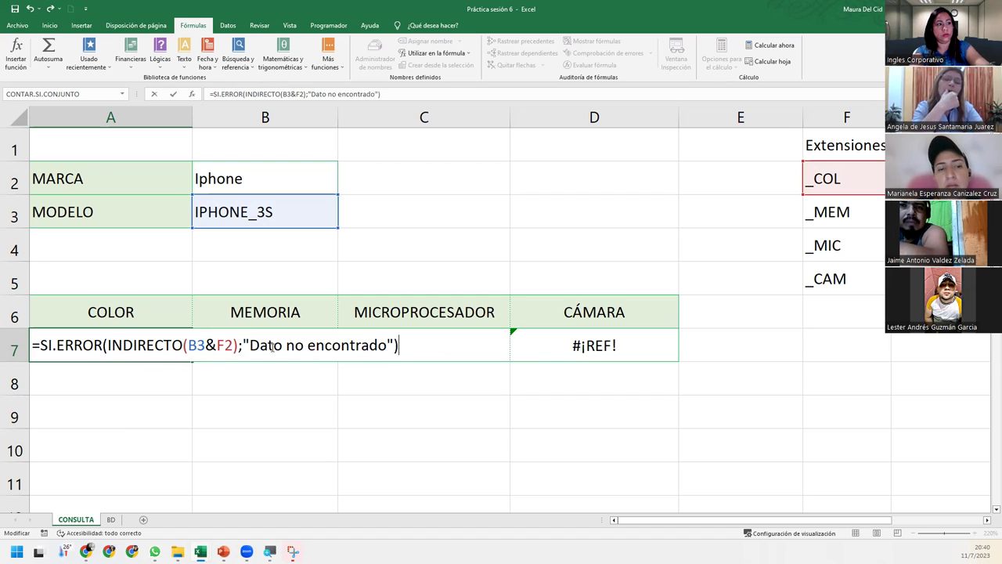
key(Return)
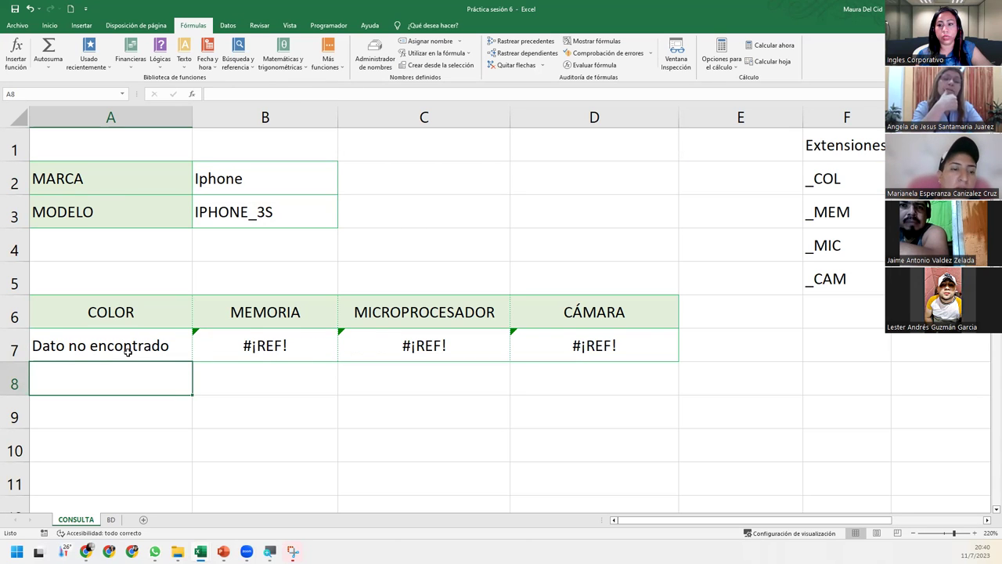
click(264, 220)
click(342, 225)
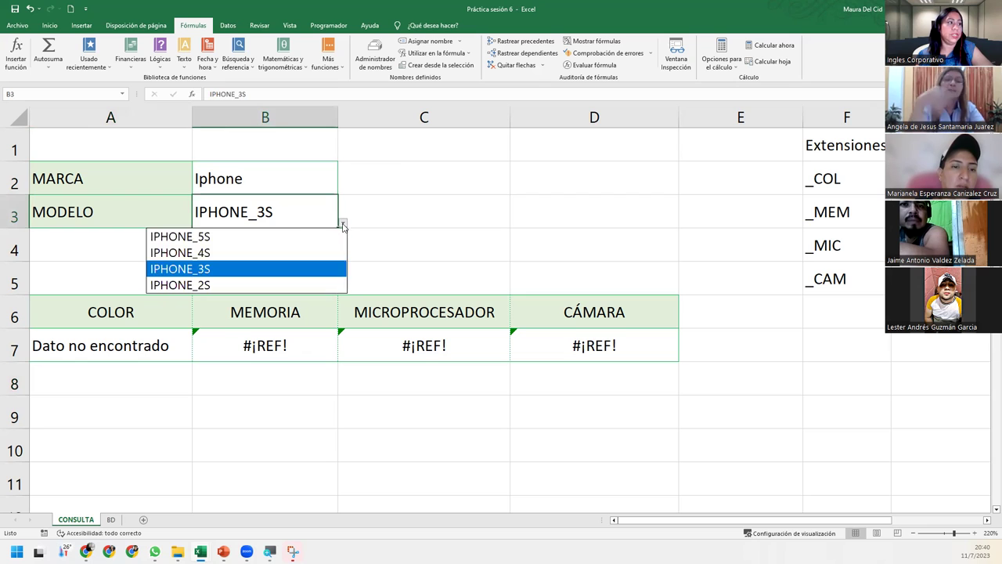
Pick IPHONE_4S, then IPHONE_2S, as the model in B3
click(214, 251)
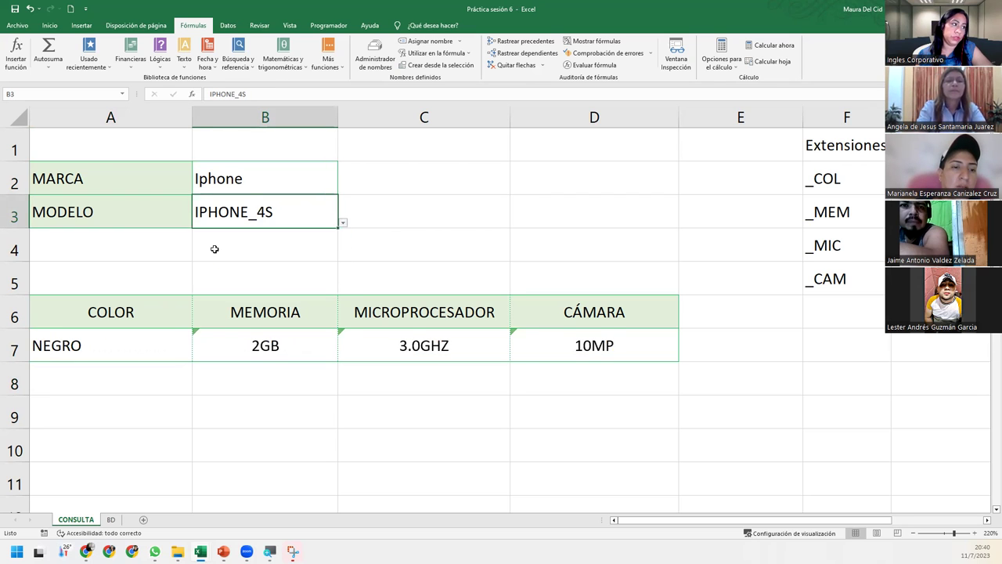
click(346, 224)
click(333, 221)
click(342, 223)
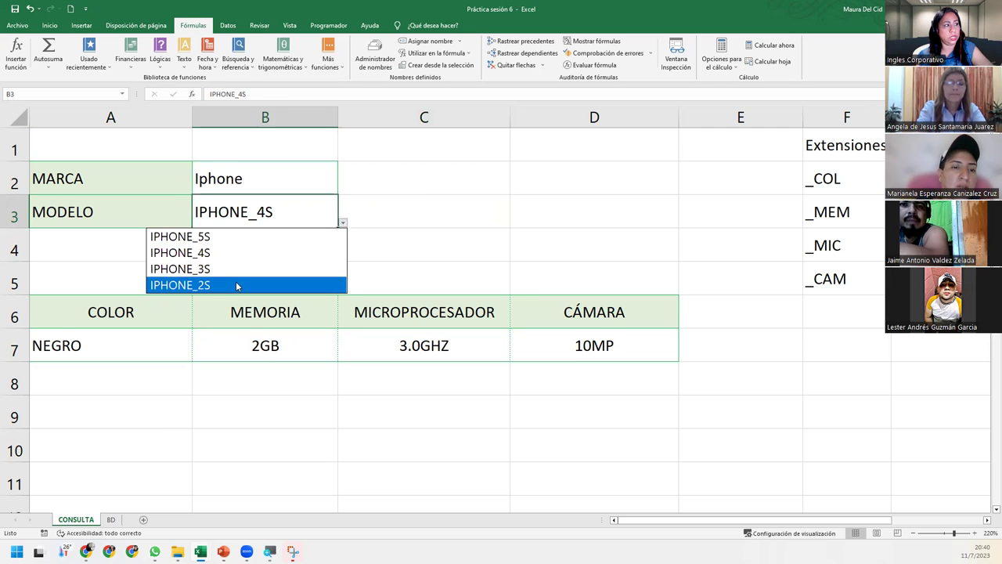
click(236, 284)
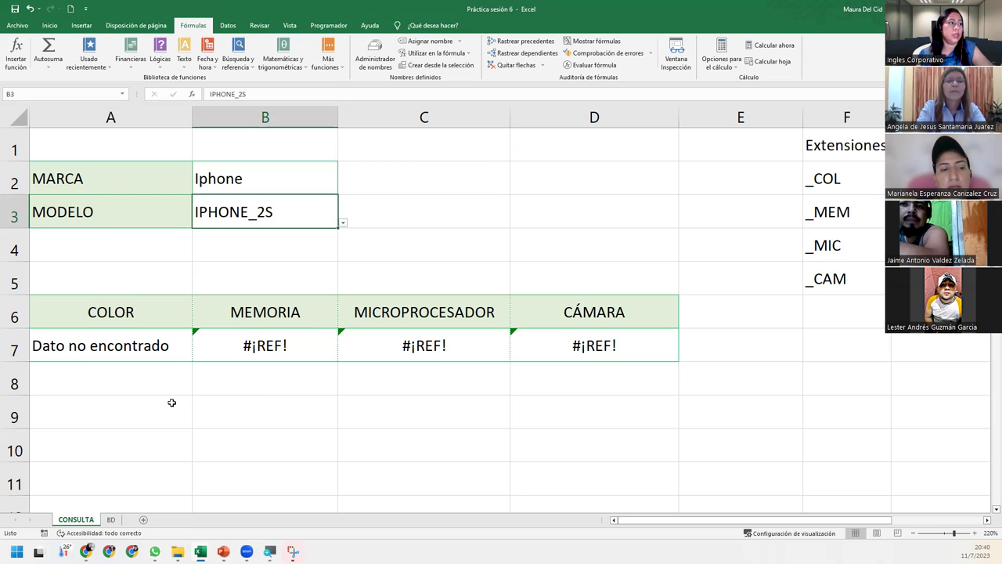
Review A7's SI.ERROR formula and its "Dato no encontrado" fallback, then recommit it
click(153, 354)
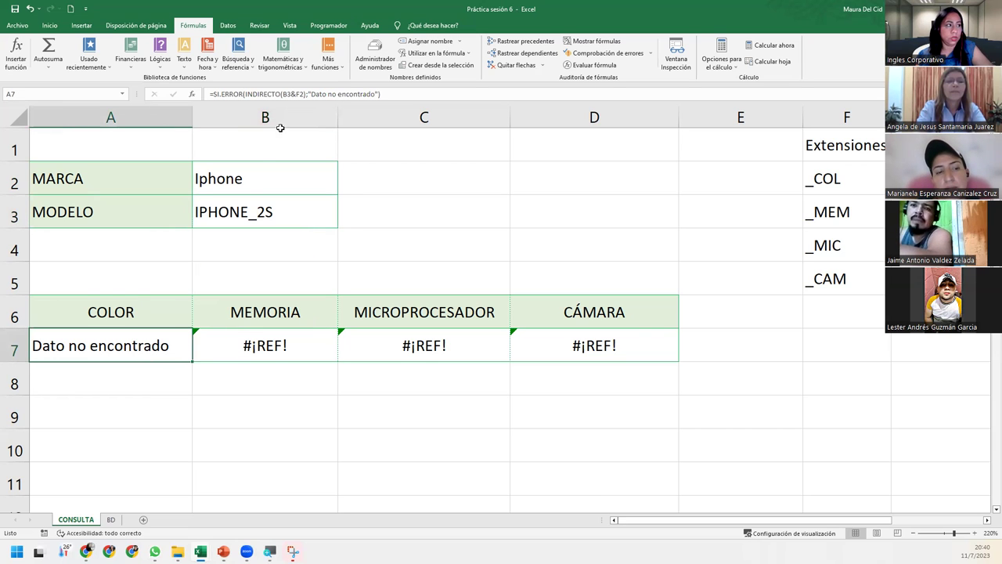
click(265, 169)
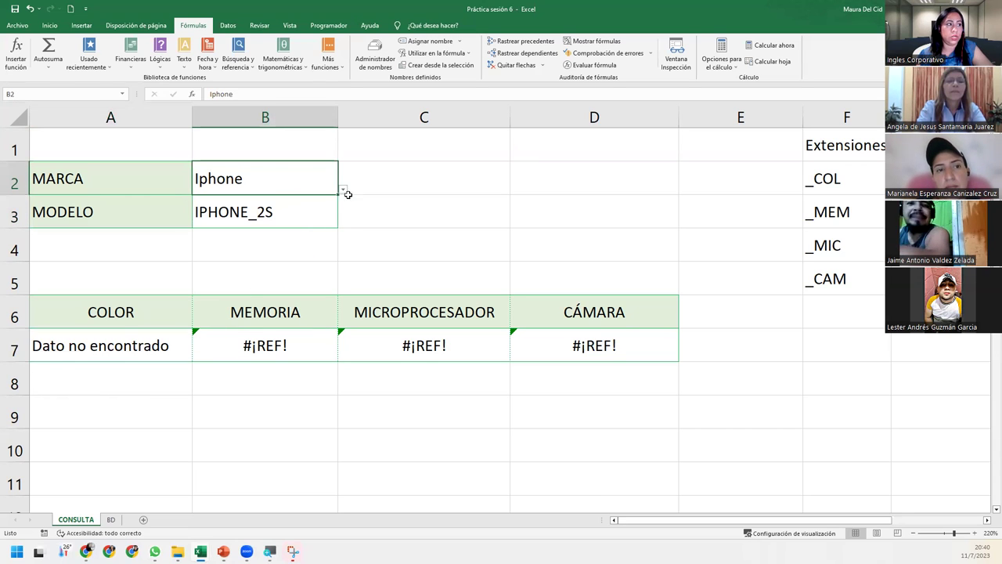
double_click(139, 353)
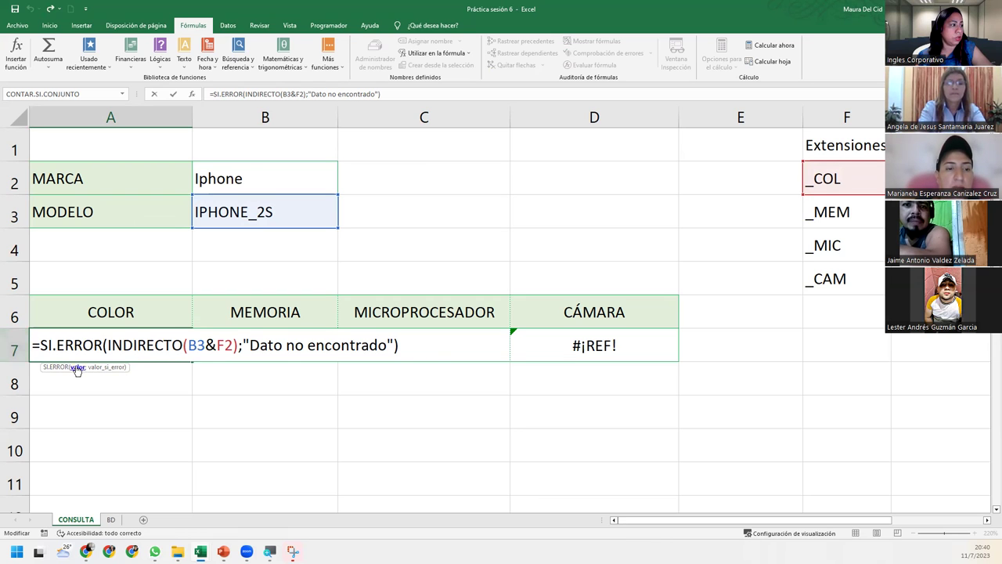
click(78, 367)
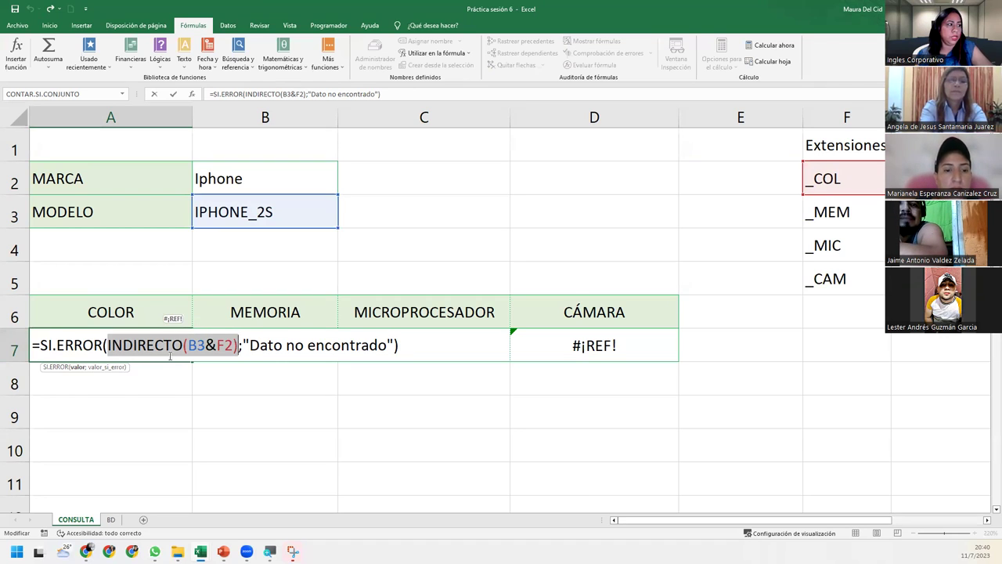
click(94, 368)
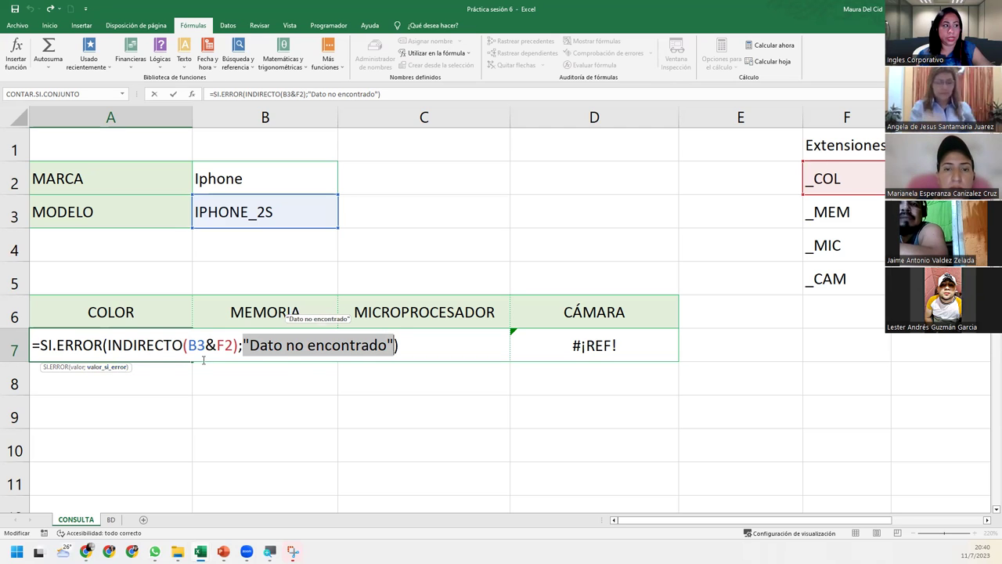
click(411, 348)
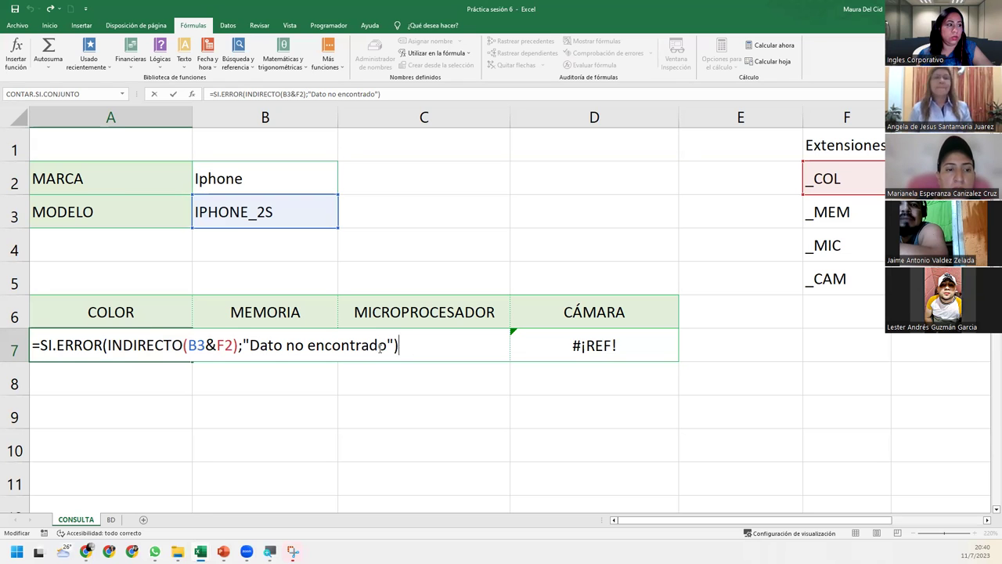
drag(386, 346, 251, 350)
click(396, 345)
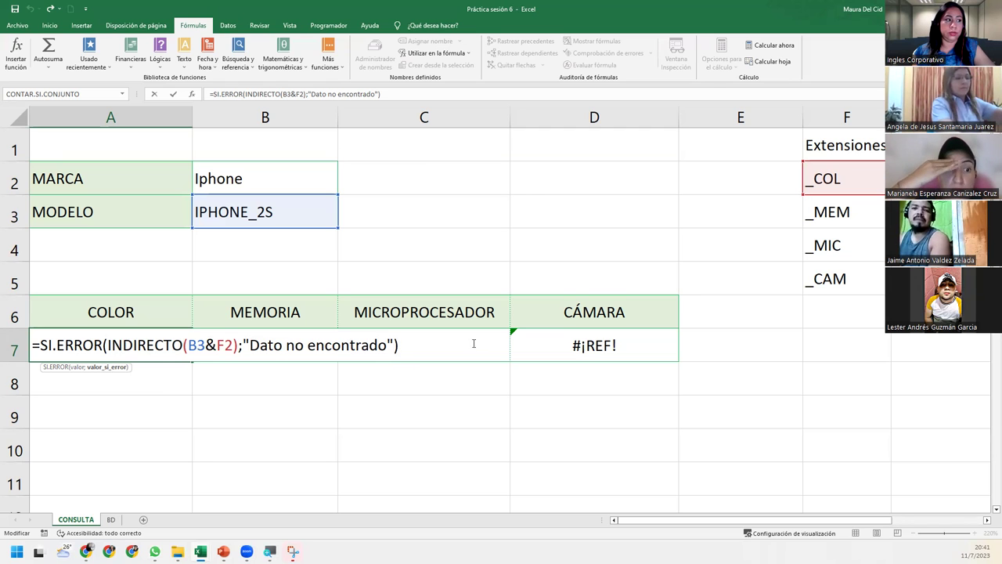
click(430, 347)
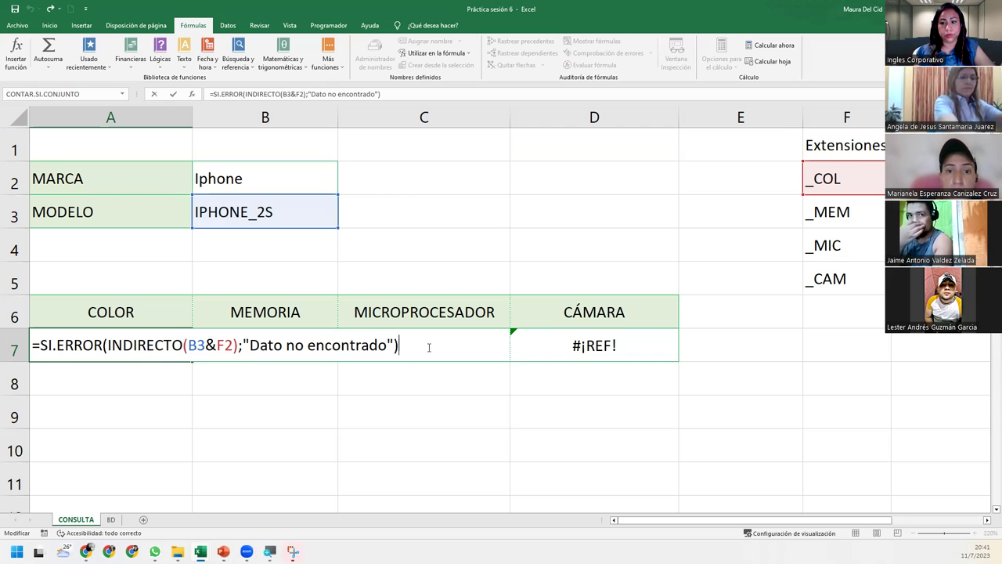
key(Return)
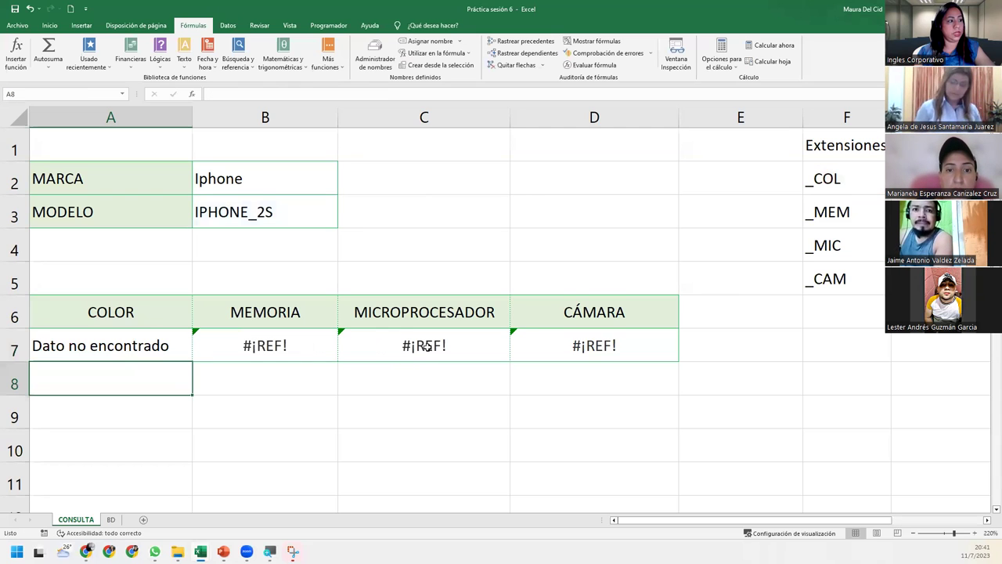
Wrap B7's MEMORIA lookup in SI.ERROR with the "Dato no encontrado" fallback
click(252, 347)
double_click(253, 347)
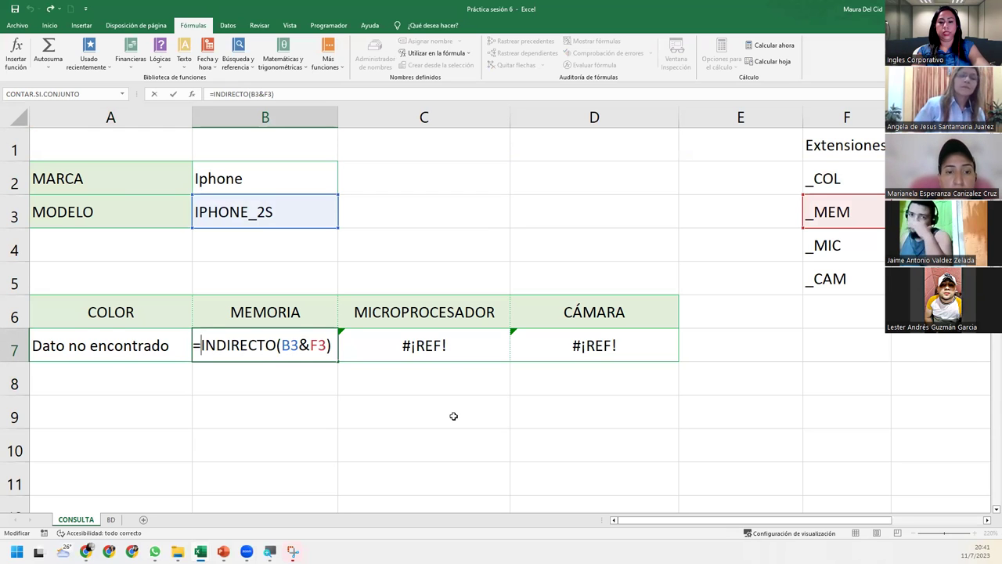
text(si.err)
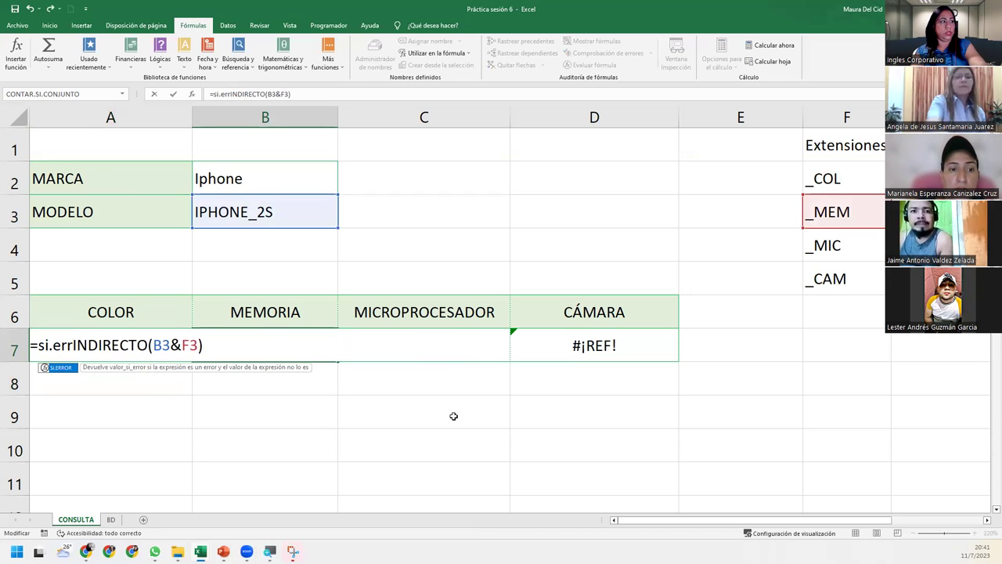
key(Tab)
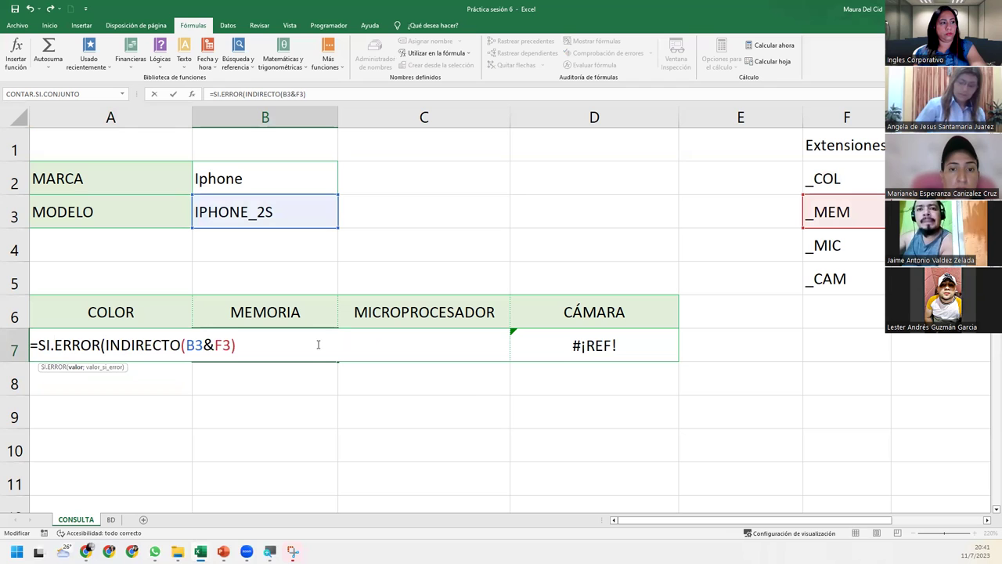
text(;)
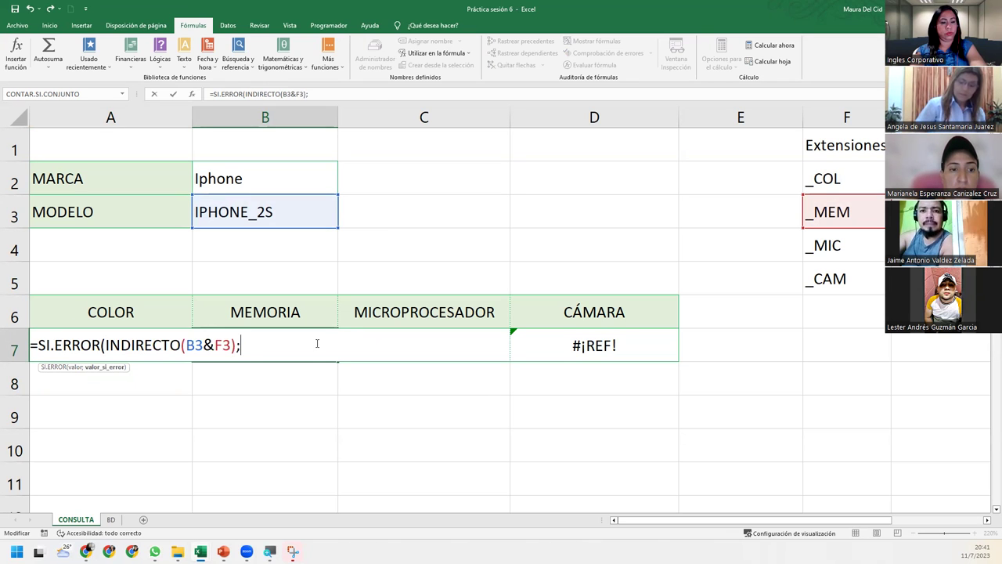
text("Dato no encontrado"))
key(Return)
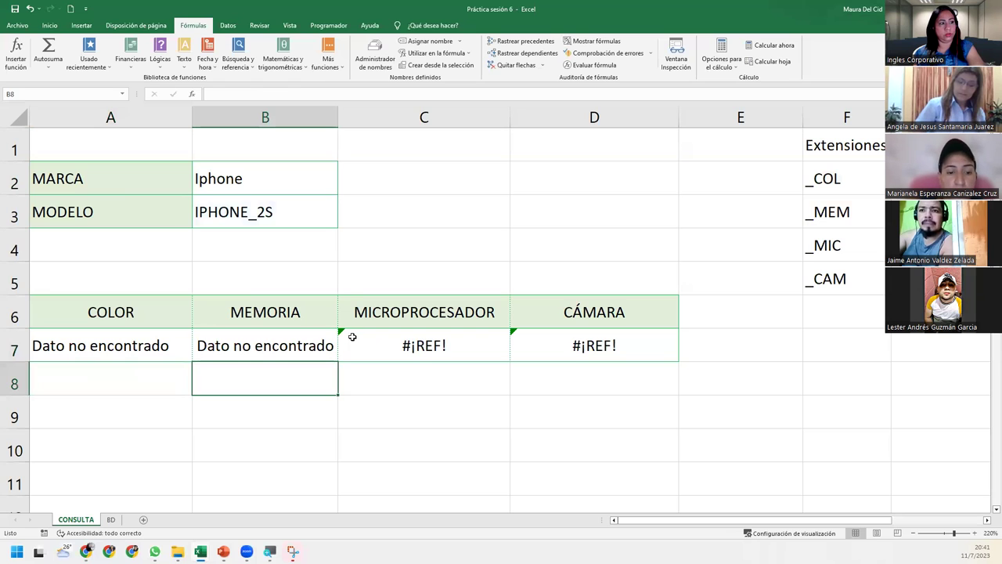
Wrap C7's MICROPROCESADOR lookup in SI.ERROR with the "Dato no encontrado" fallback
double_click(352, 337)
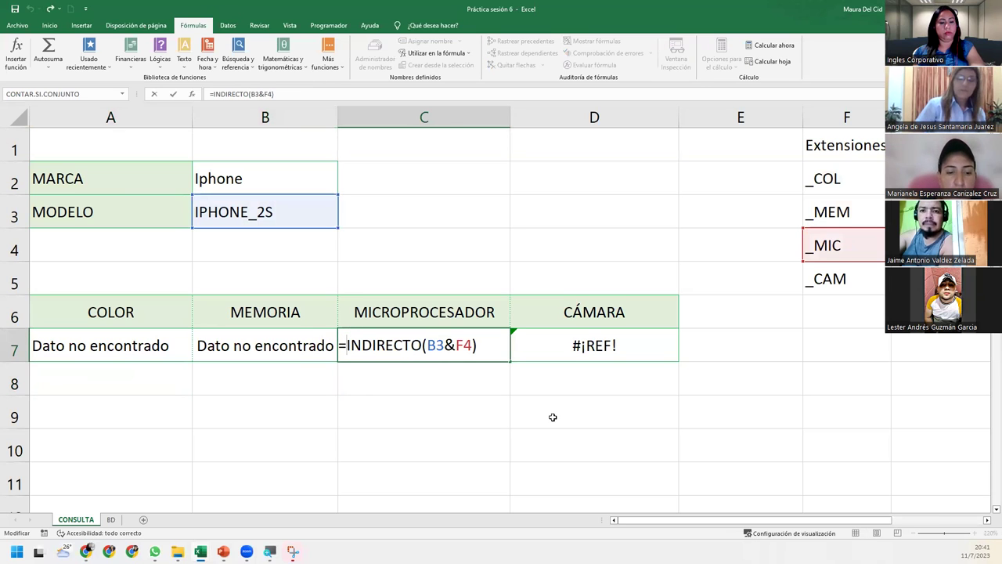
text(si.er)
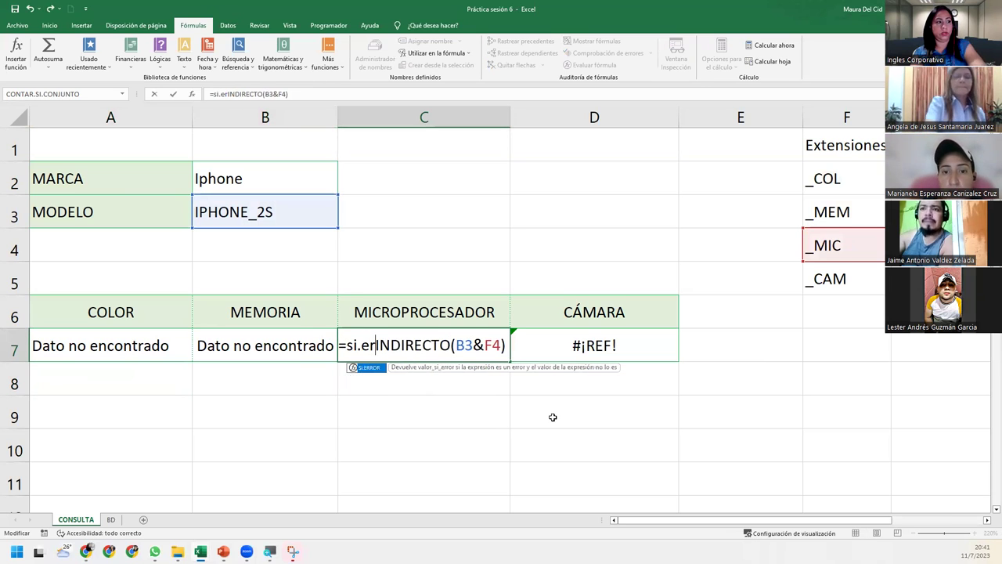
key(Tab)
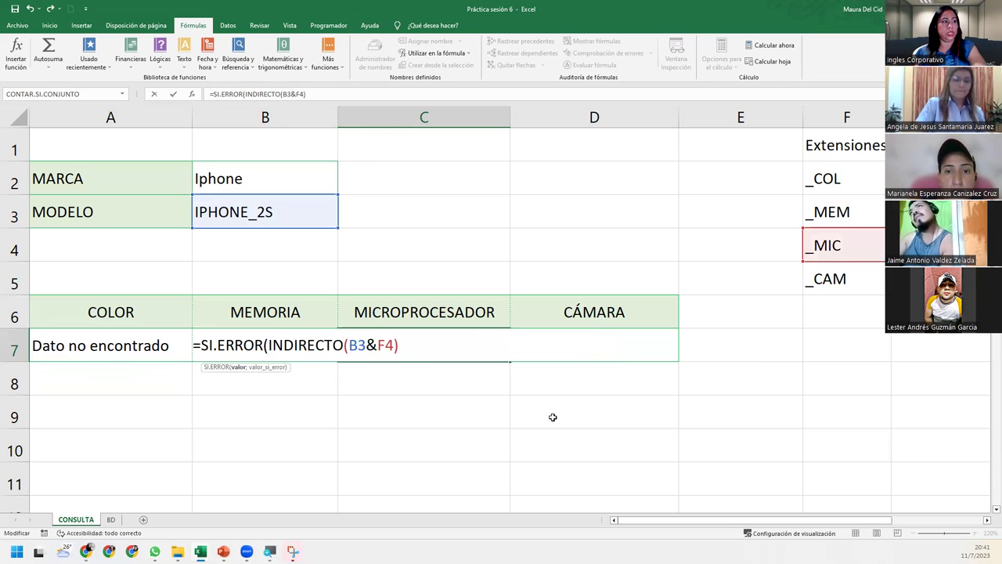
text(;"Dato no encontrado")
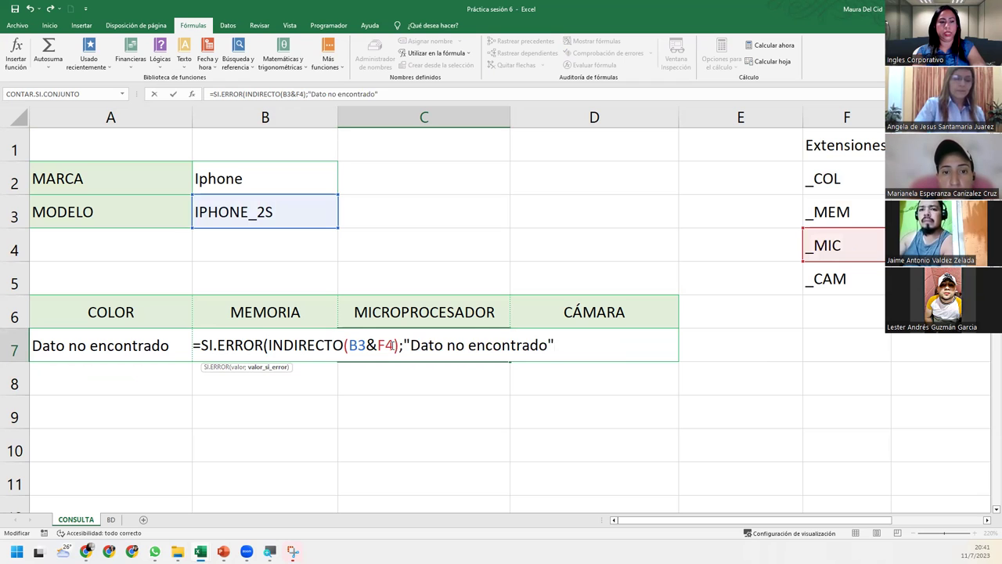
text())
key(Return)
Wrap D7's CÁMARA lookup in SI.ERROR with the "Dato no encontrado" fallback
double_click(539, 349)
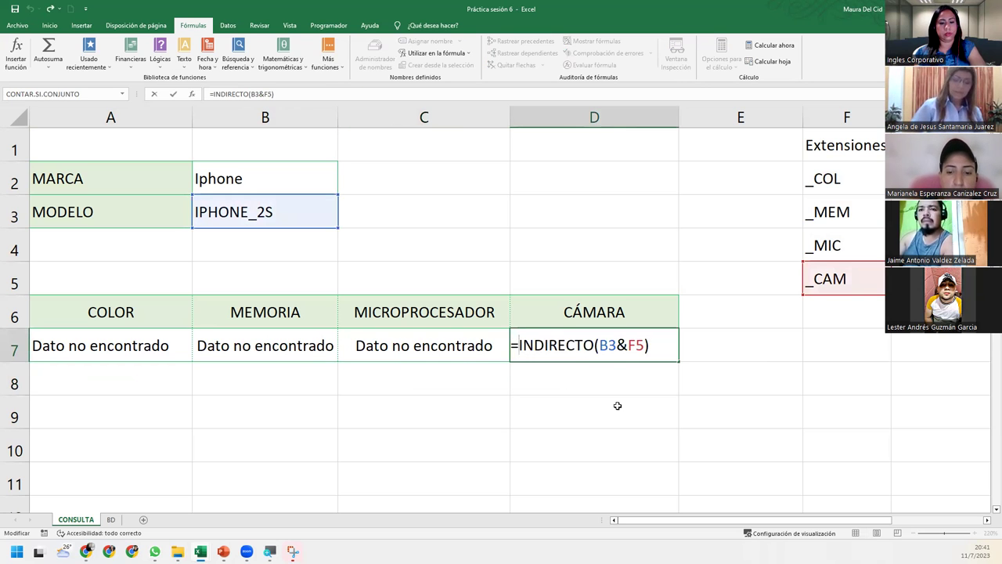
text(si.e)
key(Tab)
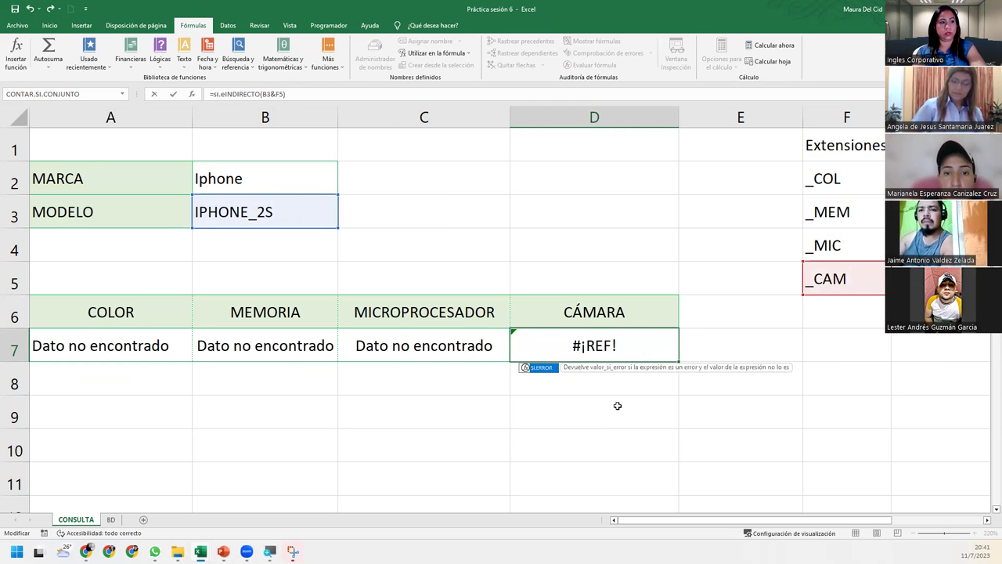
click(604, 350)
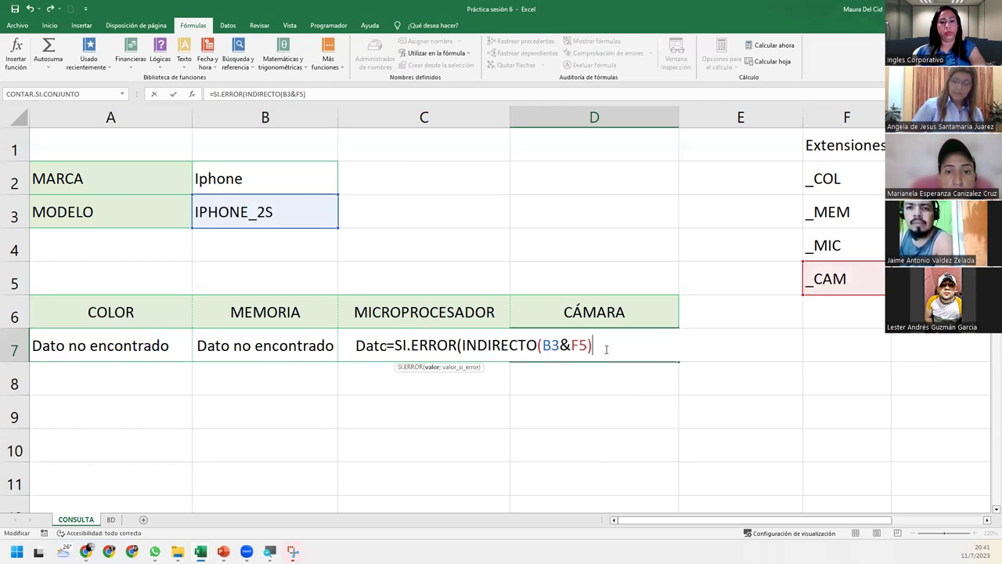
text(;"Dato no encontrado")
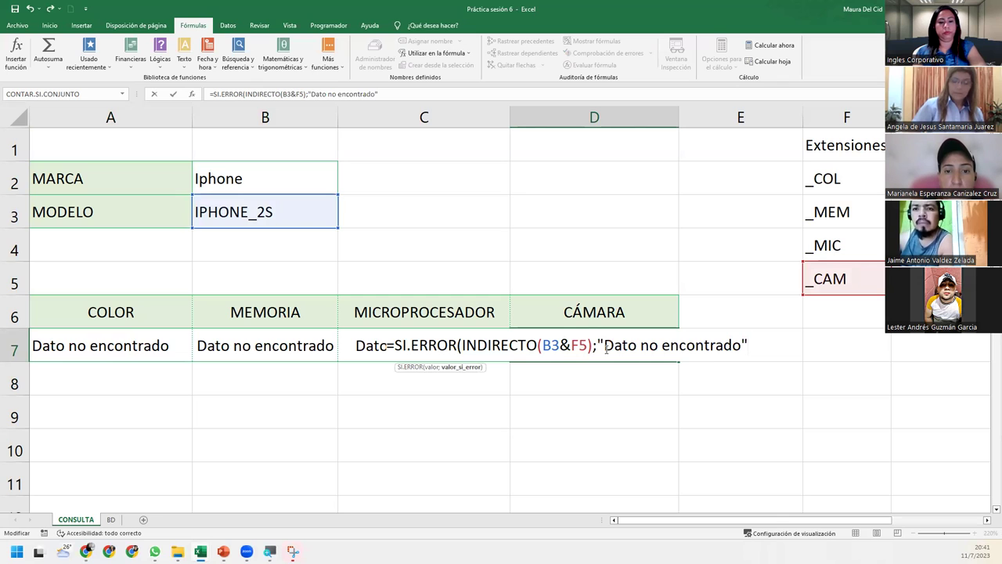
text())
key(Return)
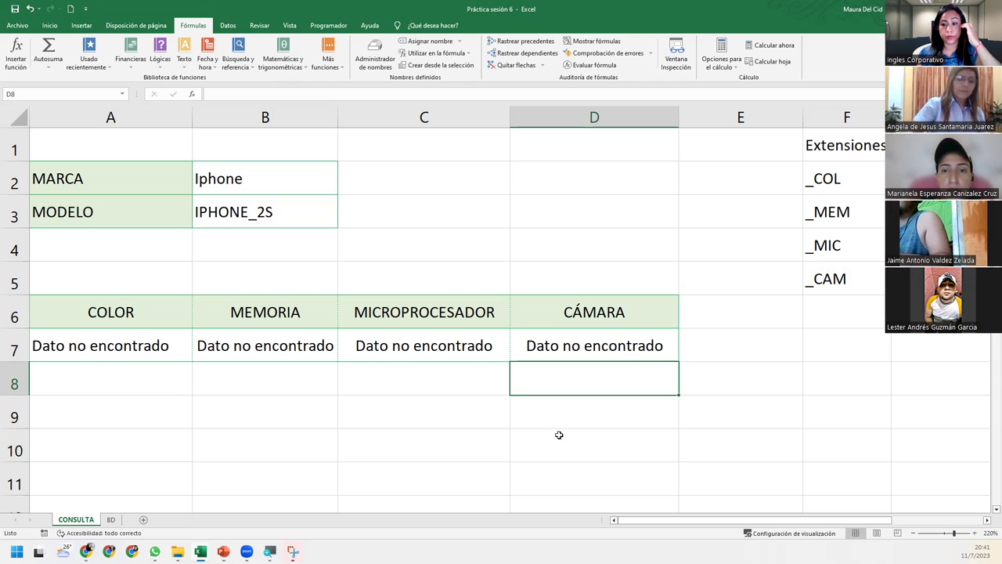
Choose brand Motorola in B2 and model DROID_MAXX_2 in B3
click(304, 180)
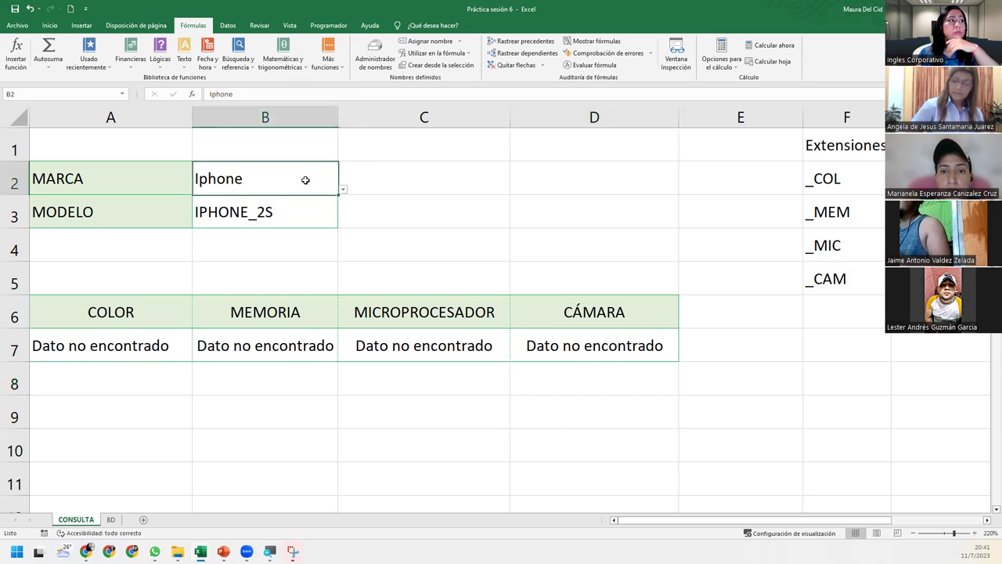
click(342, 188)
click(203, 239)
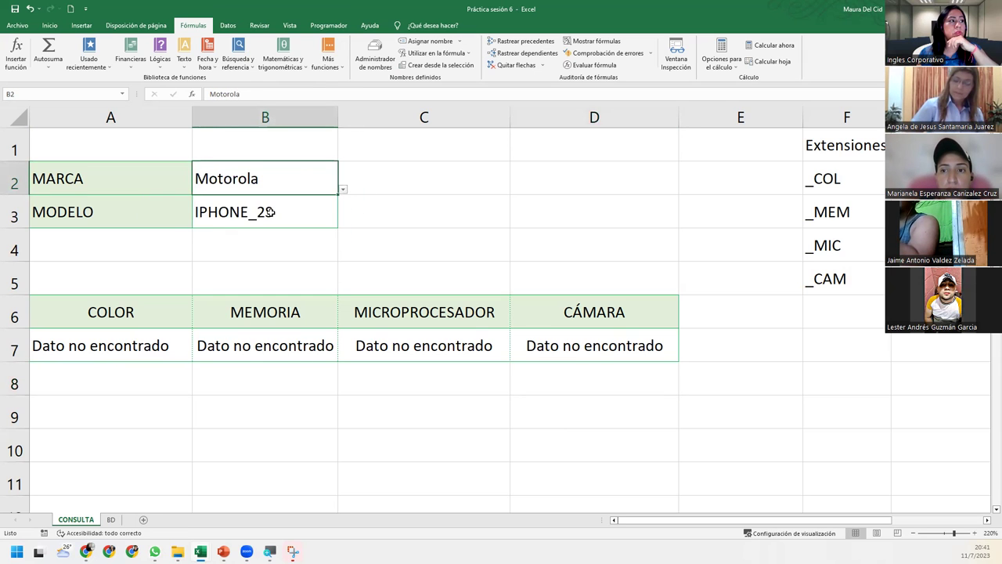
click(320, 223)
click(343, 225)
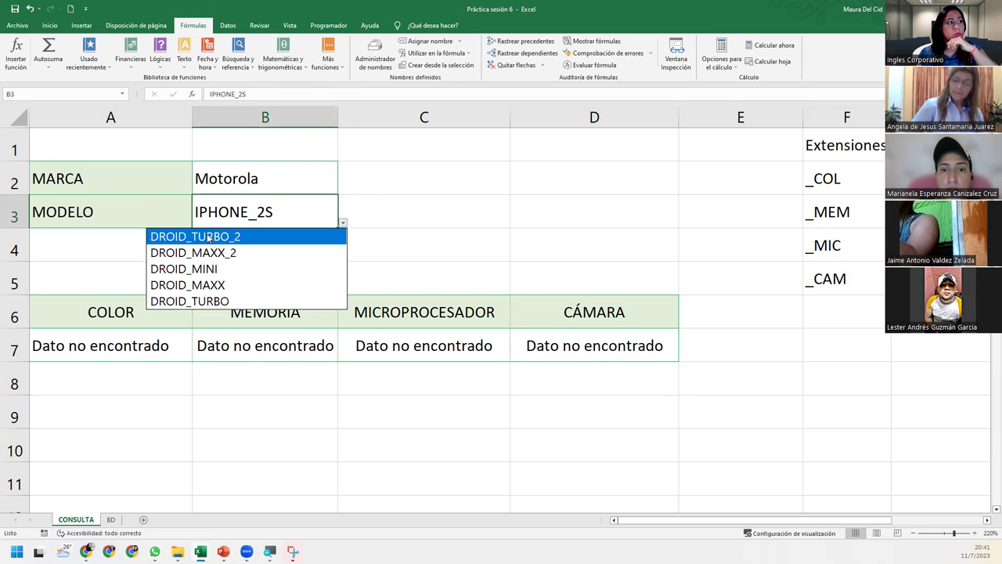
click(191, 253)
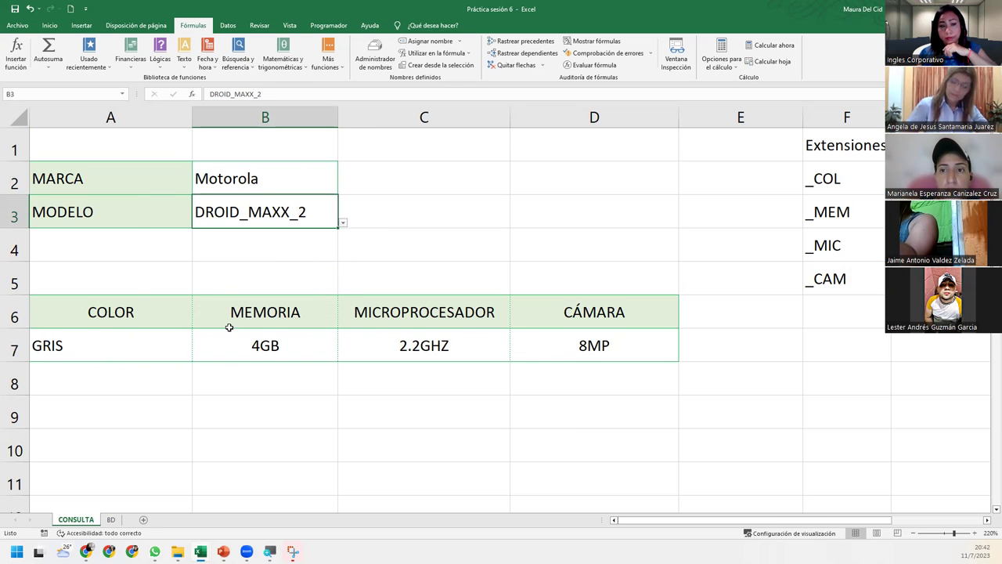
Change the B3 model to DROID_TURBO
click(343, 230)
click(320, 218)
click(342, 224)
click(205, 301)
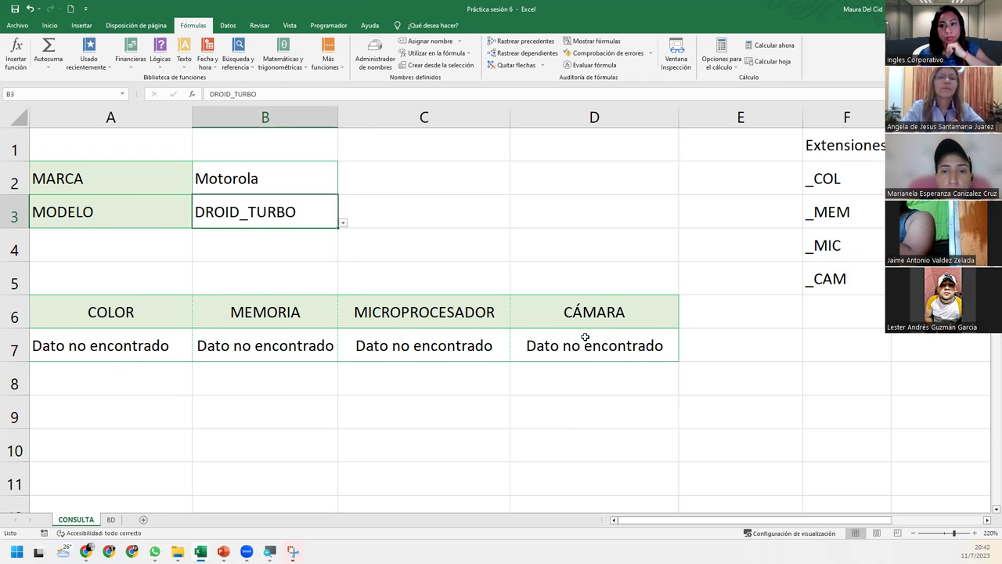
click(375, 53)
click(382, 325)
scroll(380, 329, down, 6)
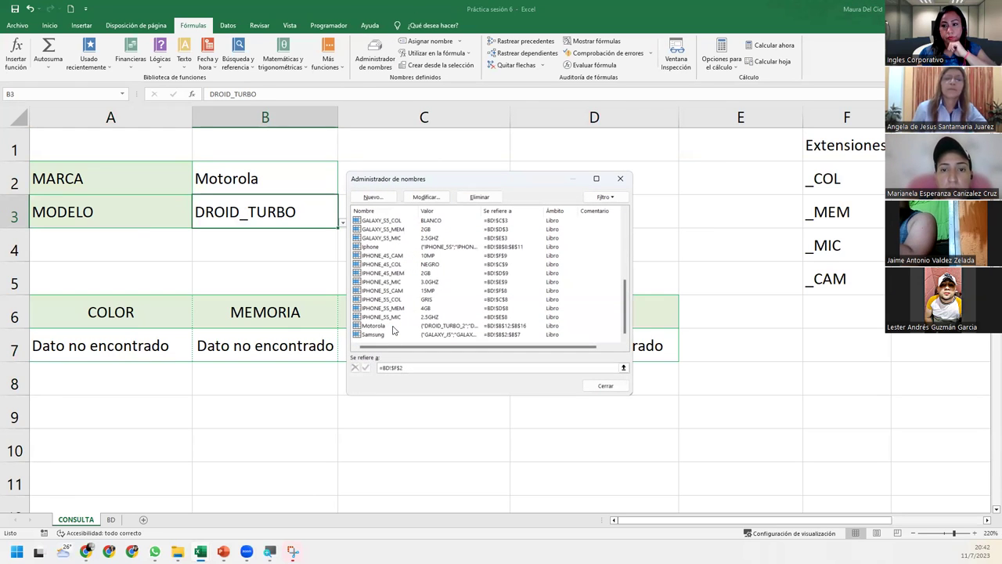
scroll(393, 330, up, 6)
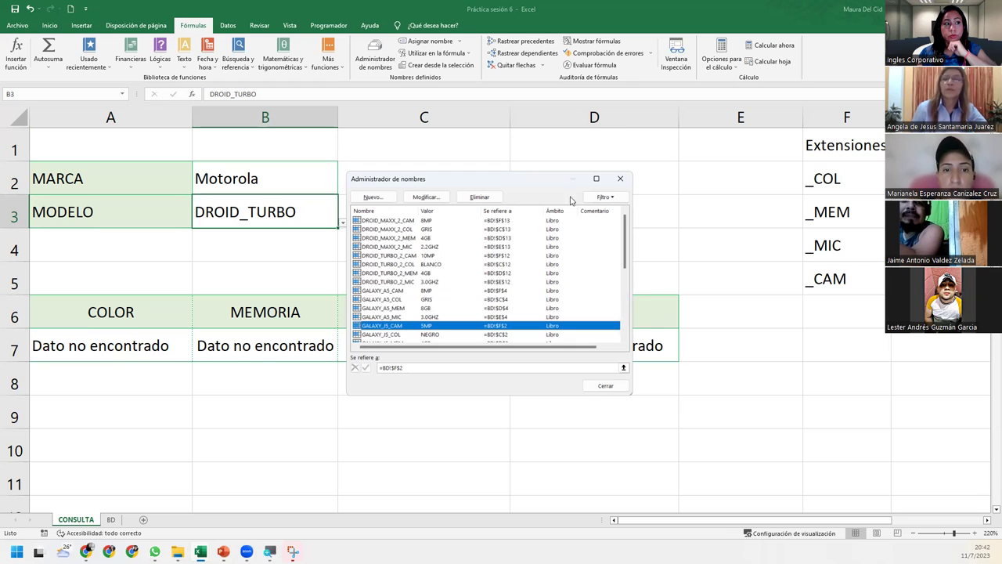
click(629, 183)
click(136, 347)
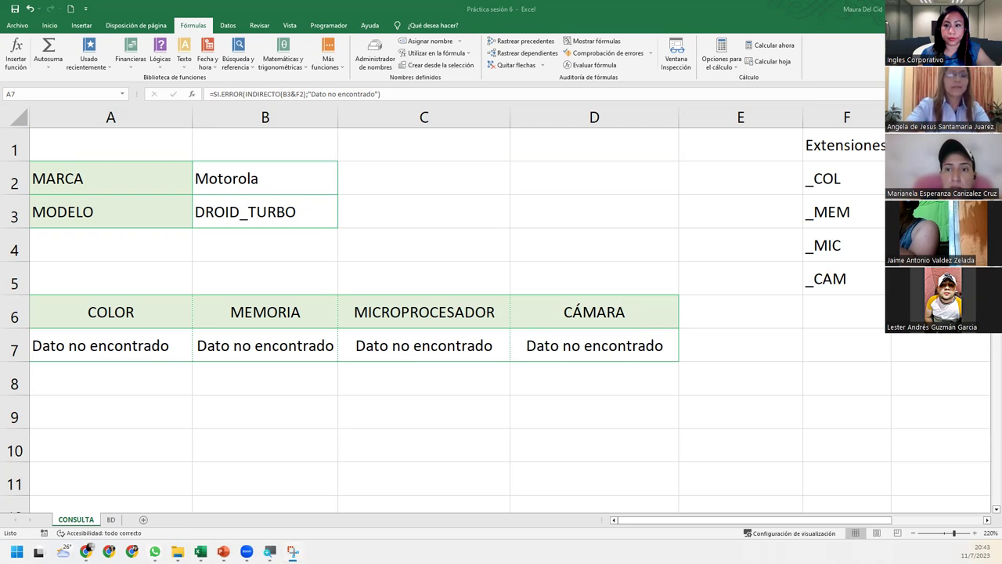
click(111, 345)
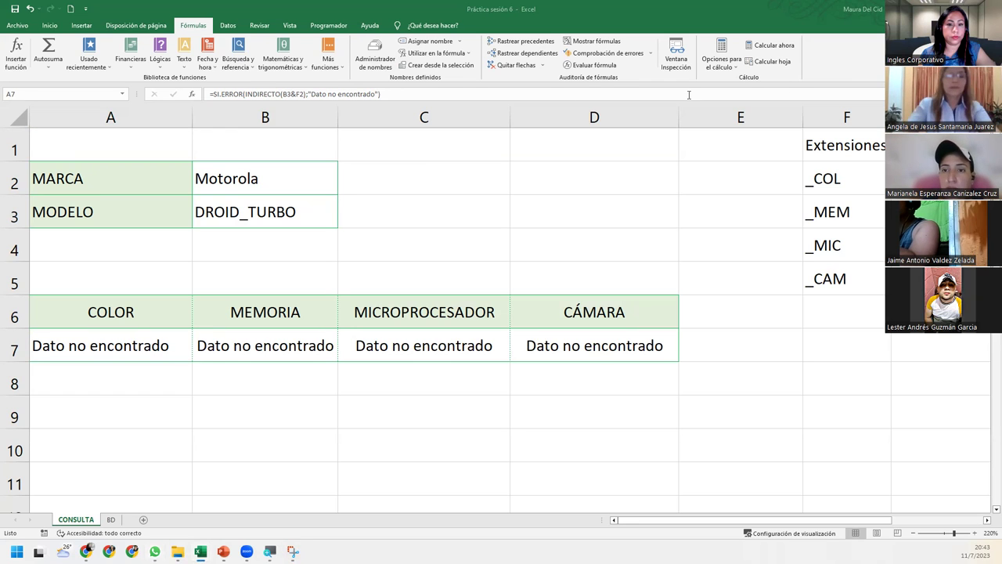
click(405, 209)
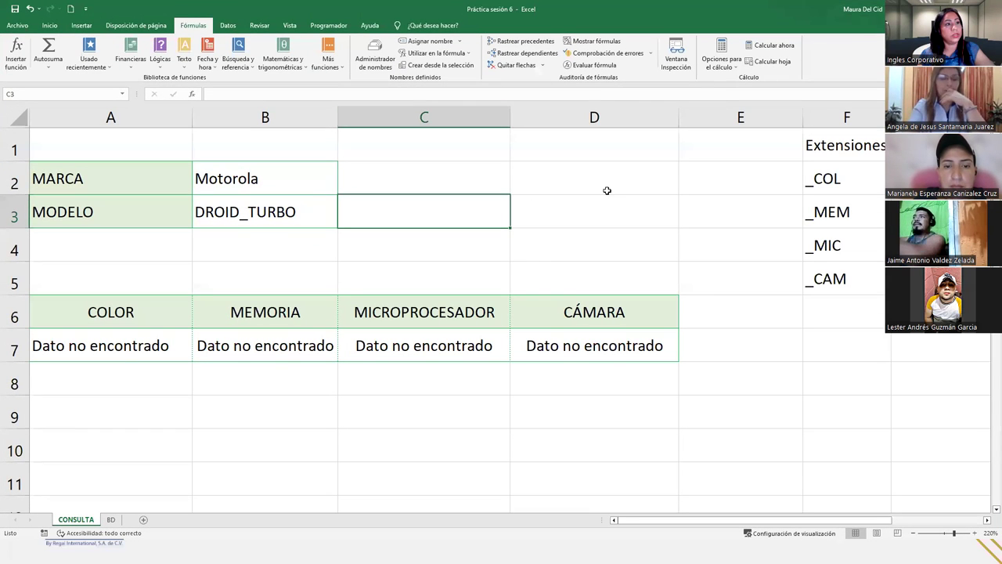
click(604, 190)
click(594, 201)
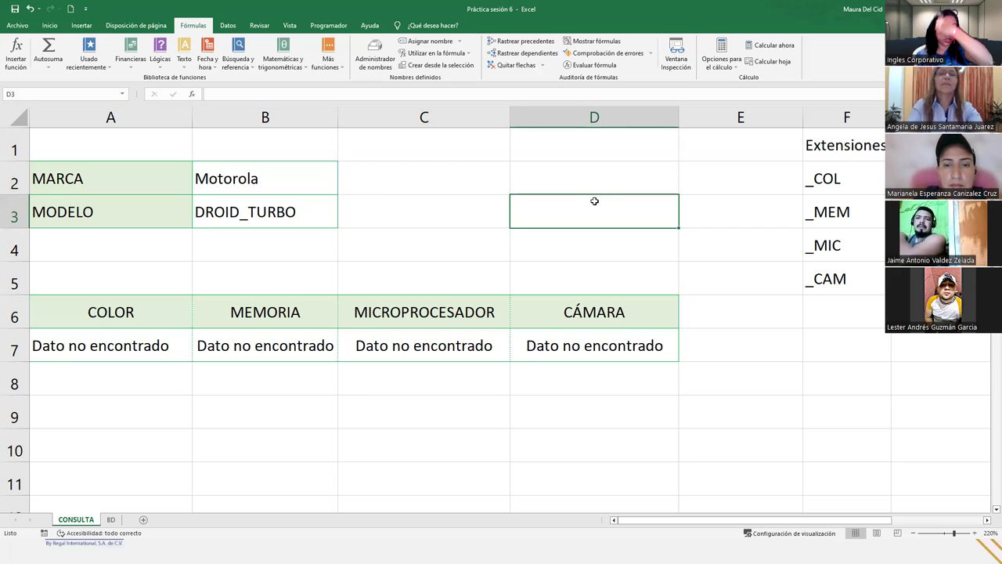
click(257, 220)
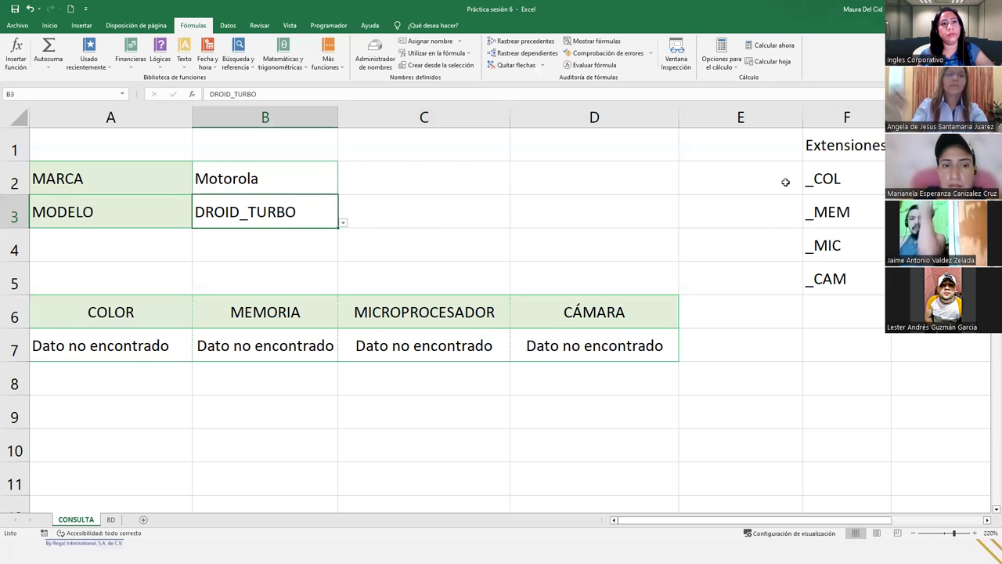
Narrow column E, select G2, and zoom out to 190% so column G sits beside Extensiones
click(819, 180)
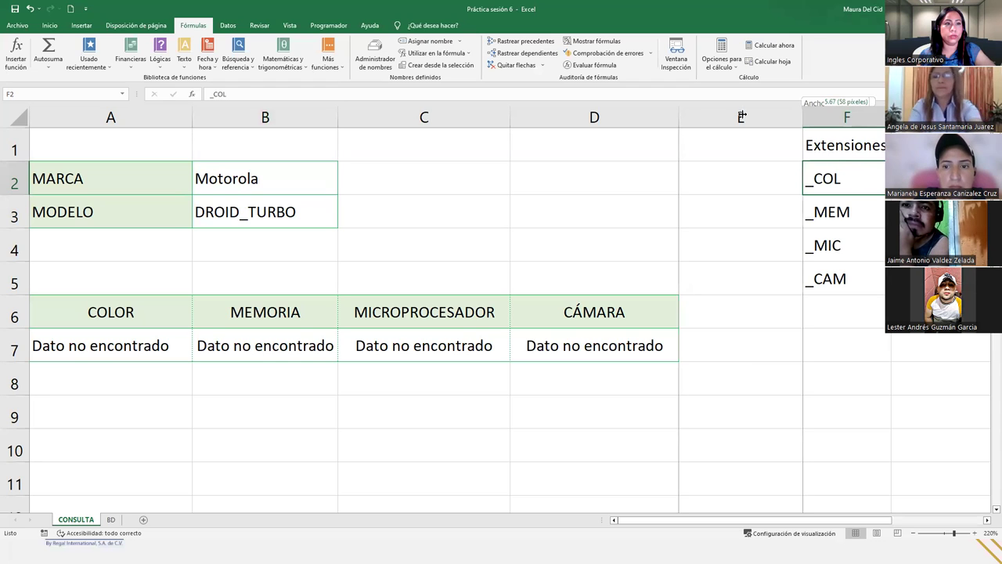
drag(803, 117, 744, 117)
click(871, 176)
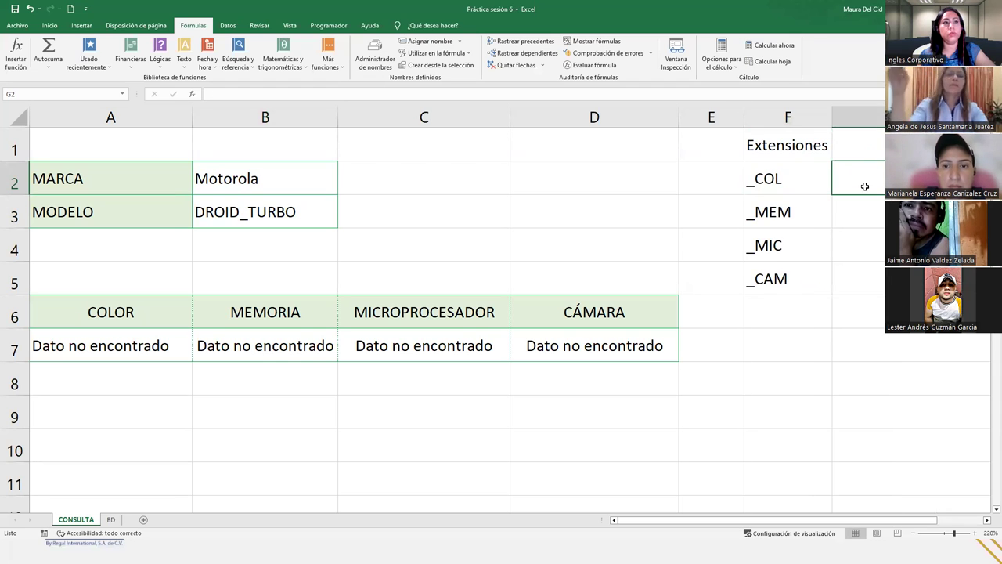
mouse_move(653, 522)
mouse_down()
mouse_move(663, 522)
mouse_move(637, 521)
mouse_move(685, 534)
mouse_move(650, 529)
mouse_up()
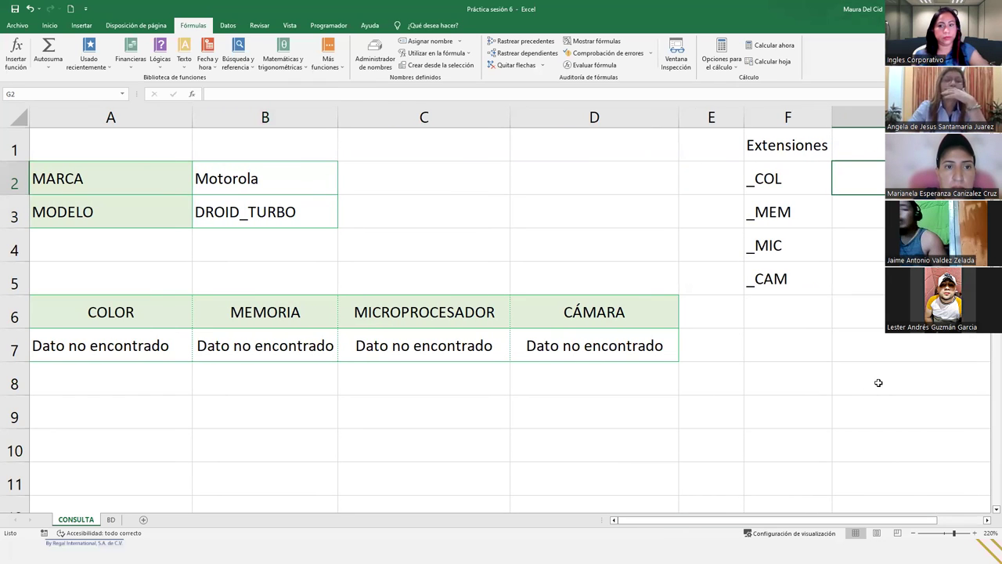
click(913, 533)
click(913, 532)
click(913, 532)
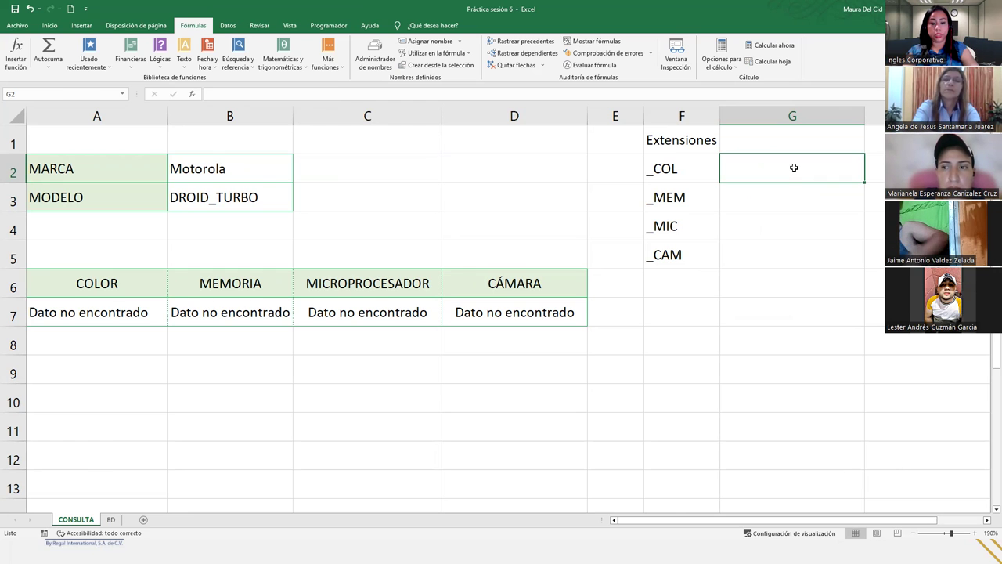
Enter =CONCATENAR(B3;F2) in G2, joining the model in B3 with the _COL extension
text(=conca)
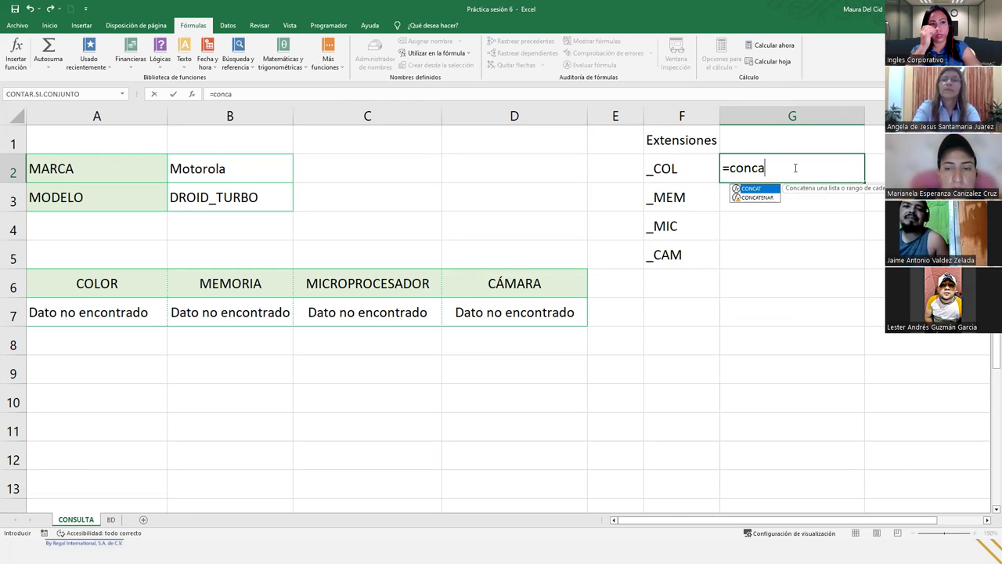
key(Down)
key(Tab)
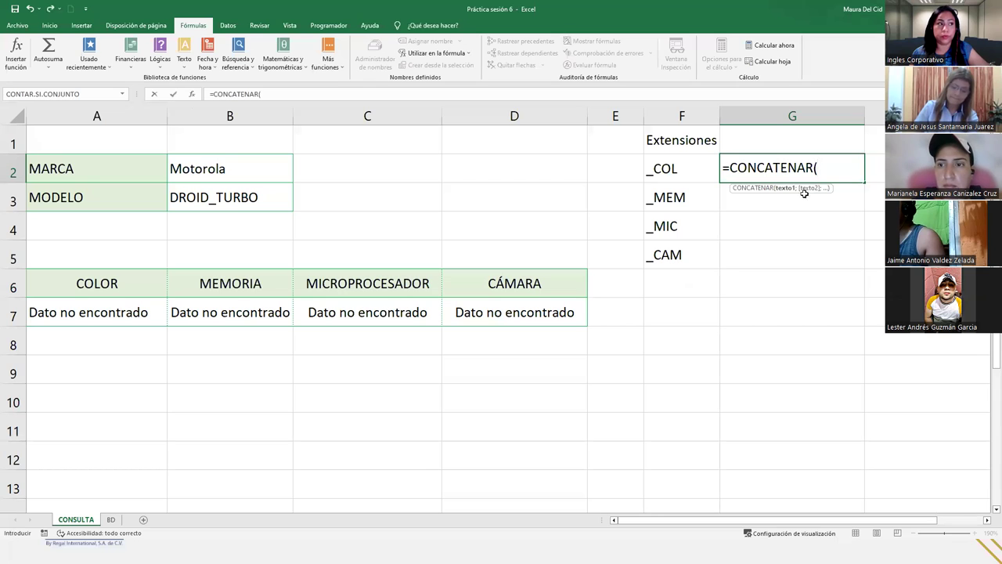
click(238, 197)
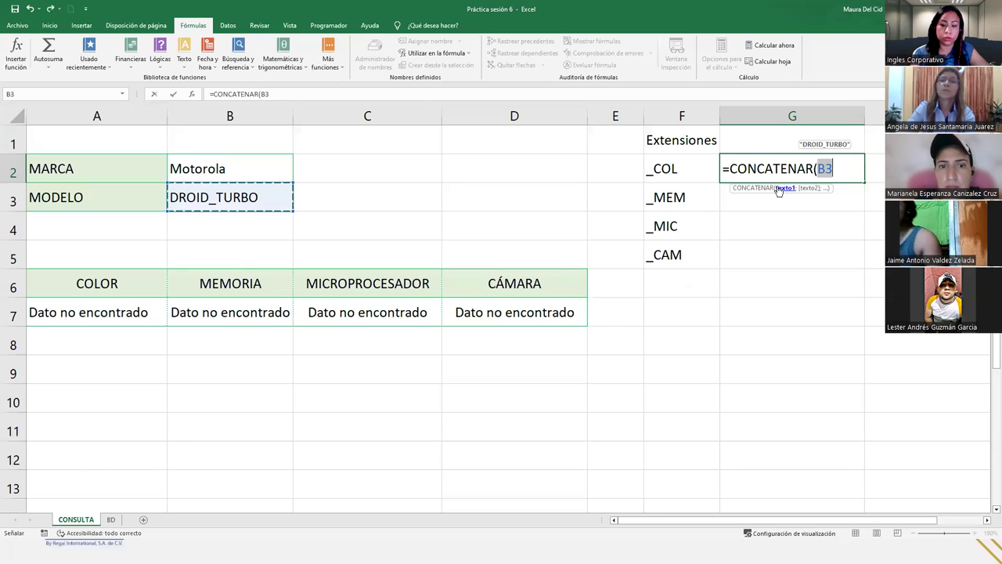
text(;)
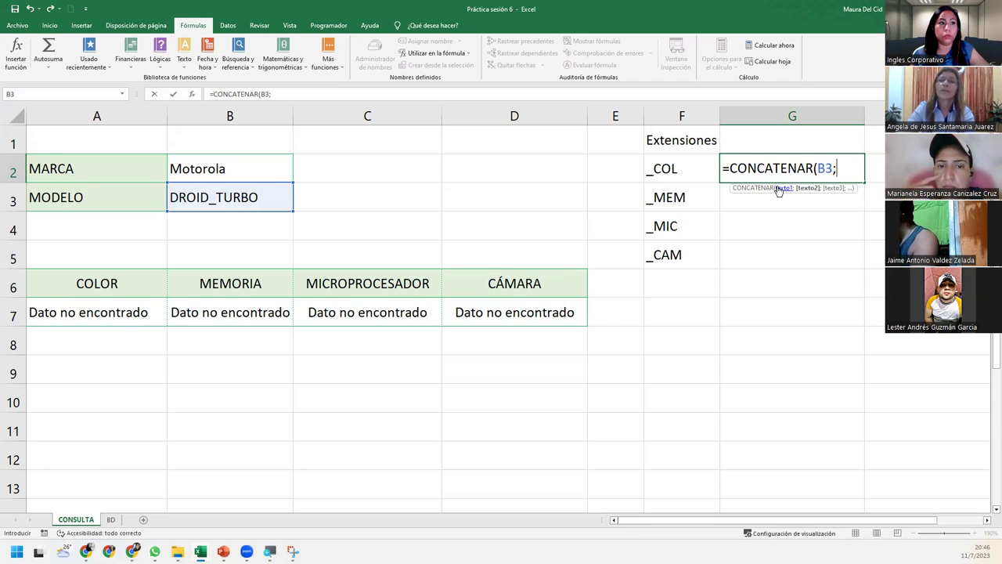
click(706, 167)
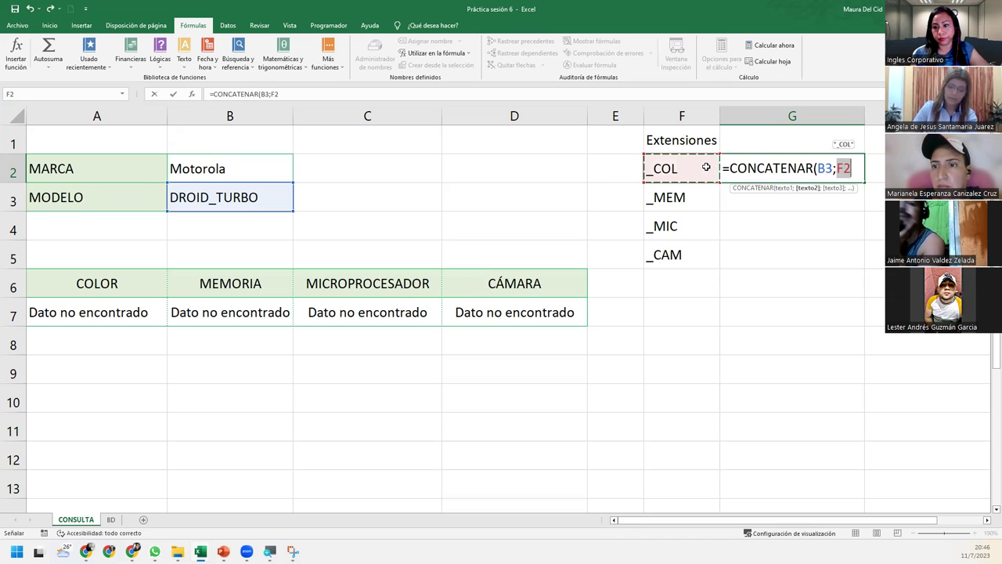
text())
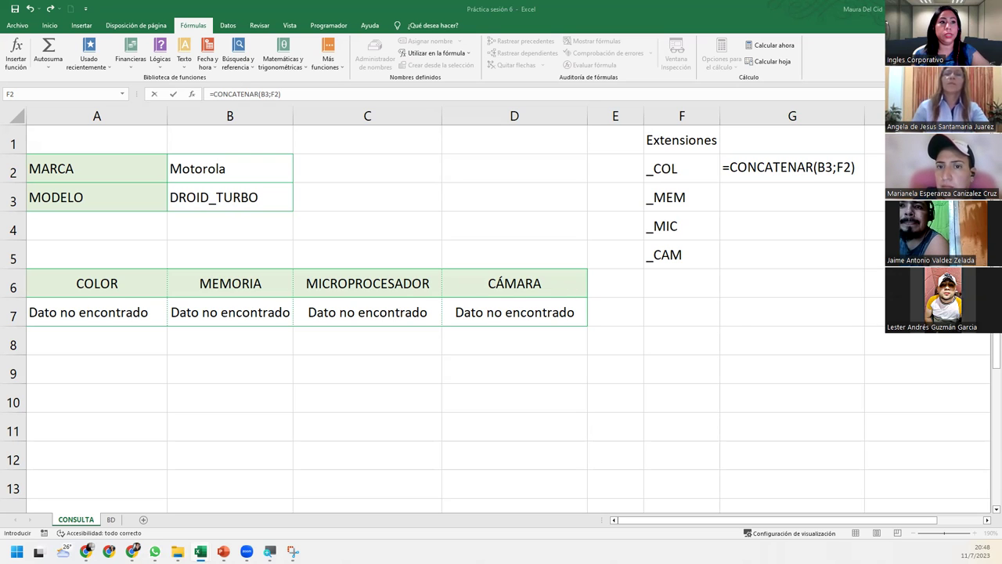
Re-edit G2 and commit =CONCATENAR(B3;F2) so it should show DROID_TURBO_COL
key(F2)
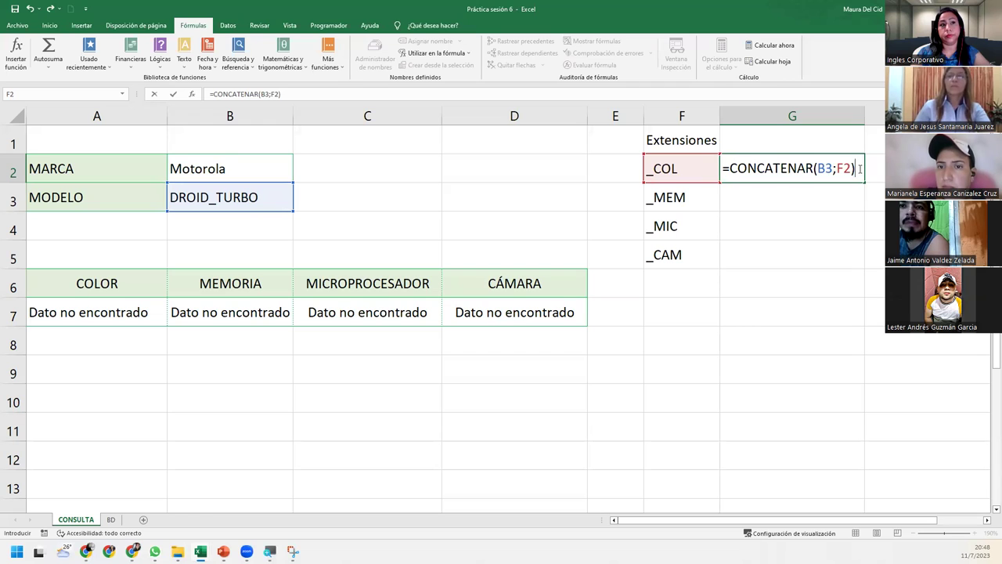
key(Return)
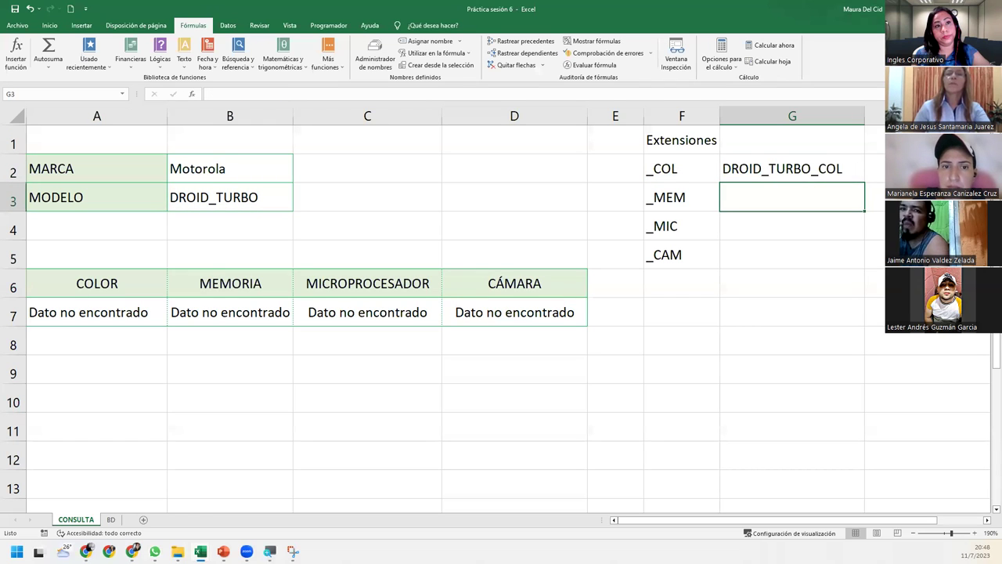
click(874, 168)
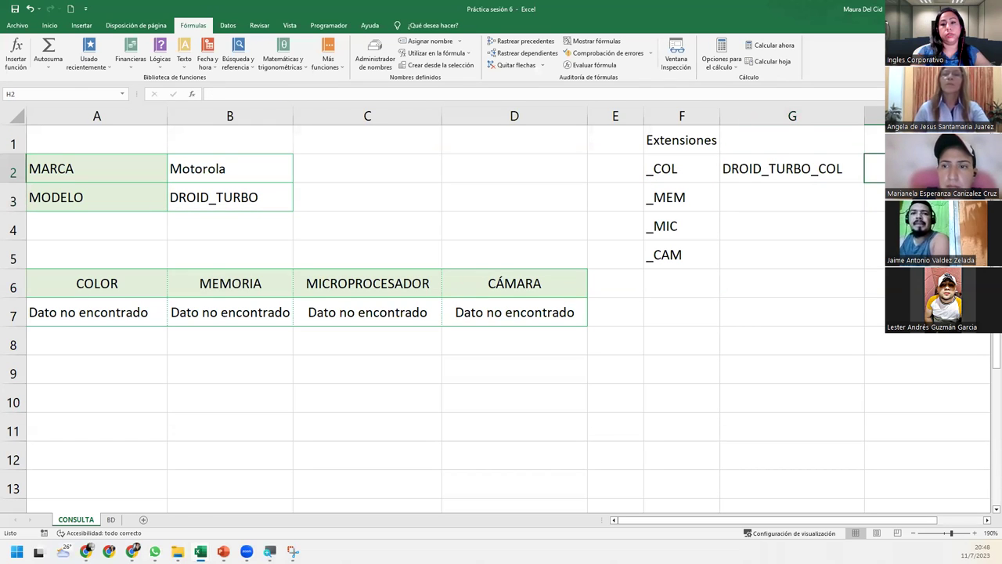
text(=)
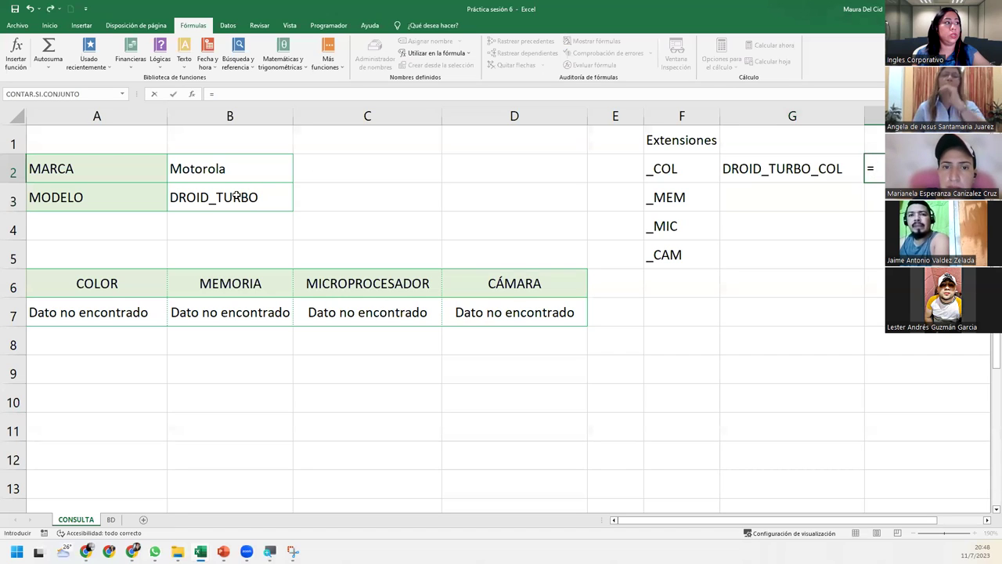
click(235, 196)
text(+)
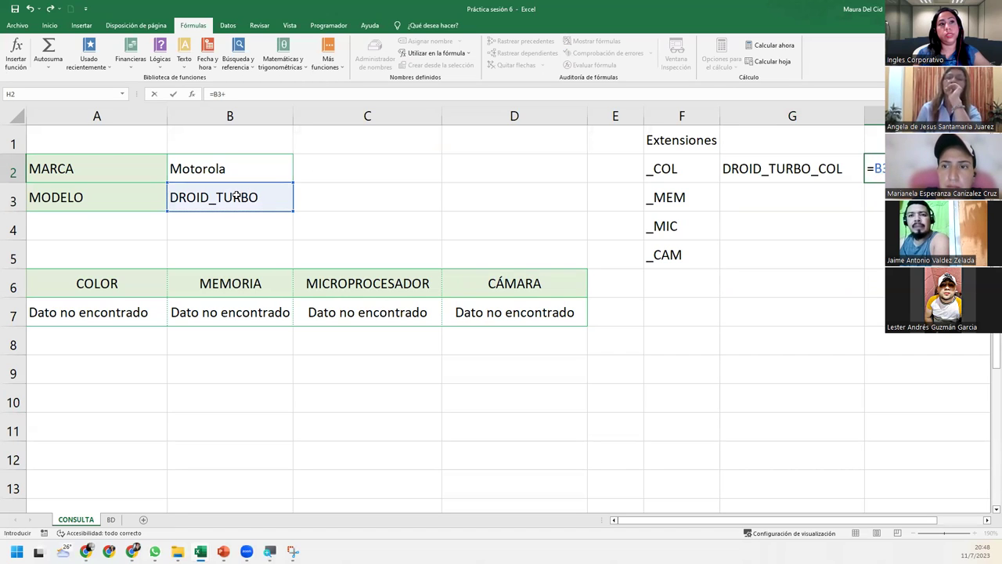
click(691, 163)
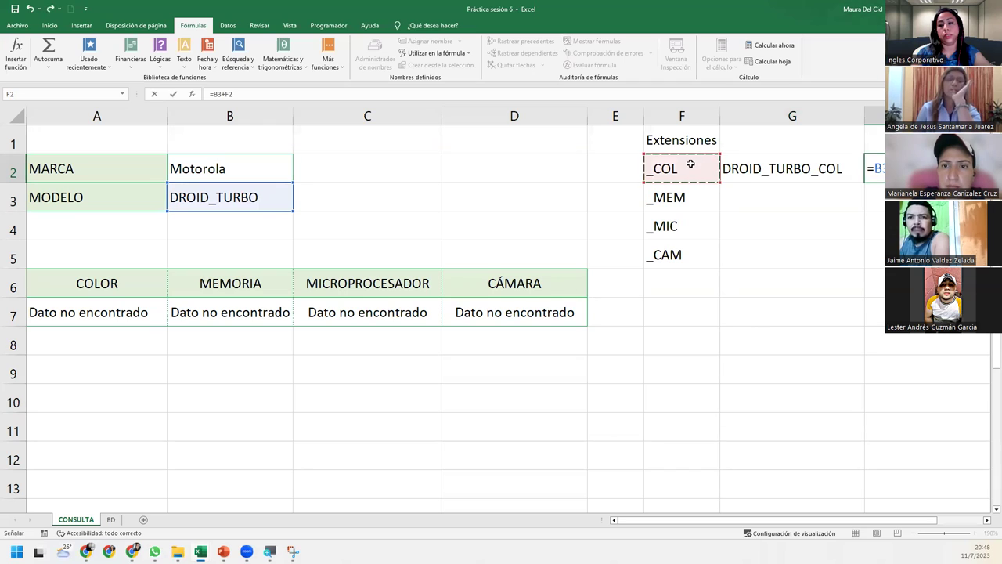
key(Return)
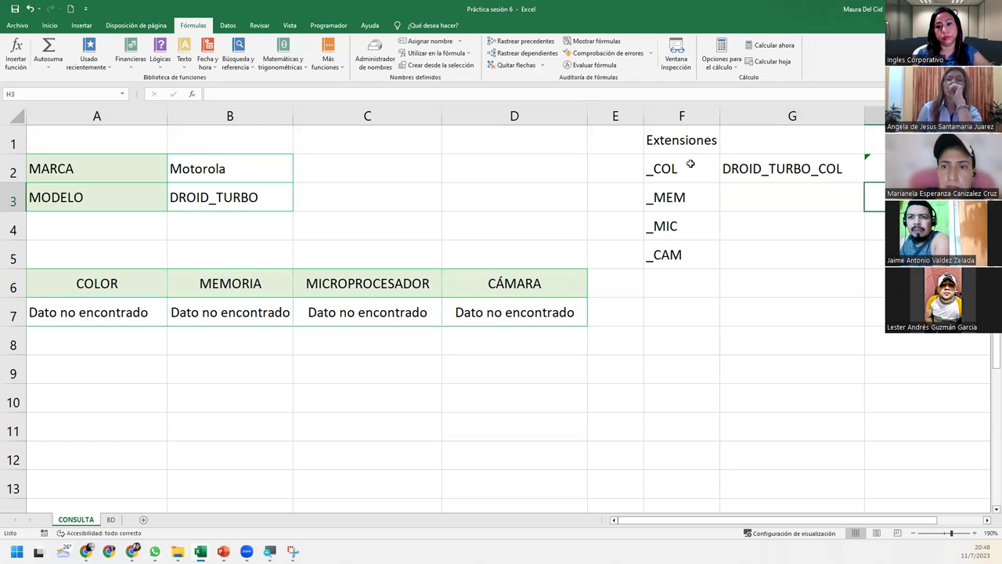
click(874, 168)
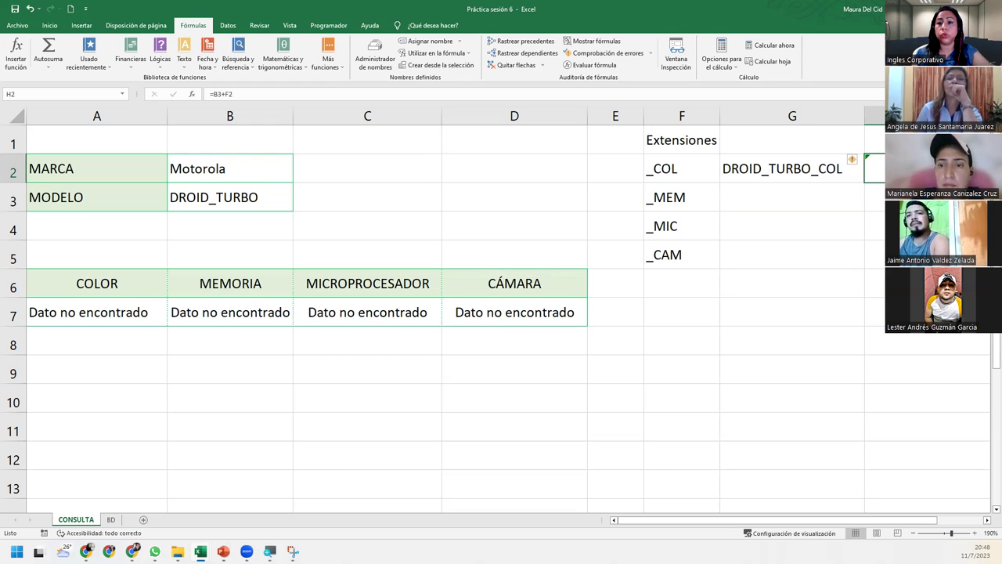
key(Delete)
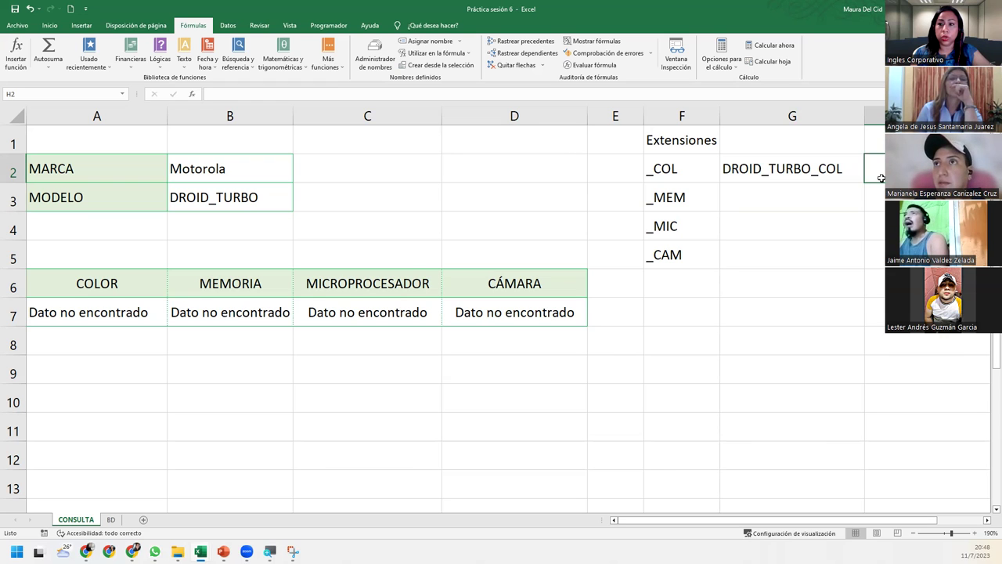
click(786, 198)
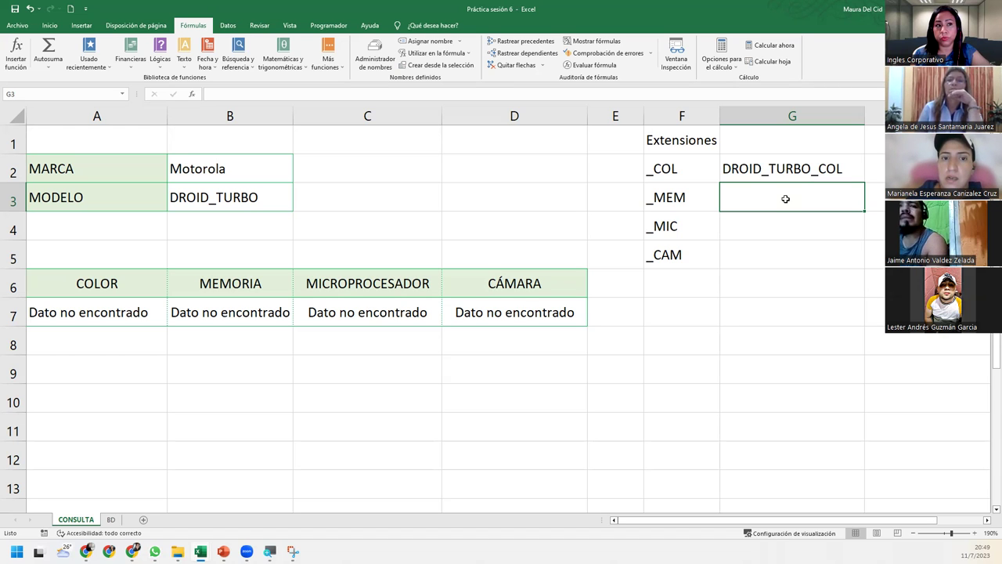
click(799, 173)
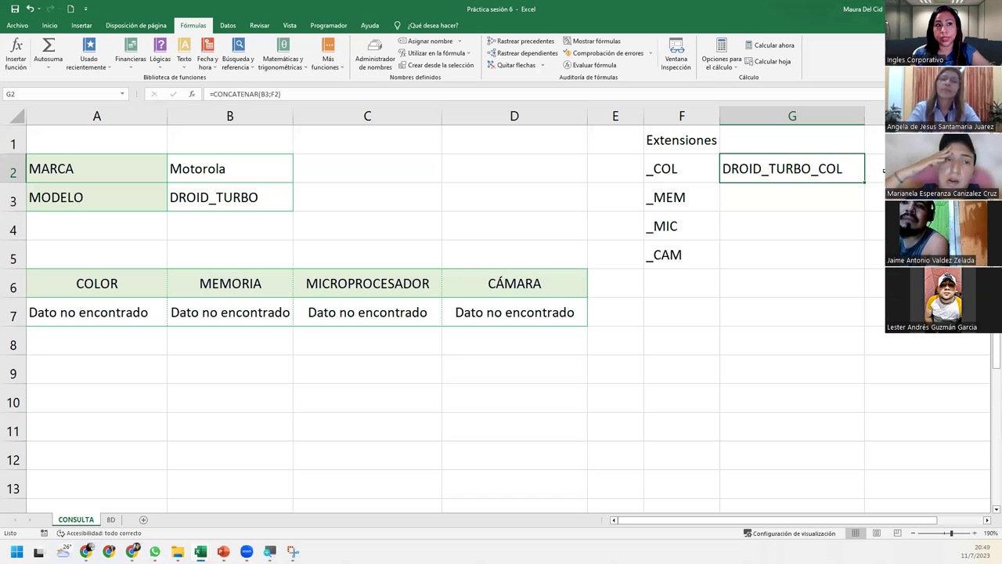
click(884, 170)
text(=)
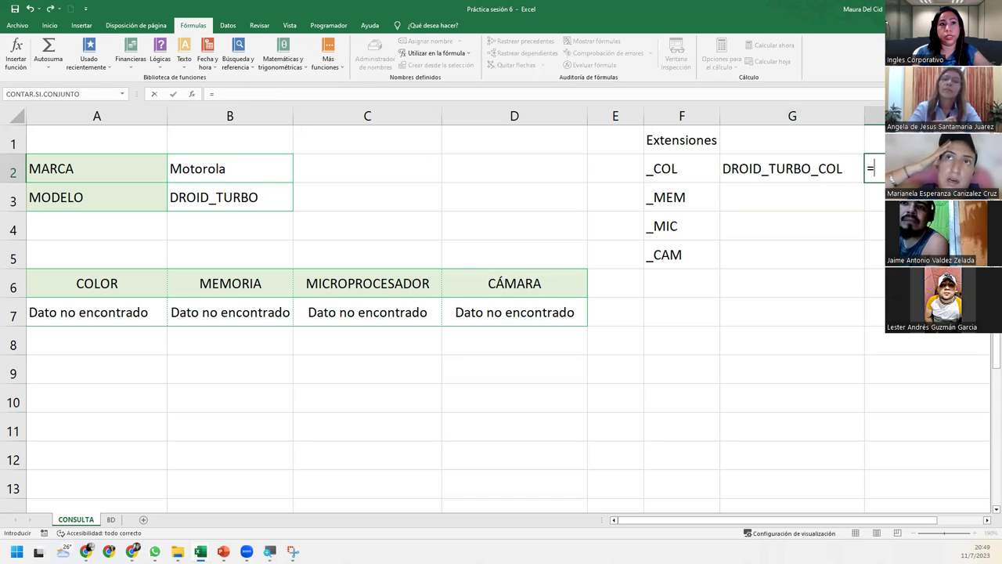
click(229, 192)
text(&)
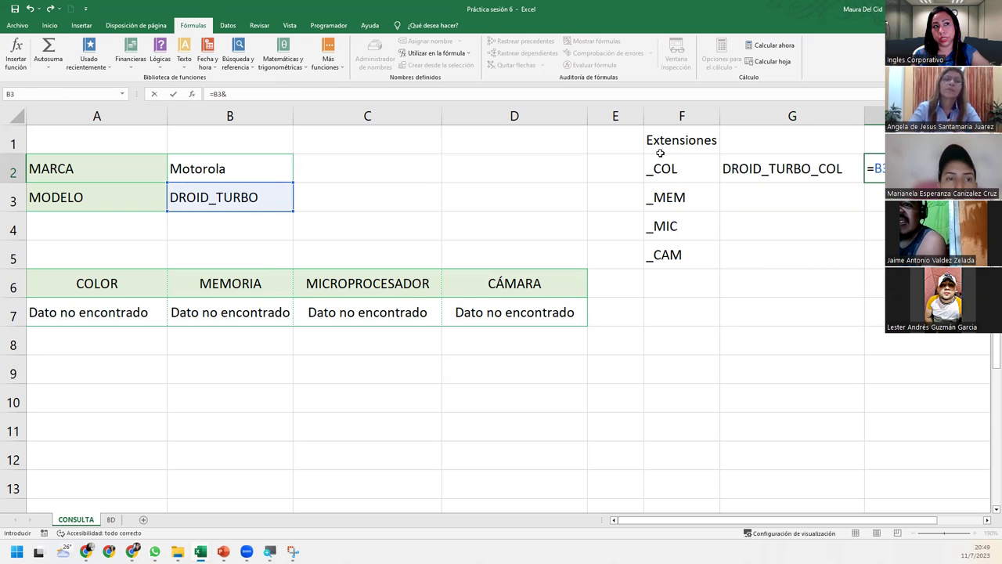
click(672, 169)
key(Return)
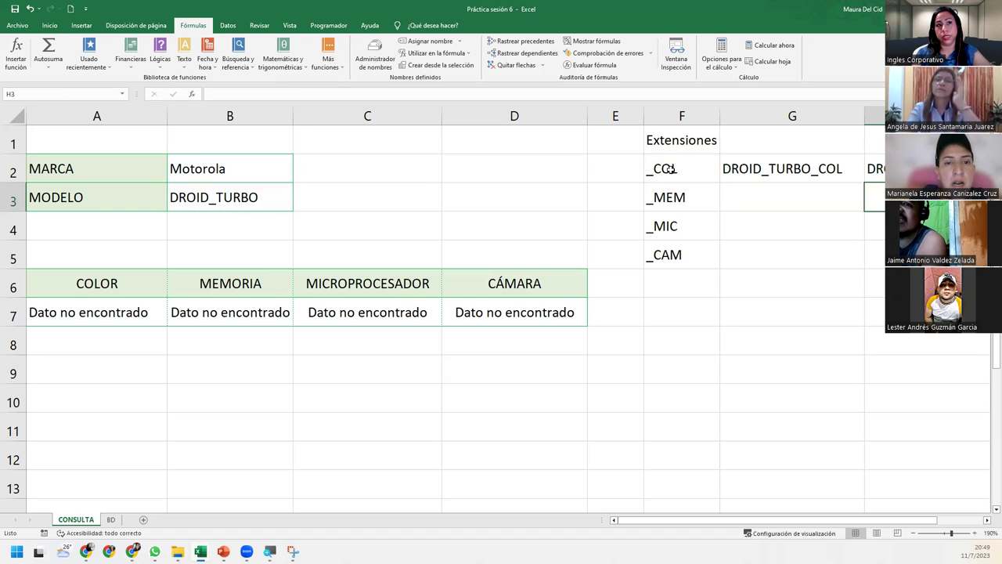
click(875, 168)
key(Delete)
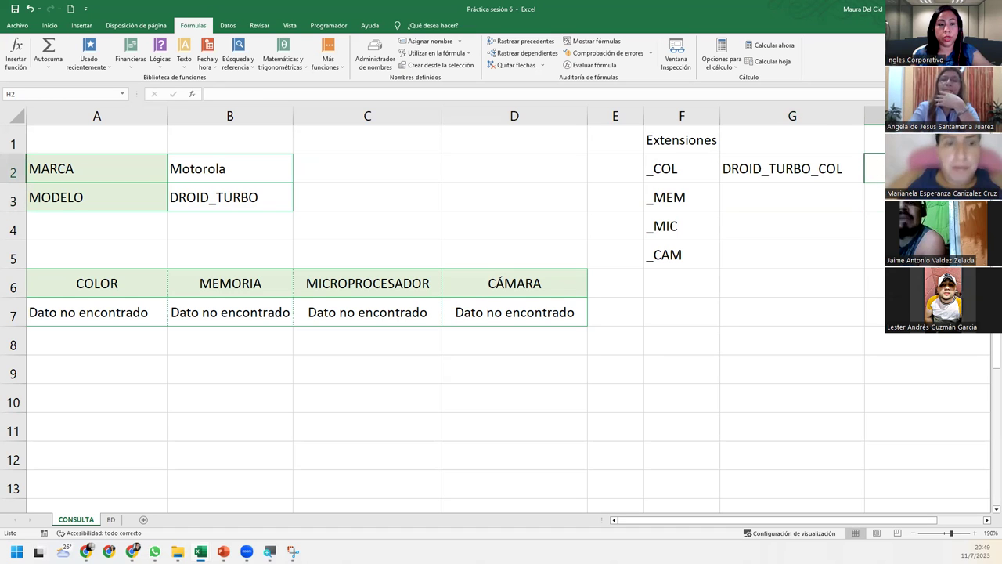
click(783, 167)
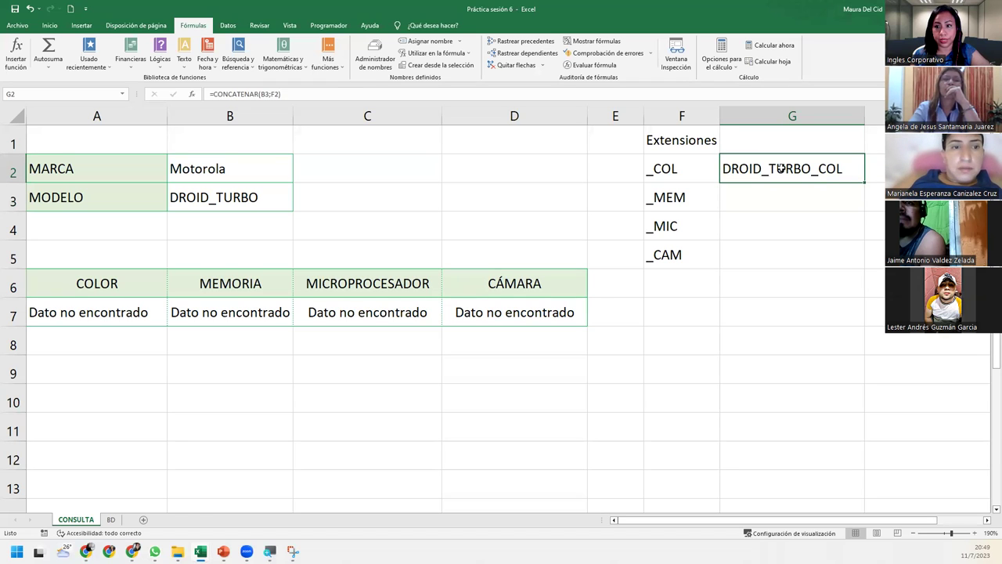
Enter =CONCATENAR(B3;F3) in G3 to join the model with the _MEM extension
click(787, 202)
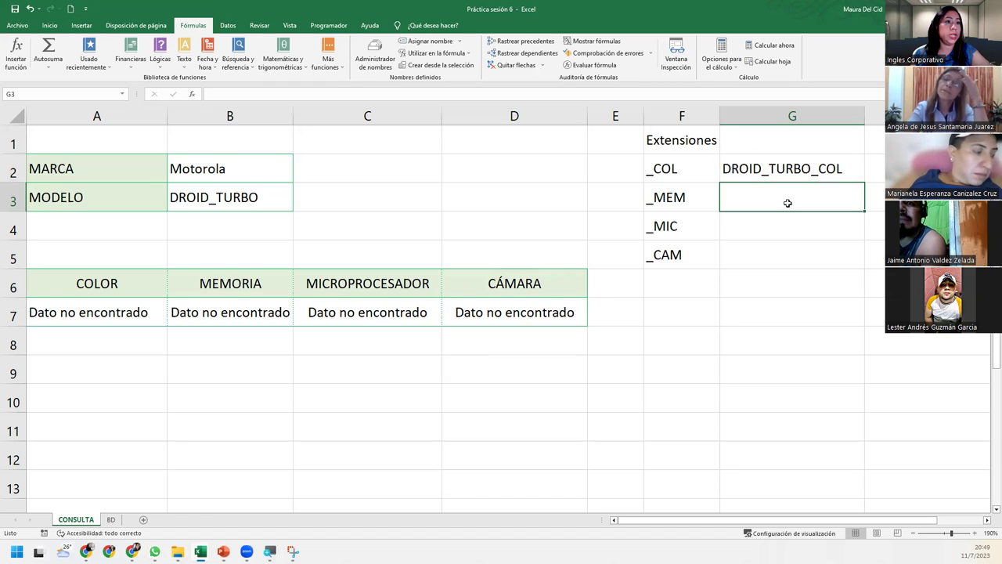
text(=con)
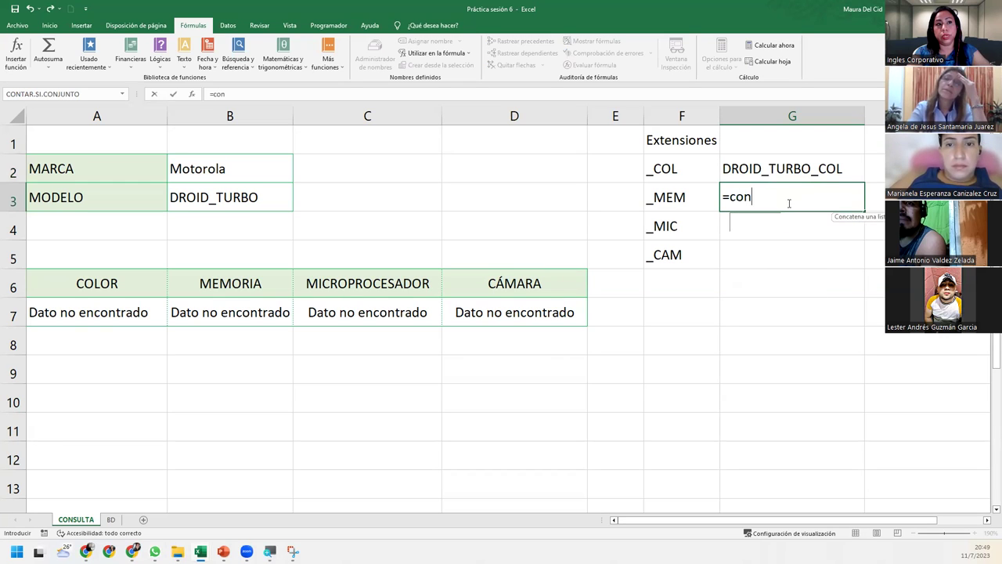
text(ca)
key(Down)
key(Tab)
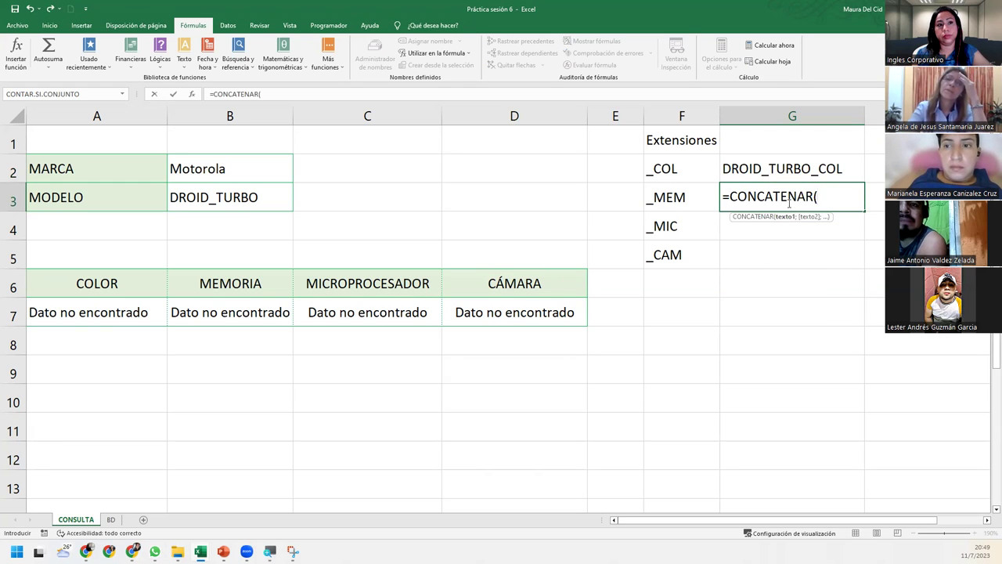
click(277, 197)
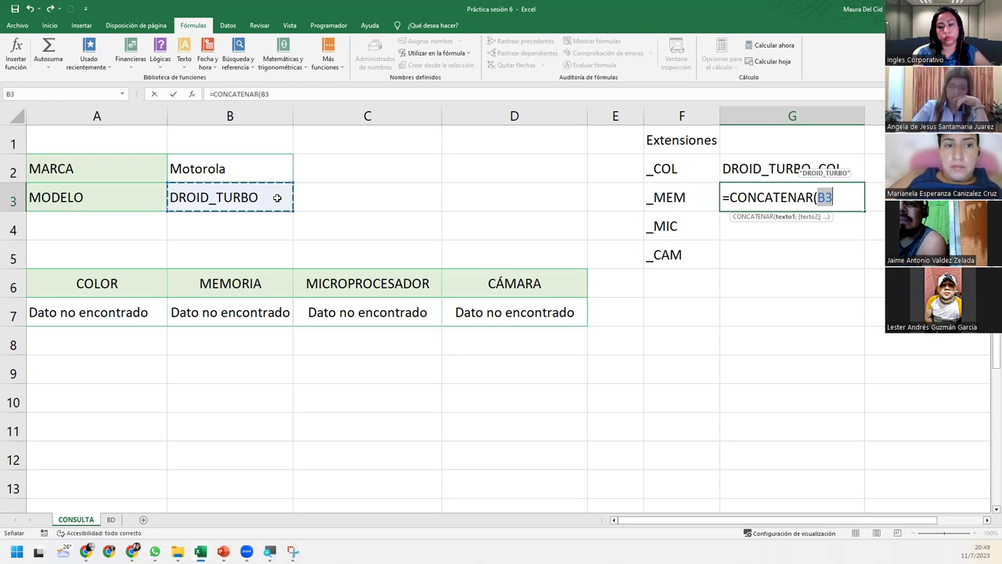
text(;)
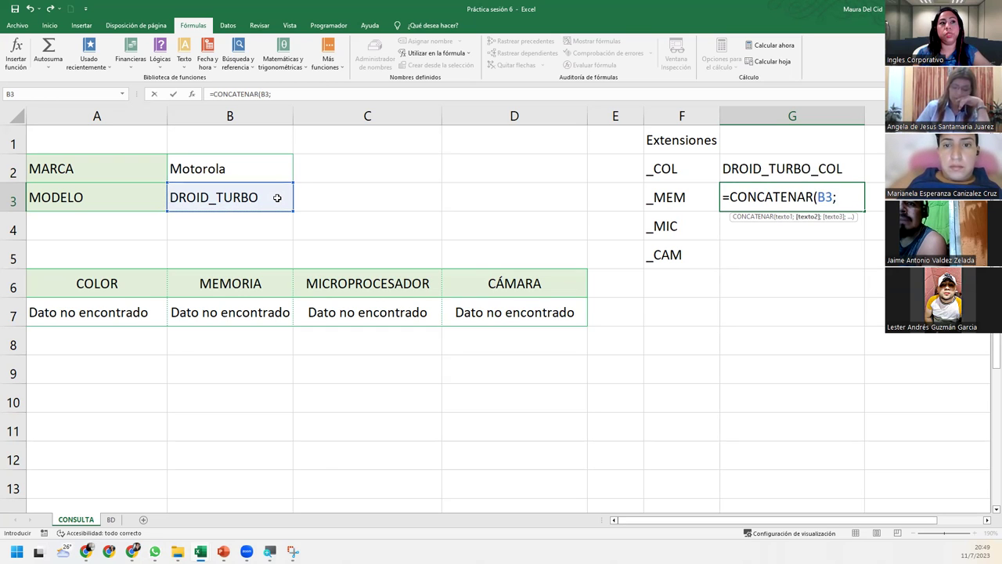
click(691, 196)
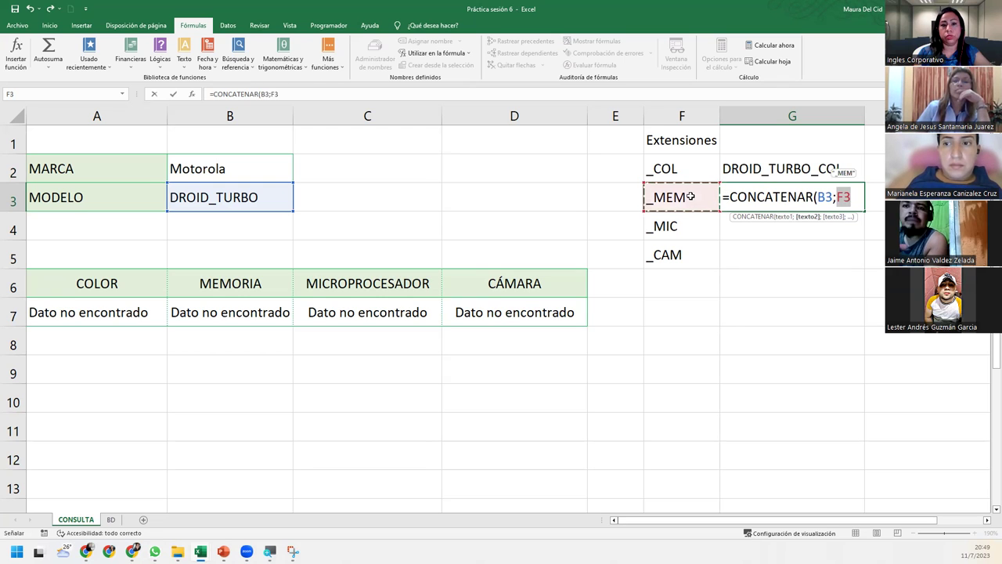
text())
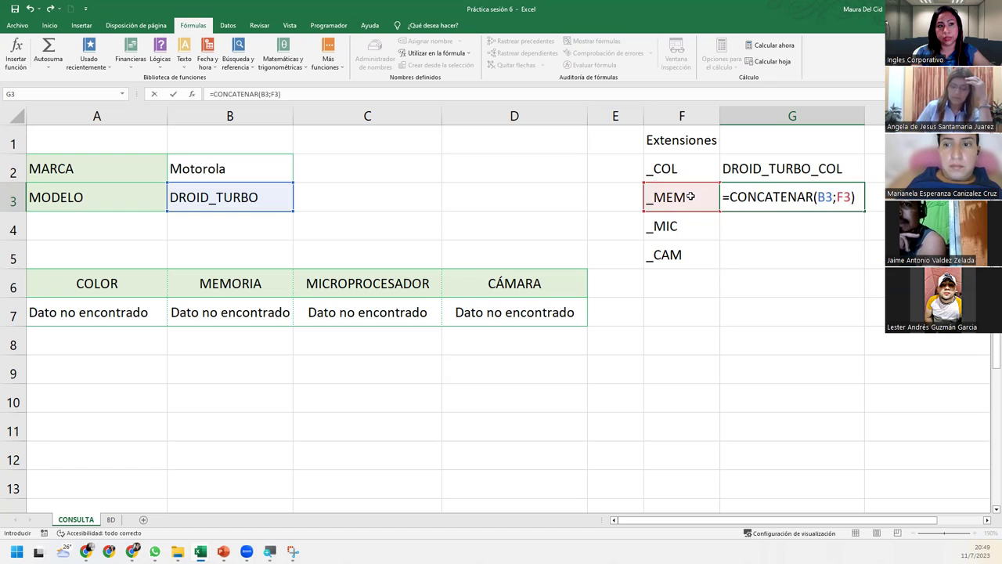
key(Return)
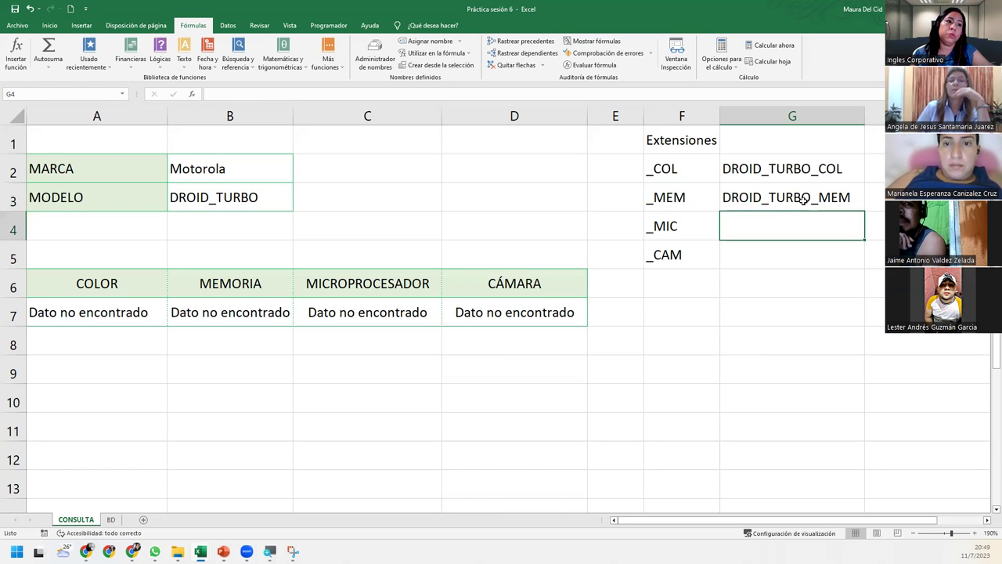
Lock the model reference in G3's formula as $B$3 with F4
double_click(804, 196)
click(824, 197)
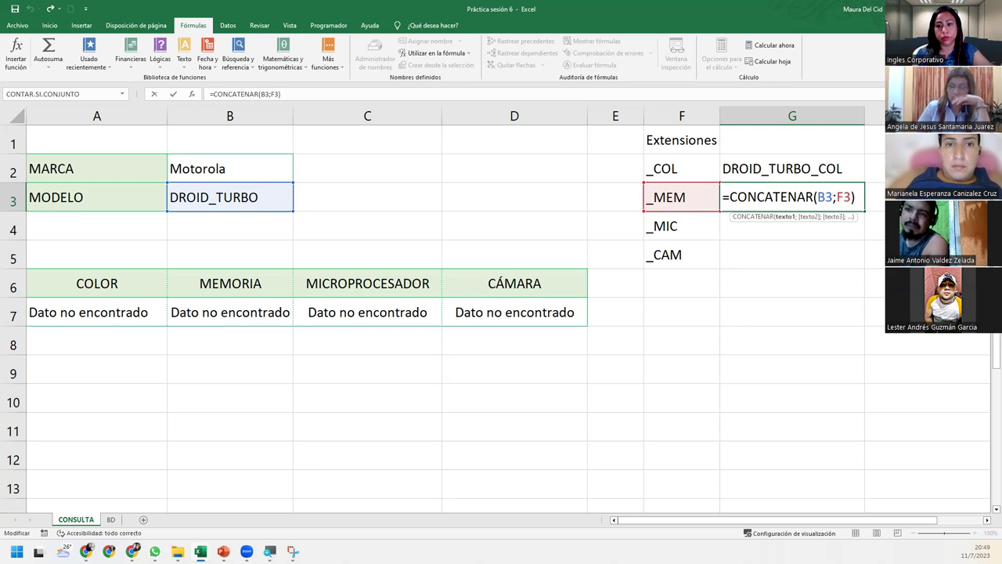
double_click(824, 197)
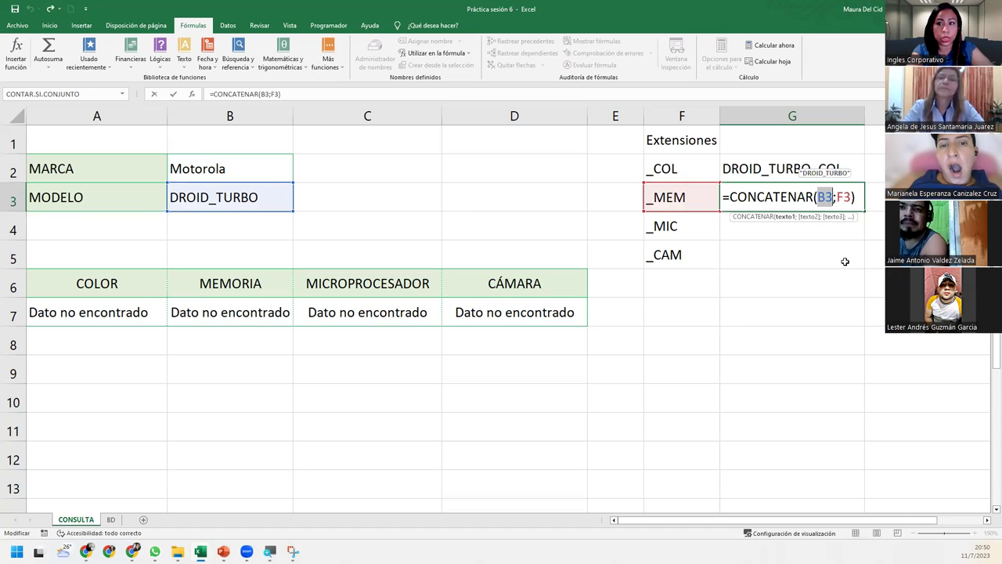
key(F4)
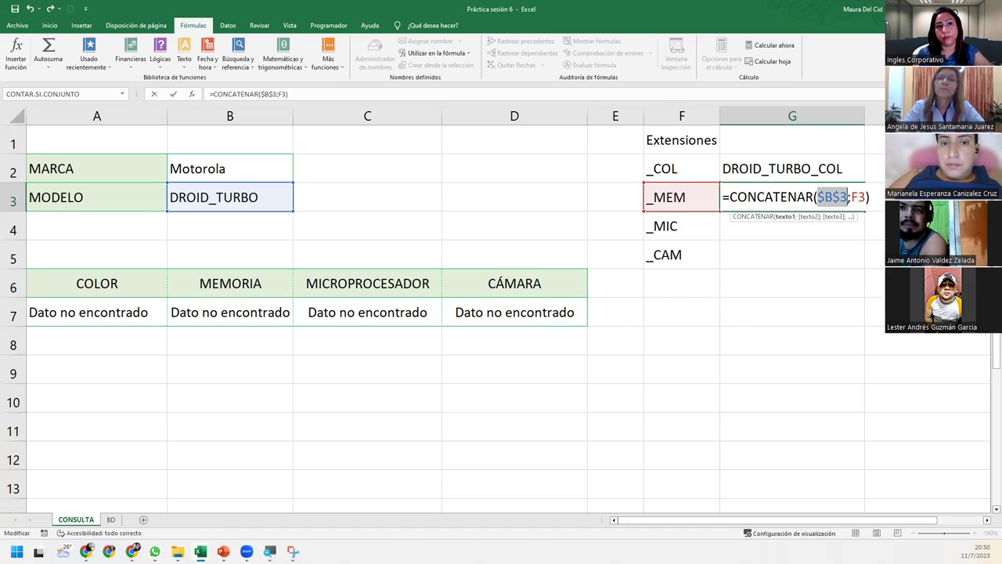
click(883, 198)
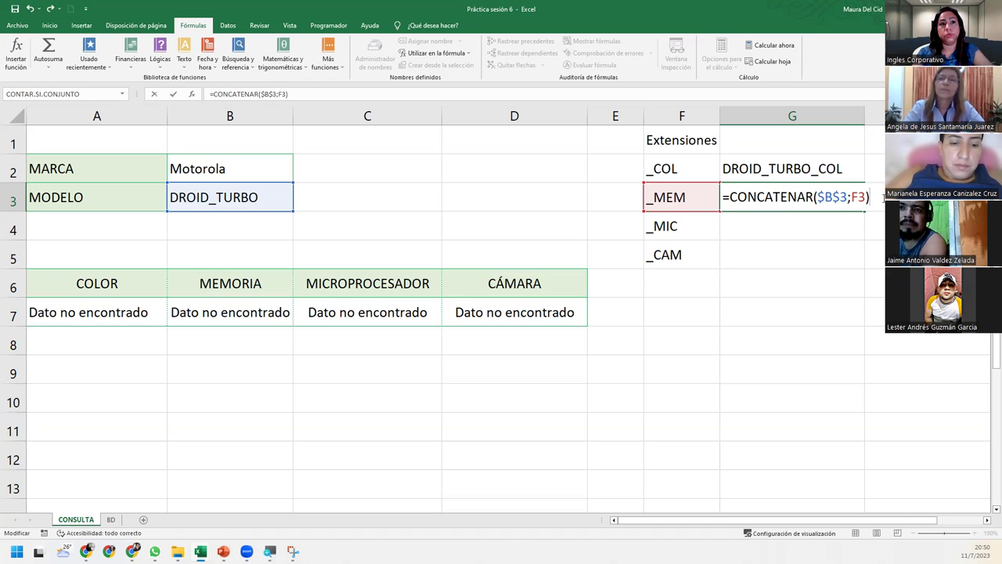
key(Return)
Fill the G3 formula down through G5 and check the copied _MIC and _CAM results
click(857, 200)
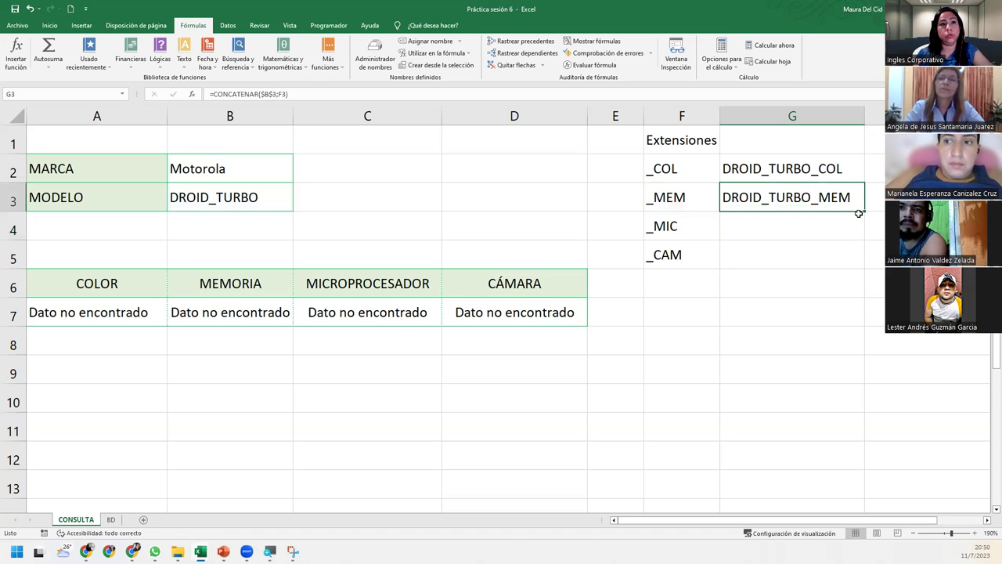
double_click(864, 211)
click(833, 225)
click(825, 248)
click(829, 228)
click(797, 197)
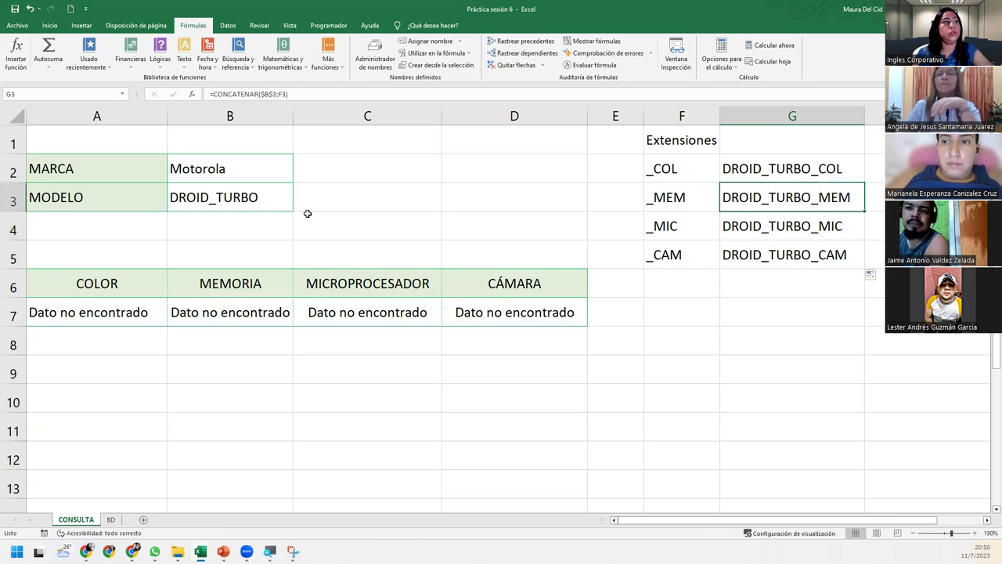
click(278, 198)
Switch the B3 model to DROID_TURBO_2, then DROID_MAXX_2, and autofit column G
click(297, 206)
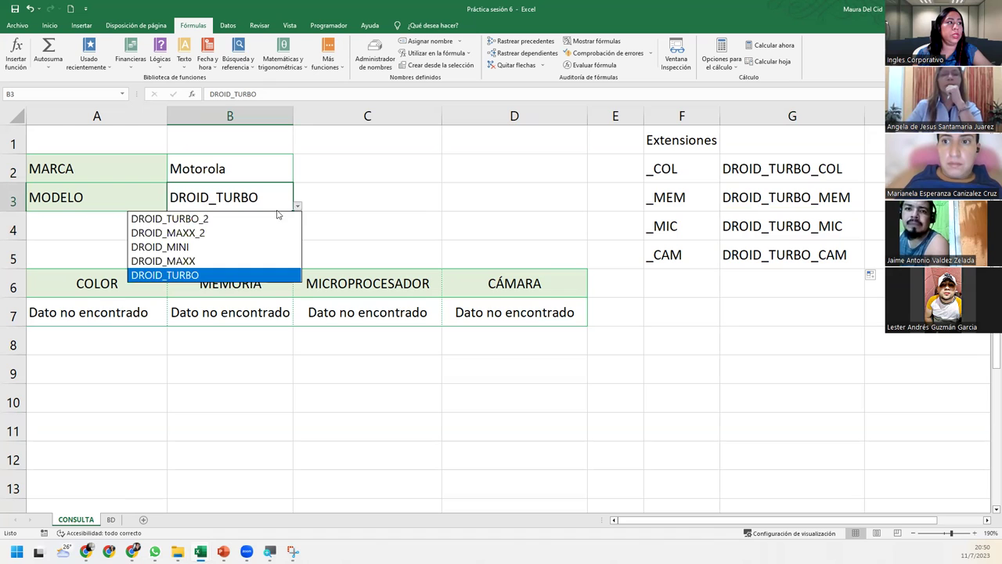
click(233, 223)
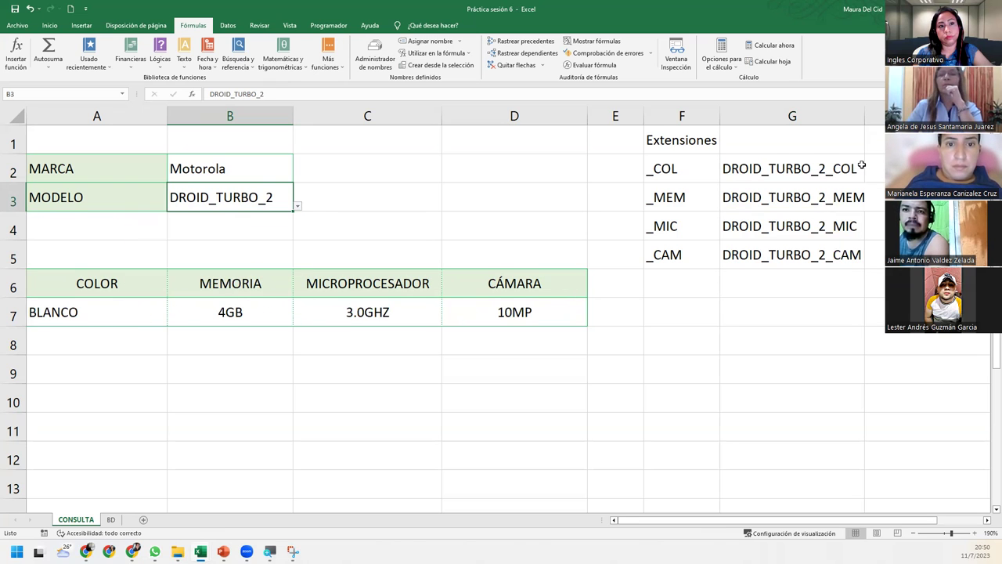
double_click(864, 116)
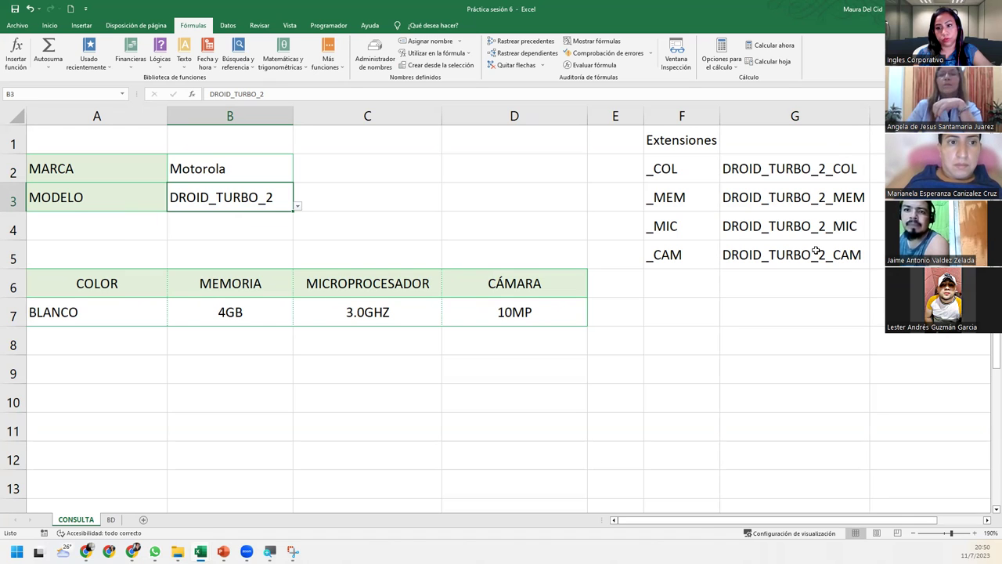
click(296, 207)
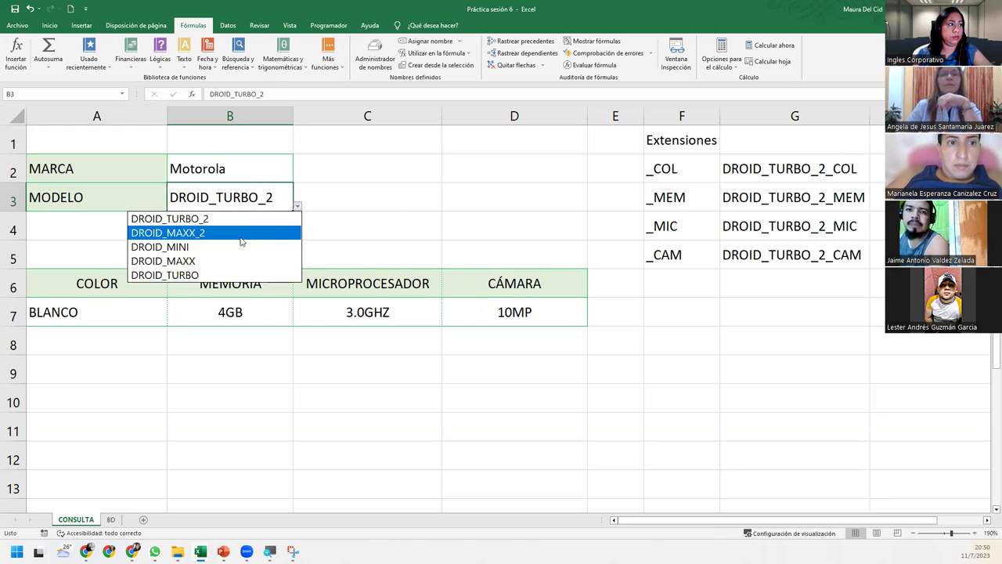
click(242, 234)
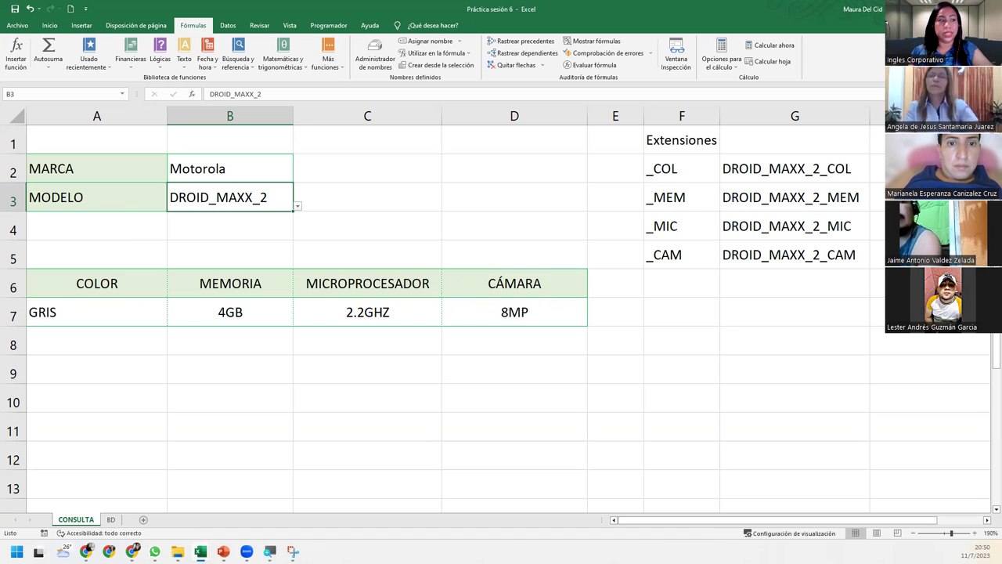
click(90, 340)
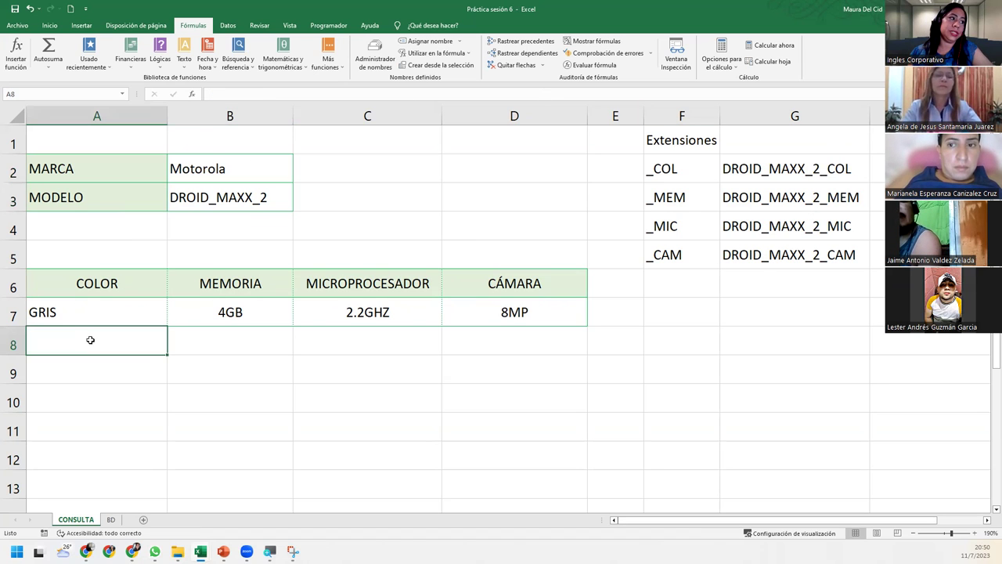
Copy the formatting of A7:D7 onto A8:D8 with Copiar formato
drag(69, 318, 512, 313)
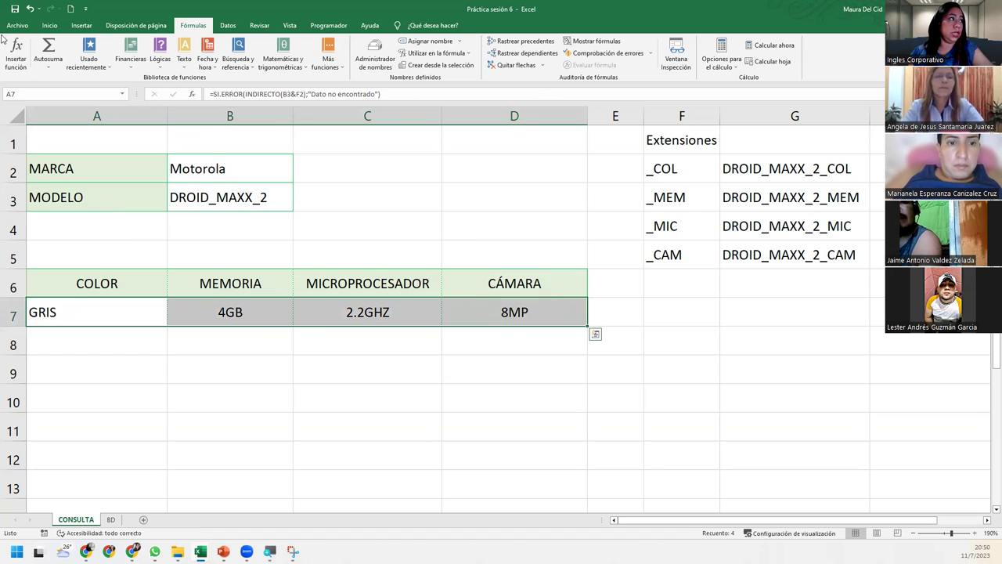
click(49, 25)
click(54, 65)
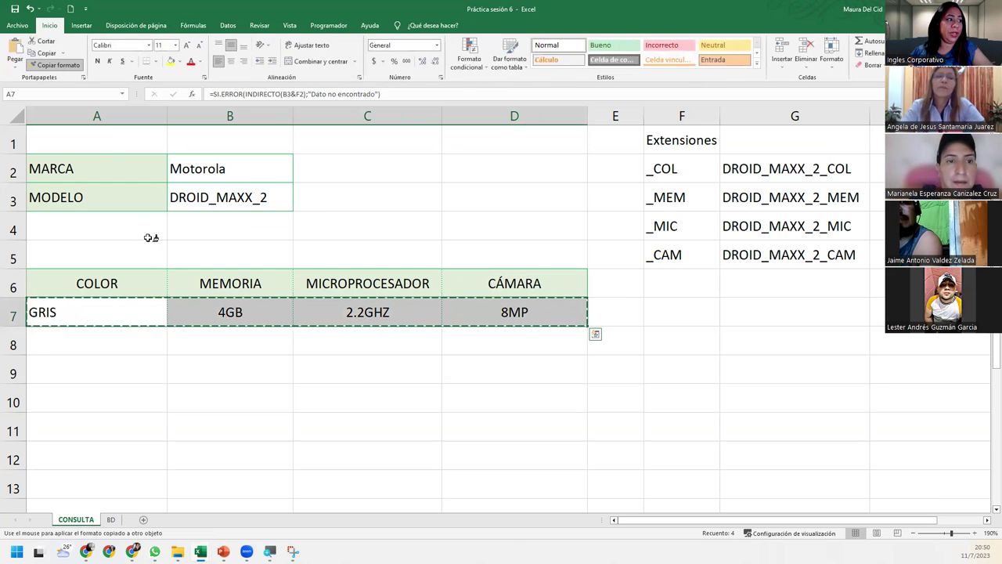
drag(134, 338, 580, 342)
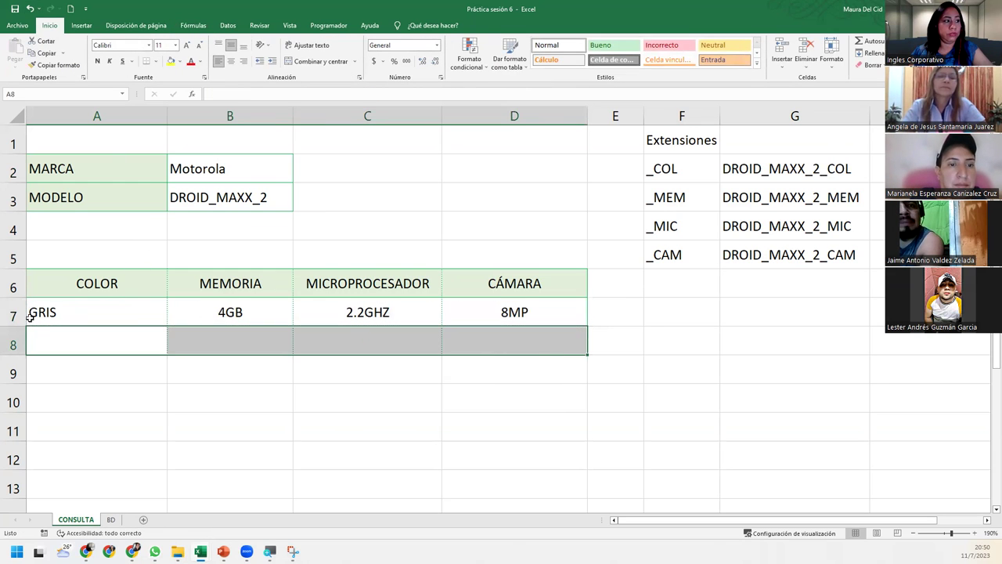
click(92, 345)
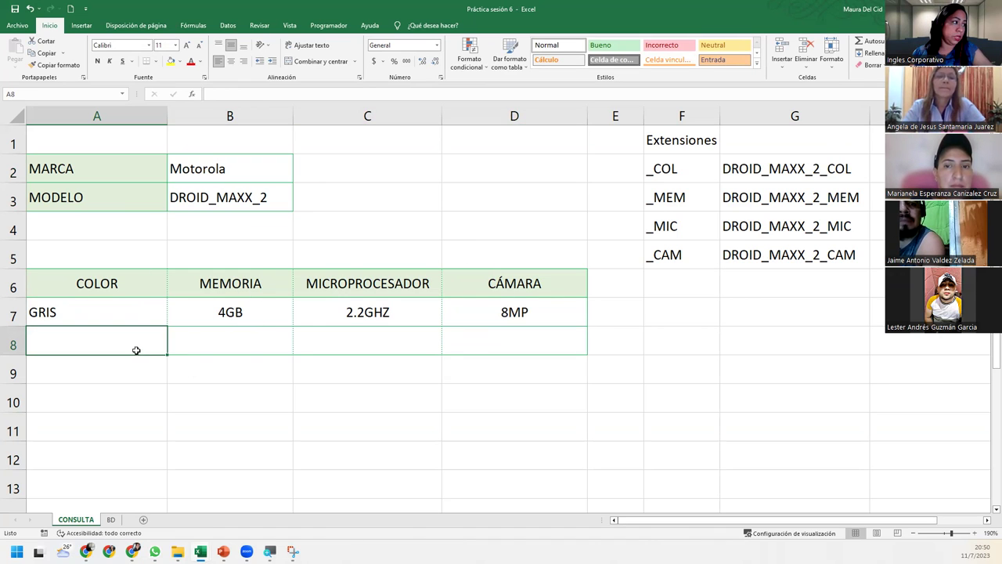
drag(754, 166, 779, 265)
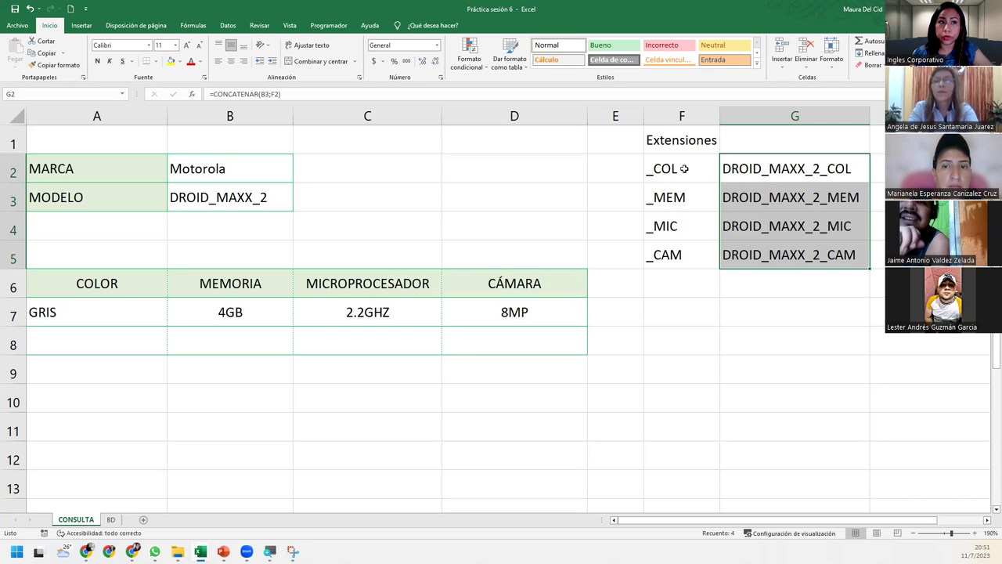
Open G3 in edit mode to reveal =CONCATENAR($B$3;F3)
double_click(833, 197)
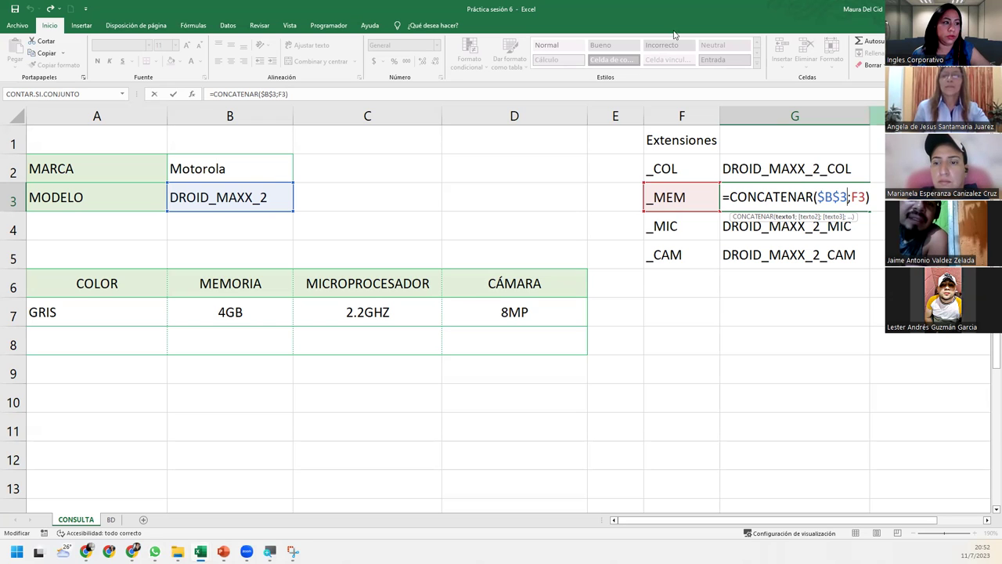
Leave G3's formula unchanged and select cell A8
key(Return)
click(860, 190)
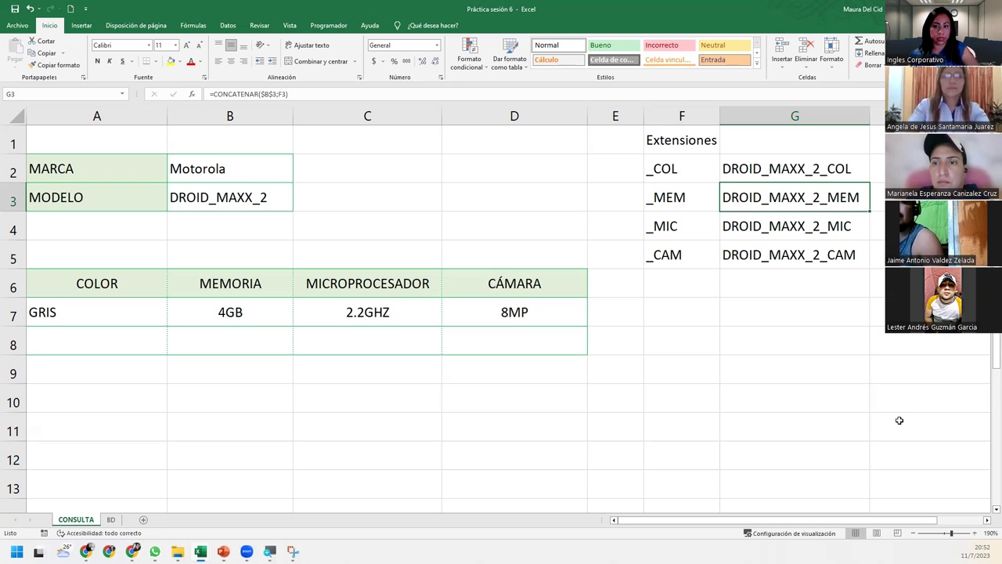
click(83, 335)
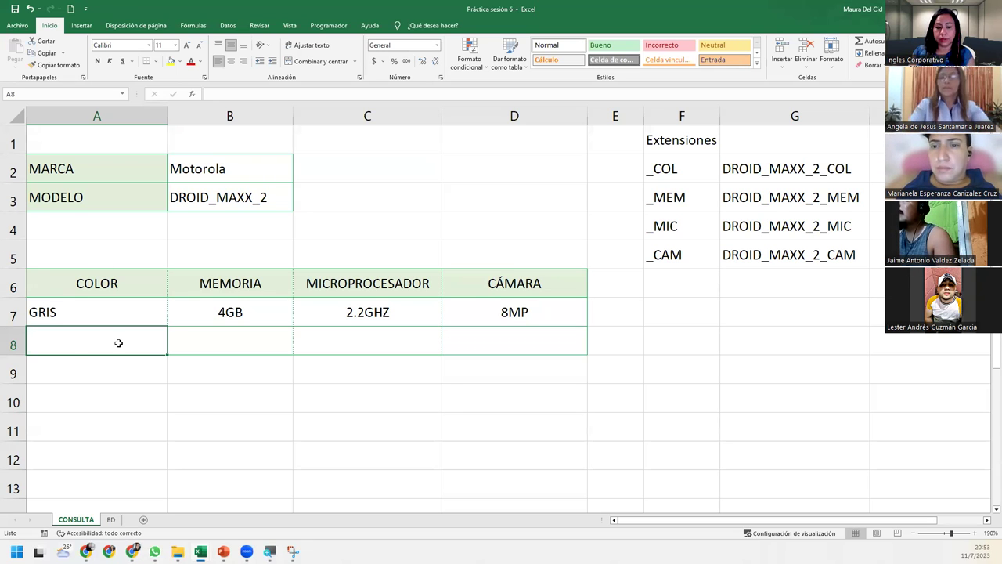
Start an =INDIRECTO( formula in cell A8
text(=indi)
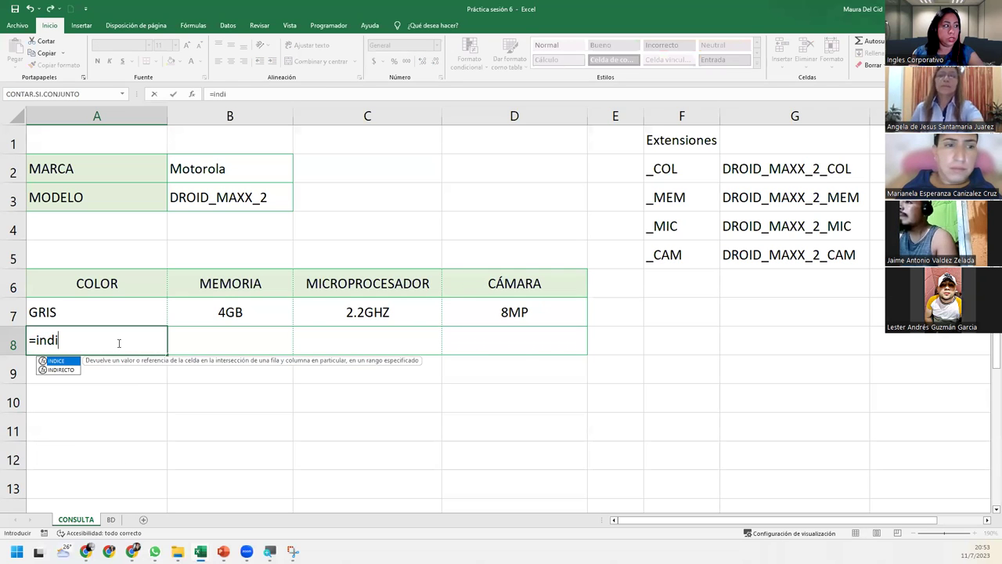
text(r)
key(Tab)
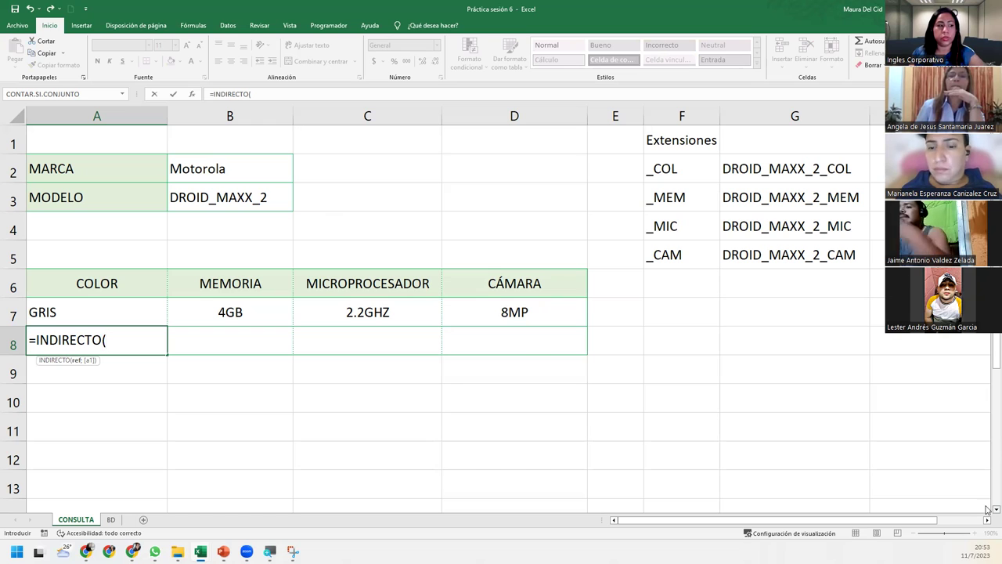
key(Escape)
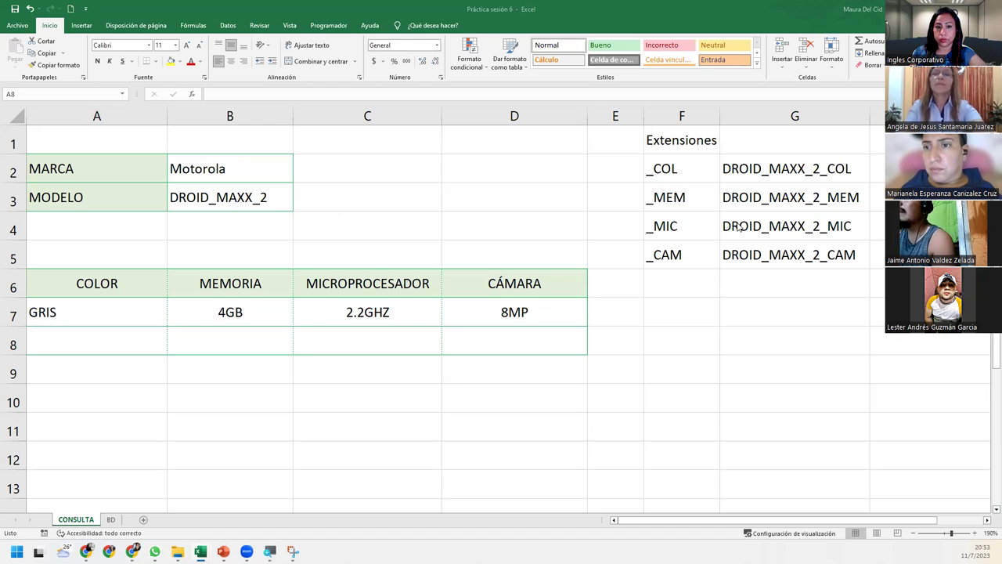
click(117, 346)
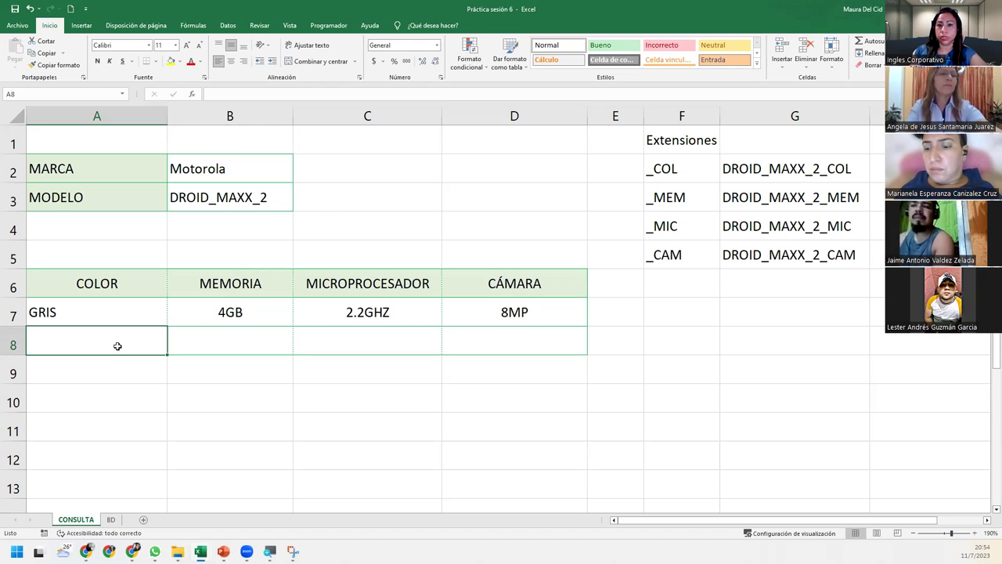
text(=)
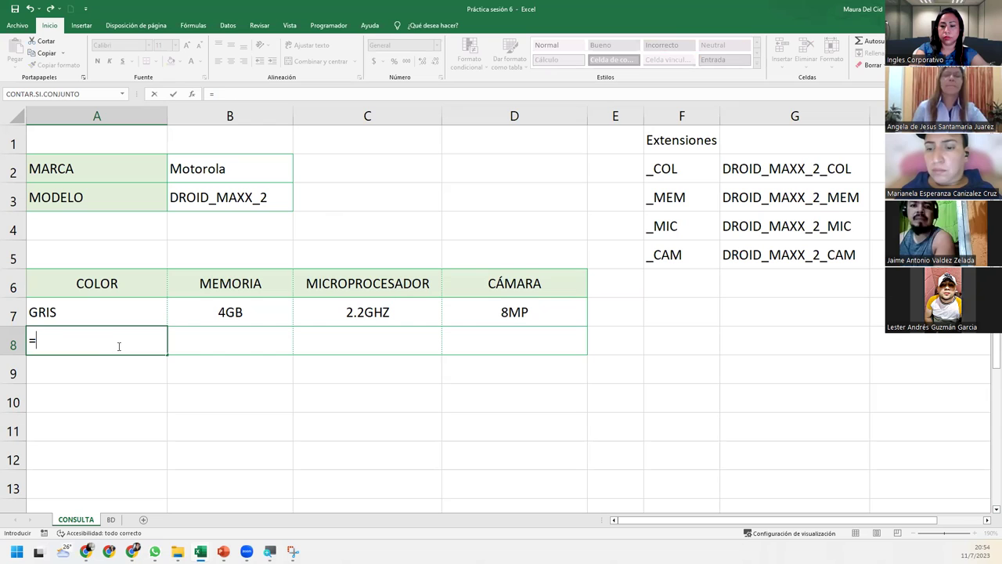
text(indi)
key(Tab)
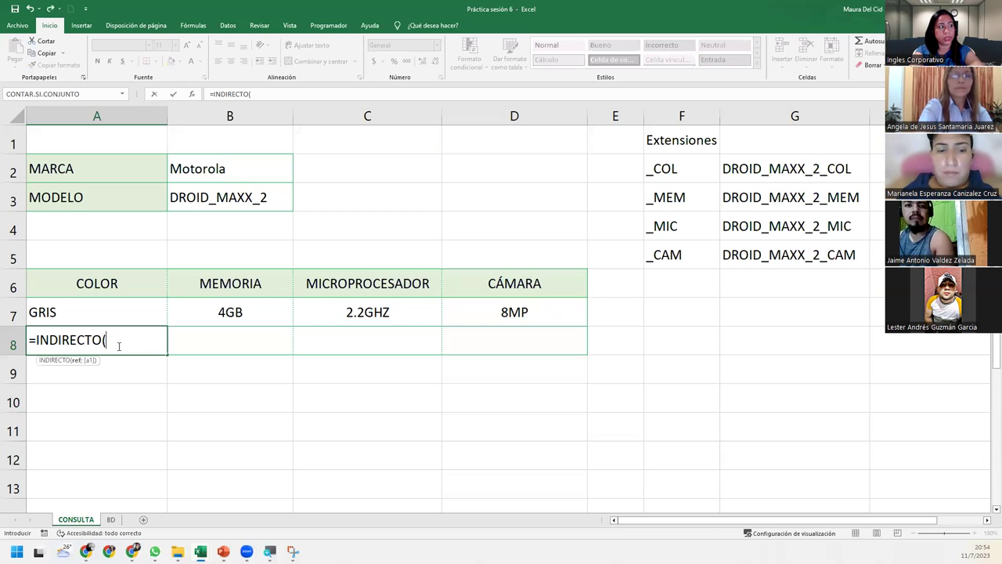
Nest CONCATENAR(B3;F2) inside A8's INDIRECTO, replacing the typed "_COL" with cell F2
text(conca)
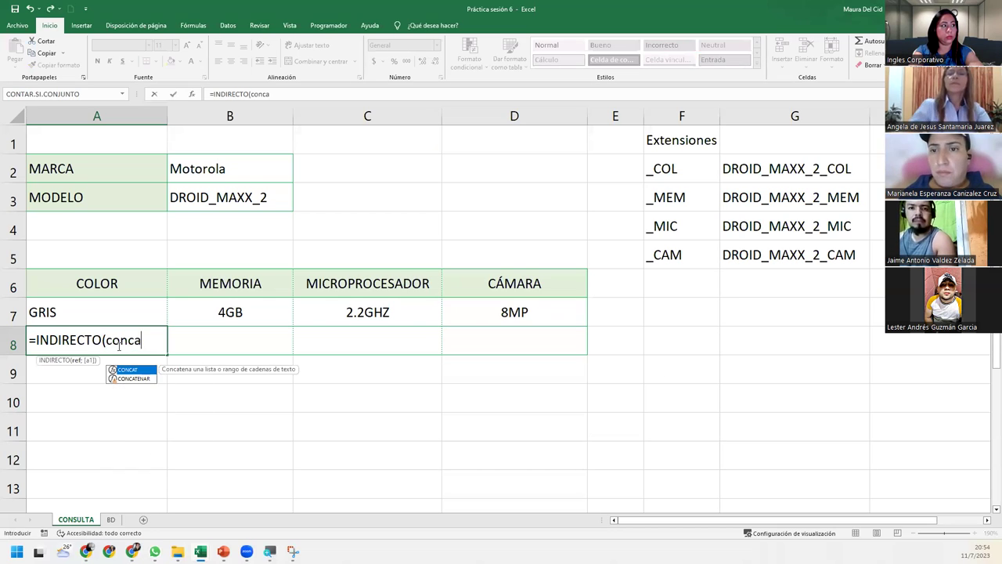
key(Down)
key(Tab)
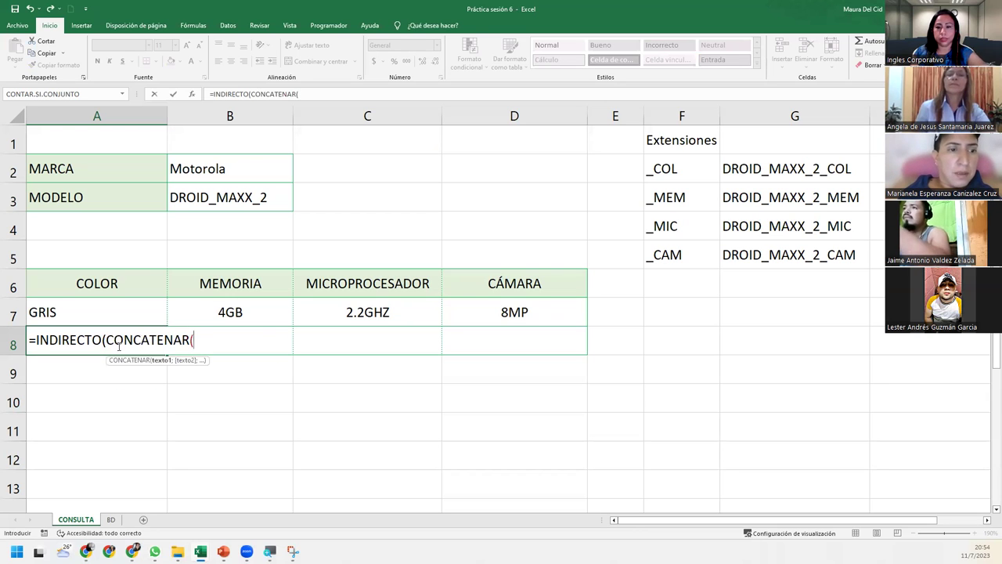
click(239, 200)
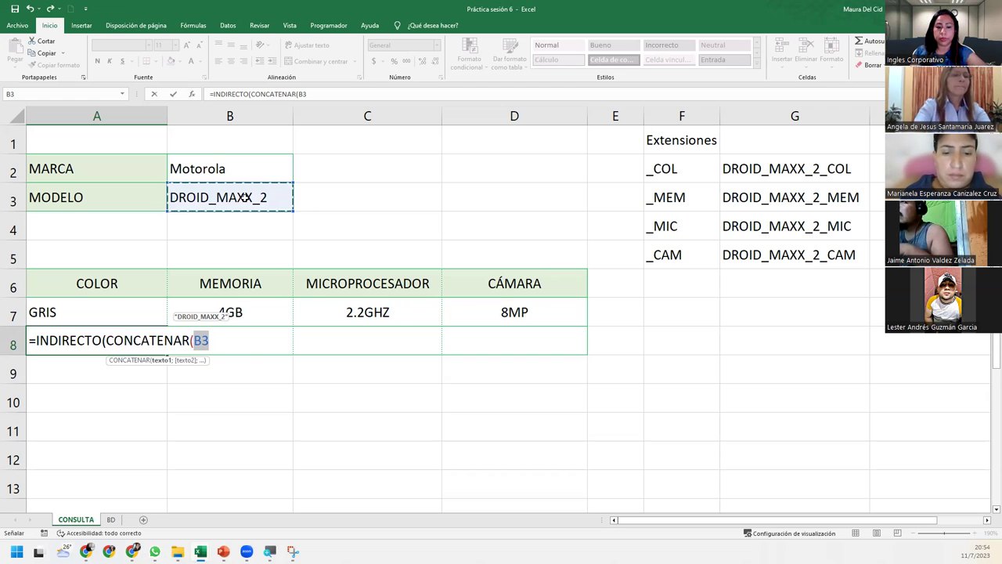
text(;)
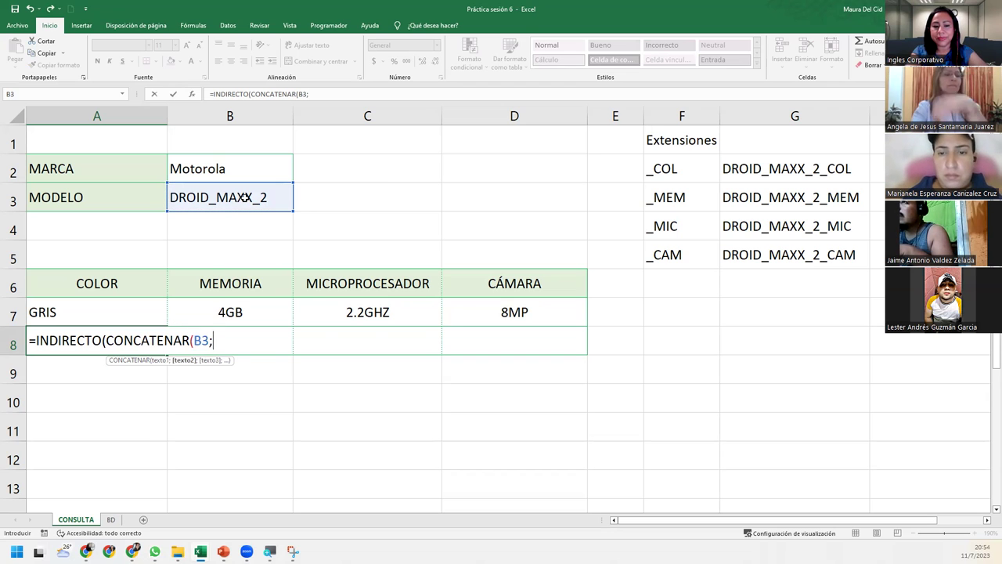
text(")
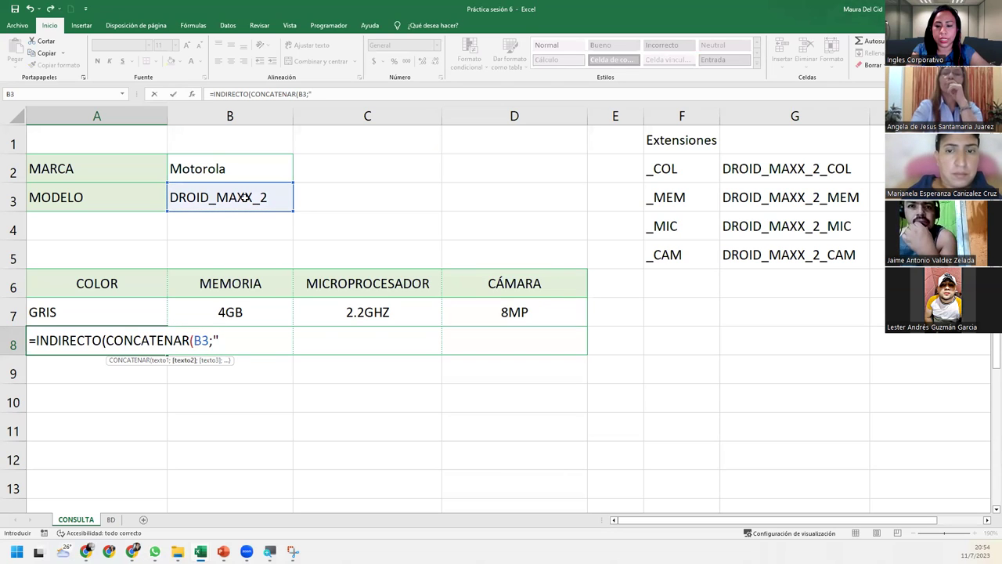
text(_COL)
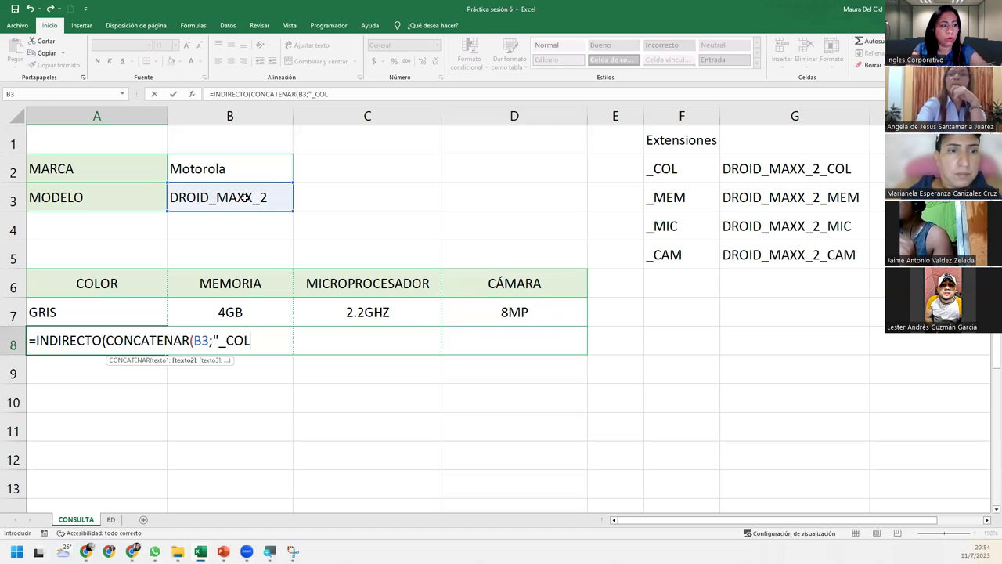
text("))
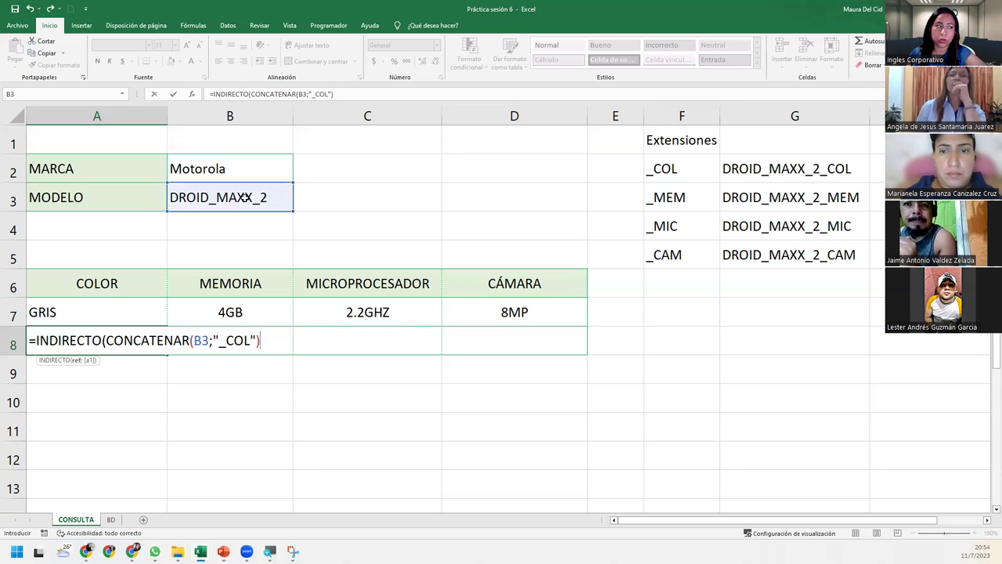
click(245, 342)
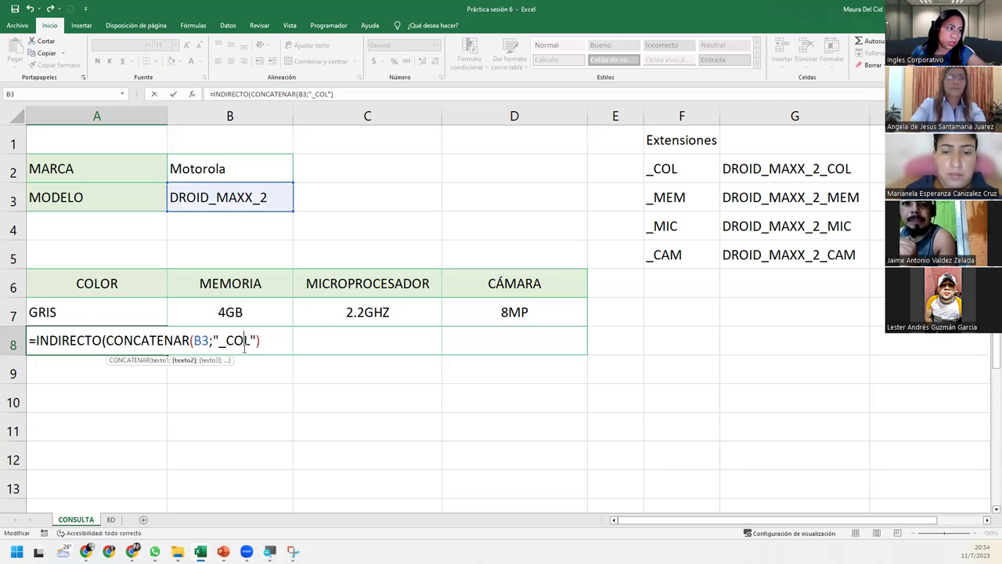
drag(258, 341, 213, 341)
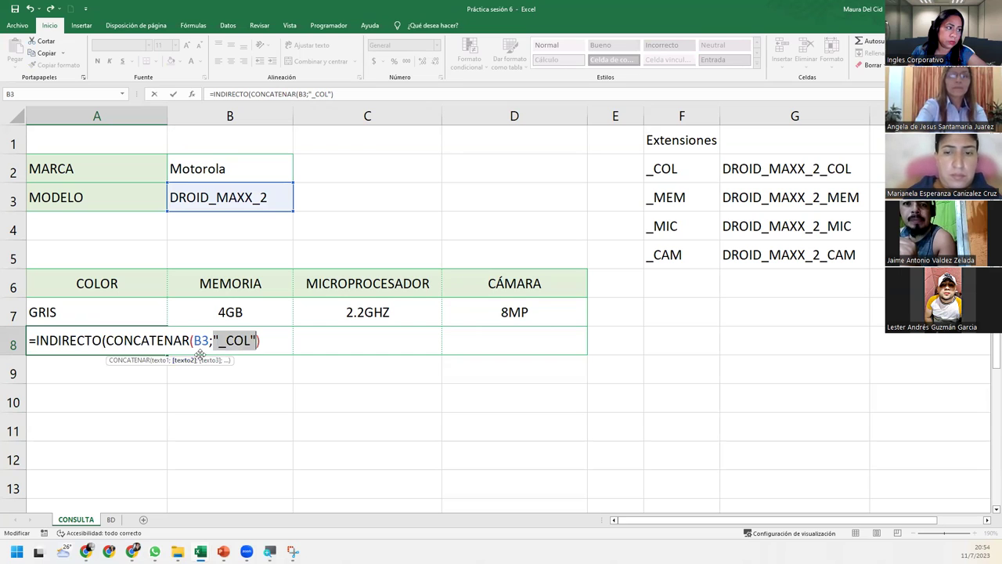
click(676, 184)
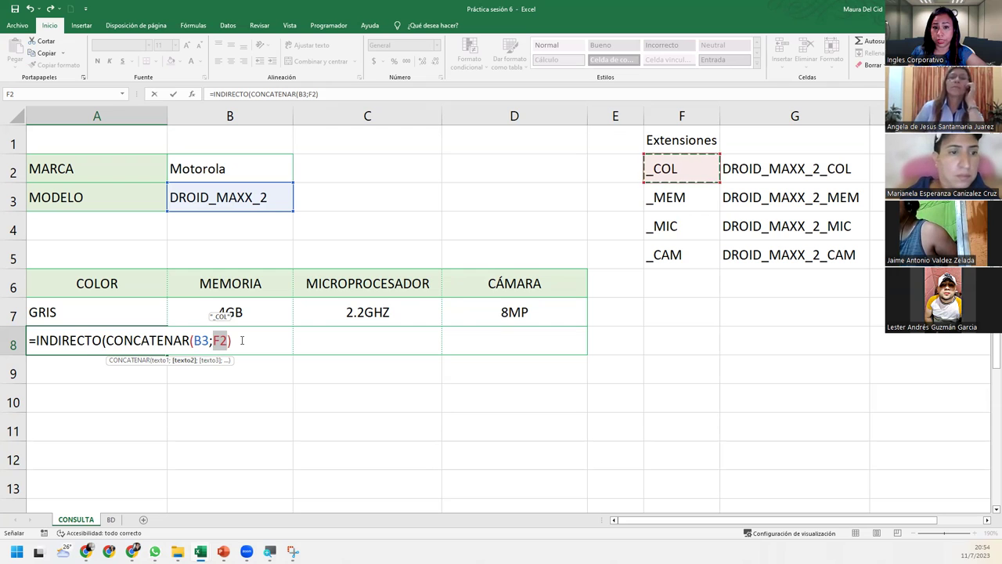
click(242, 340)
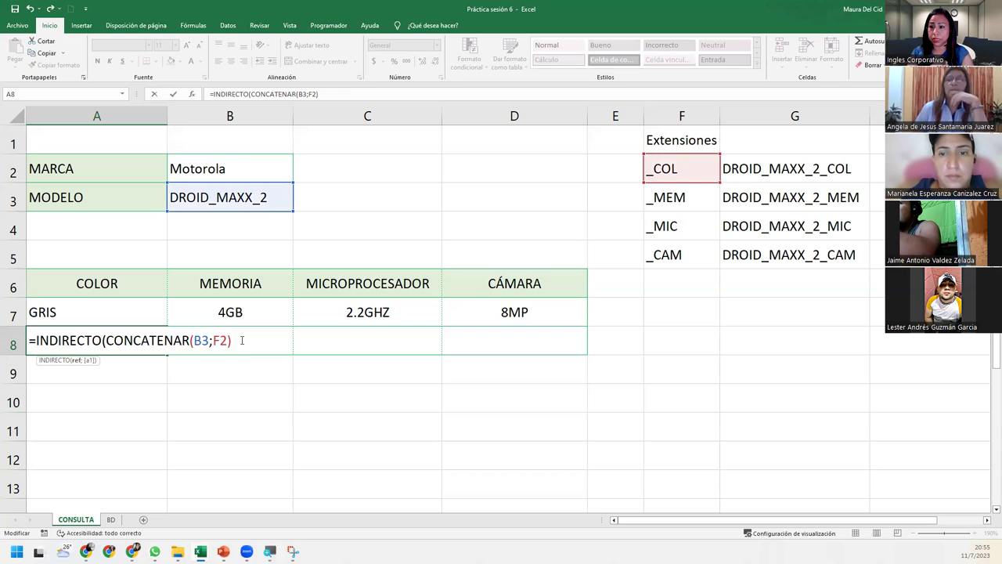
Close and commit the A8 formula =INDIRECTO(CONCATENAR(B3;F2)) so A8 shows GRIS
text())
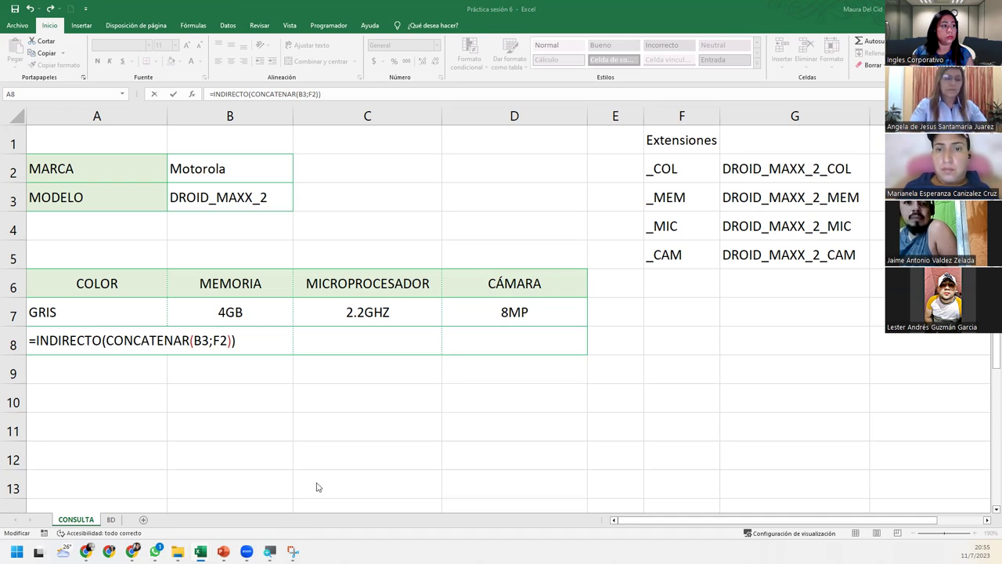
click(322, 338)
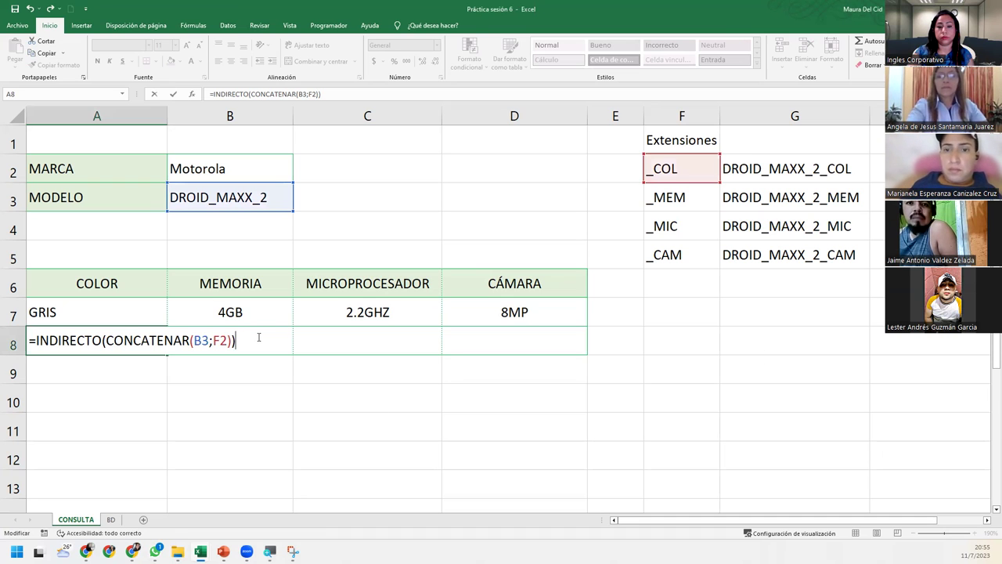
key(Return)
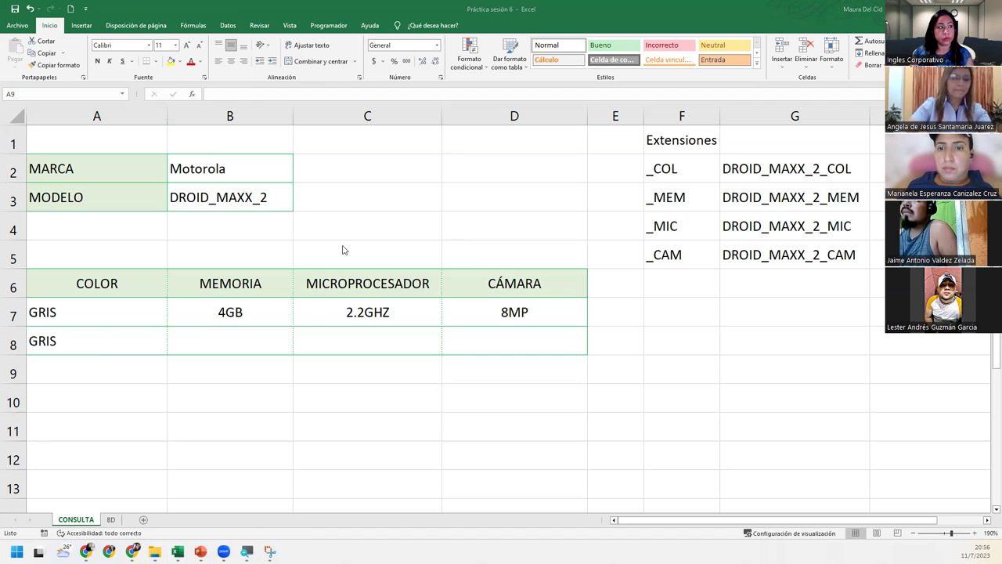
click(88, 336)
click(88, 336)
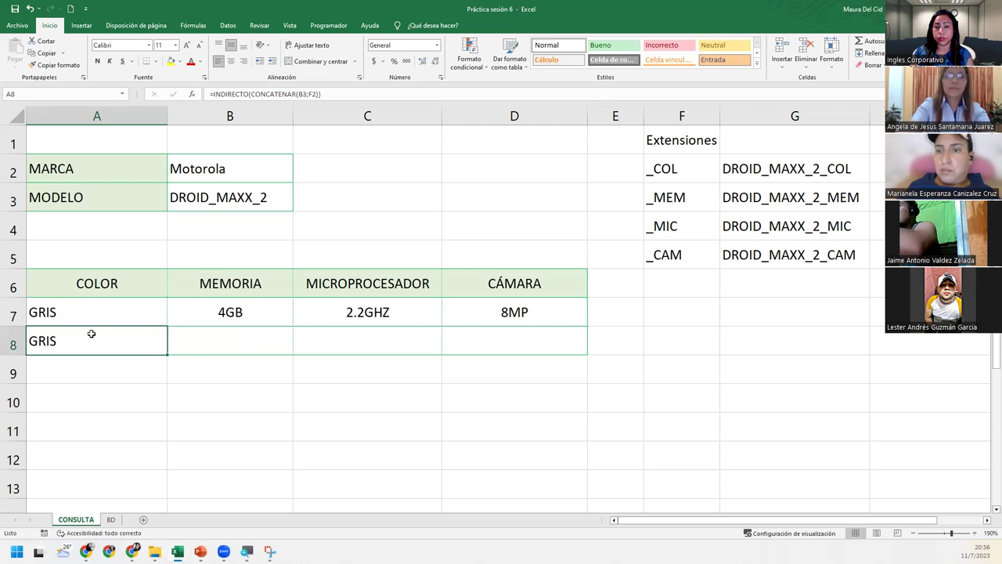
click(213, 348)
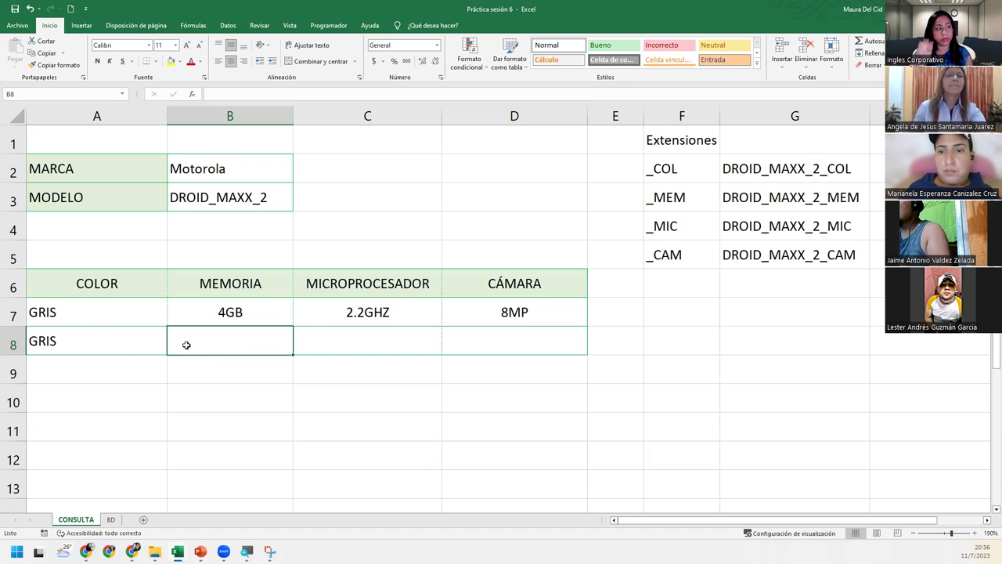
Enter =INDIRECTO(CONCATENAR(B3;F3)) in B8, accepting Excel's suggested correction, so it returns 4GB
text(=INDI)
key(Down)
key(Tab)
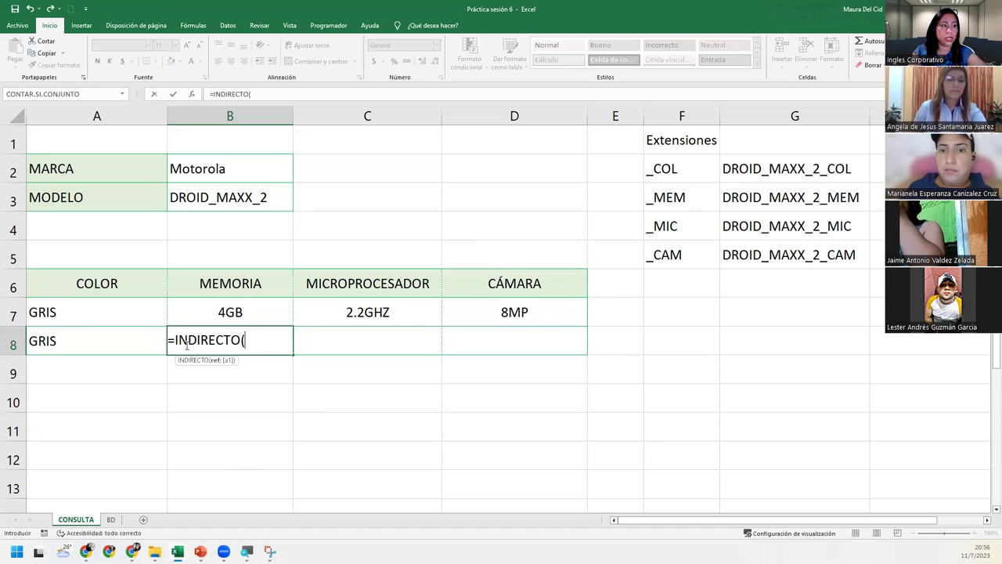
text(CON)
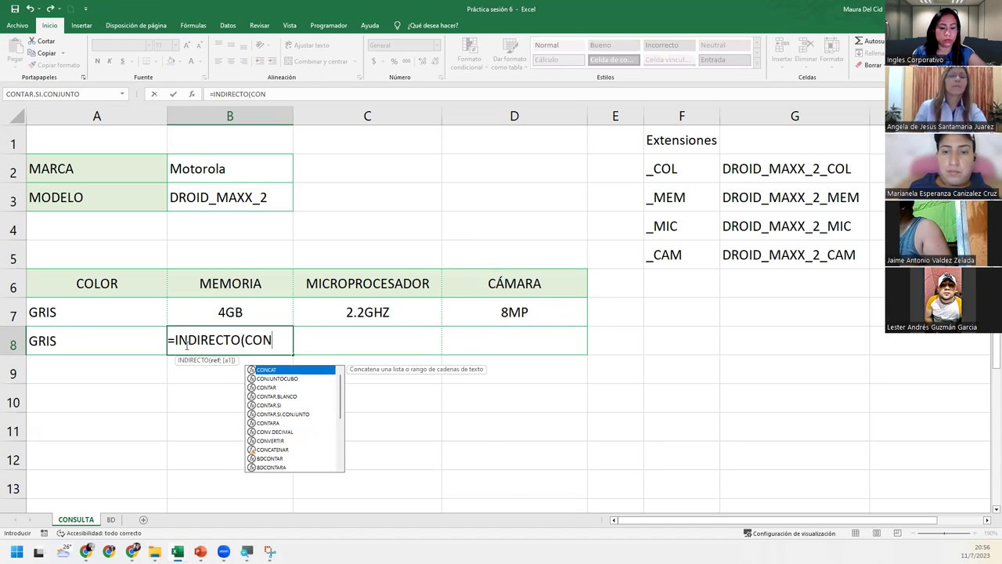
text(CATE)
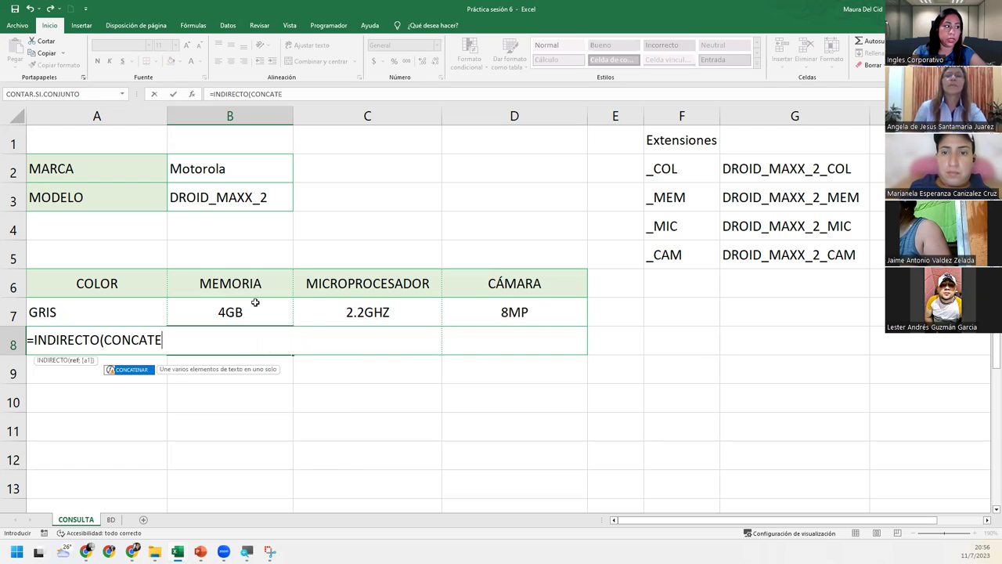
key(Tab)
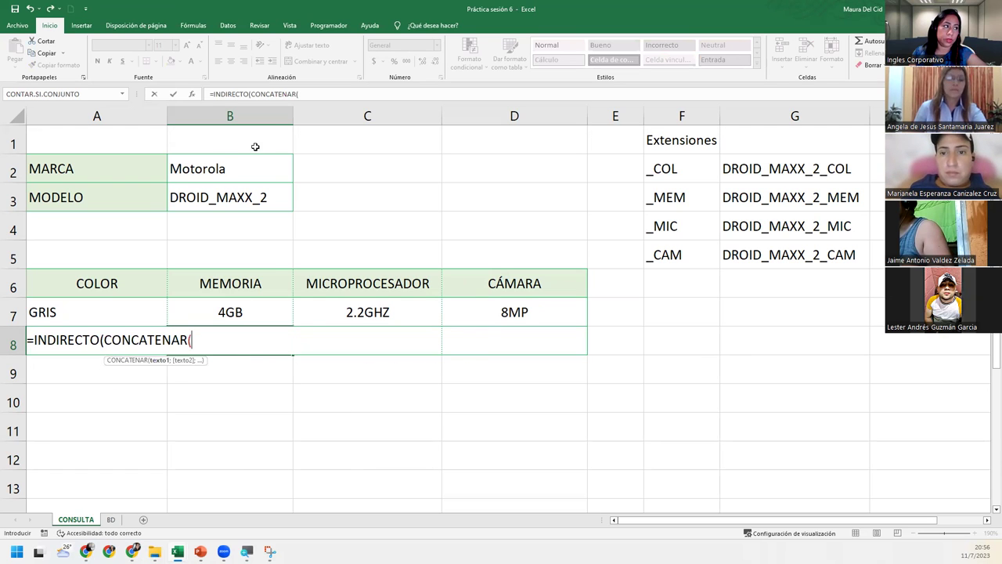
click(221, 196)
text(;)
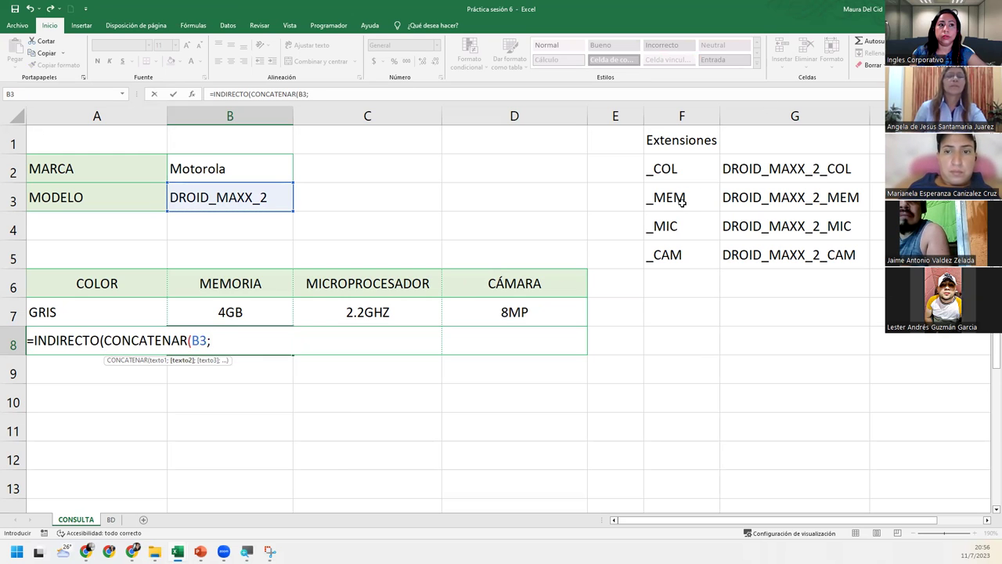
click(683, 202)
text())
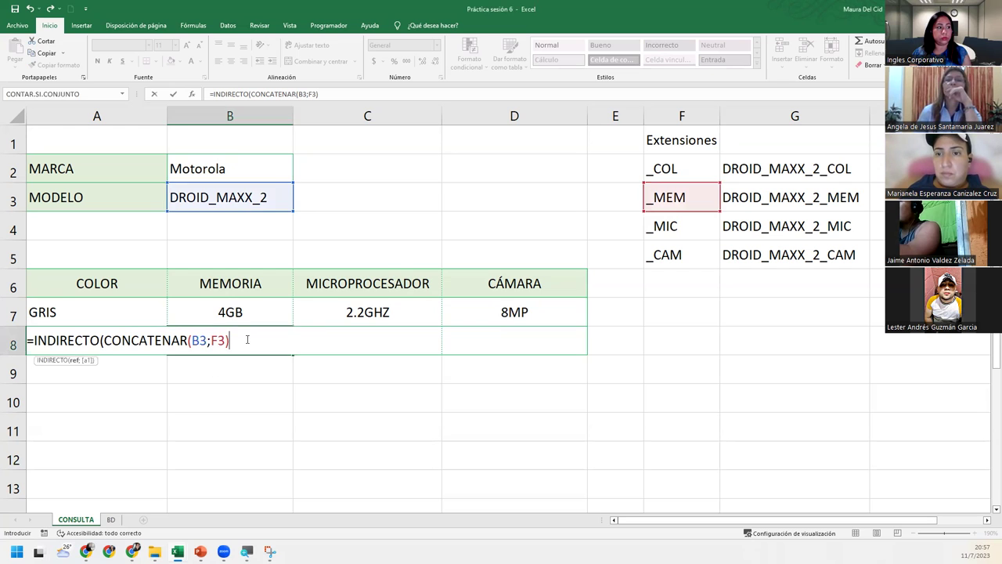
key(Return)
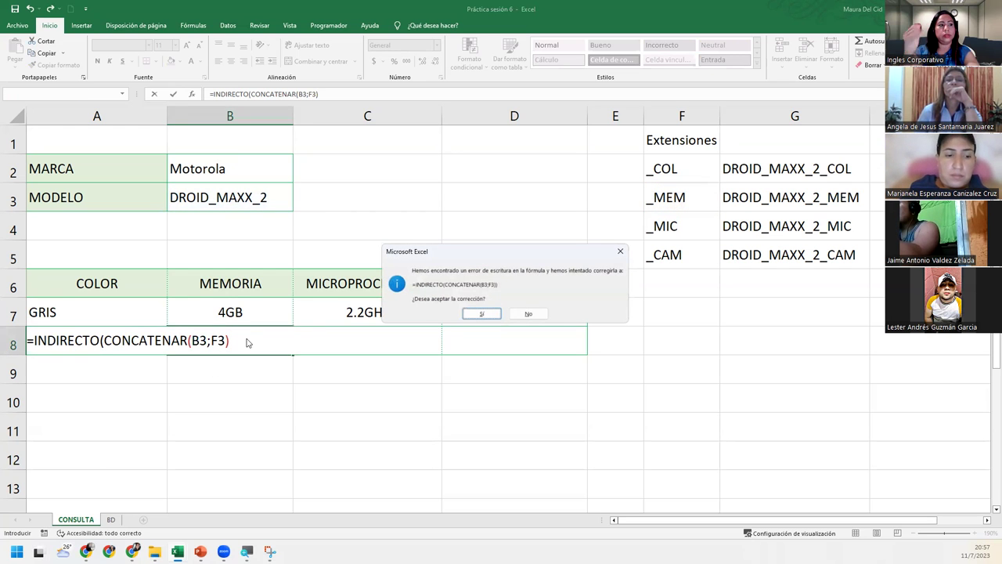
key(Return)
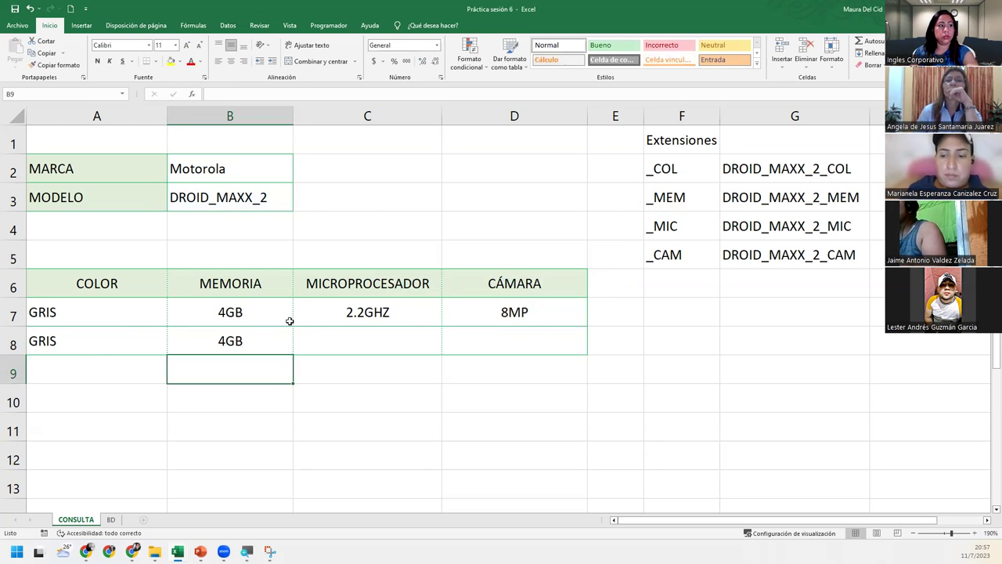
Enter =INDIRECTO(CONCATENAR(B3;F4)) in C8 so it returns 2.2GHZ
click(333, 338)
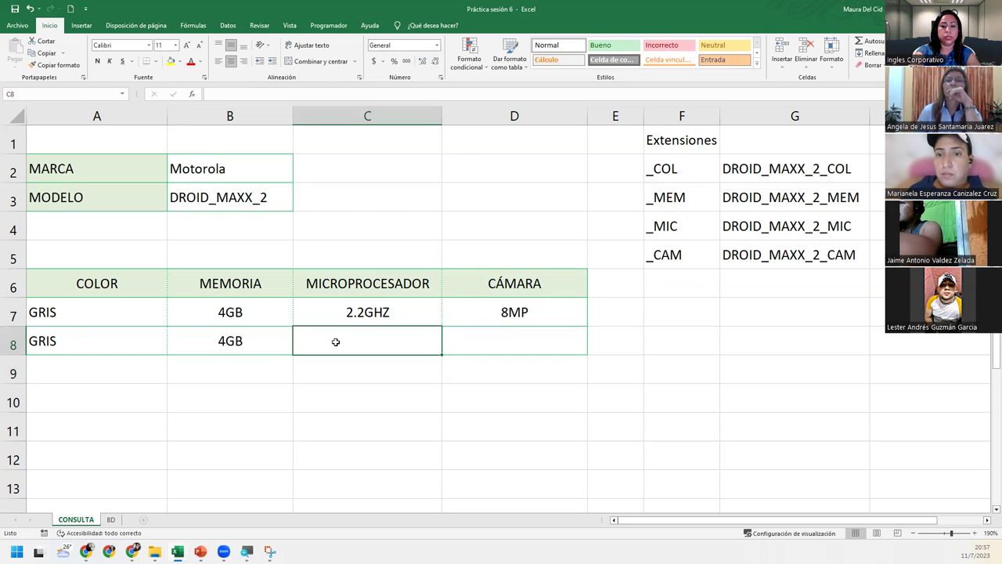
text(=INDIR)
key(Tab)
text(CON)
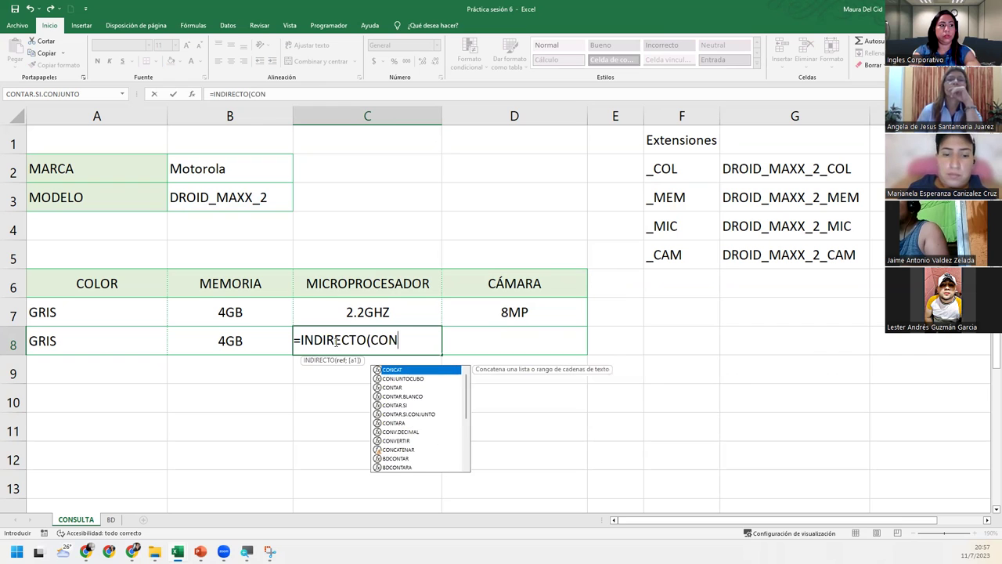
text(C)
key(Down)
key(Tab)
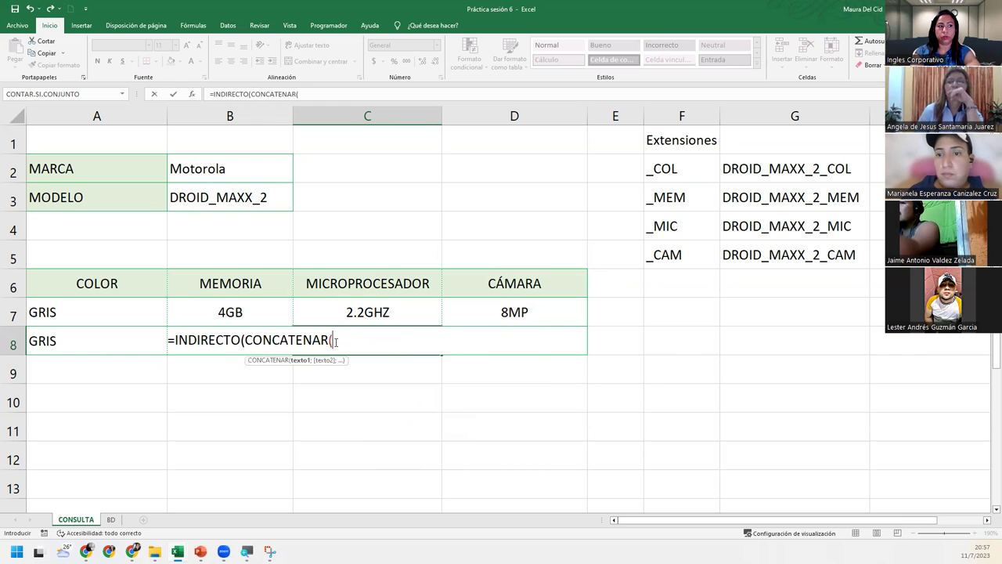
click(208, 195)
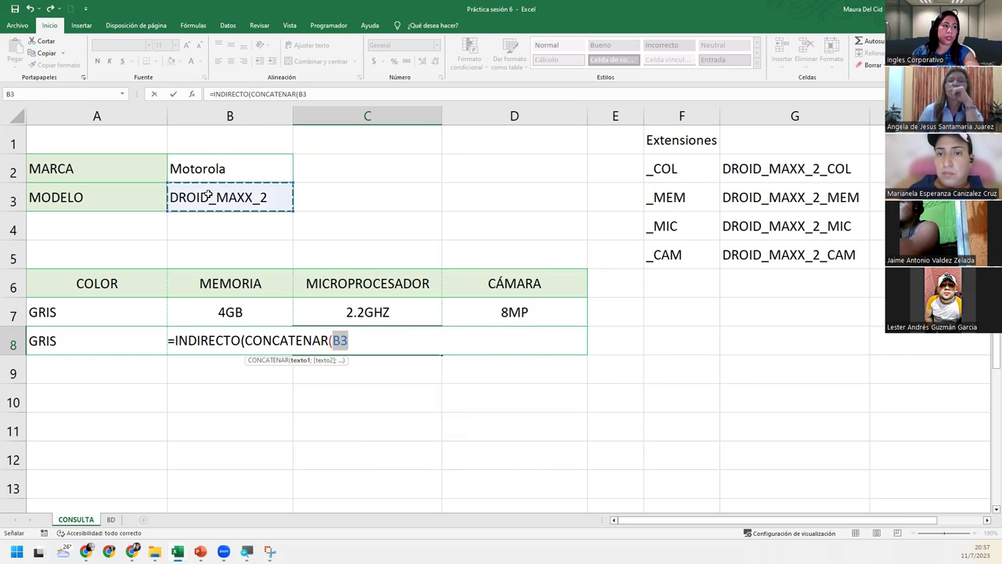
text(;)
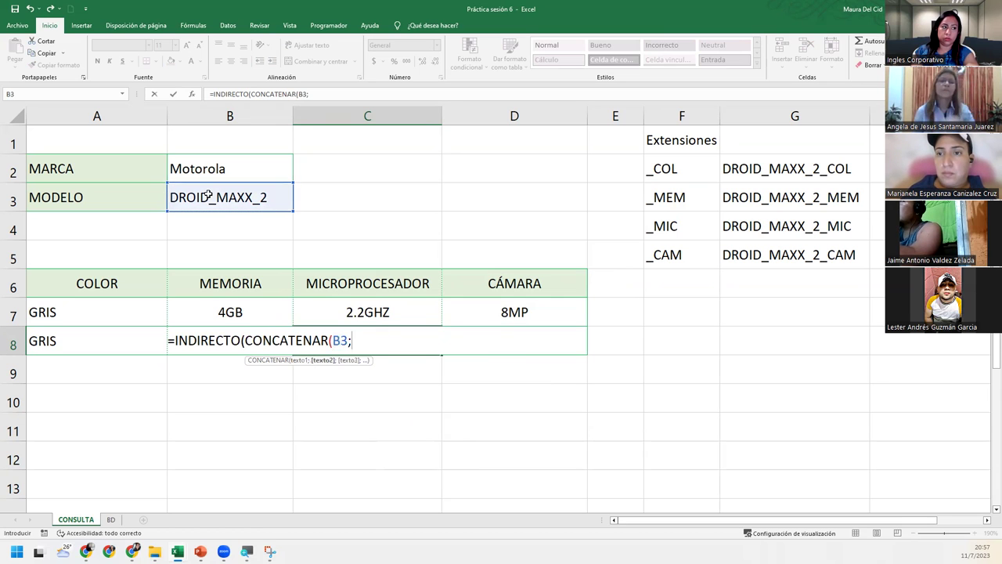
click(665, 227)
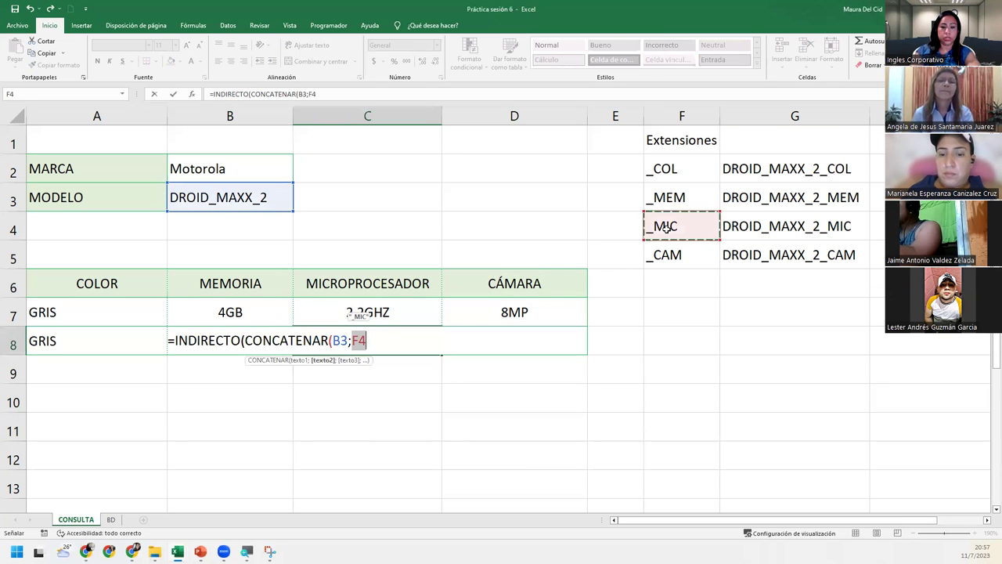
text()))
key(Return)
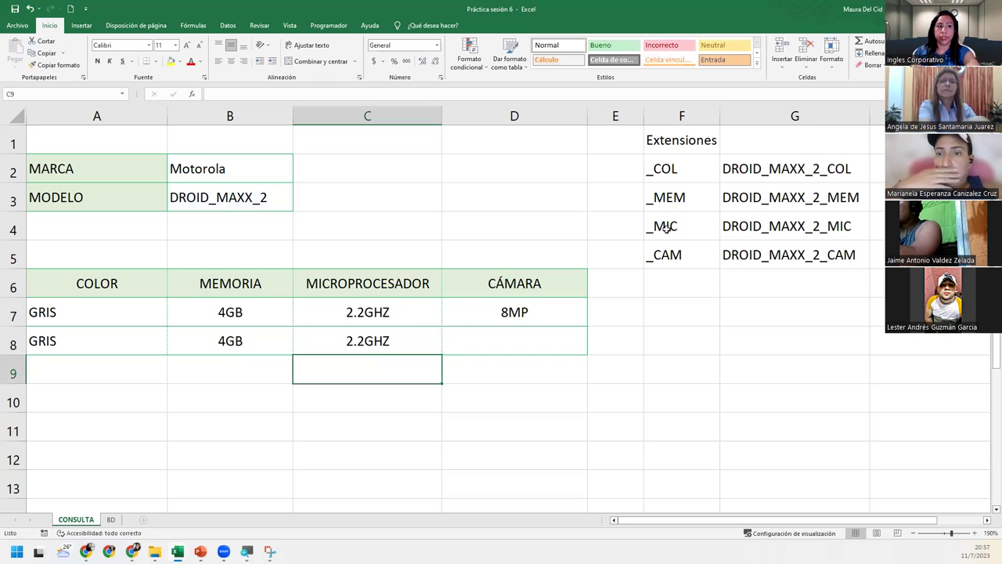
Enter =INDIRECTO(CONCATENAR(B3;F5)) in D8 so it returns 8MP
click(559, 336)
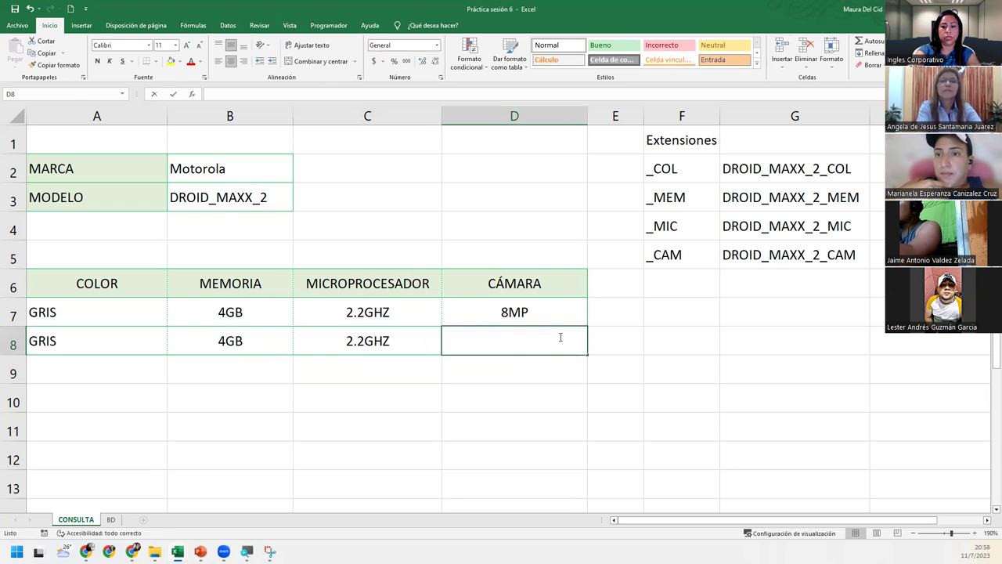
text(=INDI)
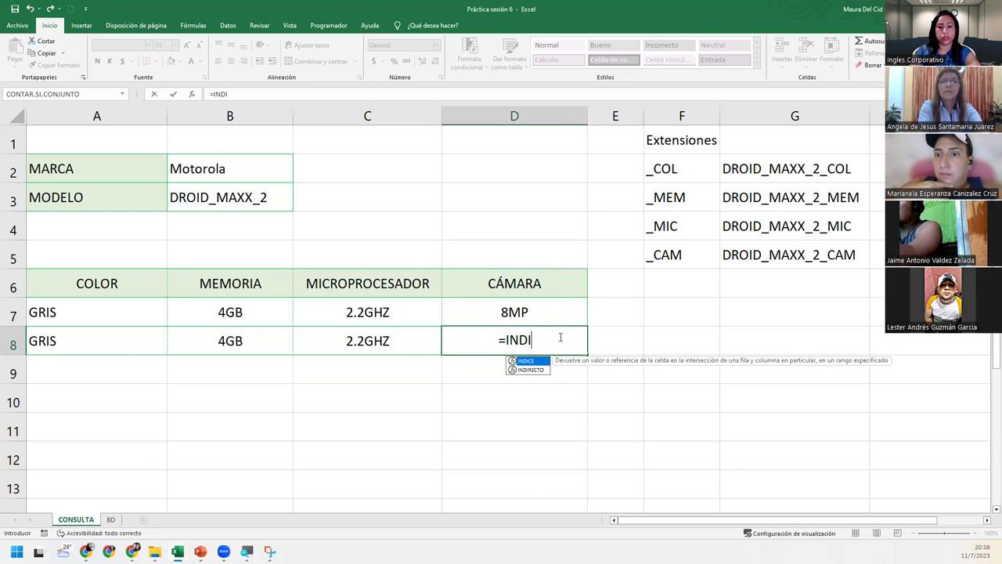
text(RECTO()
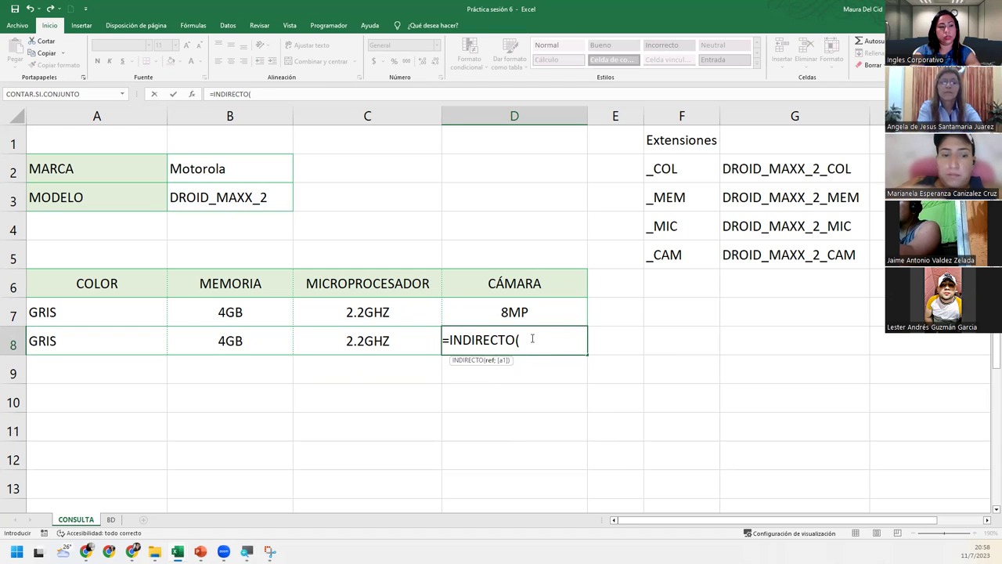
text(CONC)
key(Down)
key(Tab)
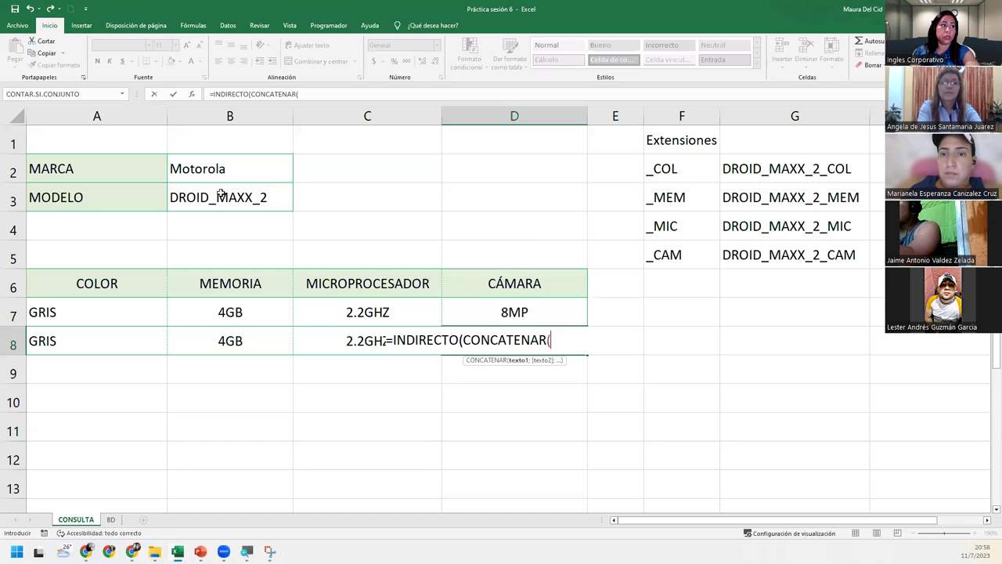
click(222, 194)
text(;)
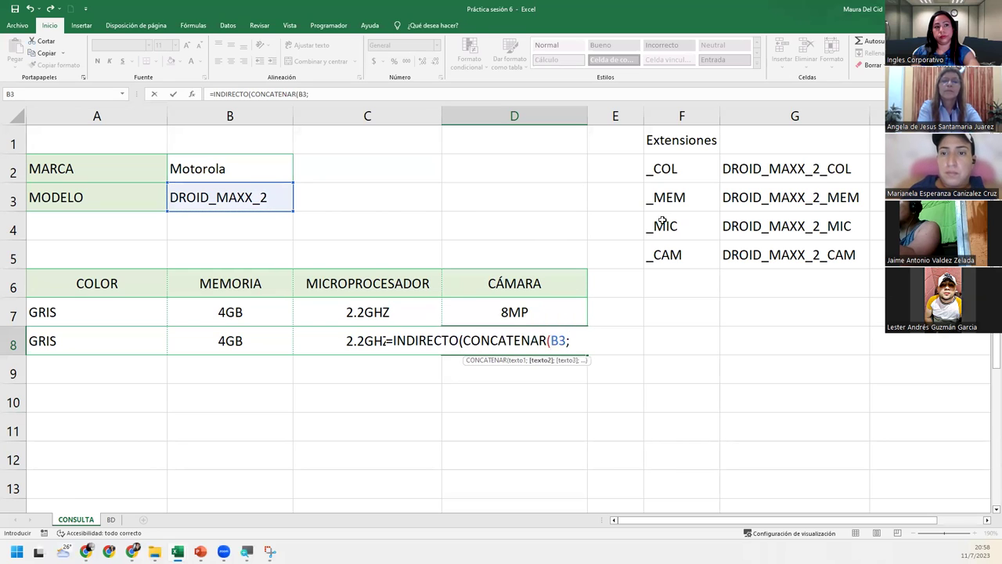
click(670, 256)
text()))
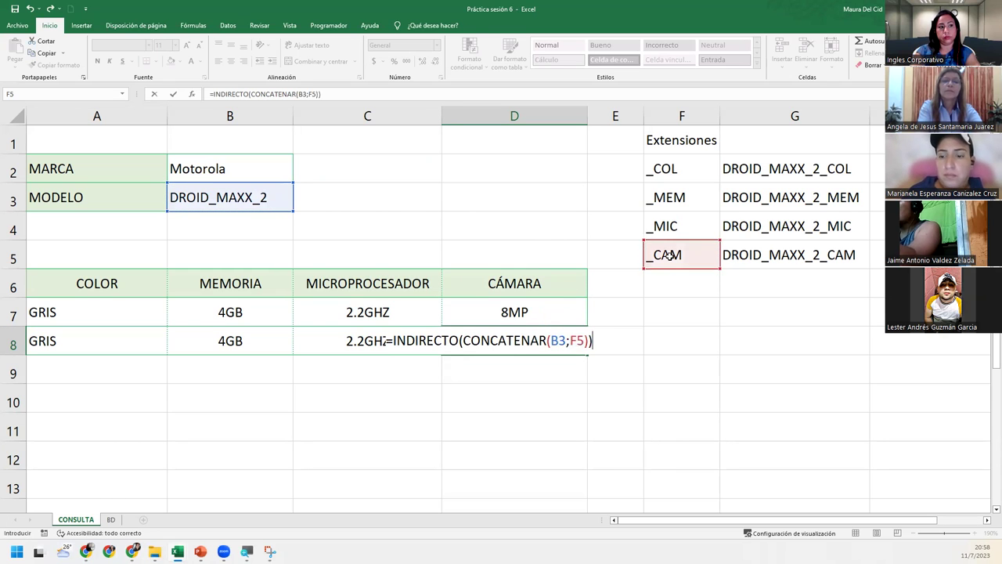
key(Return)
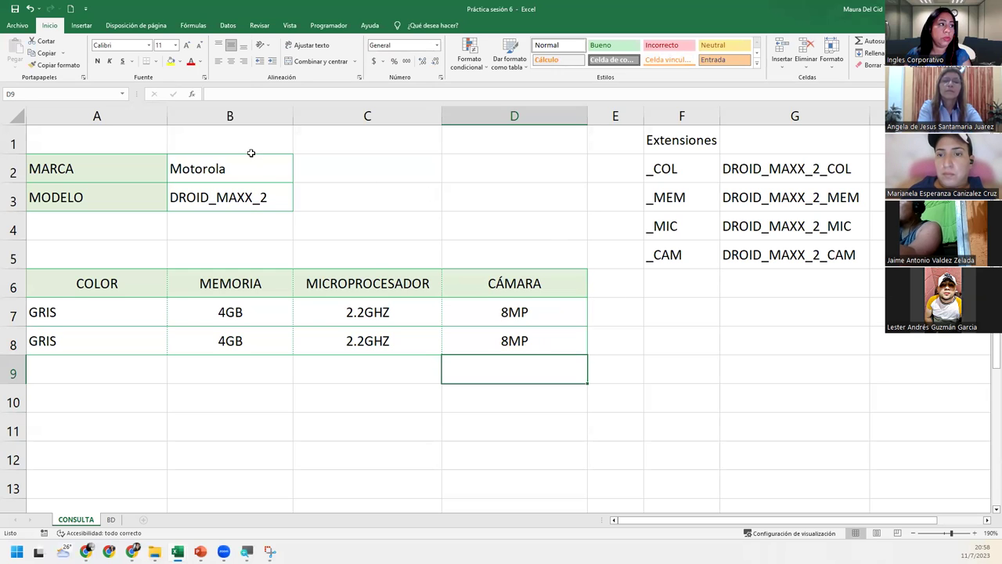
click(251, 157)
Choose Samsung as the brand in B2 and GALAXY_S5 as the model in B3
click(298, 177)
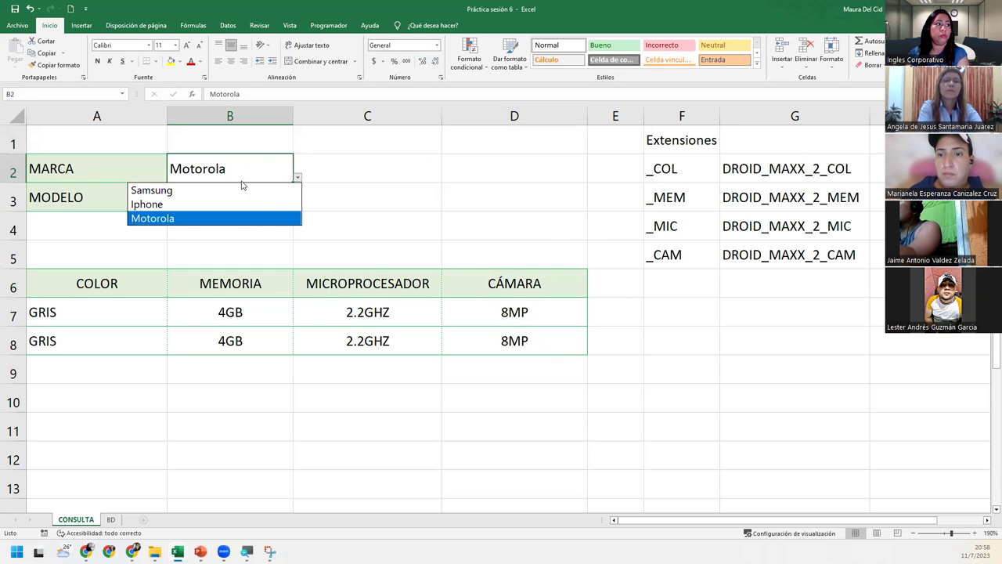
click(212, 190)
click(235, 200)
click(298, 209)
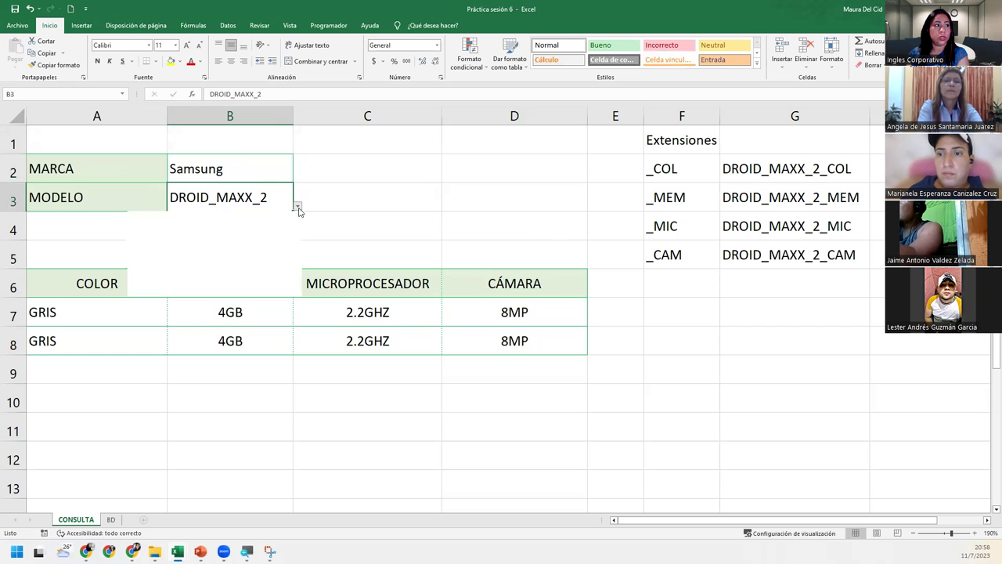
click(180, 233)
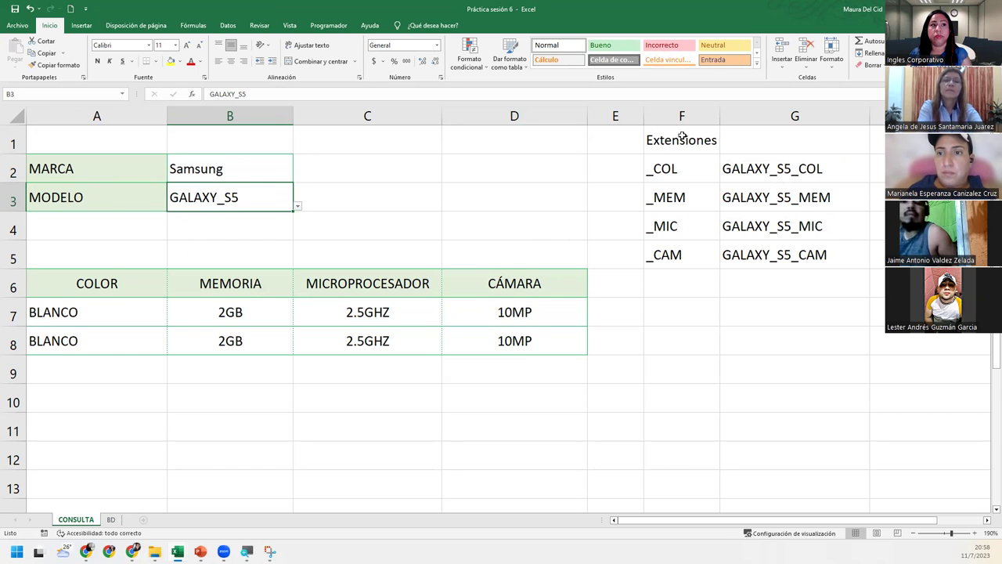
Hide the helper extension columns F and G, then review the colour formula
drag(682, 116, 780, 134)
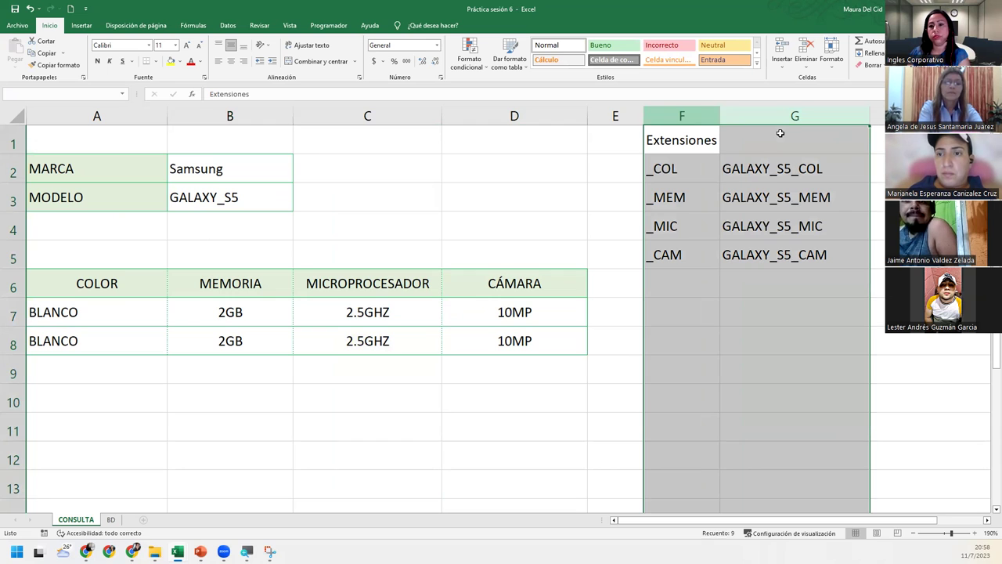
right_click(776, 131)
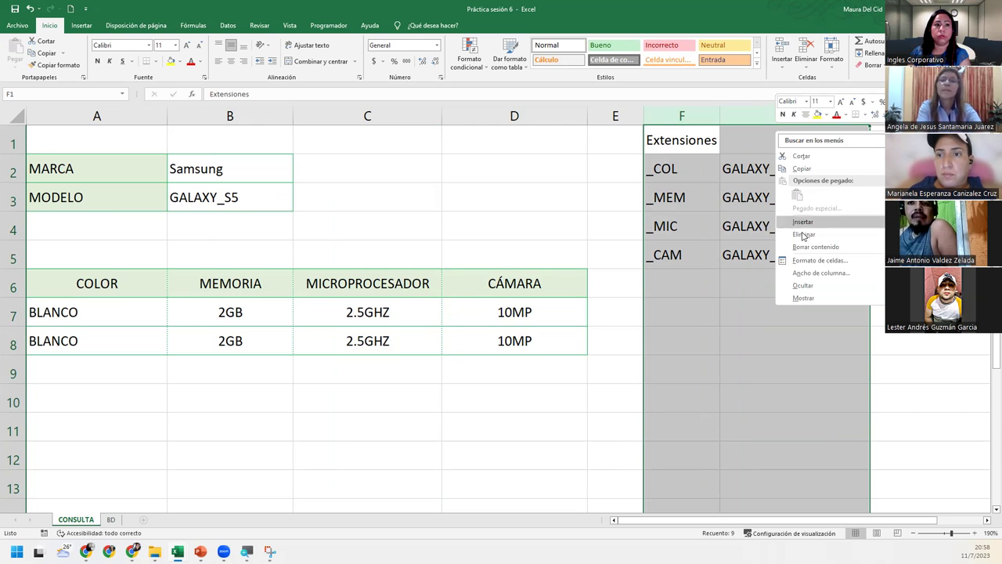
click(804, 286)
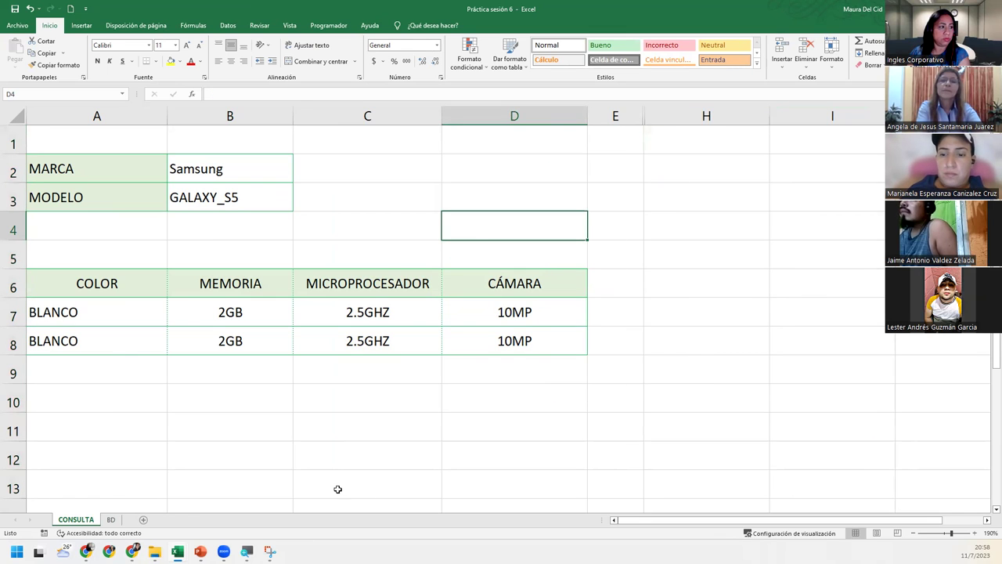
click(112, 365)
click(107, 344)
click(105, 312)
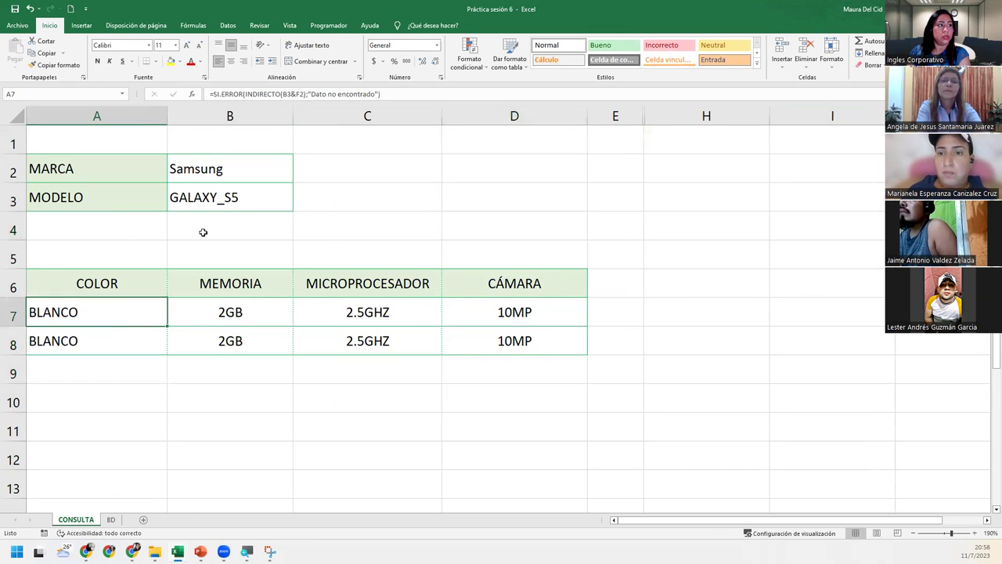
Switch the B3 model to GALAXY_J5, giving NEGRO, 4GB, 2.7GHZ and 5MP
click(265, 202)
click(296, 207)
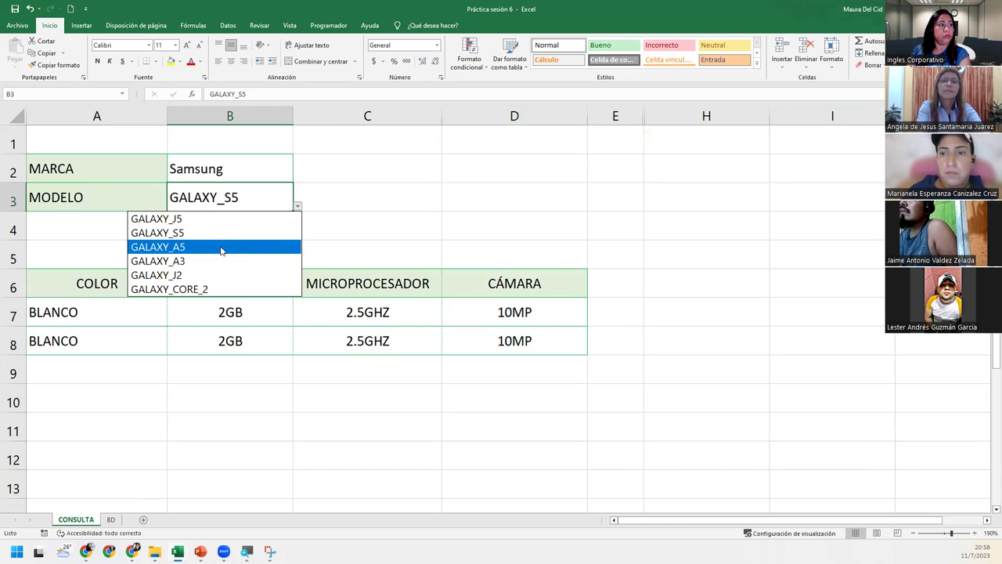
click(221, 219)
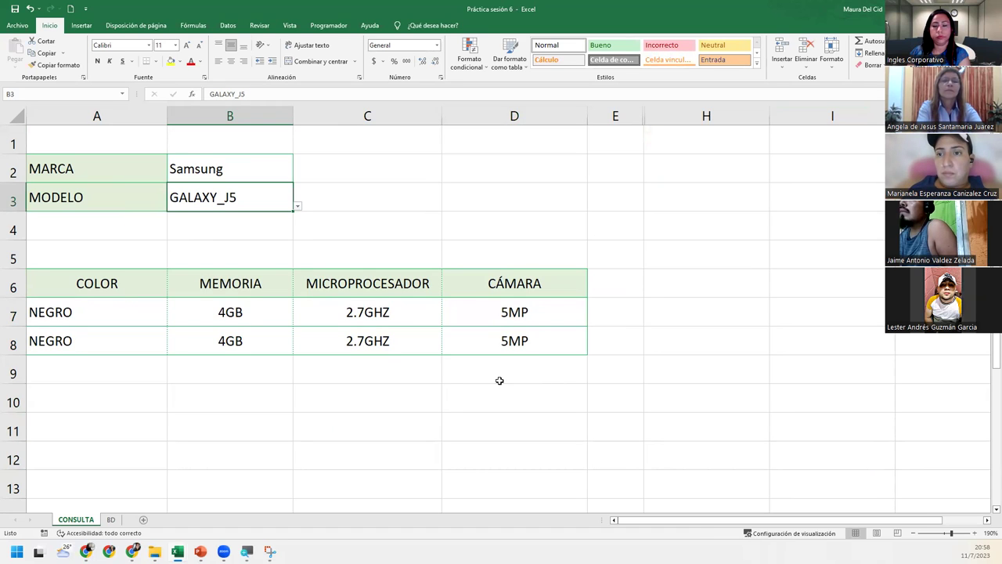
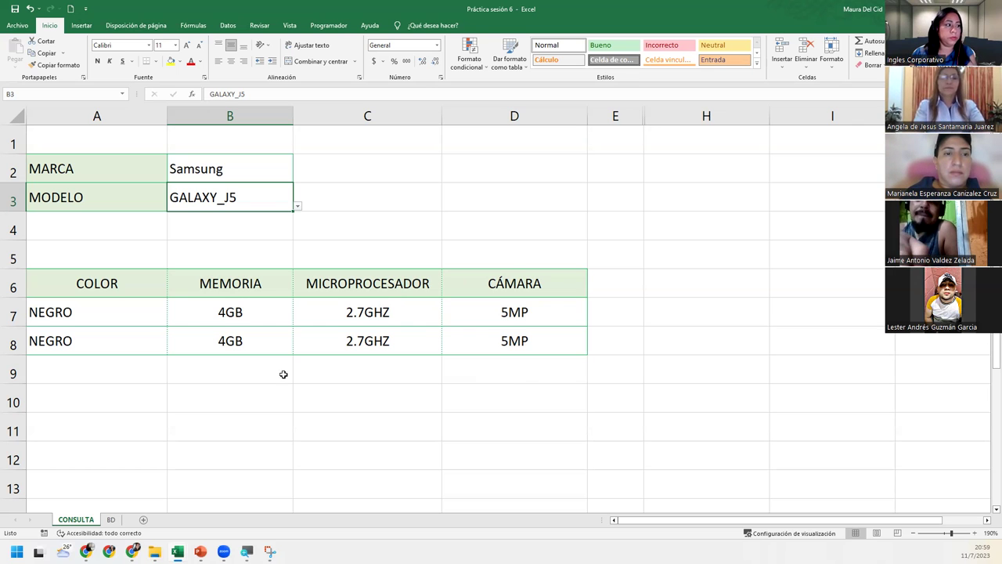
Check the SI.ERROR(INDIRECTO) formula in cell A7, then switch to the BD sheet
click(198, 340)
click(155, 313)
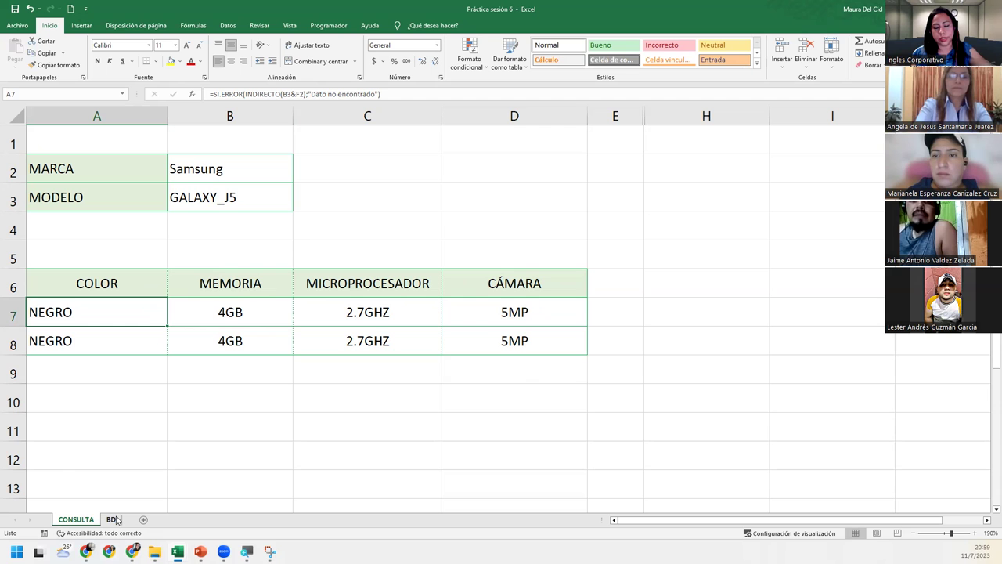
click(114, 519)
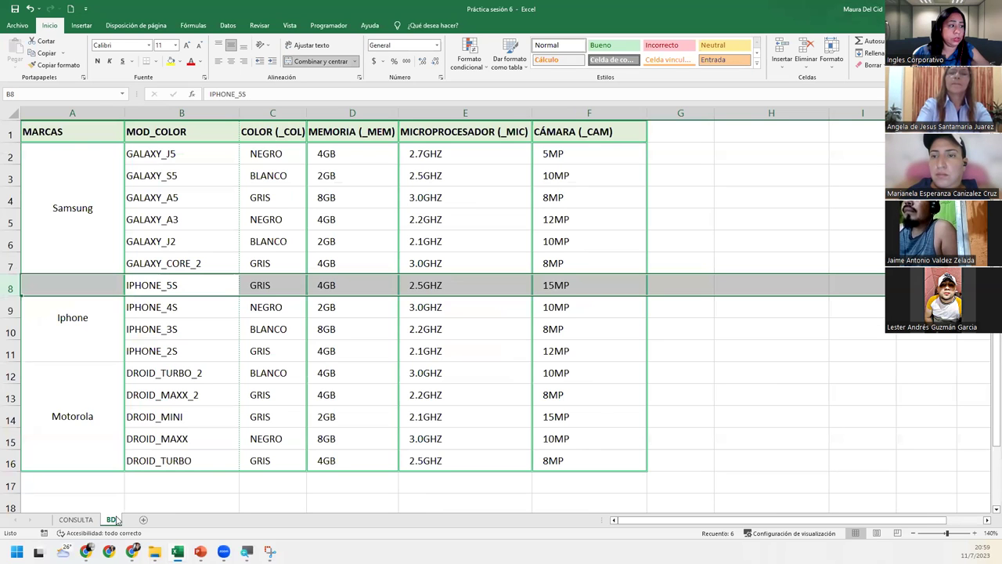
Select model names in column B, ending on GALAXY_J5 in cell B2
click(172, 218)
click(173, 182)
click(174, 156)
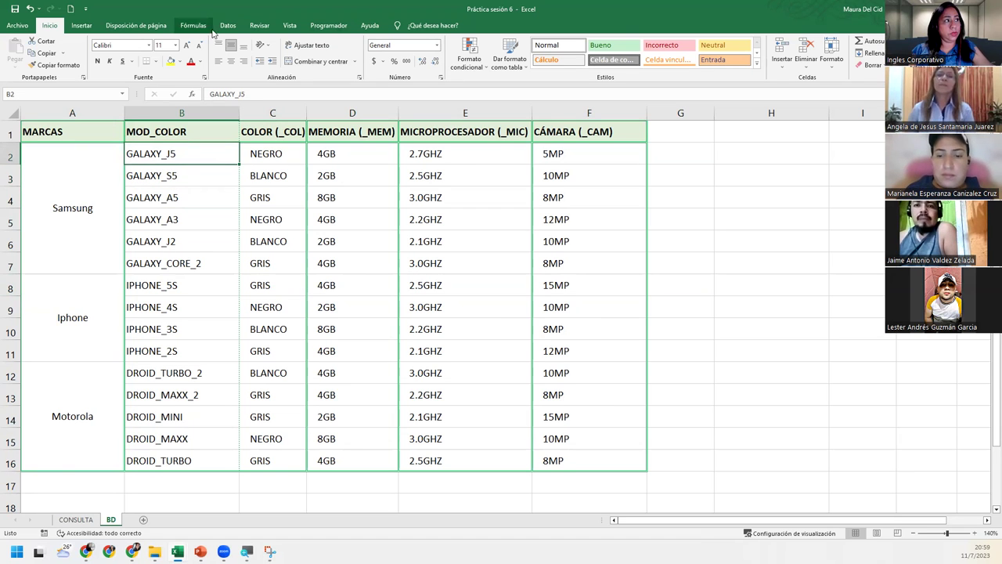
click(193, 25)
click(363, 61)
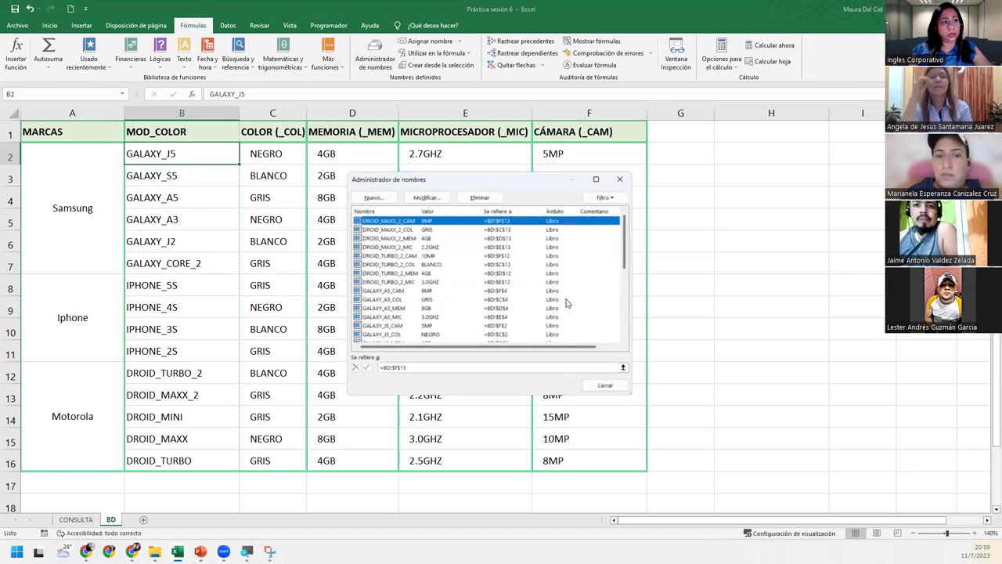
click(406, 230)
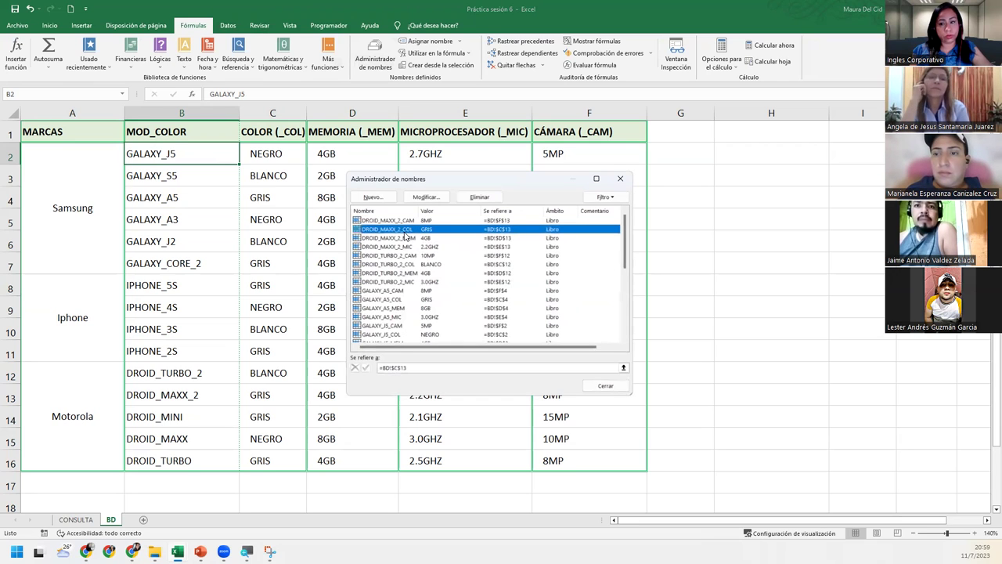
click(388, 246)
click(389, 257)
click(384, 292)
click(385, 248)
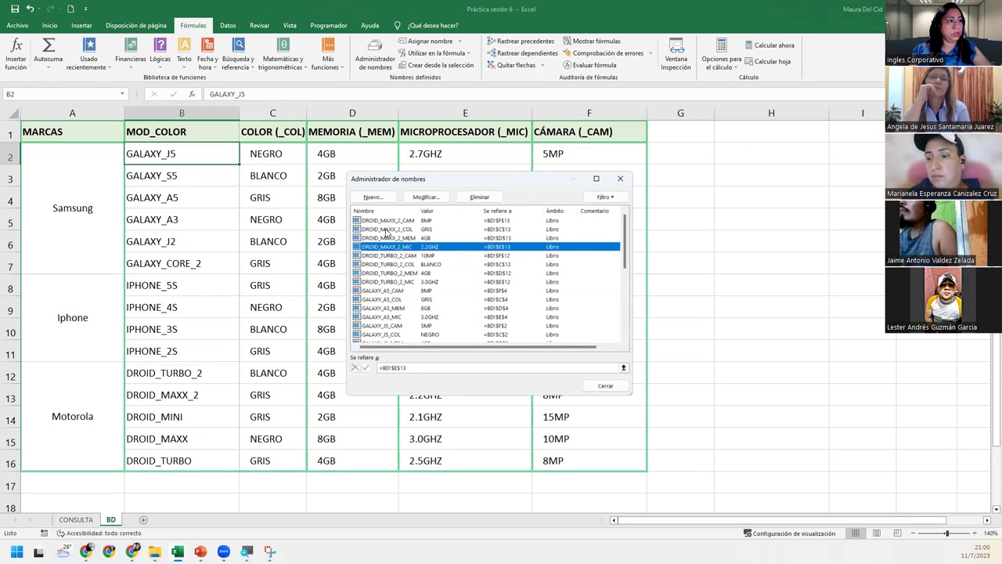
click(390, 282)
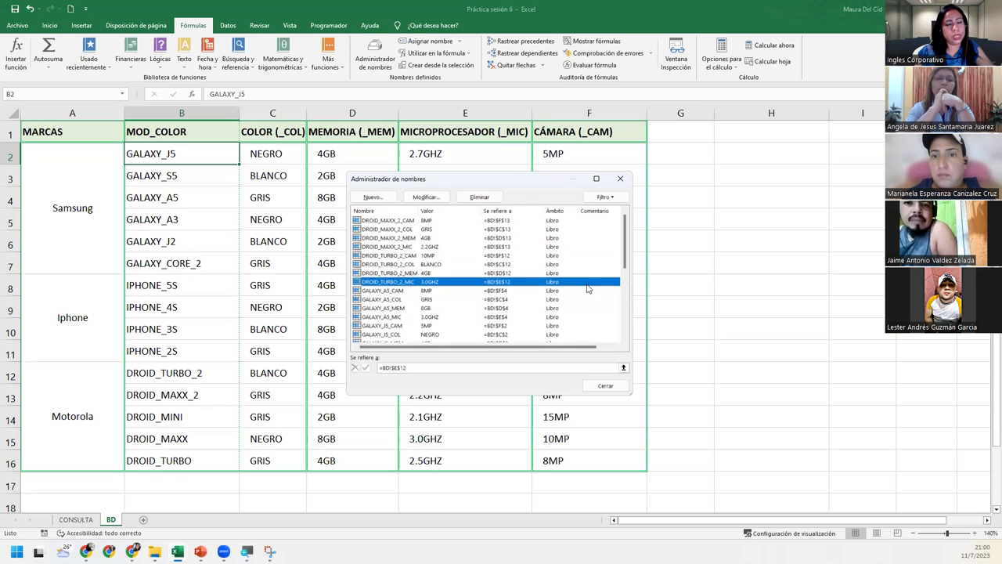
click(618, 179)
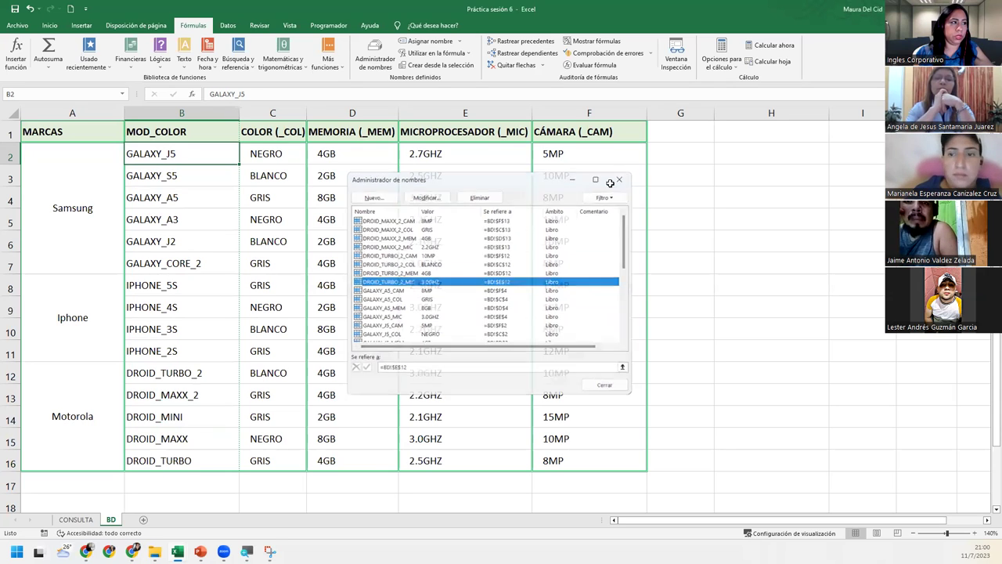
Select the DROID_MINI row and colour cell C14, cancelling the suggested name GRIS
click(209, 416)
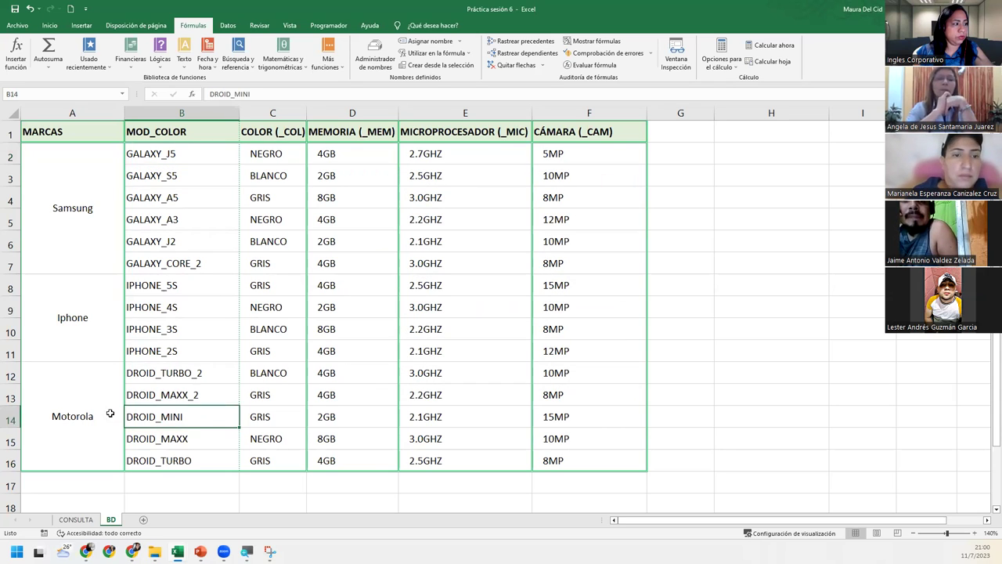
click(9, 420)
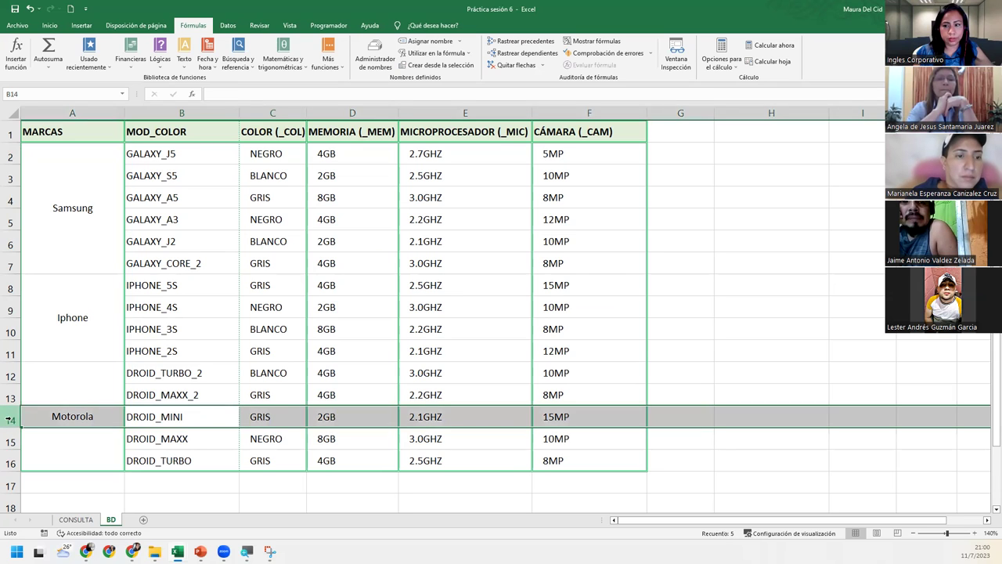
click(288, 416)
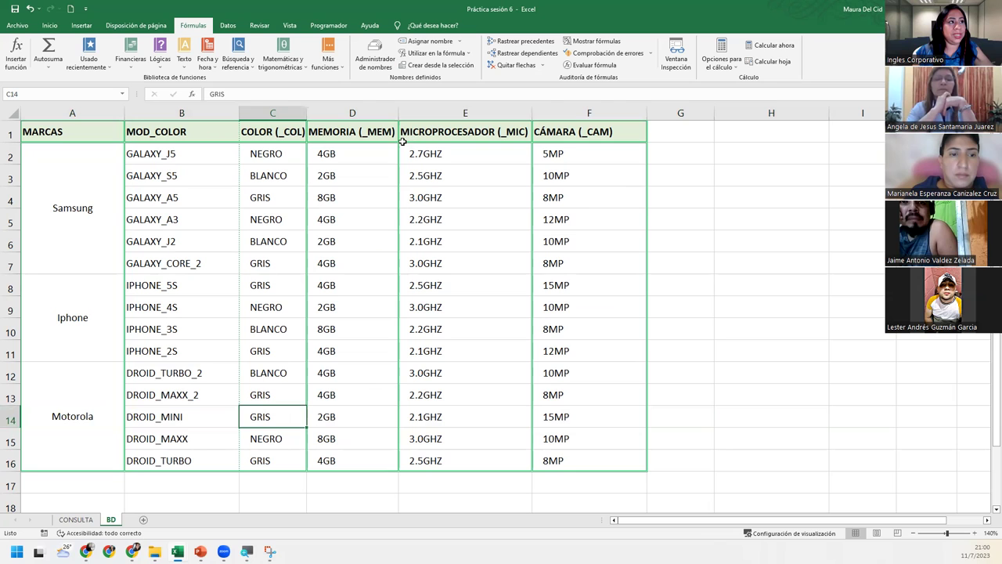
click(426, 41)
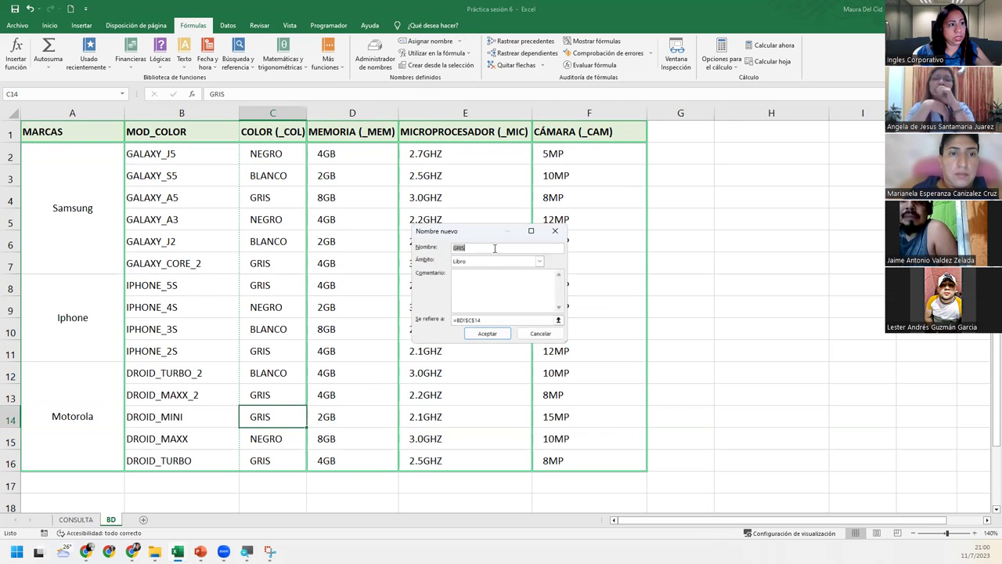
click(556, 231)
click(199, 412)
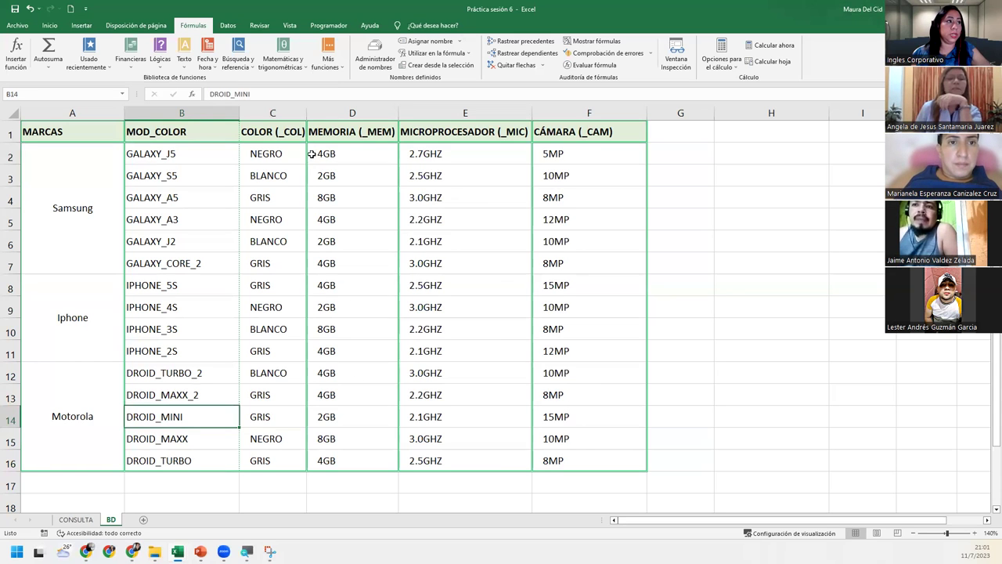
Define the name DROID_MINI_COL referring to the GRIS colour cell C14
click(433, 40)
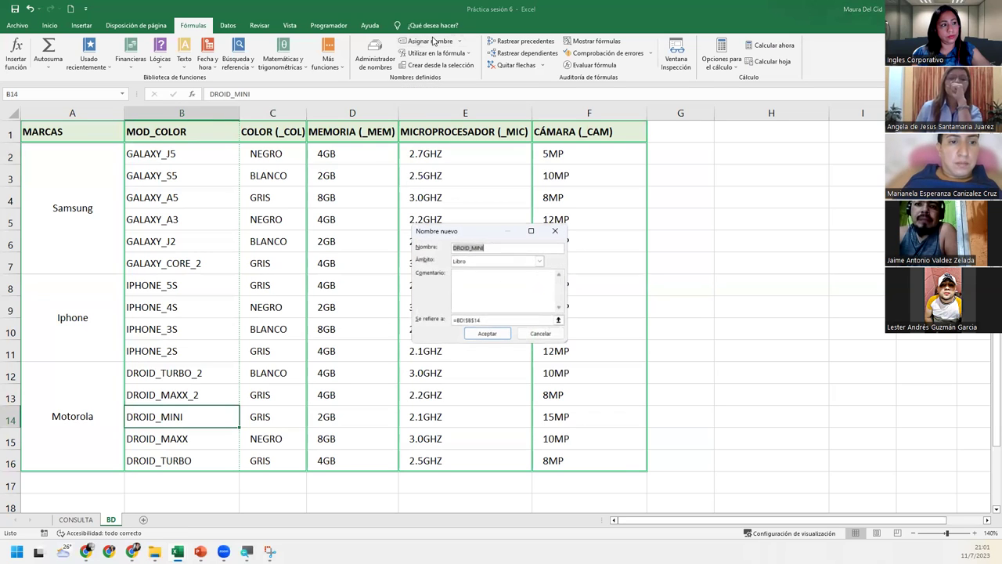
click(504, 248)
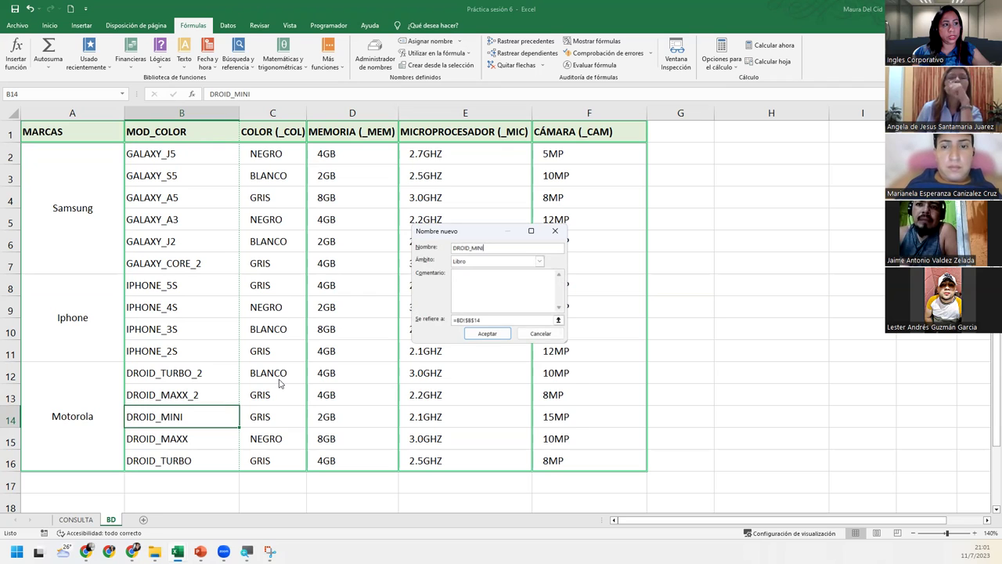
text(_COL)
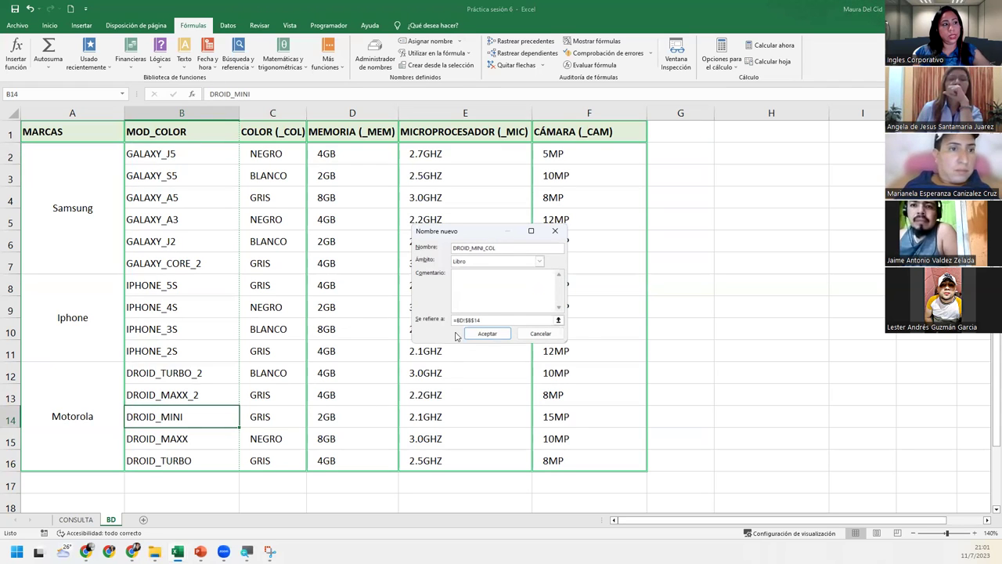
triple_click(495, 319)
click(277, 423)
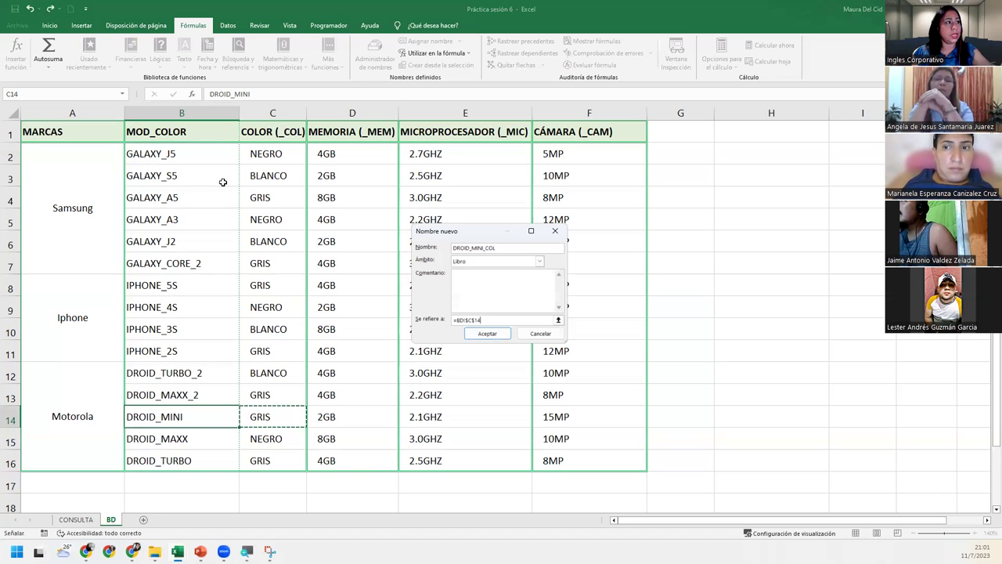
click(505, 333)
click(347, 411)
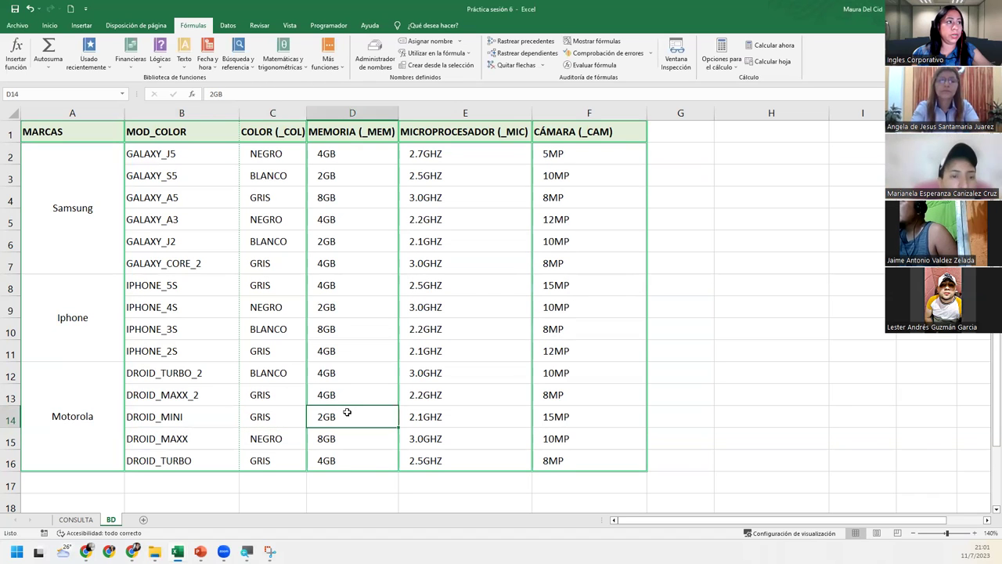
click(430, 41)
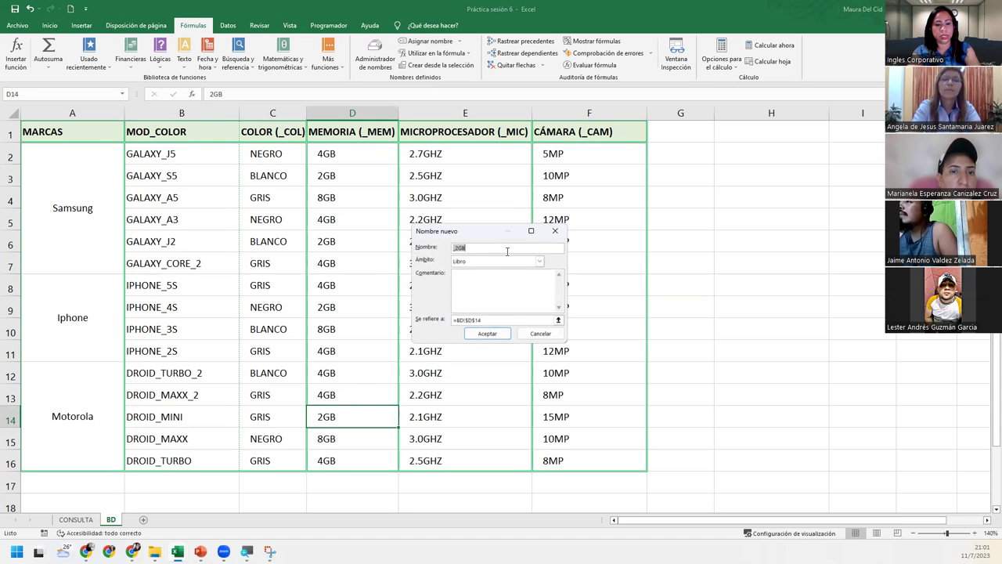
key(Tab)
click(508, 249)
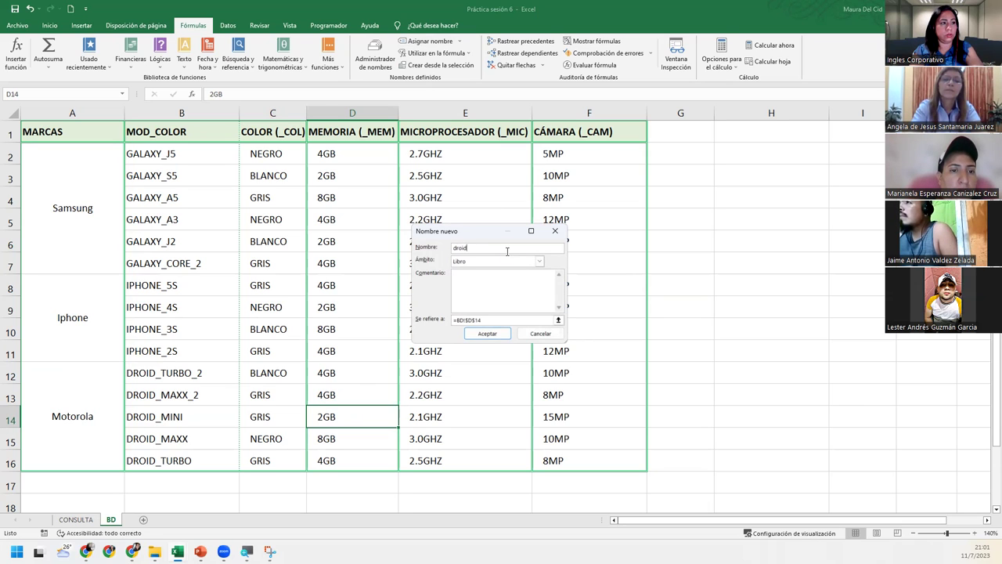
key(BackSpace)
key(BackSpace)
key(BackSpace)
text(DRO)
text(_)
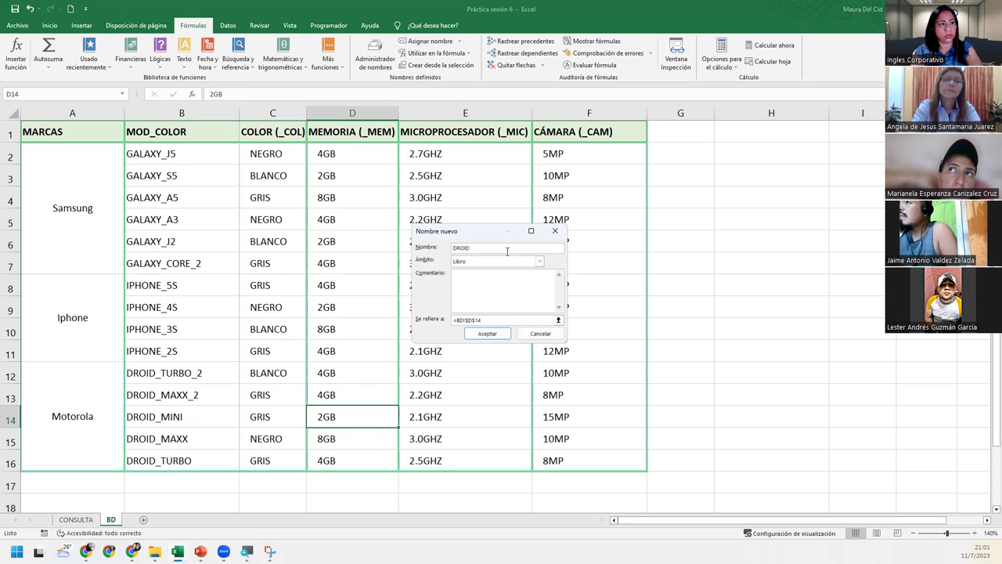
text(M)
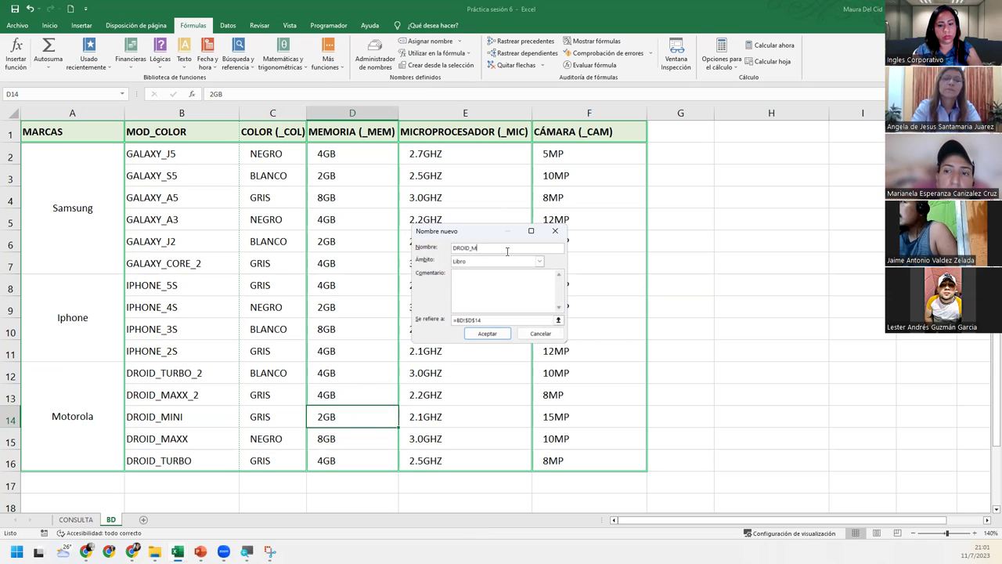
text(INI_MEM)
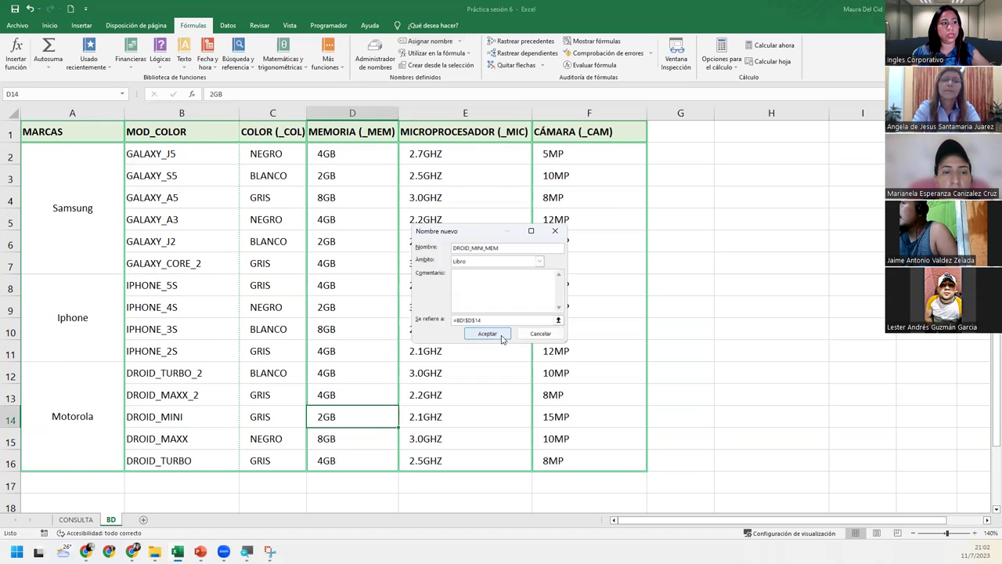
click(502, 334)
click(431, 415)
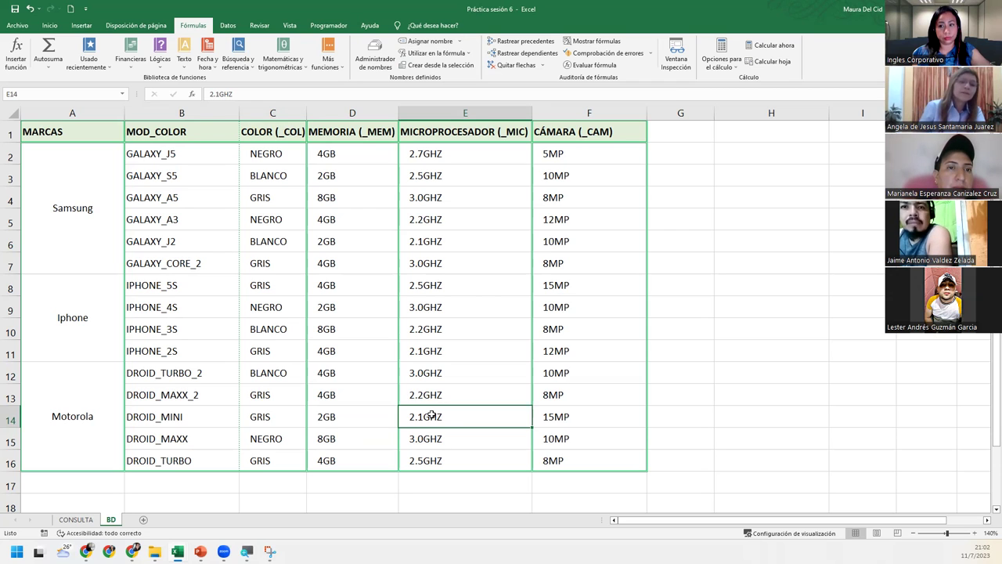
click(186, 419)
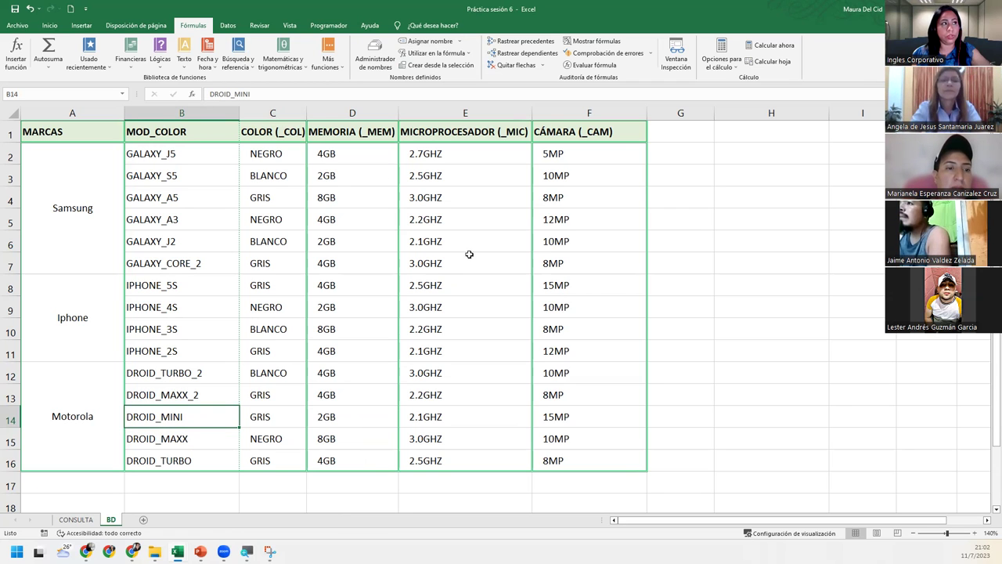
Define the name DROID_MINI_MIC referring to processor cell BD!$E$14
click(423, 42)
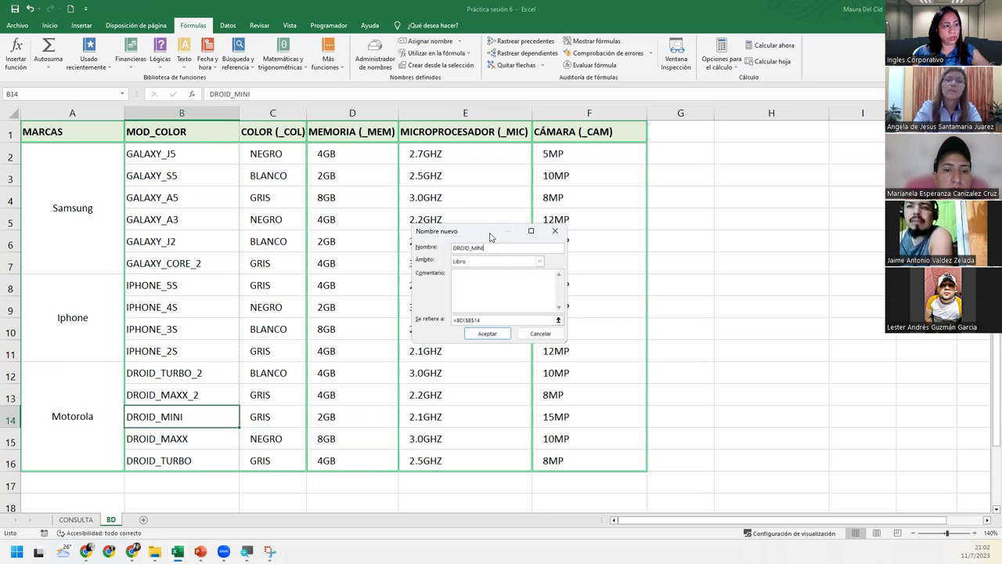
drag(491, 237, 467, 444)
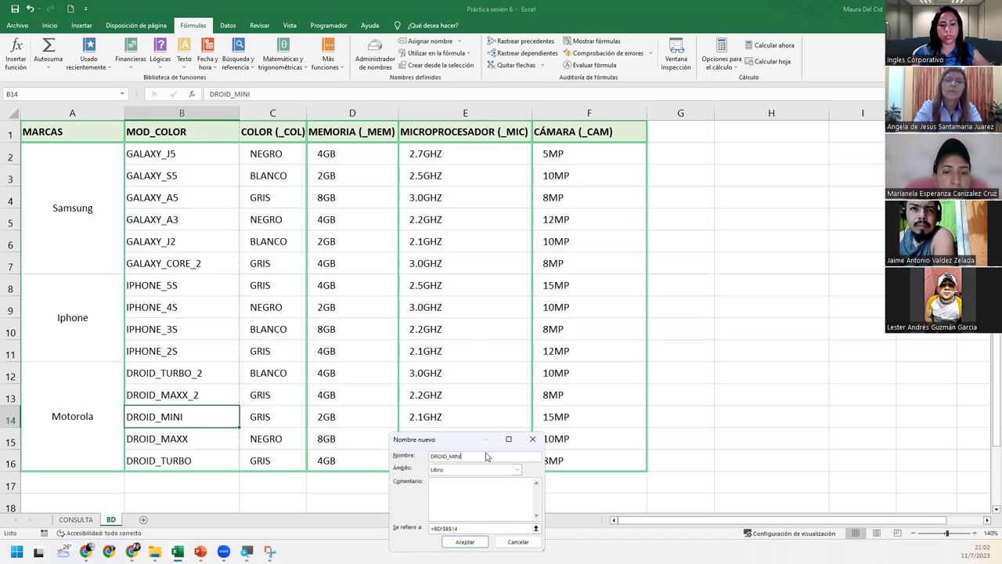
text(_MIC)
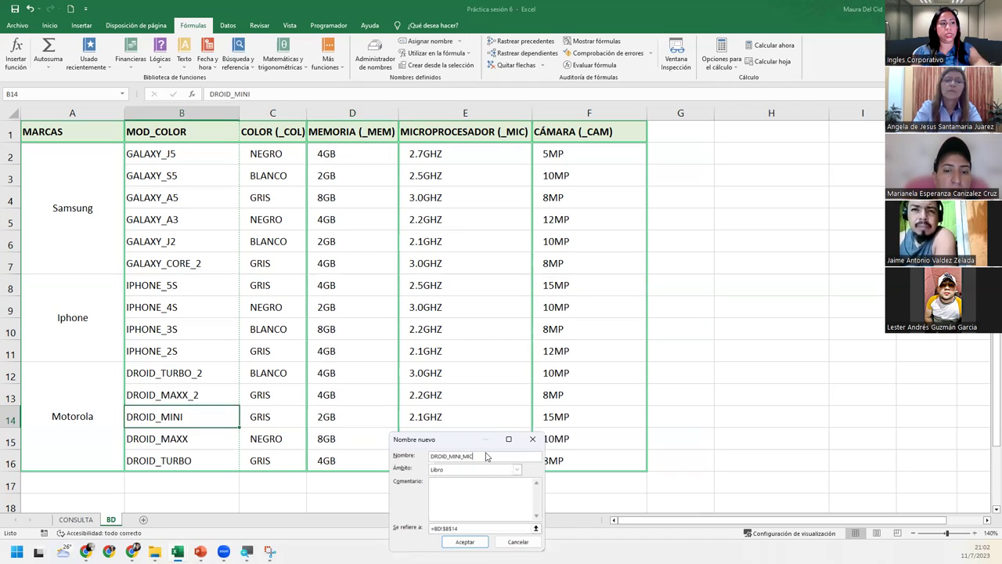
click(465, 529)
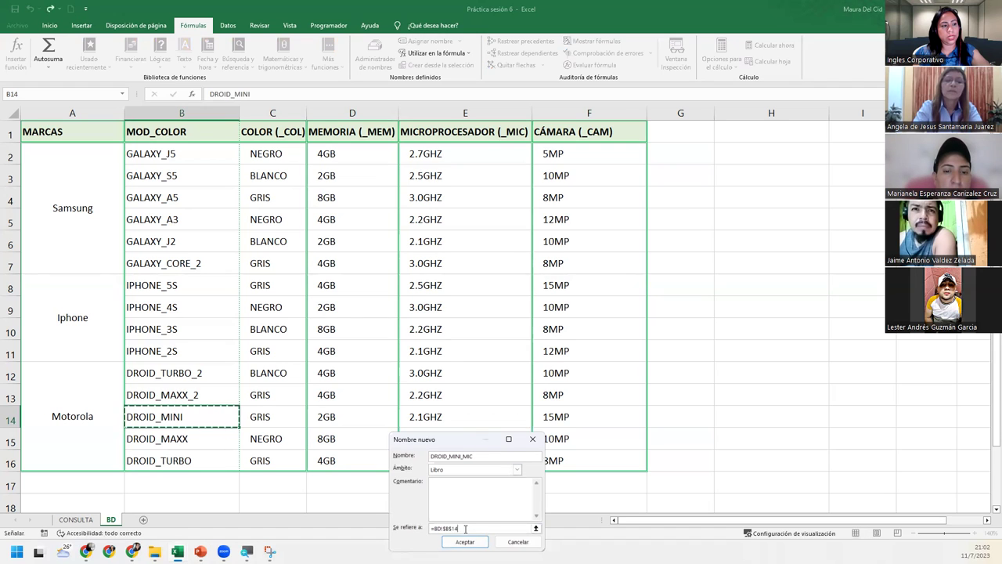
drag(465, 529, 425, 529)
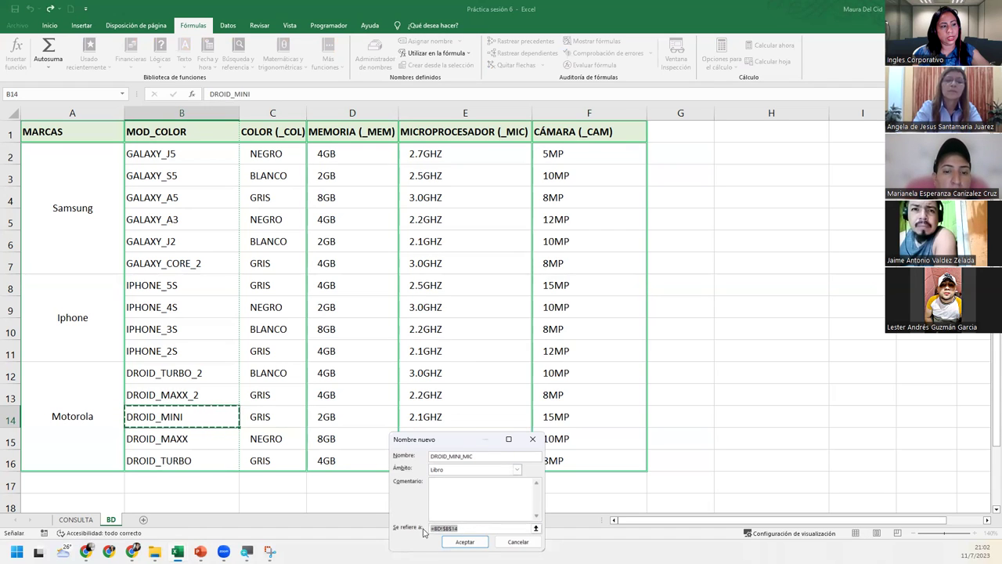
click(444, 414)
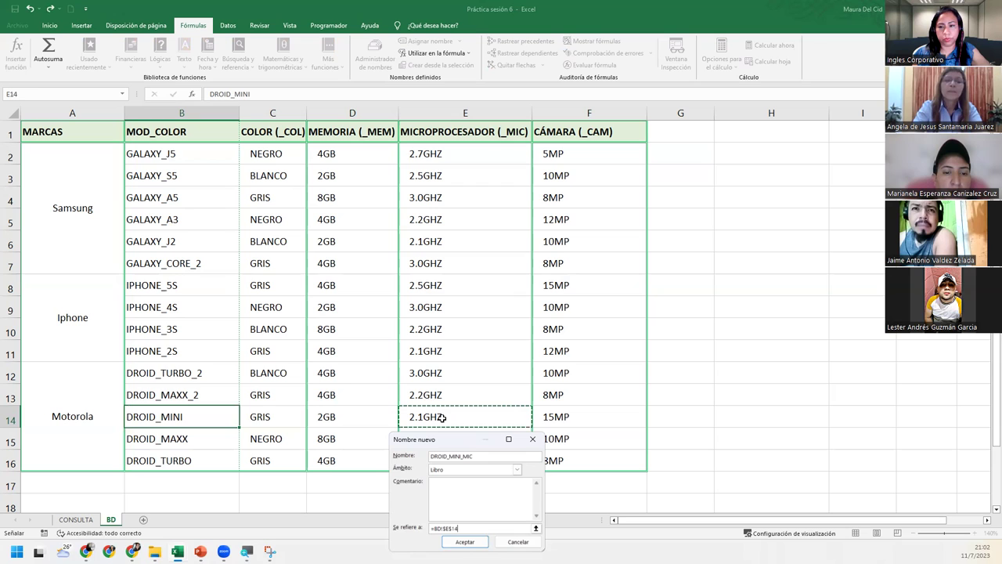
click(466, 542)
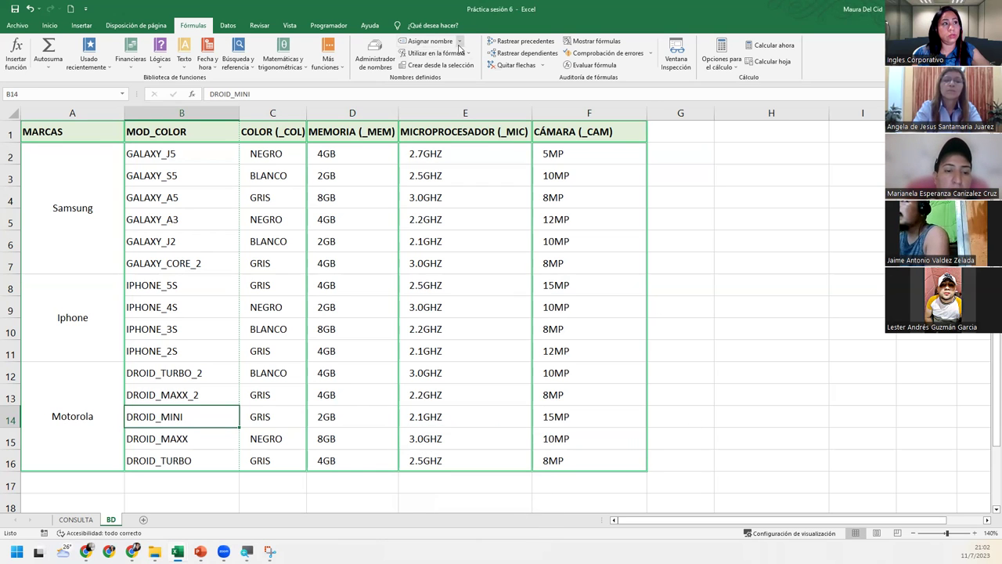
Define the name DROID_MINI_CAM referring to camera cell BD!$F$14 (15MP)
click(437, 42)
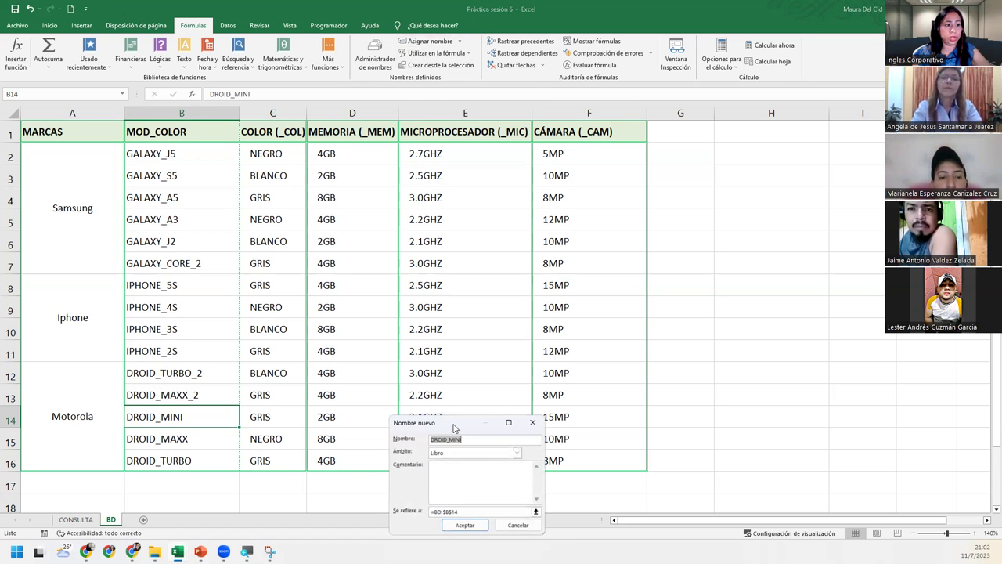
drag(455, 428, 577, 444)
click(597, 453)
text(CAM)
click(565, 528)
click(564, 420)
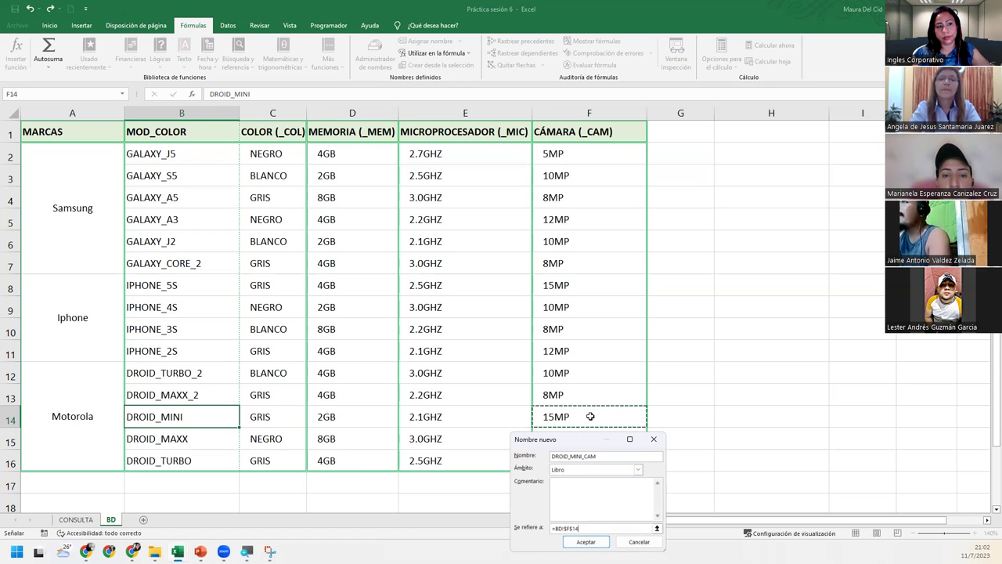
click(587, 542)
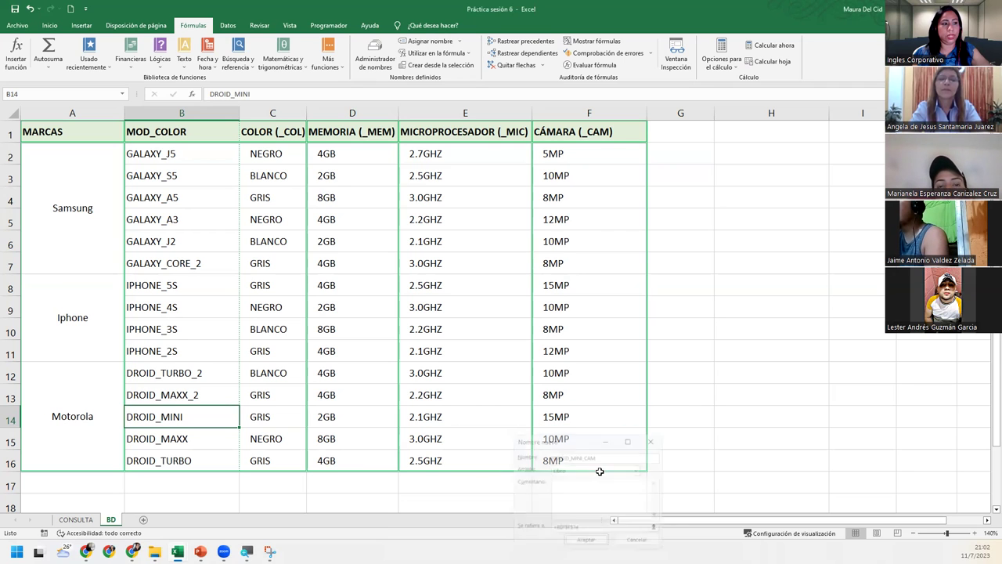
On CONSULTA, choose Motorola in B2 and DROID_MINI in B3, then return to BD
click(76, 519)
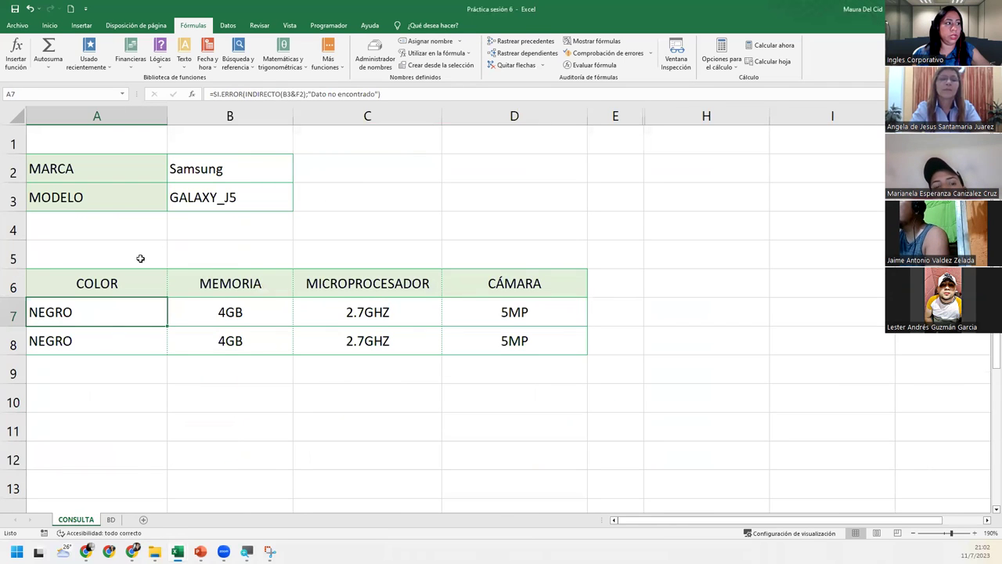
click(215, 200)
click(282, 177)
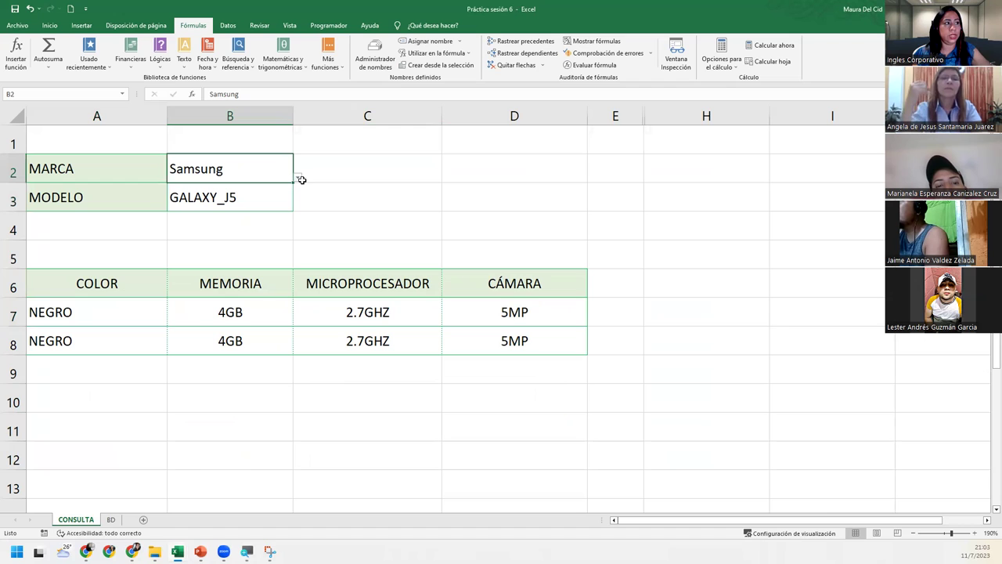
click(297, 177)
click(194, 217)
click(217, 198)
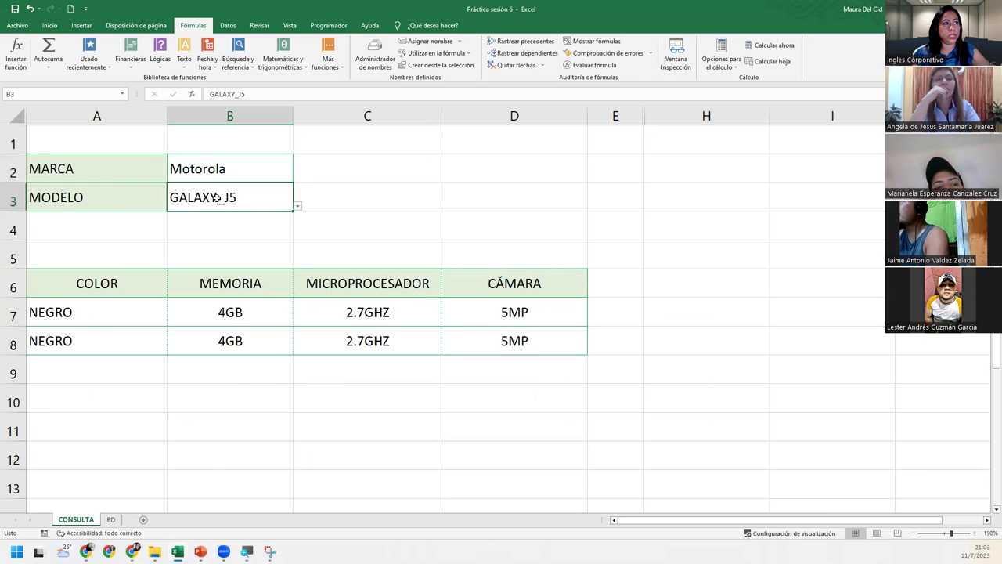
click(297, 206)
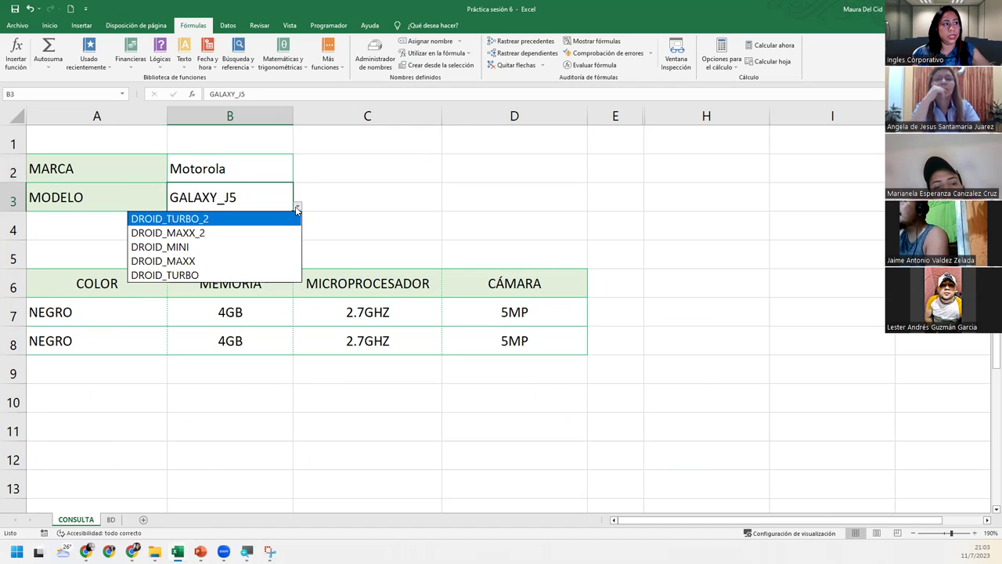
click(201, 248)
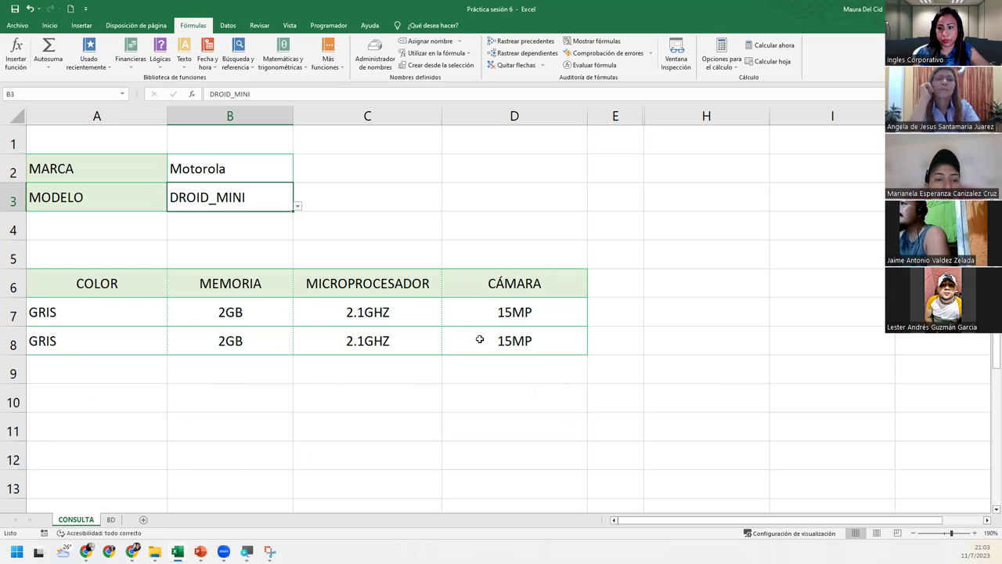
click(111, 520)
click(345, 329)
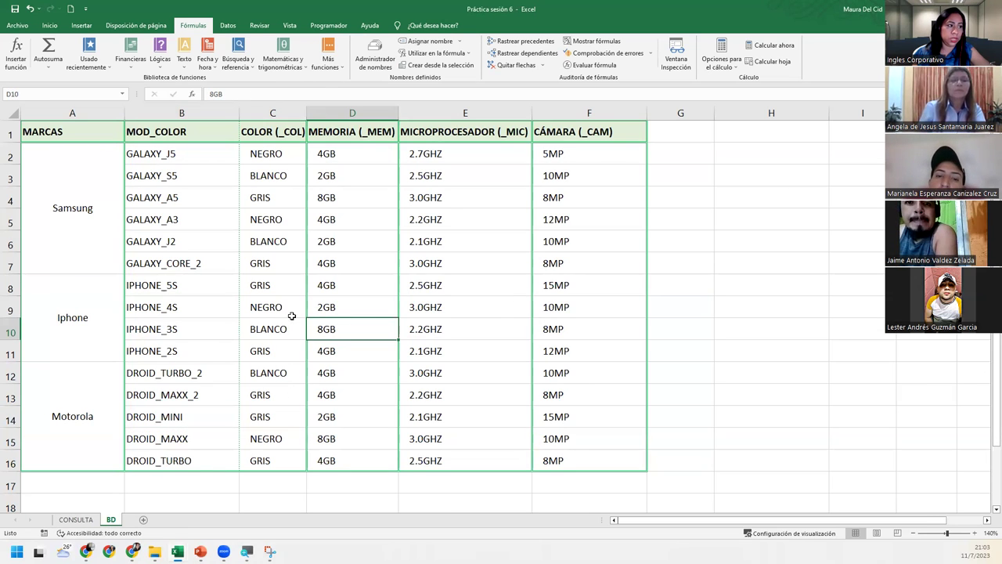
click(244, 329)
click(348, 329)
click(427, 330)
click(534, 327)
click(427, 338)
click(353, 329)
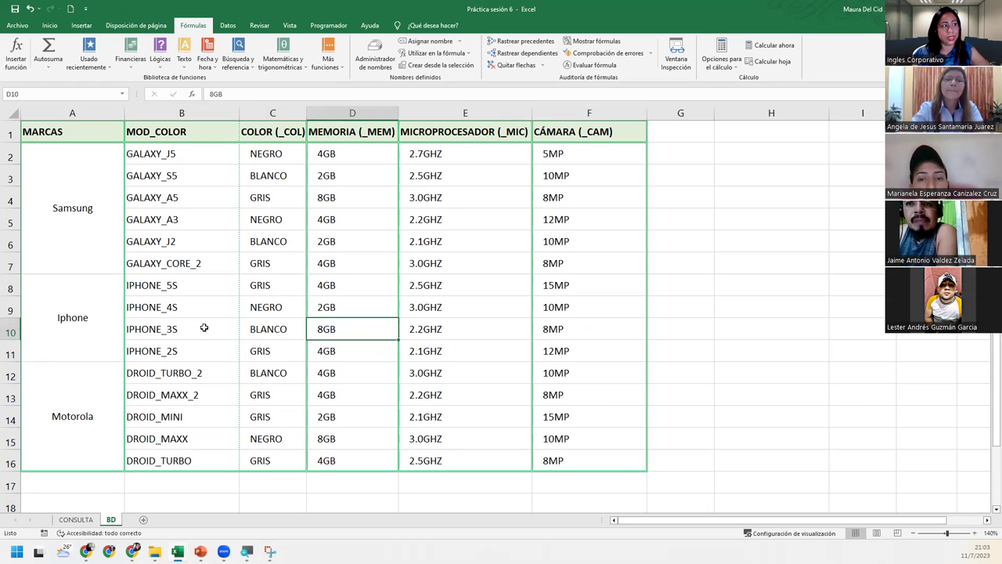
click(202, 326)
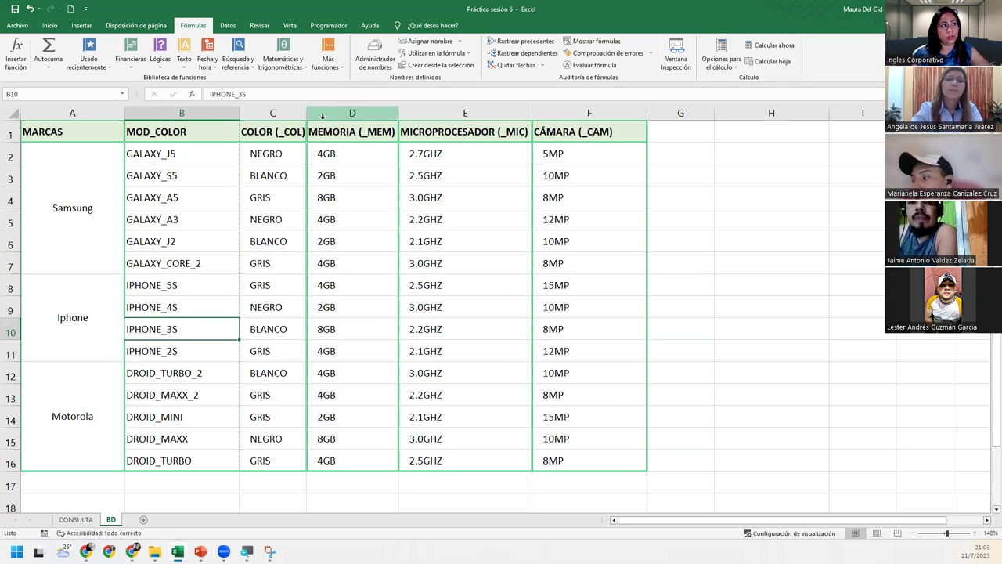
drag(299, 125, 587, 126)
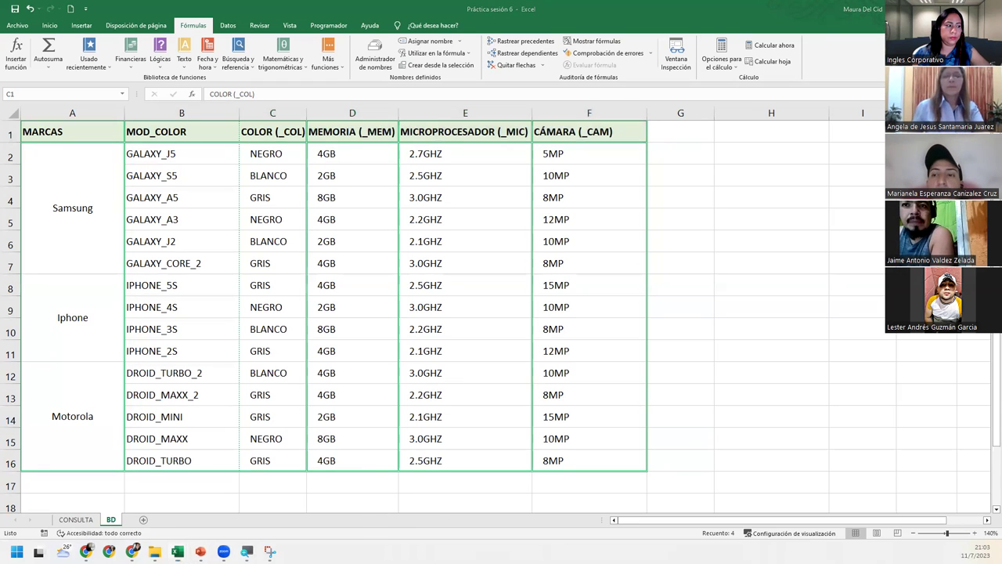
mouse_move(200, 551)
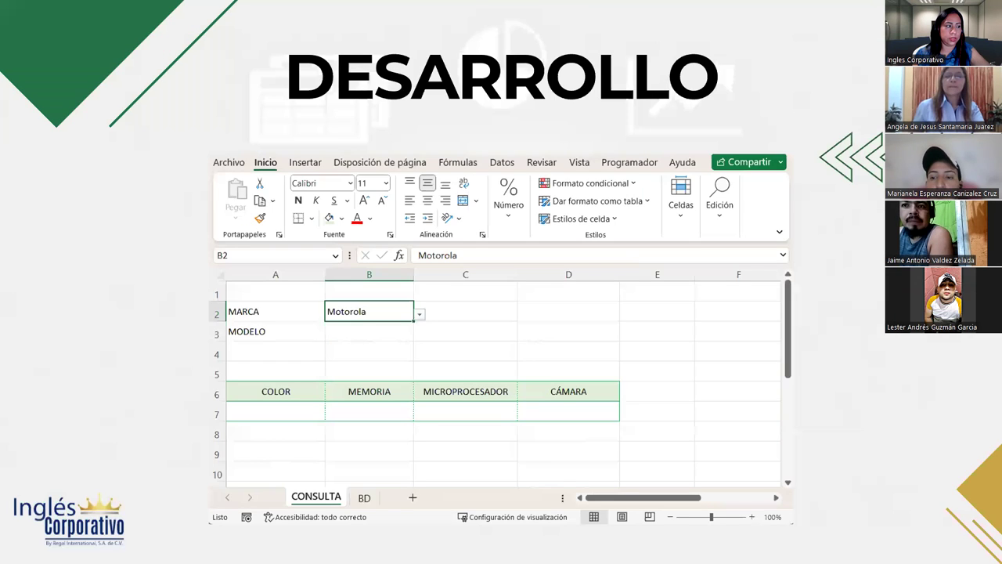
Bring PowerPoint to the front and advance to the CIERRE Y CONCLUSIONES slide
click(207, 503)
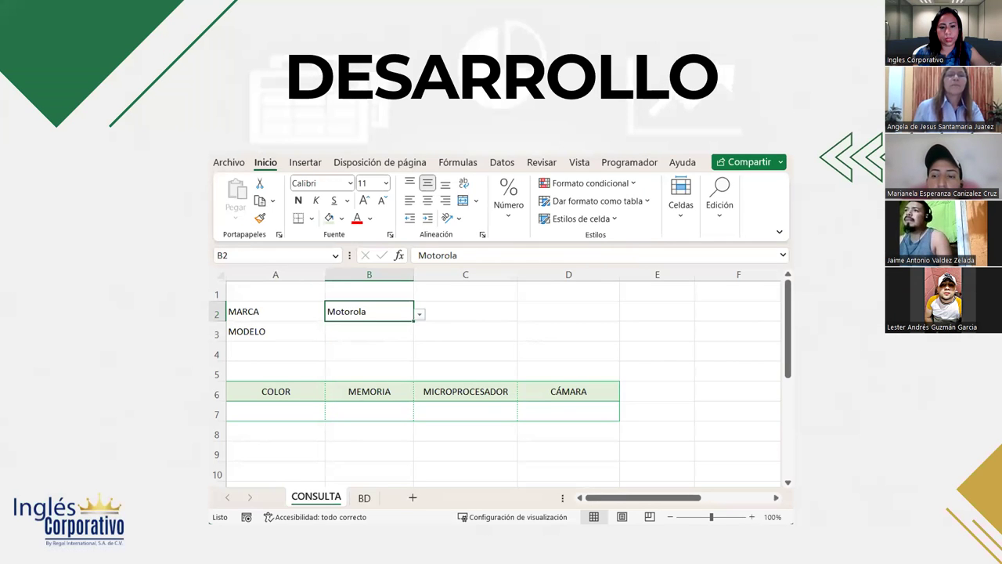
key(Right)
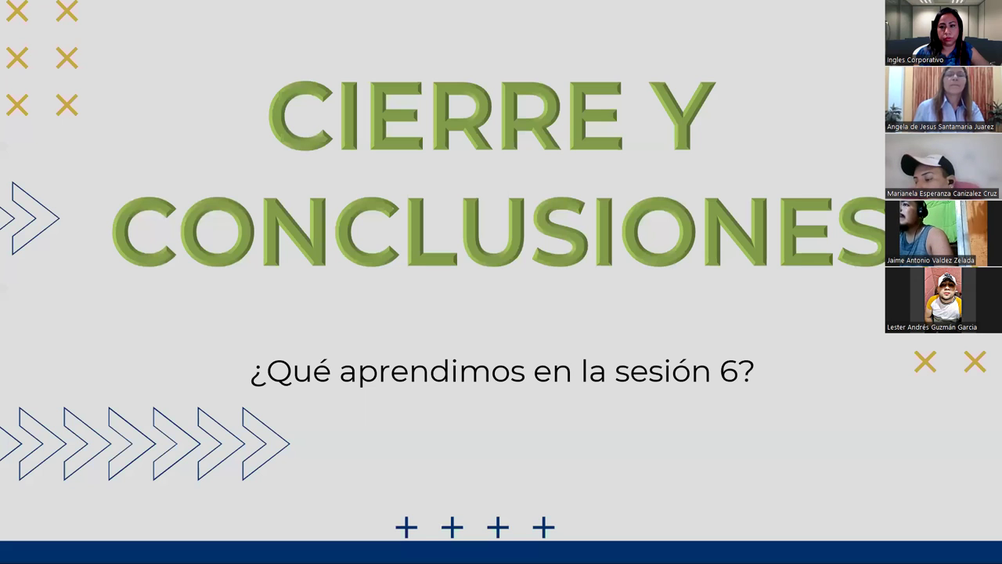